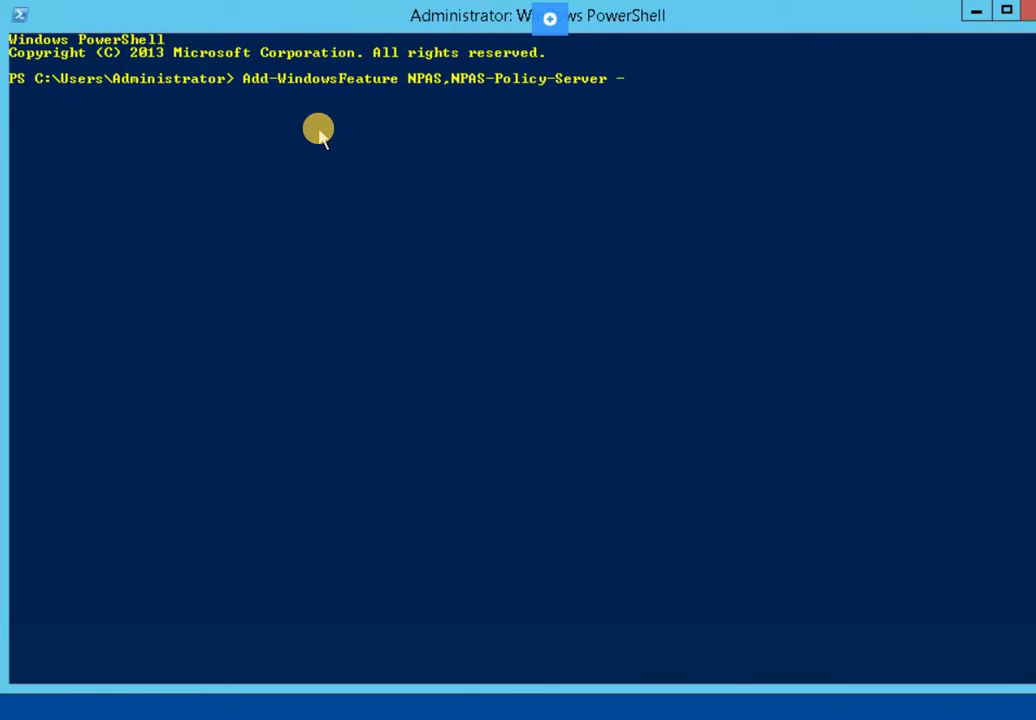
# Install NPAS and NPAS-Policy-Server with -IncludeManagementTools using Add-WindowsFeature
pyautogui.write('nclu')
pyautogui.press('Tab')
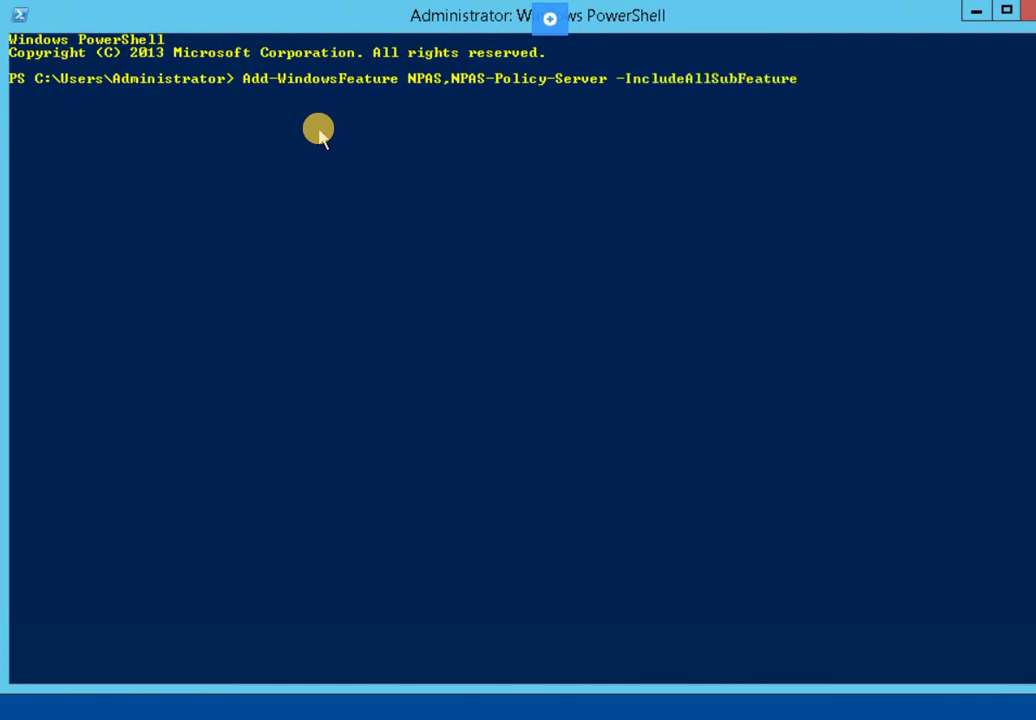
pyautogui.press('Tab')
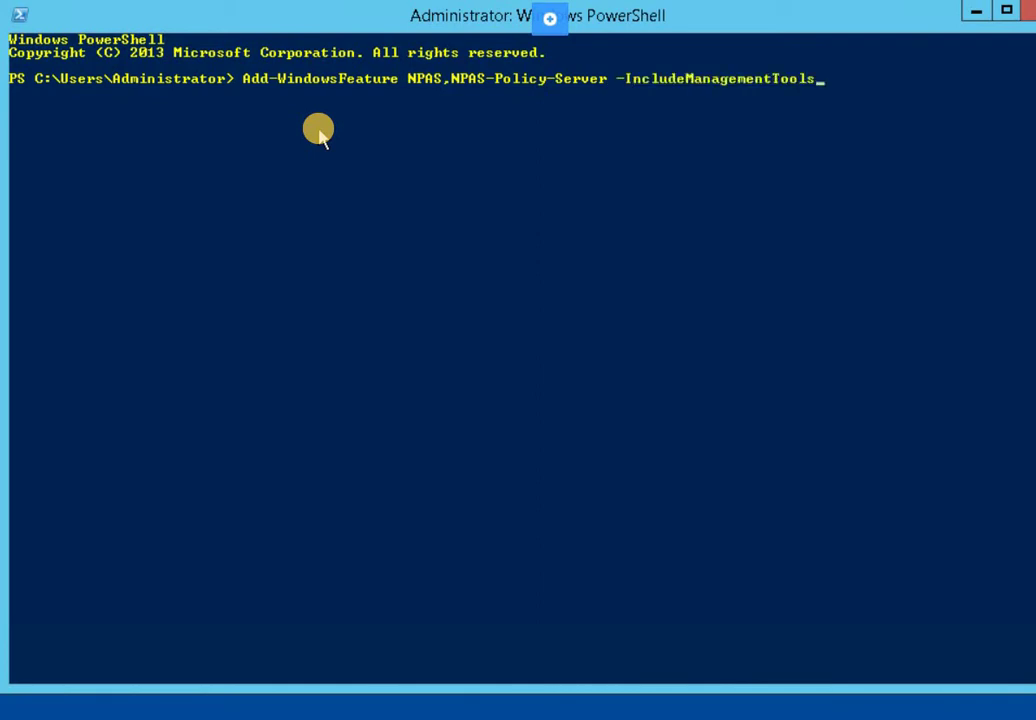
pyautogui.press('Return')
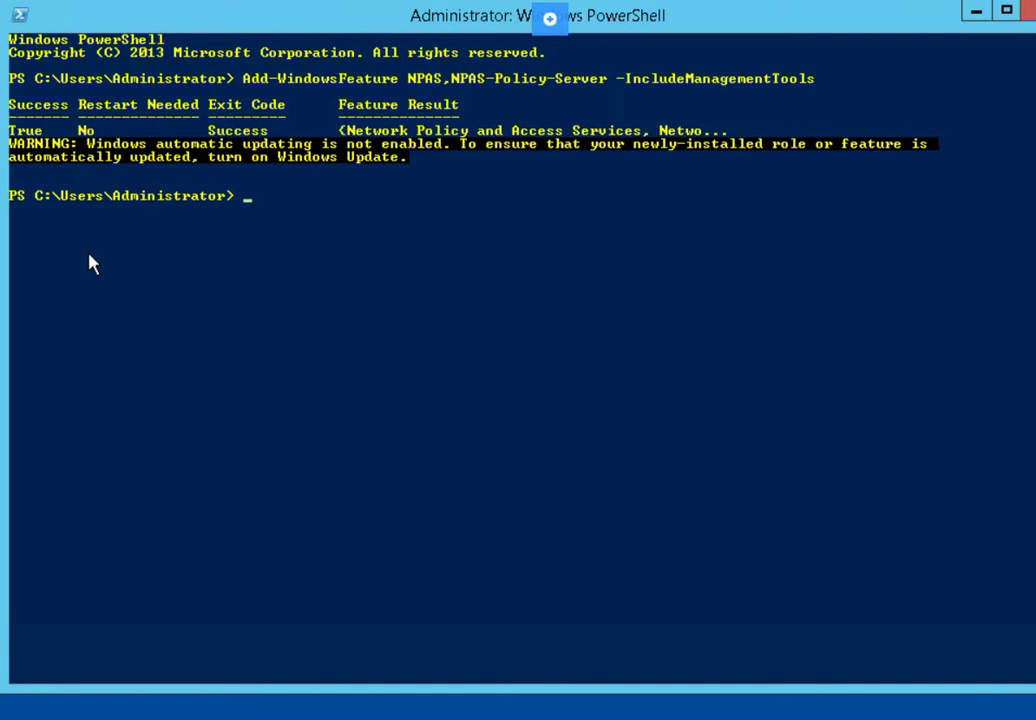
pyautogui.click(638, 222)
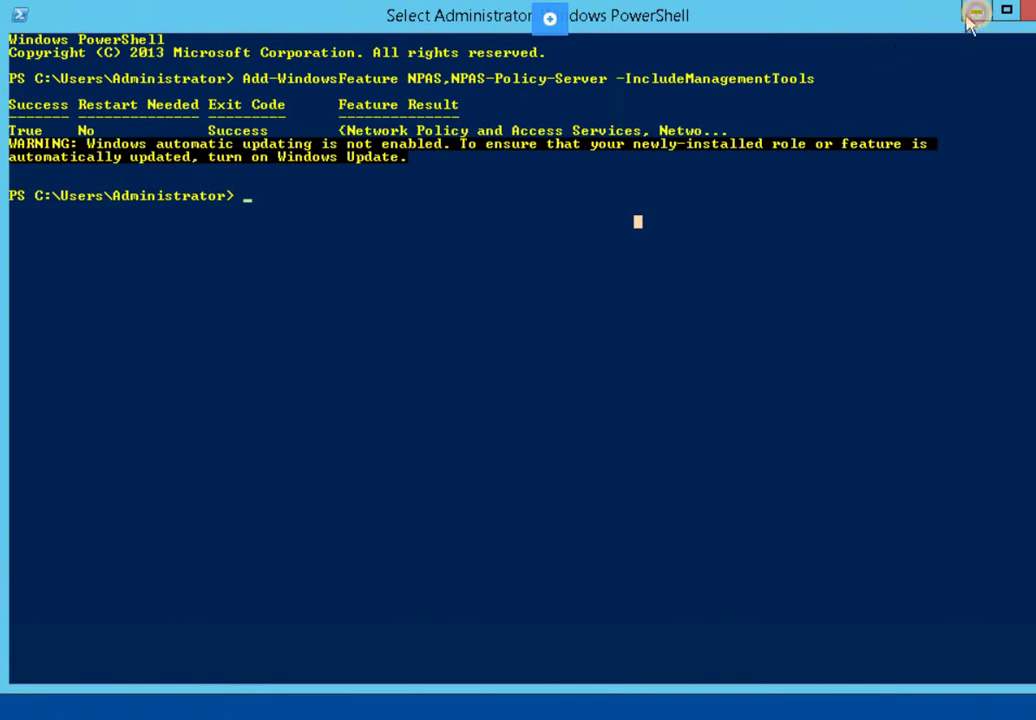
# Launch the Network Policy Server console from Server Manager's Tools menu
pyautogui.click(974, 12)
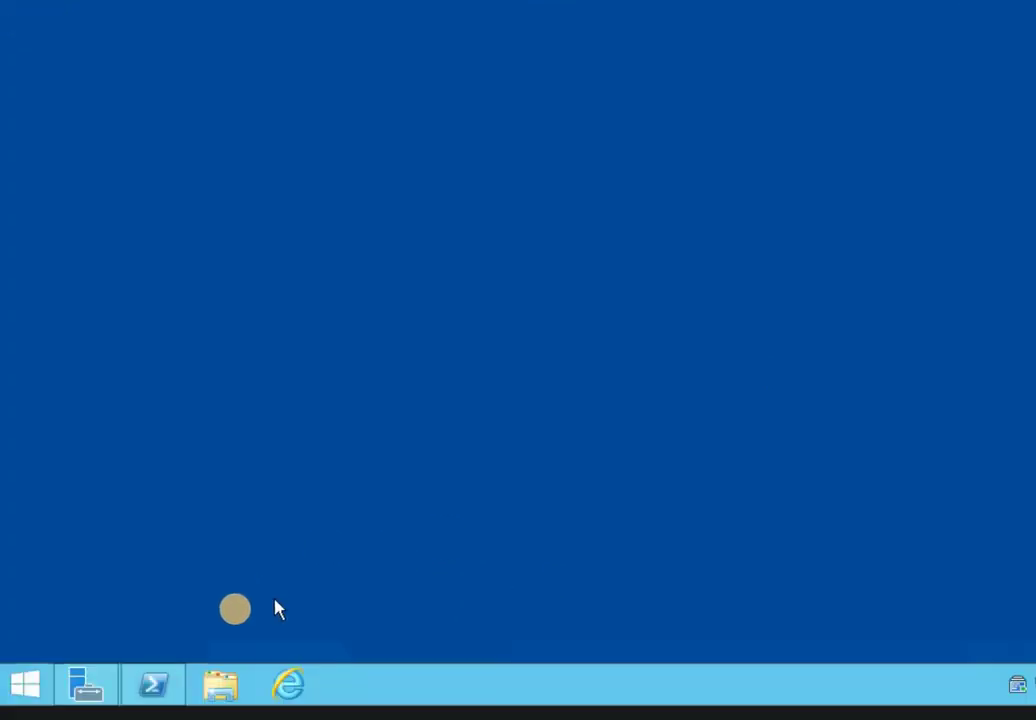
pyautogui.click(80, 688)
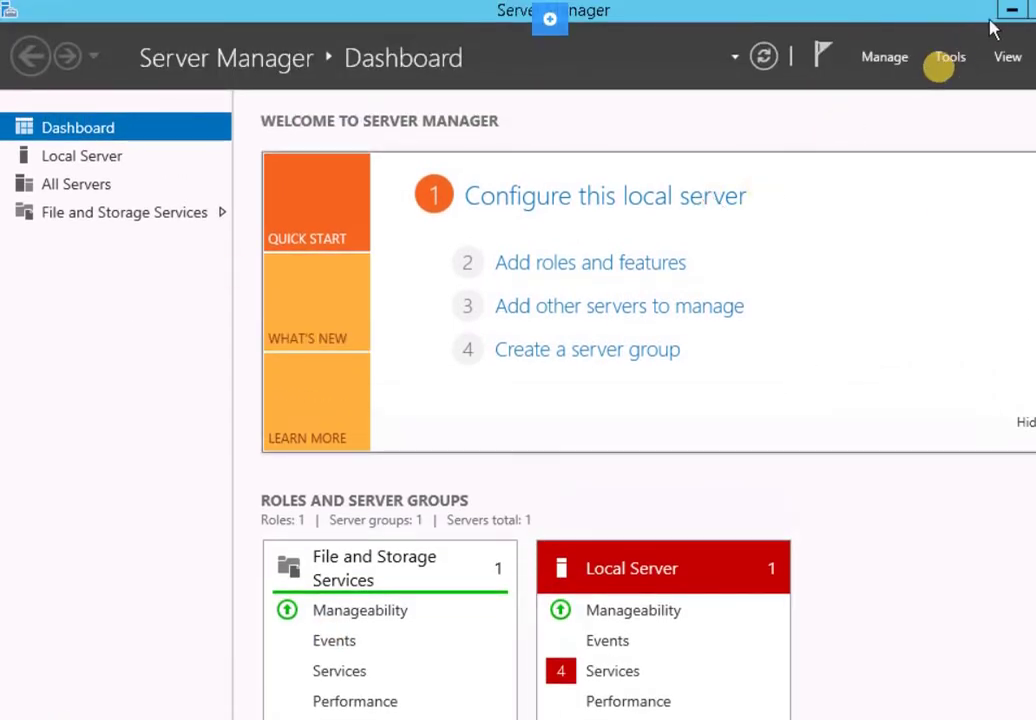
pyautogui.click(948, 57)
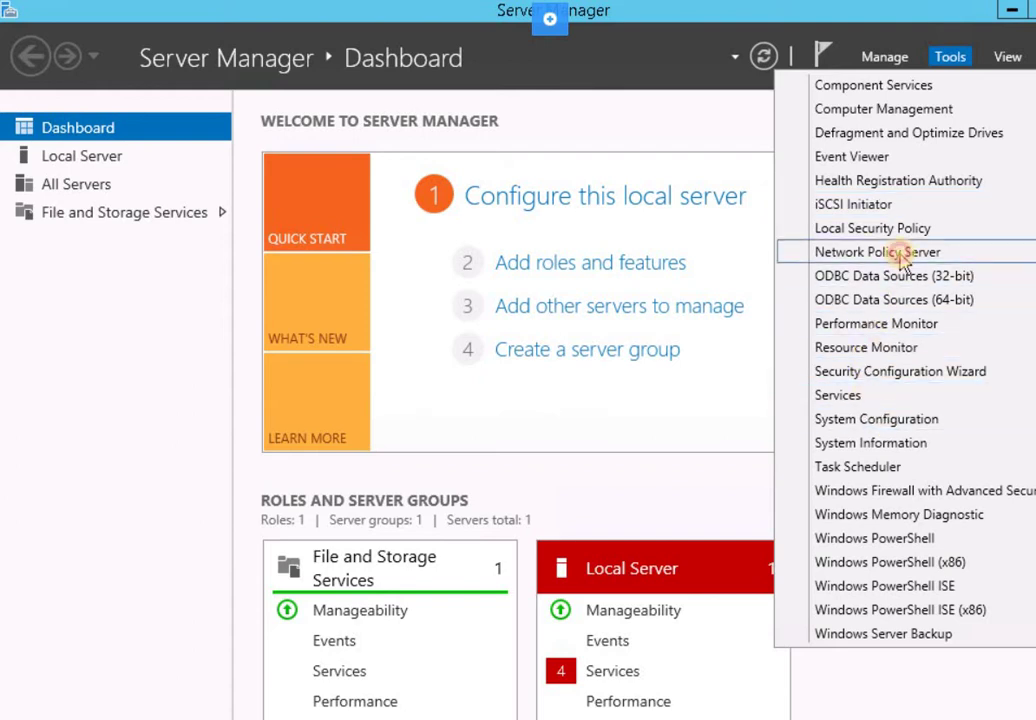
pyautogui.click(30, 384)
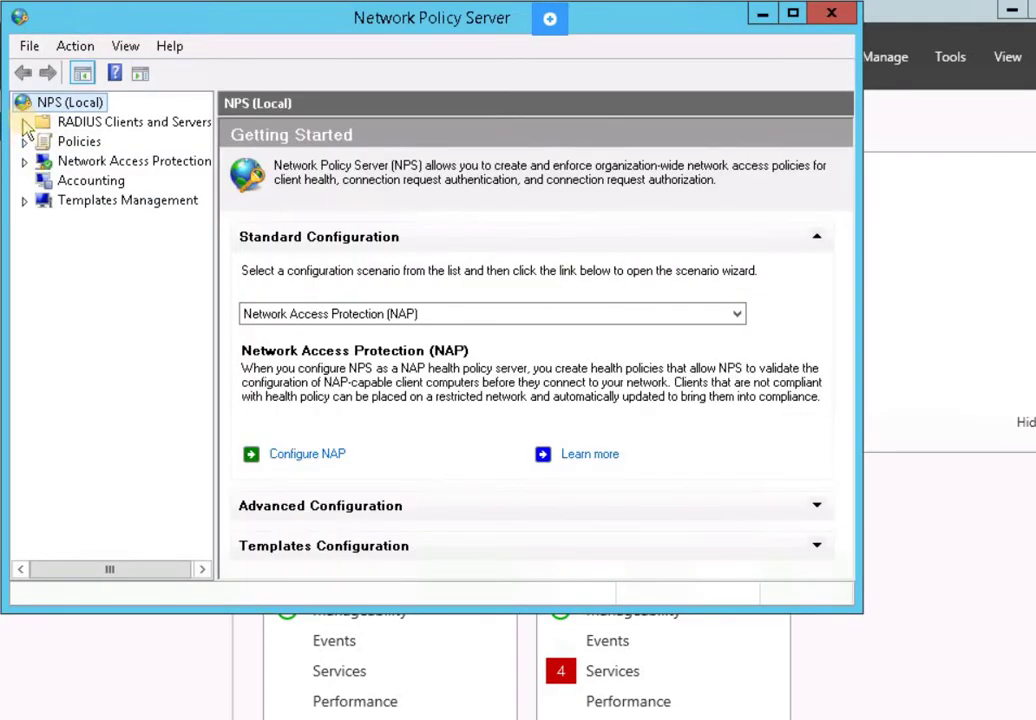
# Start a new RADIUS client under RADIUS Clients and Servers
pyautogui.click(24, 122)
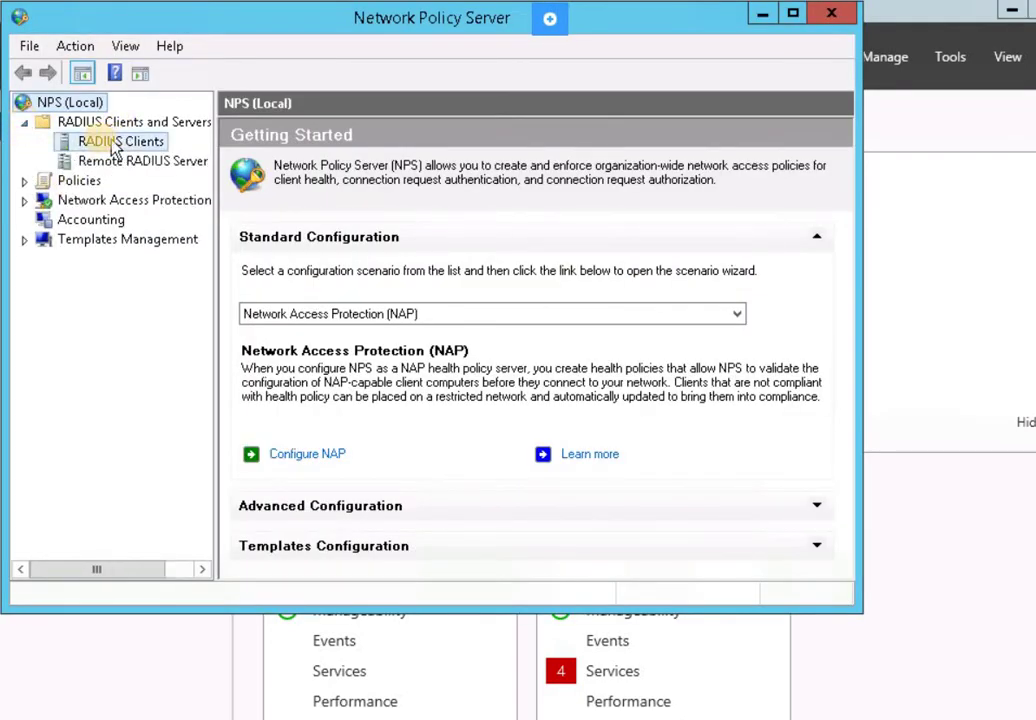
pyautogui.click(113, 144)
pyautogui.rightClick(104, 142)
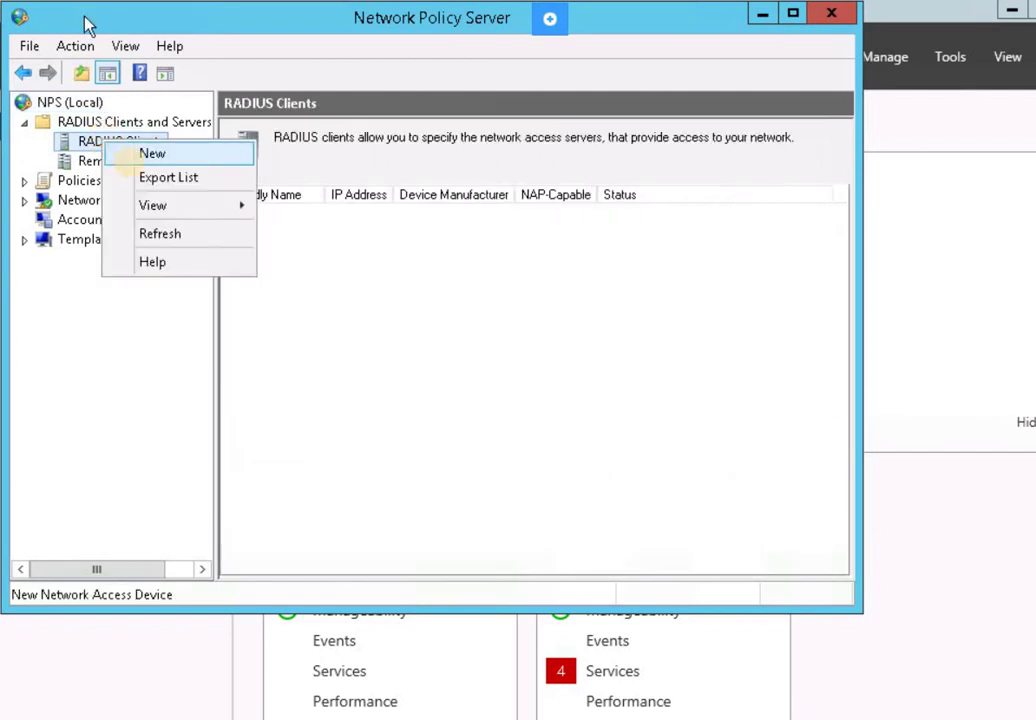
pyautogui.click(152, 155)
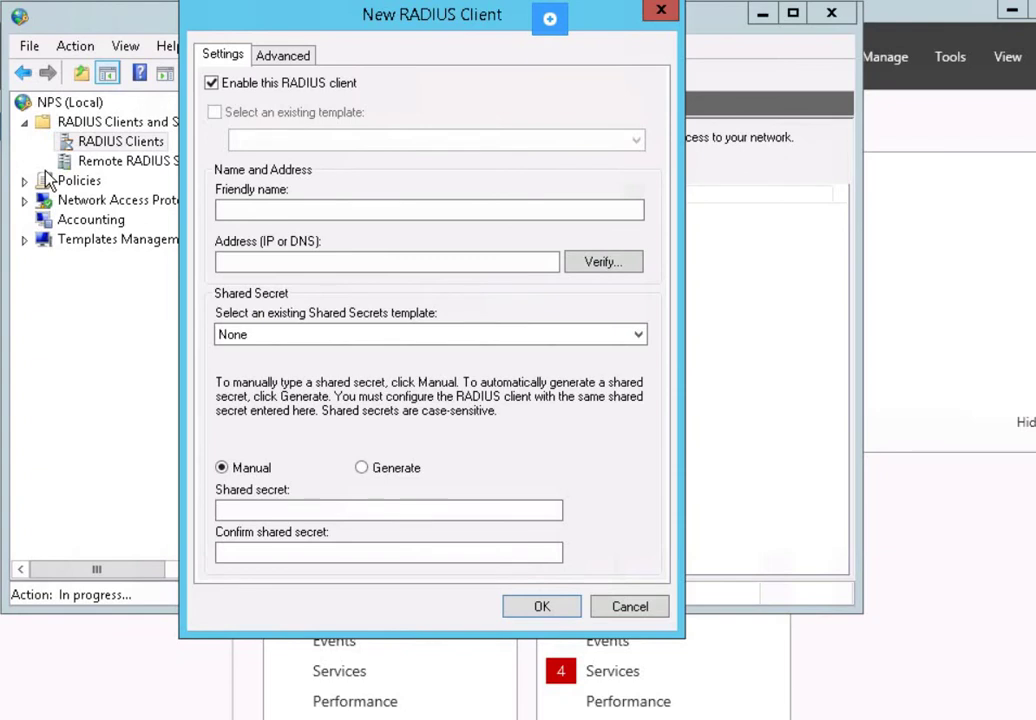
# Enter friendly name PLABDM01, address 192.168.0.2 and the confirmed shared secret, then verify the address
pyautogui.click(247, 208)
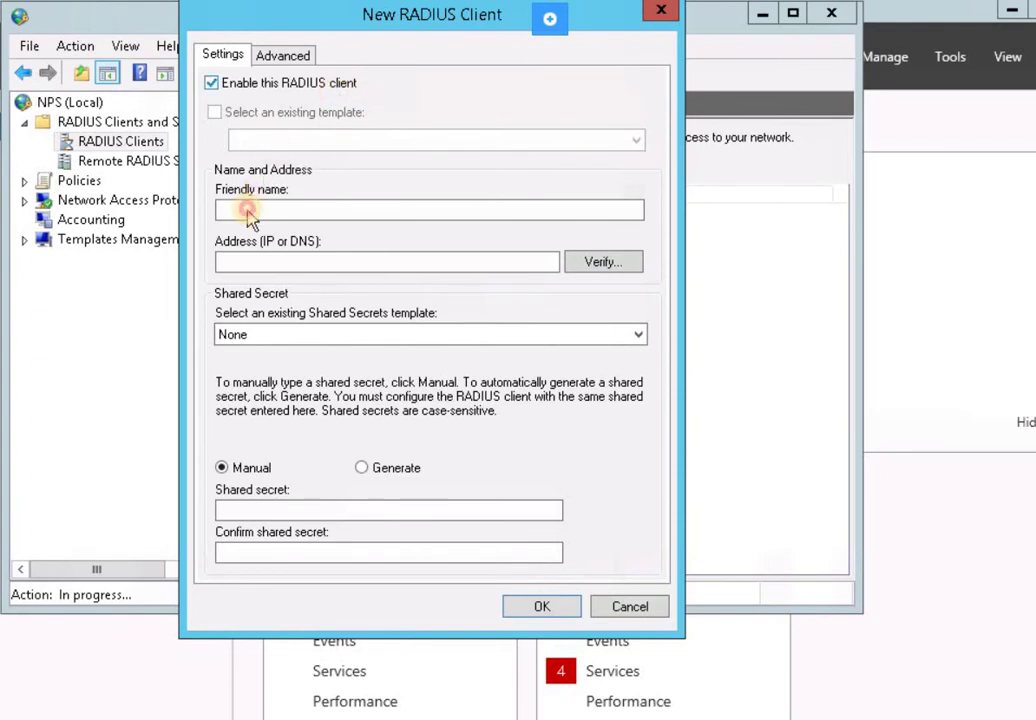
pyautogui.click(247, 208)
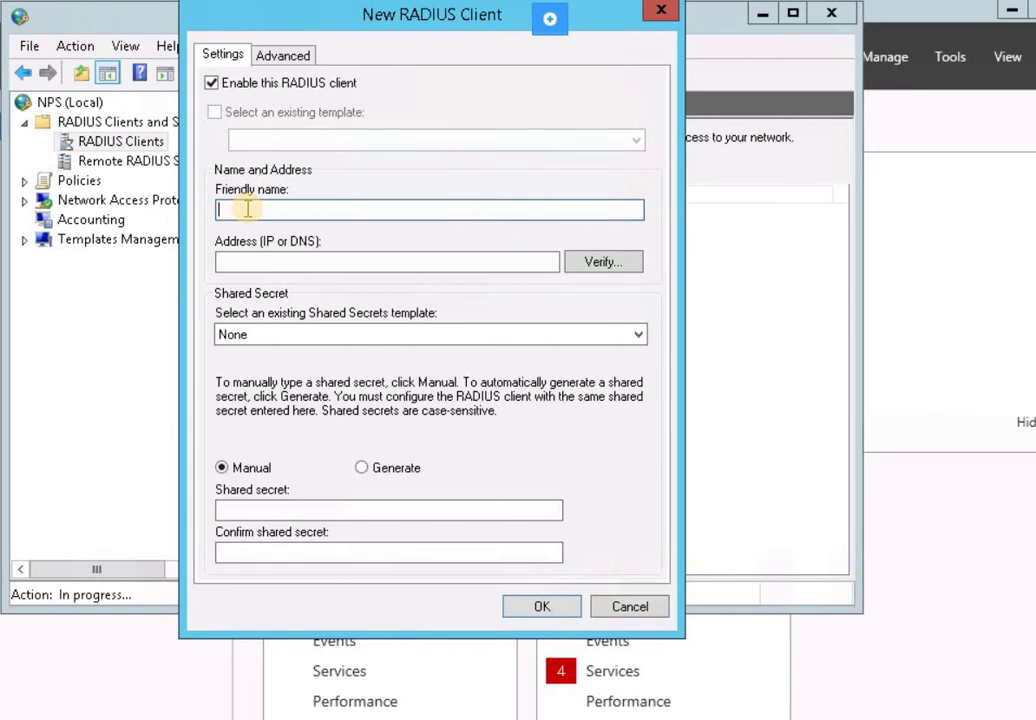
pyautogui.write('PLABDM01')
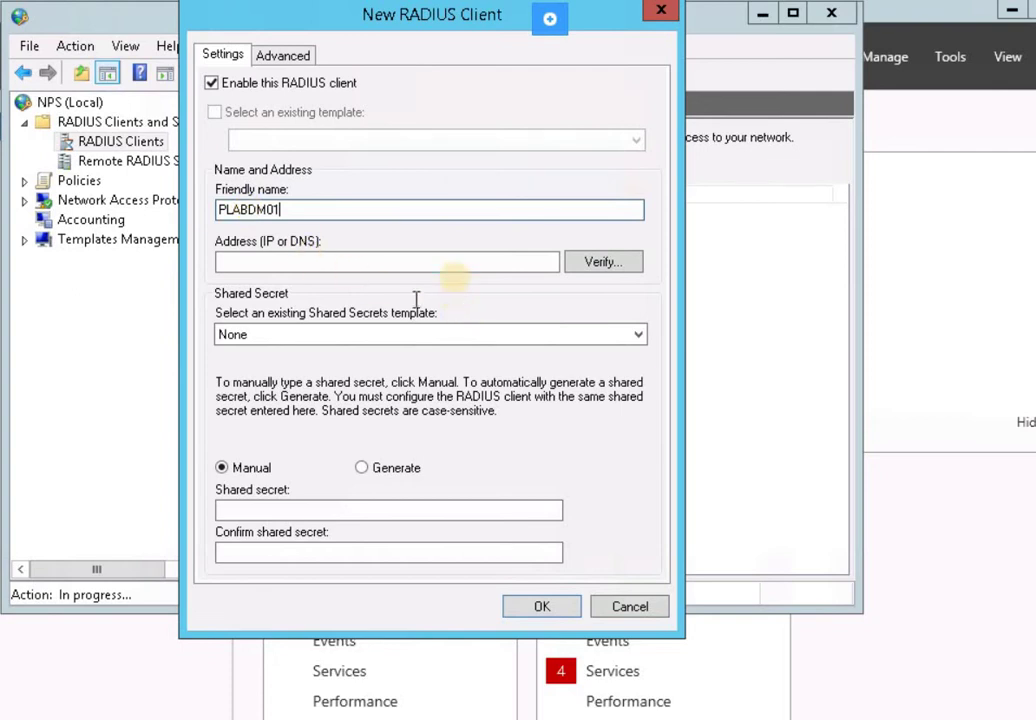
pyautogui.click(456, 264)
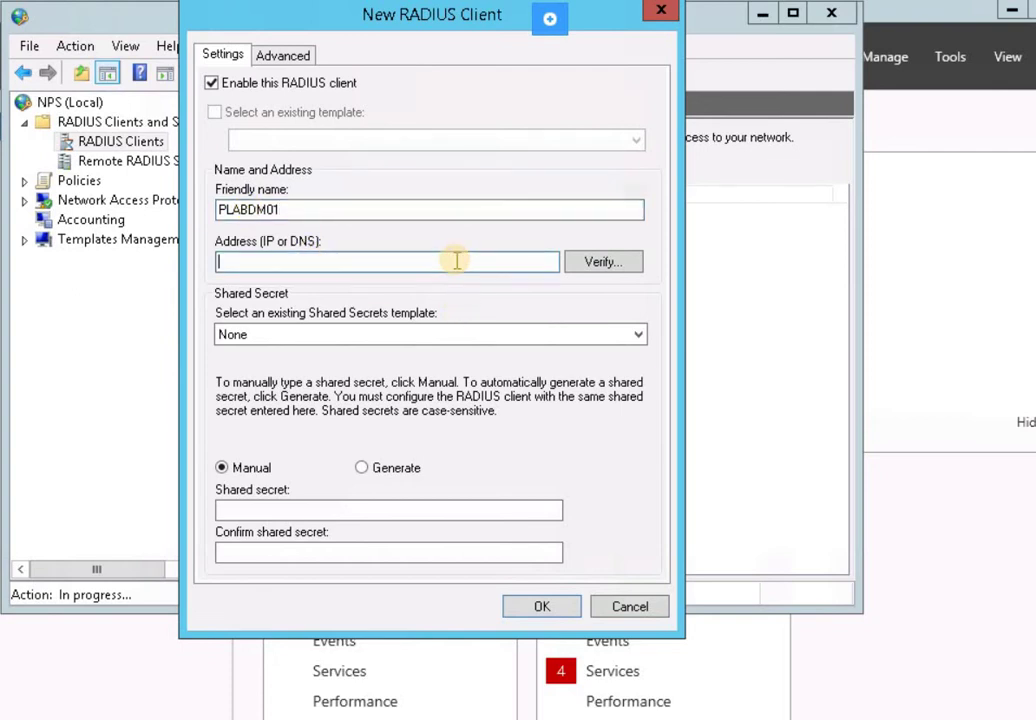
pyautogui.write('192.168.0.2')
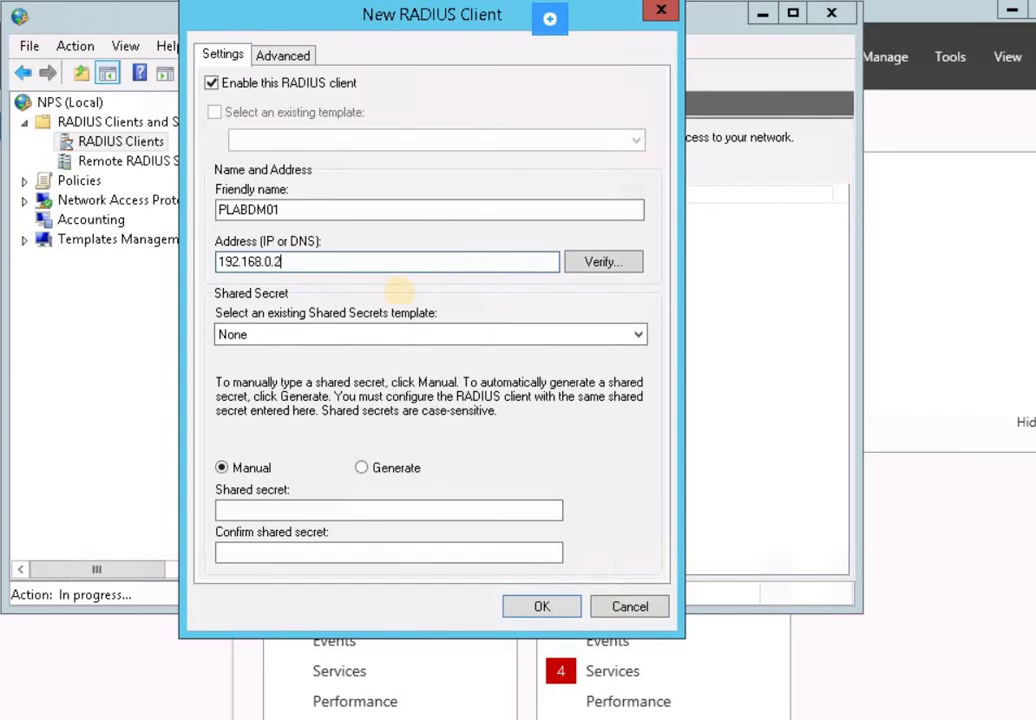
pyautogui.click(243, 511)
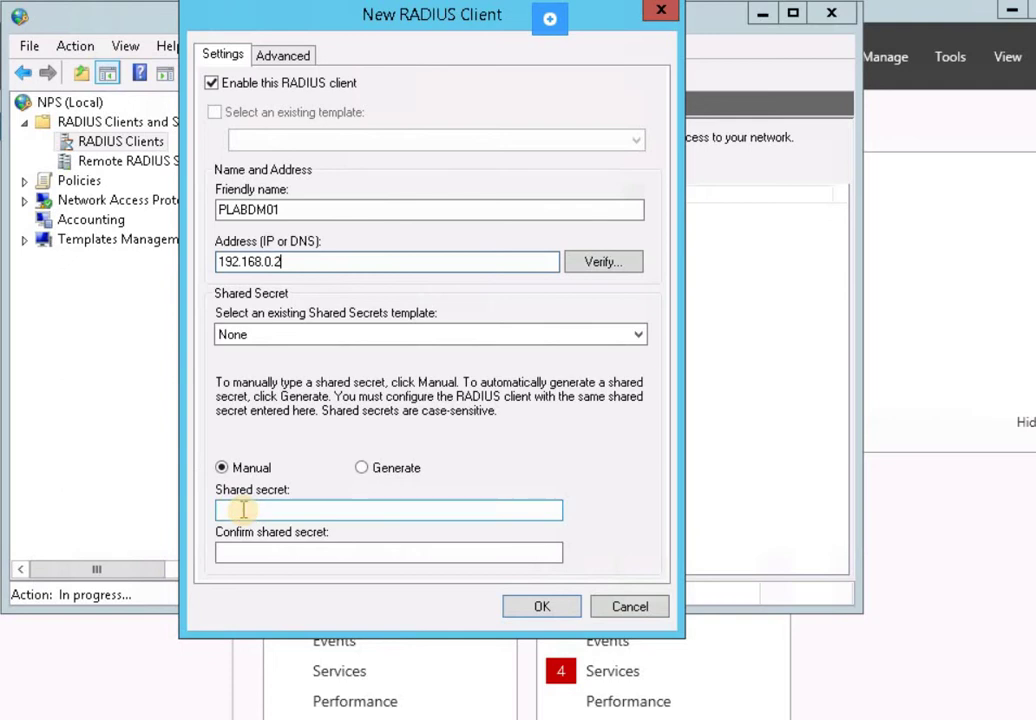
pyautogui.write('Pa$$w0rd')
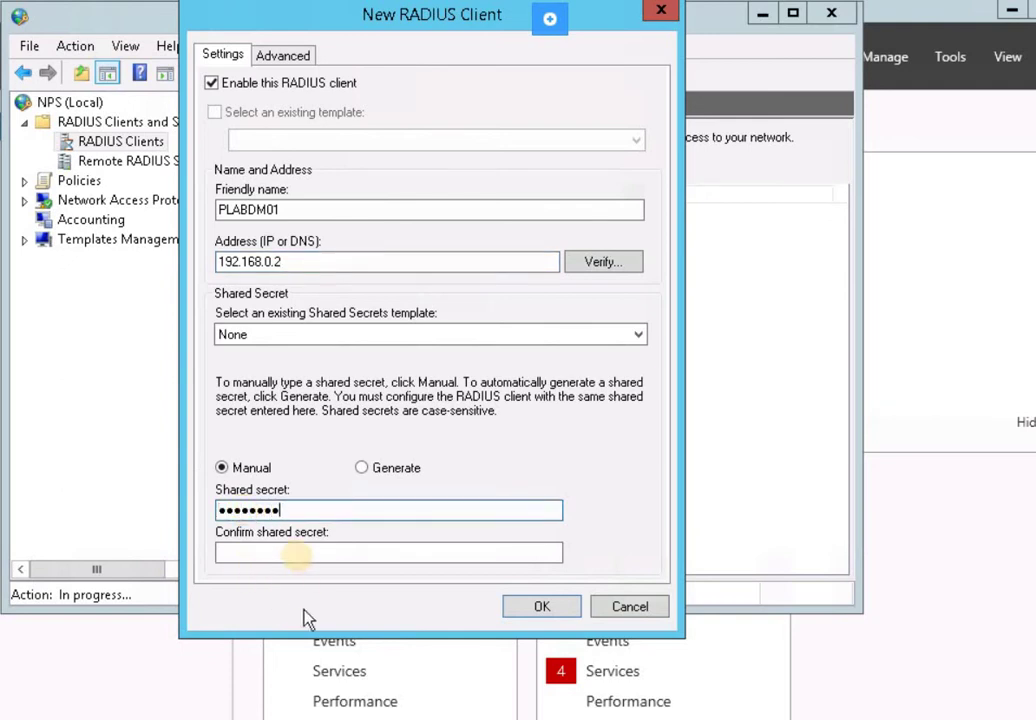
pyautogui.click(297, 555)
pyautogui.write('Pa$$w0rd')
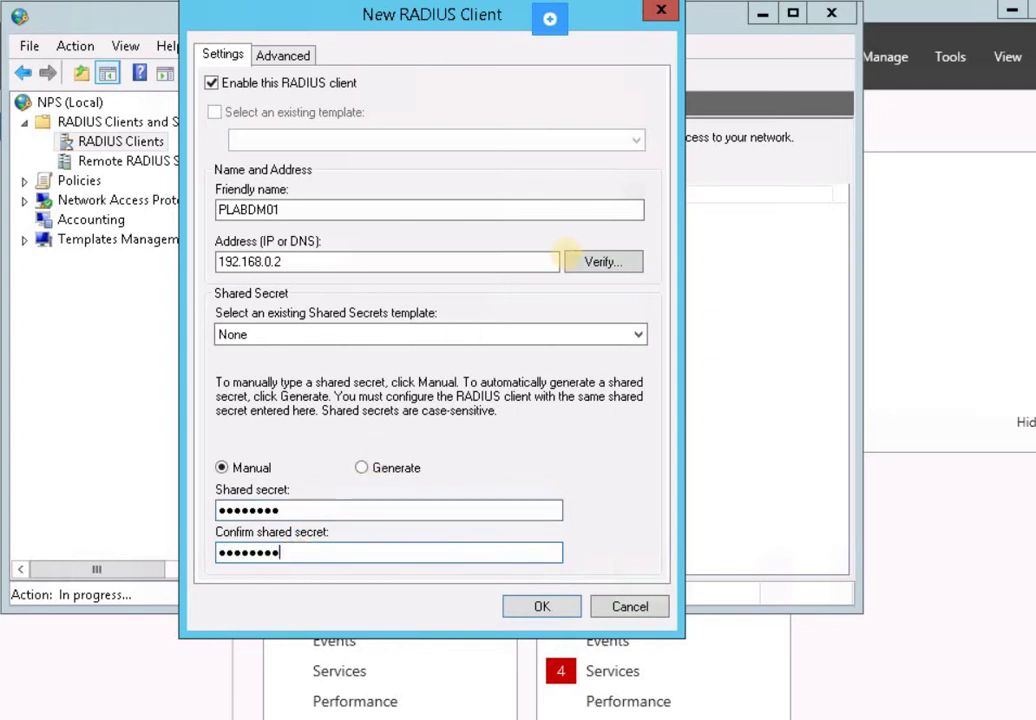
pyautogui.click(596, 263)
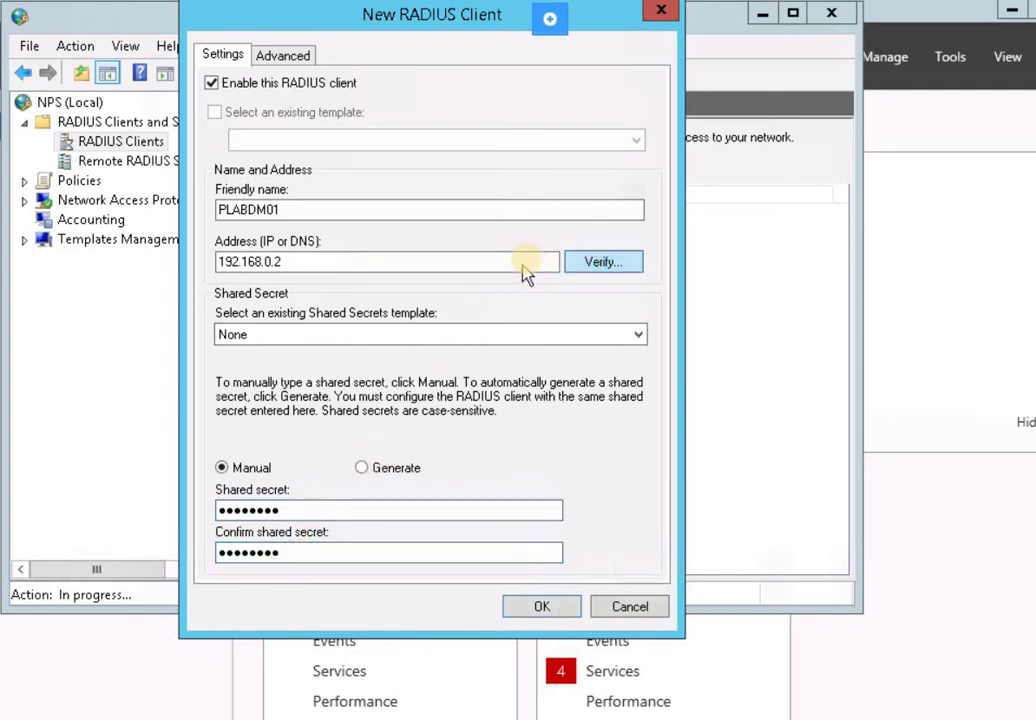
# Resolve 192.168.0.2, require the Message-Authenticator attribute, and save client PLABDM01
pyautogui.click(585, 224)
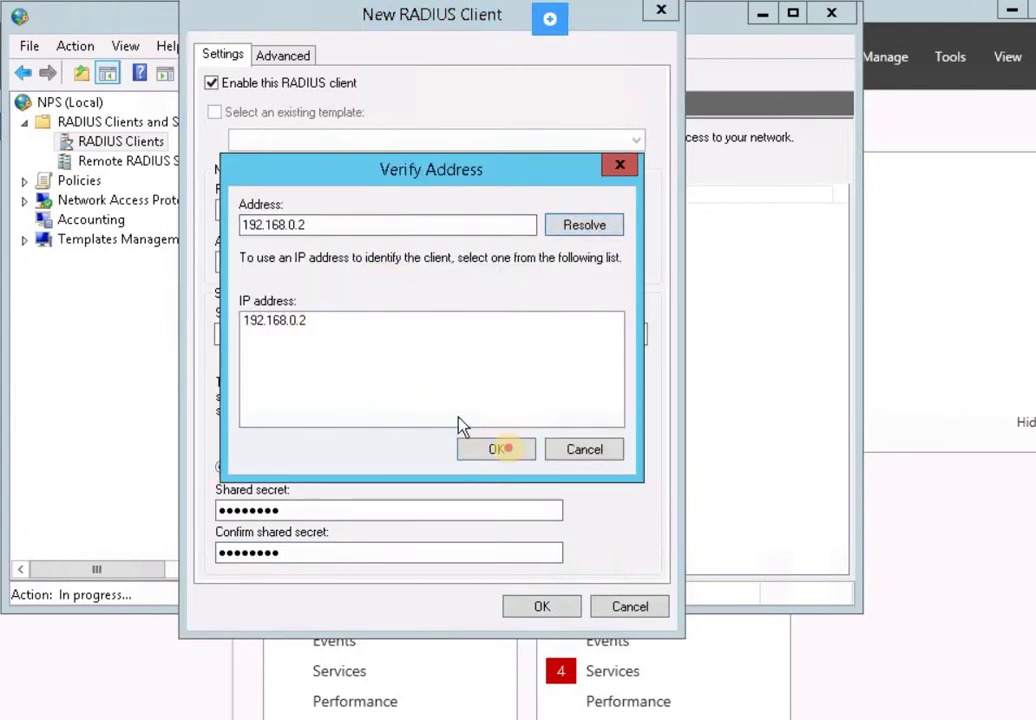
pyautogui.click(513, 452)
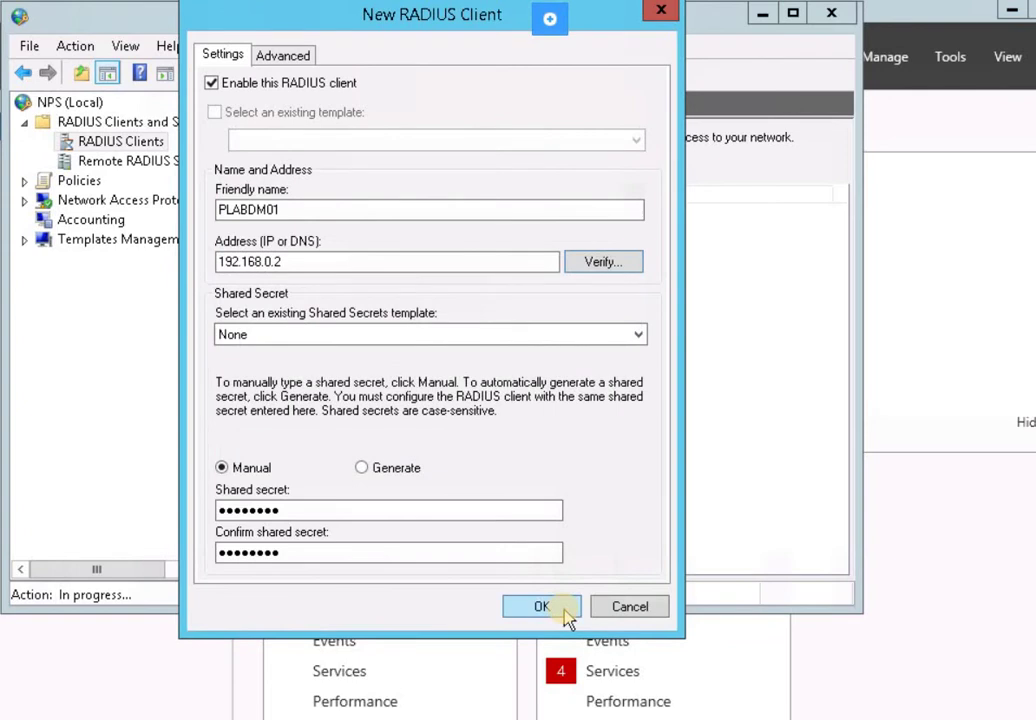
pyautogui.click(300, 56)
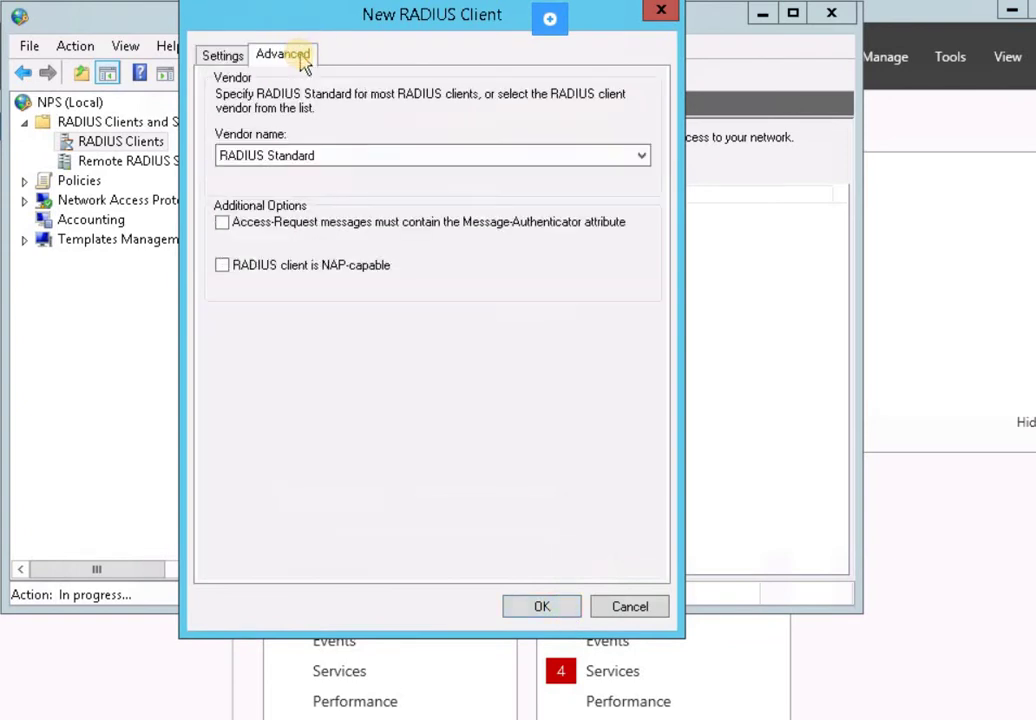
pyautogui.click(274, 236)
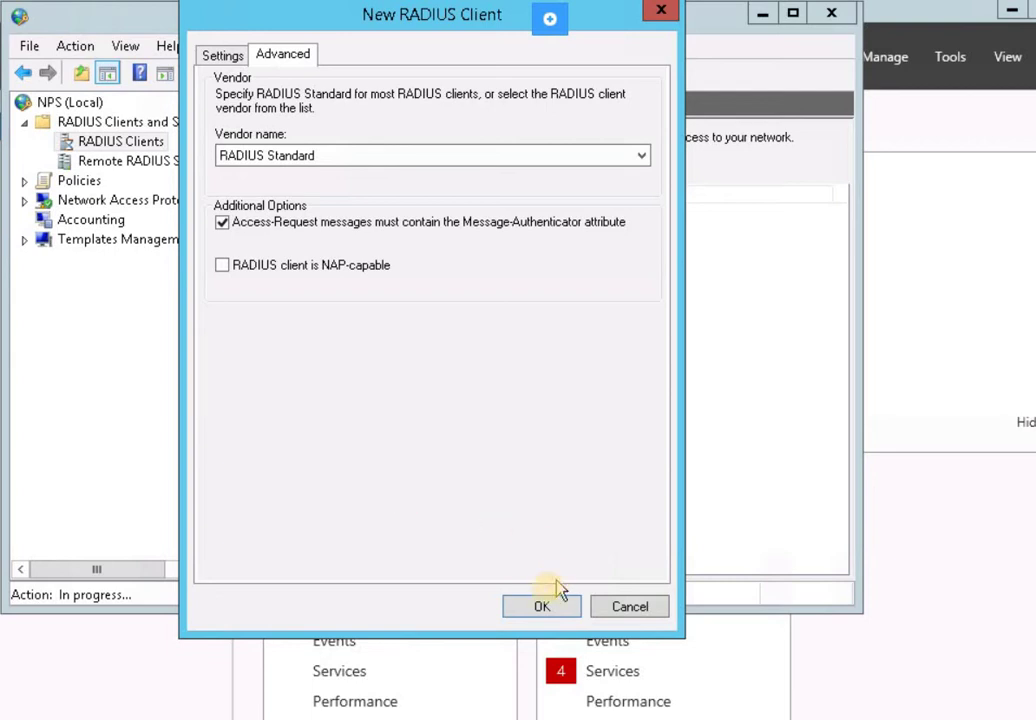
pyautogui.click(542, 605)
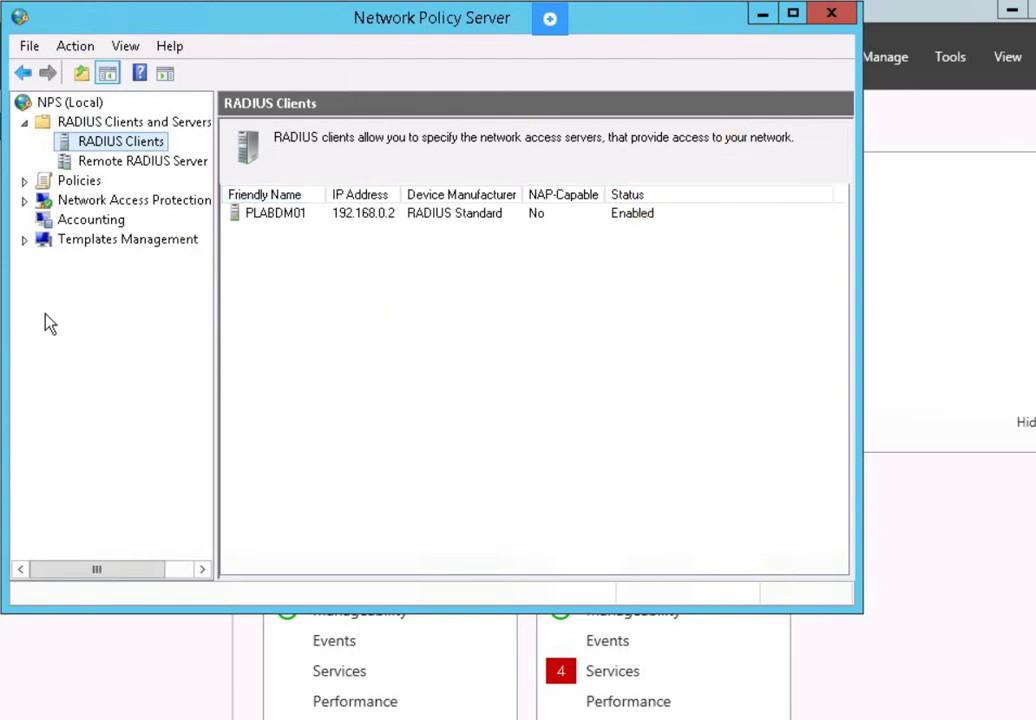
# Set the accounting log file format to IAS (Legacy) in Log File Properties
pyautogui.click(113, 222)
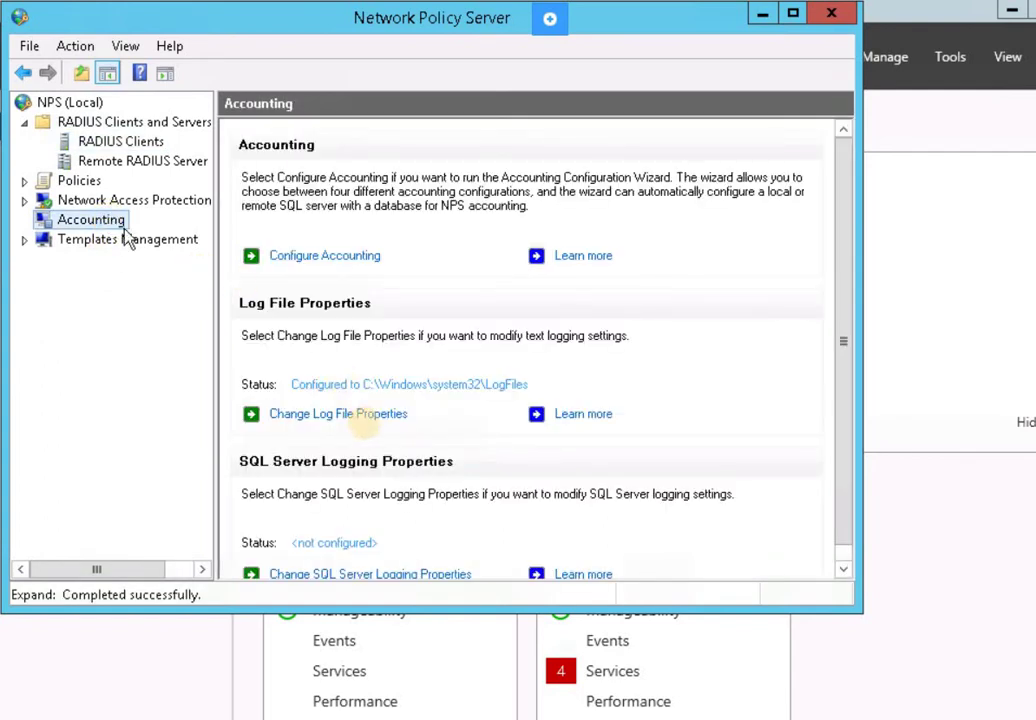
pyautogui.click(358, 415)
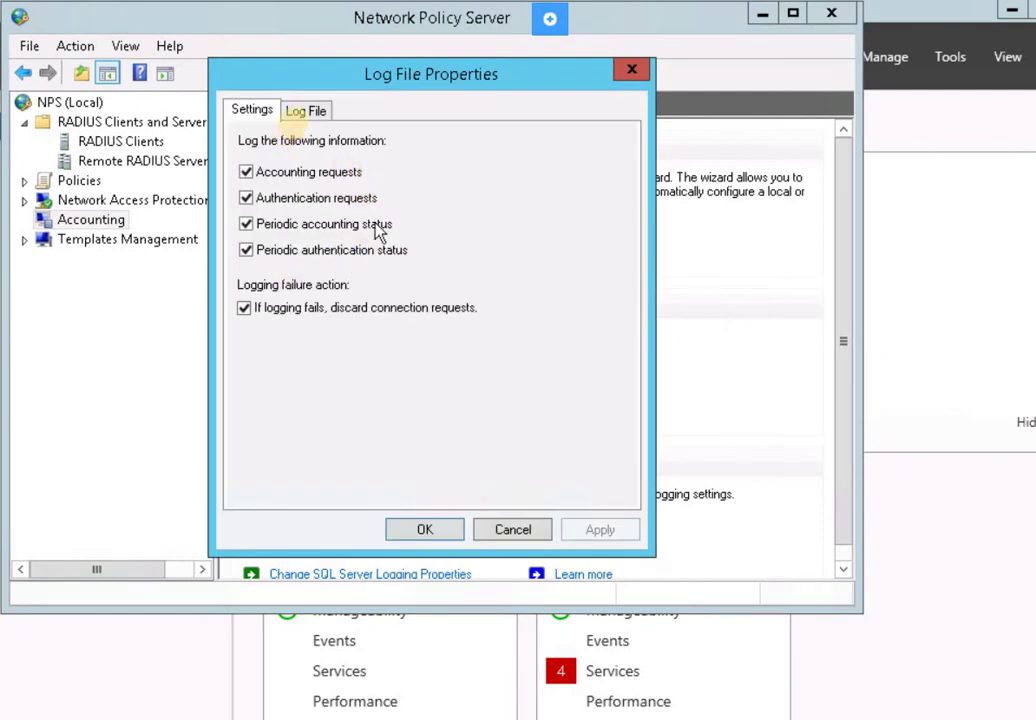
pyautogui.click(305, 112)
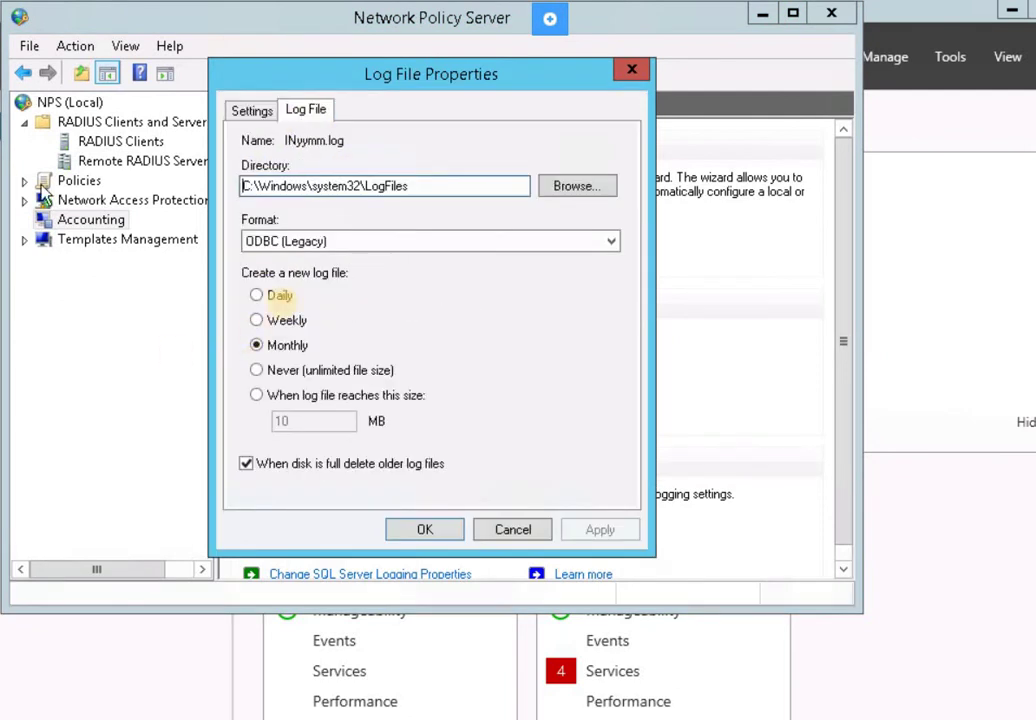
pyautogui.click(300, 246)
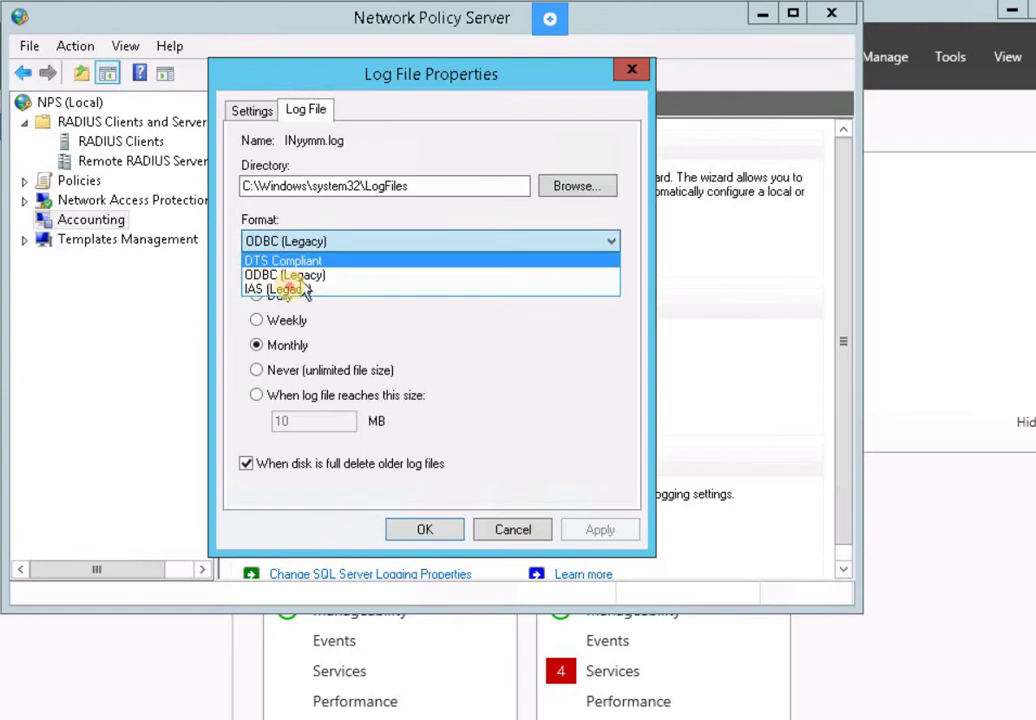
pyautogui.click(293, 290)
pyautogui.click(282, 295)
pyautogui.click(452, 526)
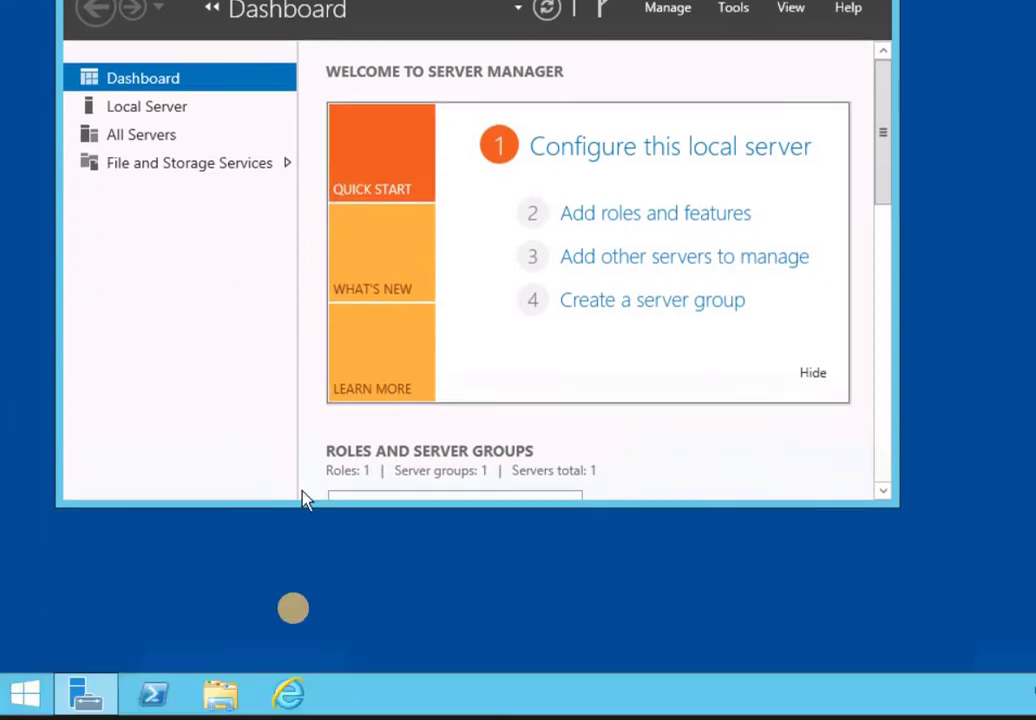
# Run netsh to give "Ethernet 2" static address 192.168.0.20 with mask 255.255.255.0
pyautogui.scroll(-3, 303, 605)
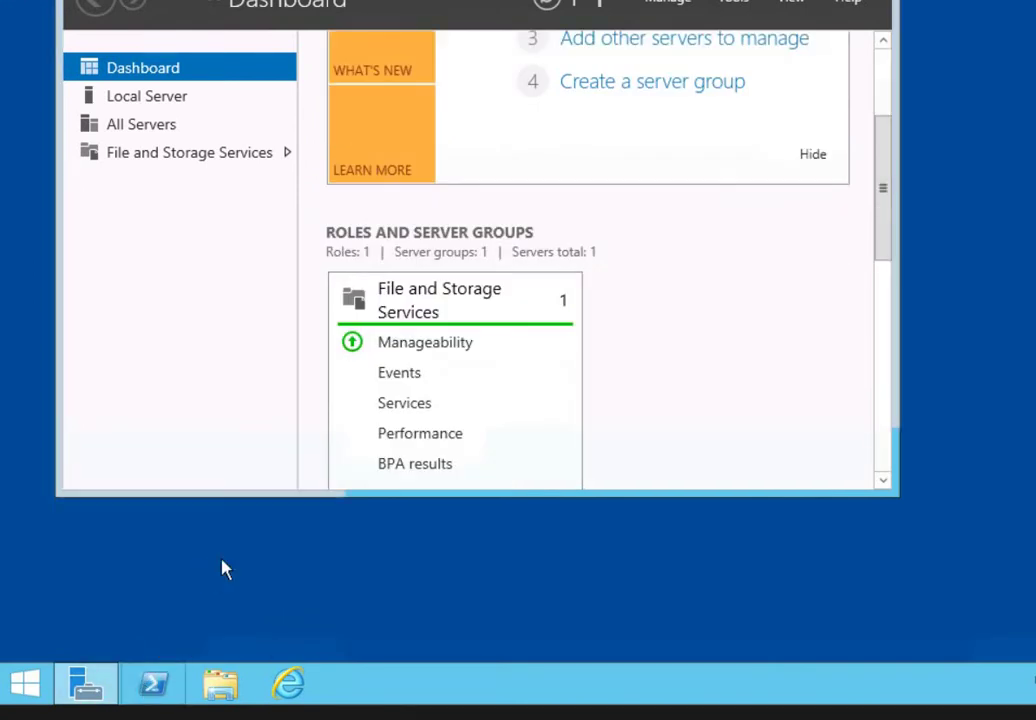
pyautogui.click(153, 684)
pyautogui.click(386, 80)
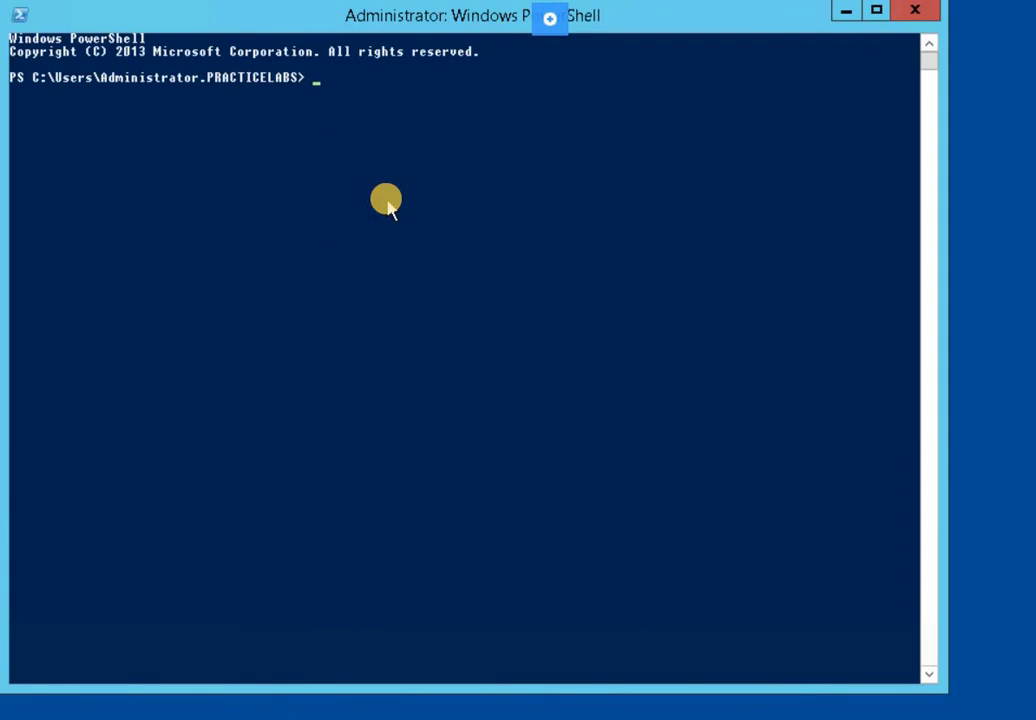
pyautogui.write('netsh interface')
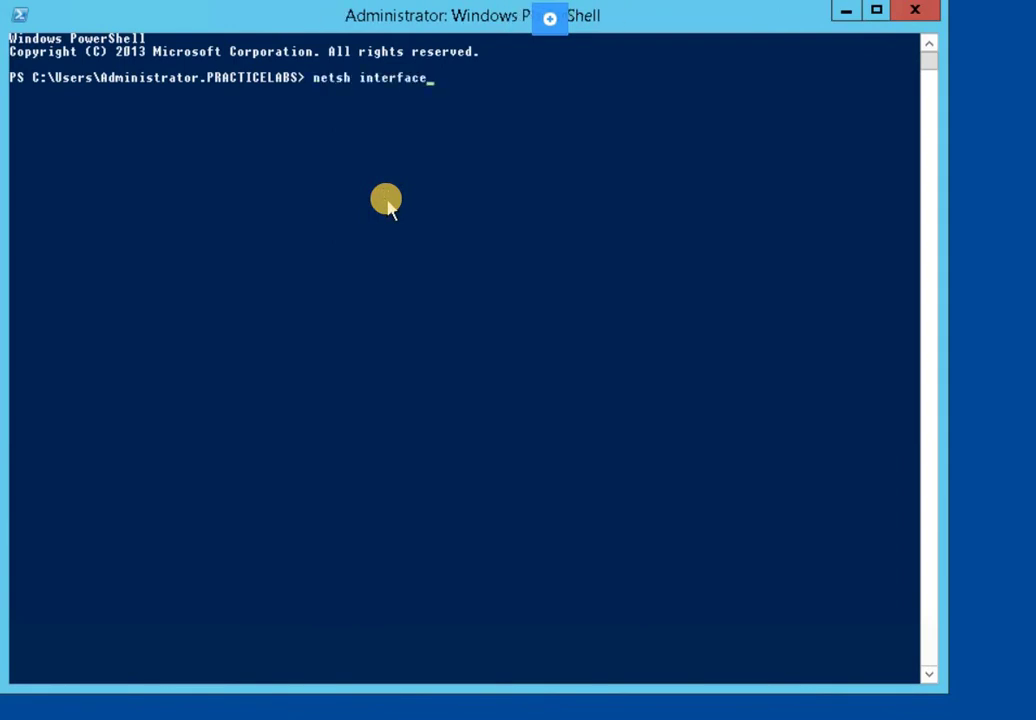
pyautogui.write(' ip set address')
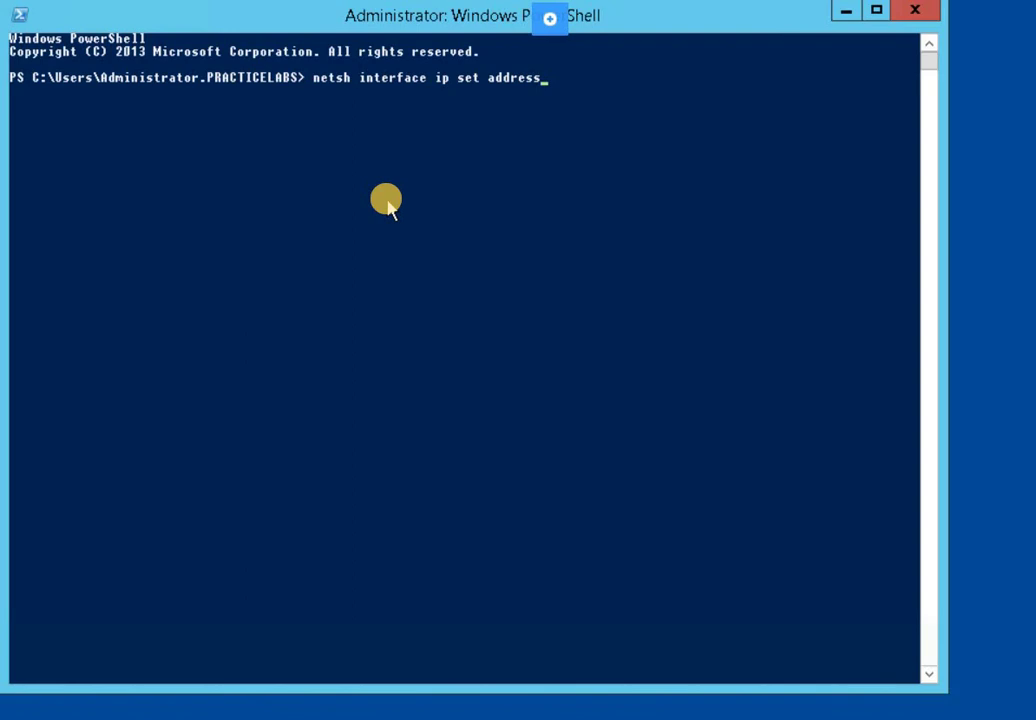
pyautogui.write(' name="Ethernet 2"')
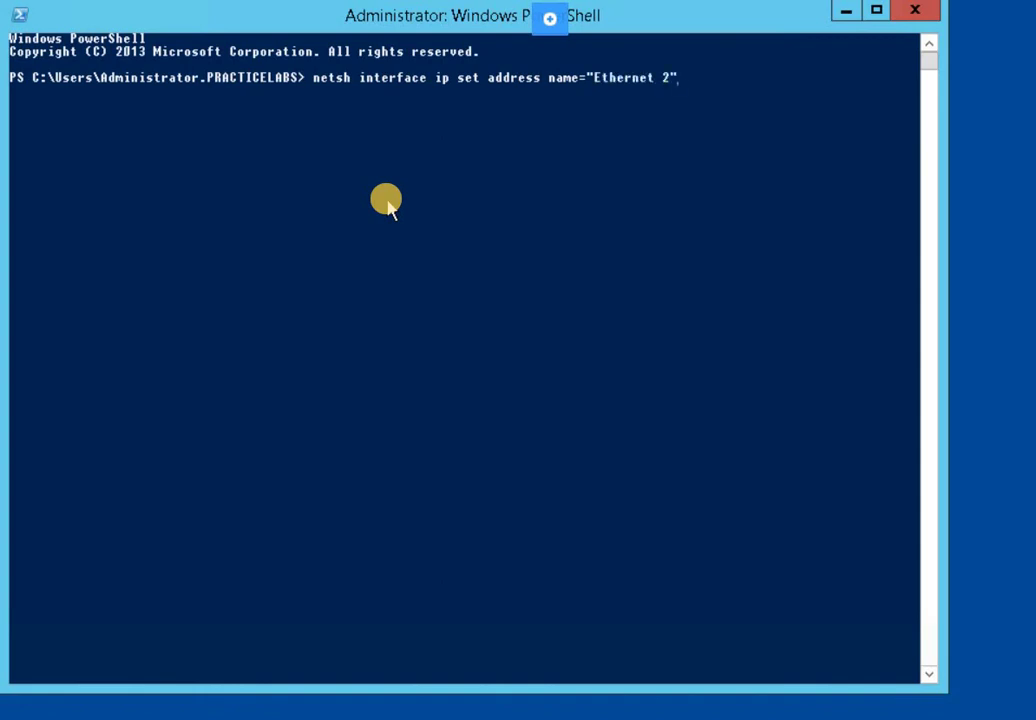
pyautogui.write(' static 192.168.0.20')
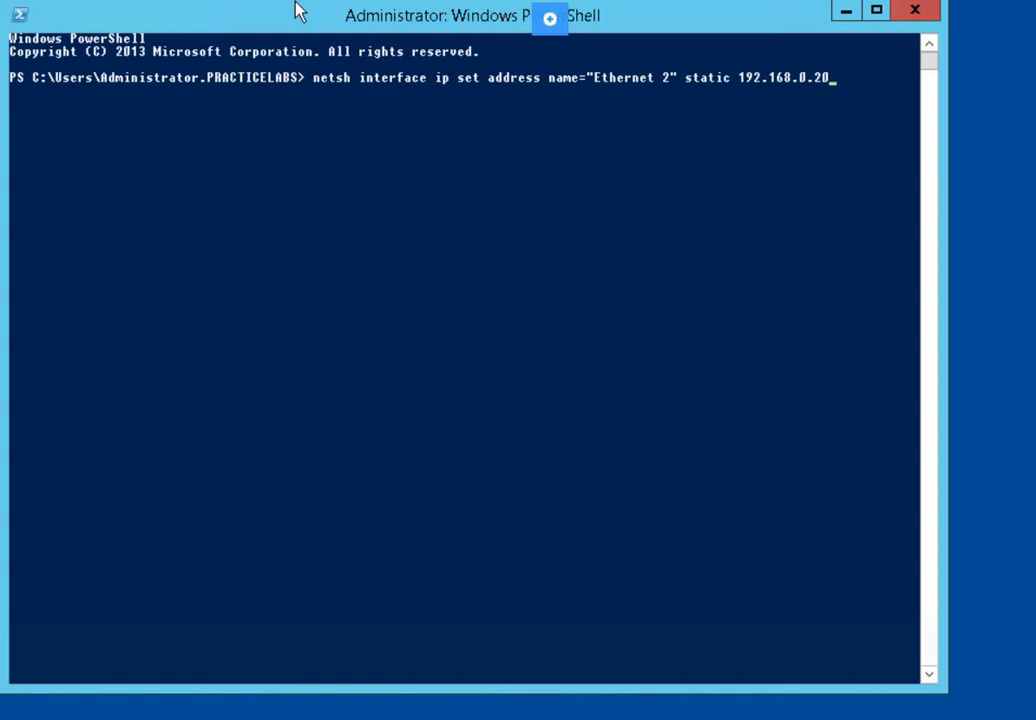
pyautogui.click(867, 90)
pyautogui.write('2')
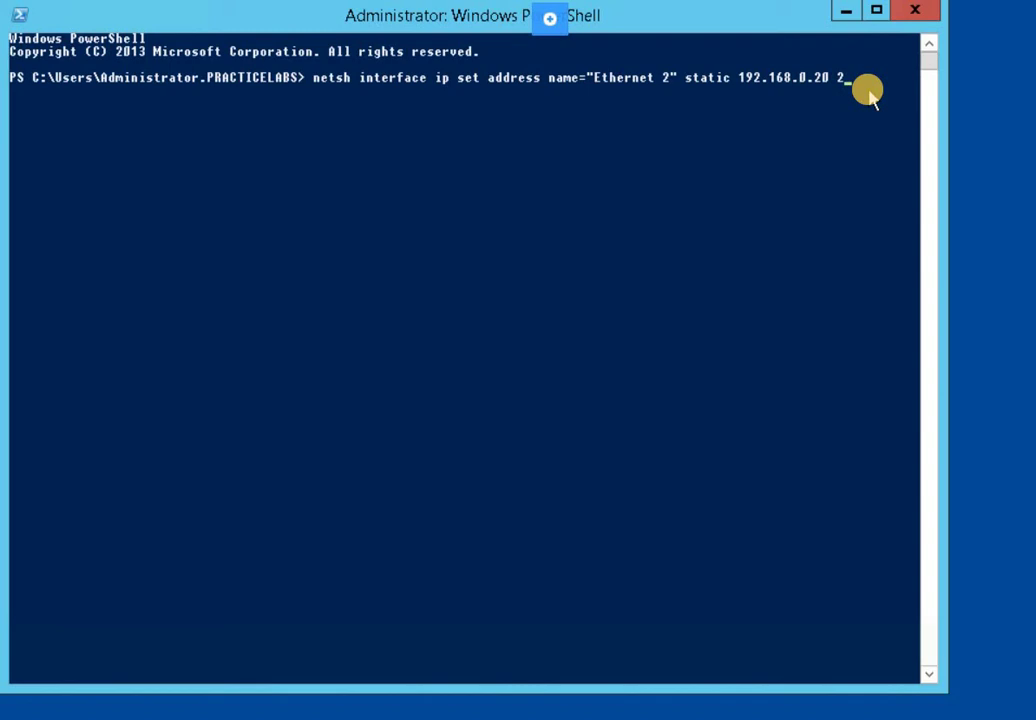
pyautogui.write('55.255.255.0')
pyautogui.press('Return')
# Type the netsh command setting "Ethernet 2" DNS to static 192.168.0.1
pyautogui.click(275, 134)
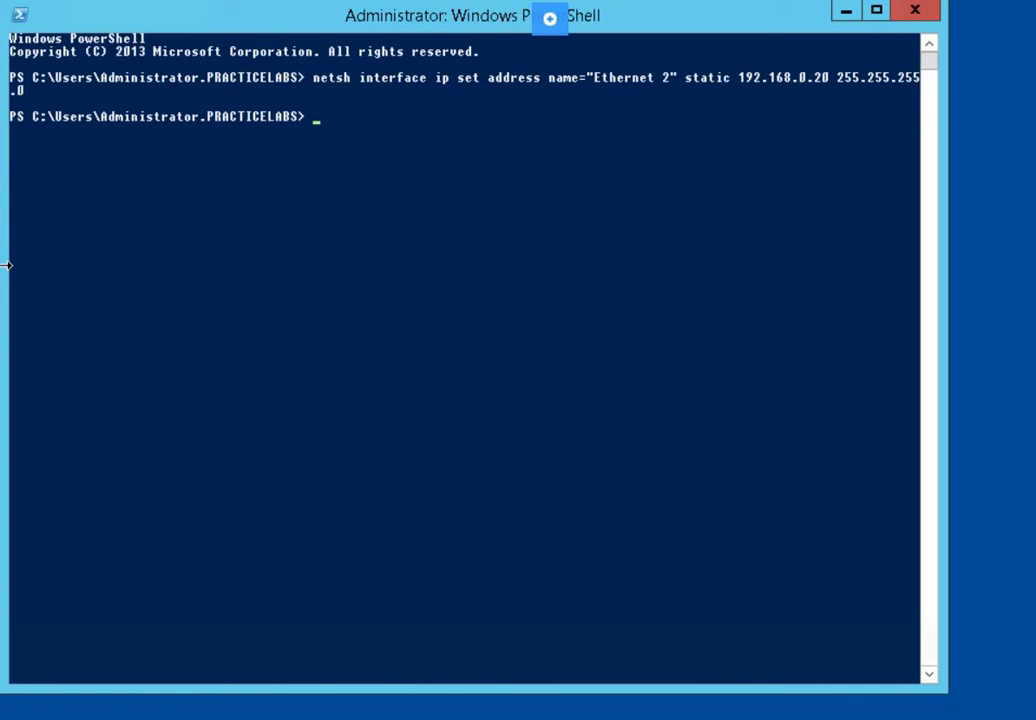
pyautogui.click(273, 168)
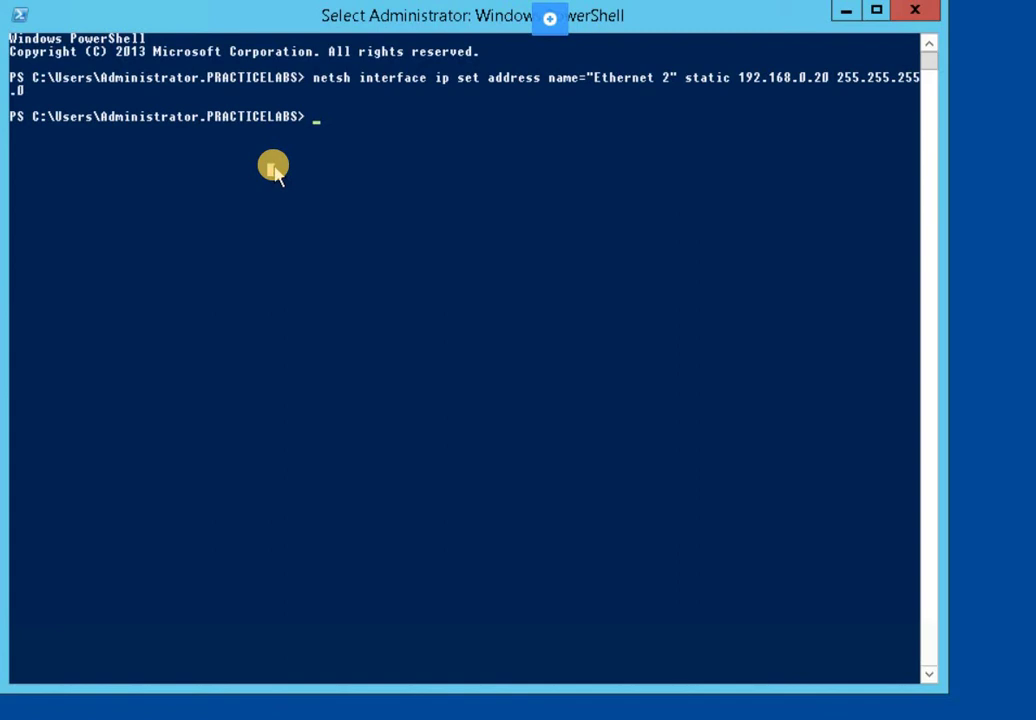
pyautogui.write('n')
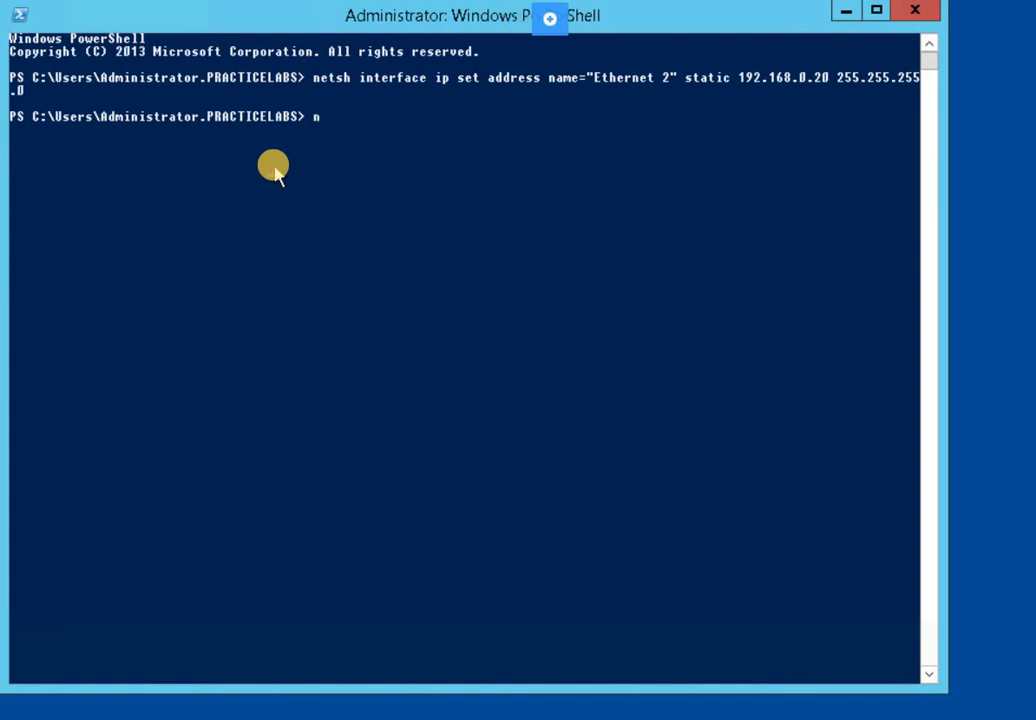
pyautogui.write('etsh interface ip')
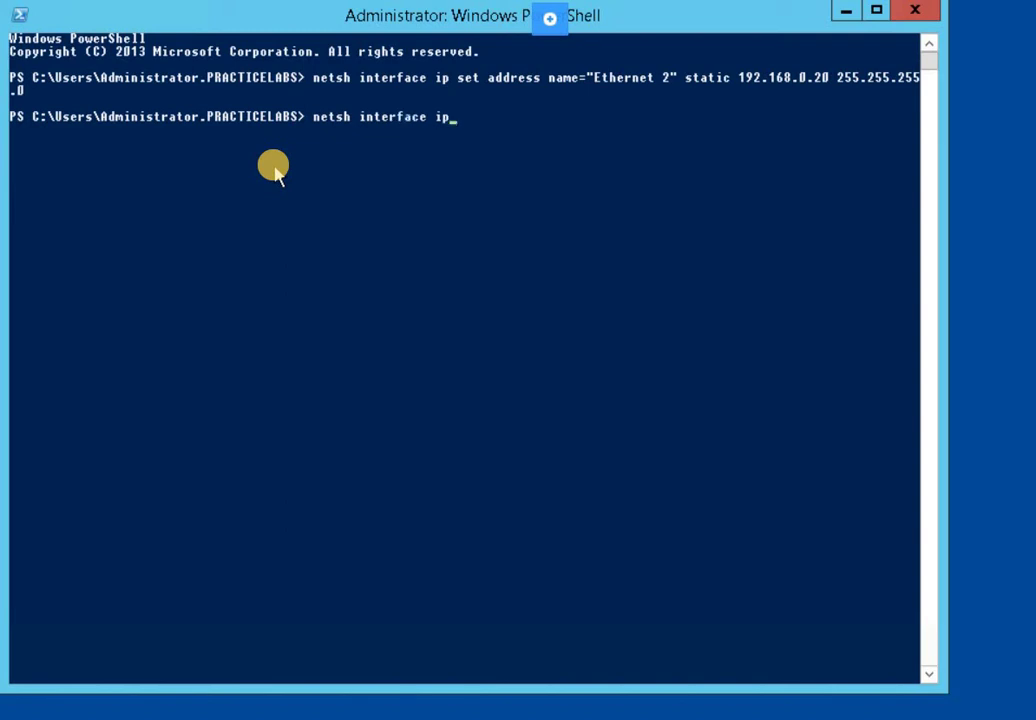
pyautogui.write(' set dns "Ethernet 2" static 192')
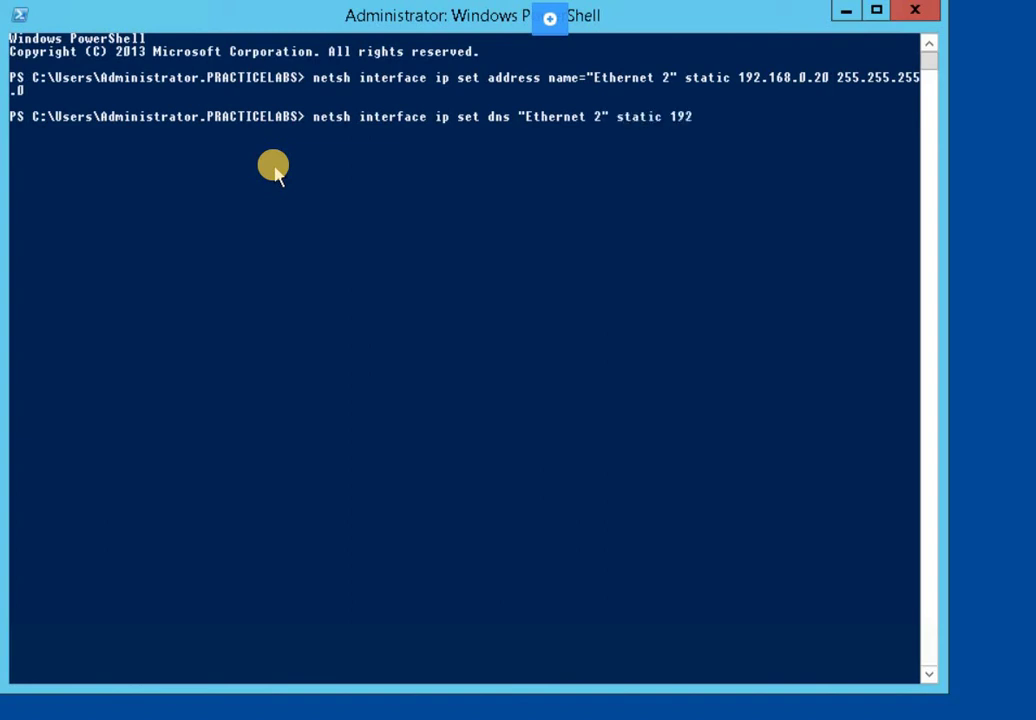
pyautogui.write('.168.0.1')
# Run the DNS command so "Ethernet 2" uses 192.168.0.1 as its DNS server
pyautogui.press('Return')
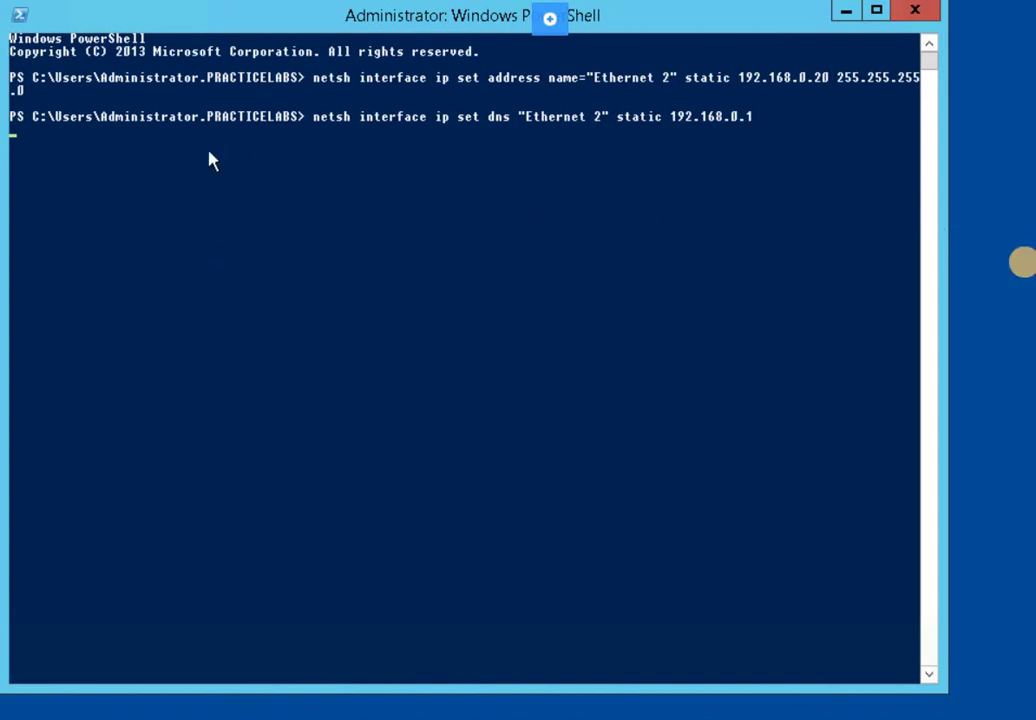
pyautogui.click(563, 237)
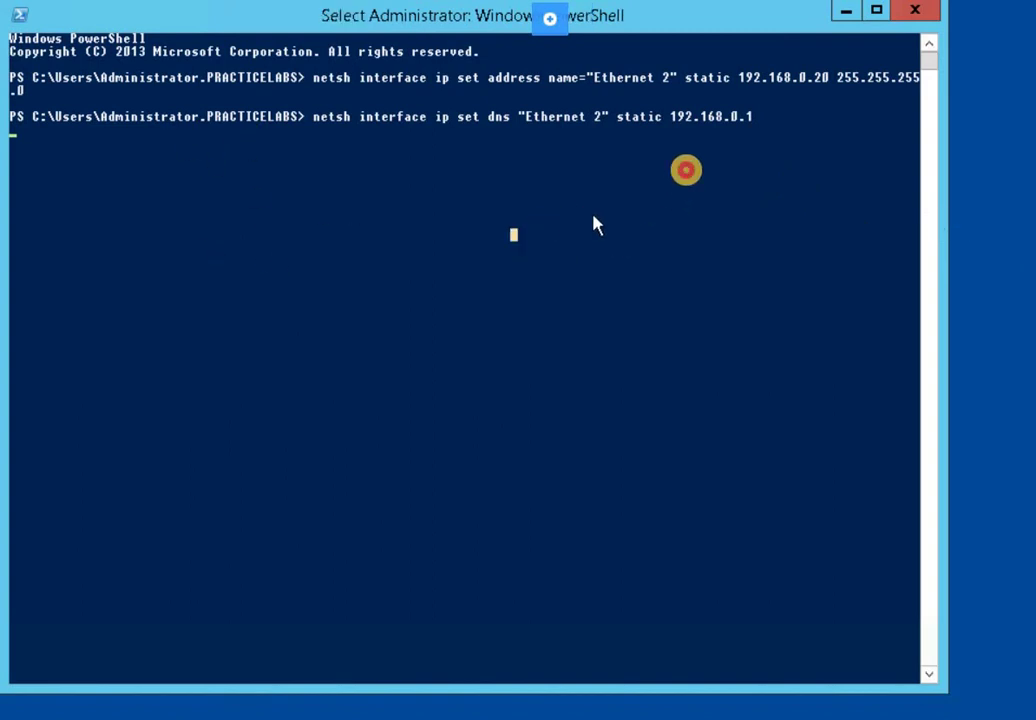
pyautogui.click(688, 172)
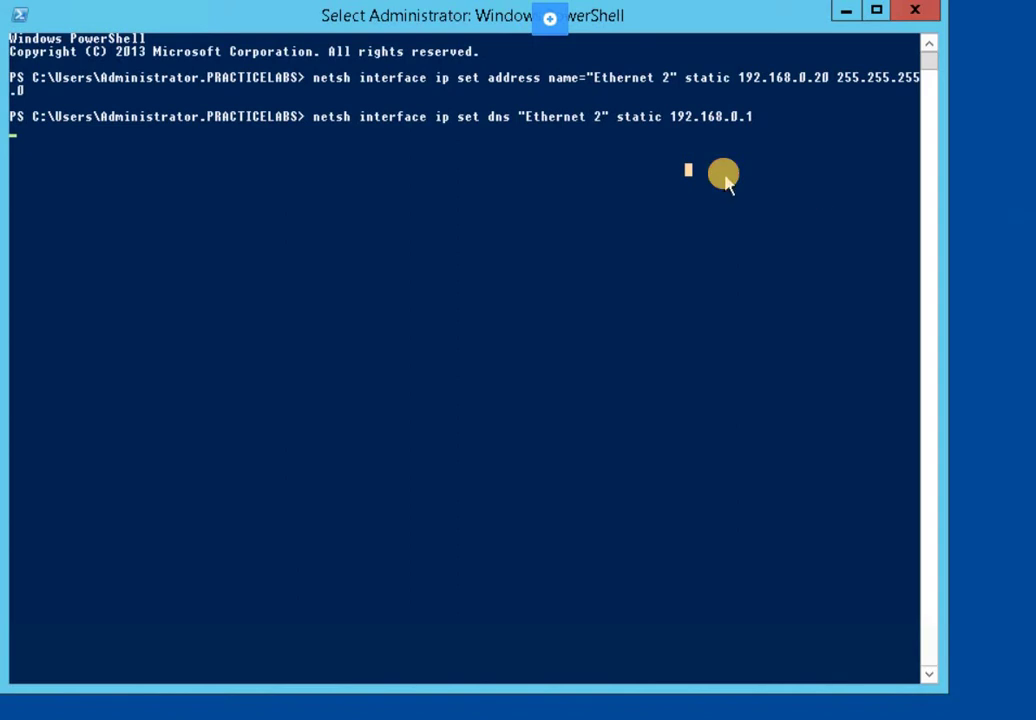
pyautogui.press('Escape')
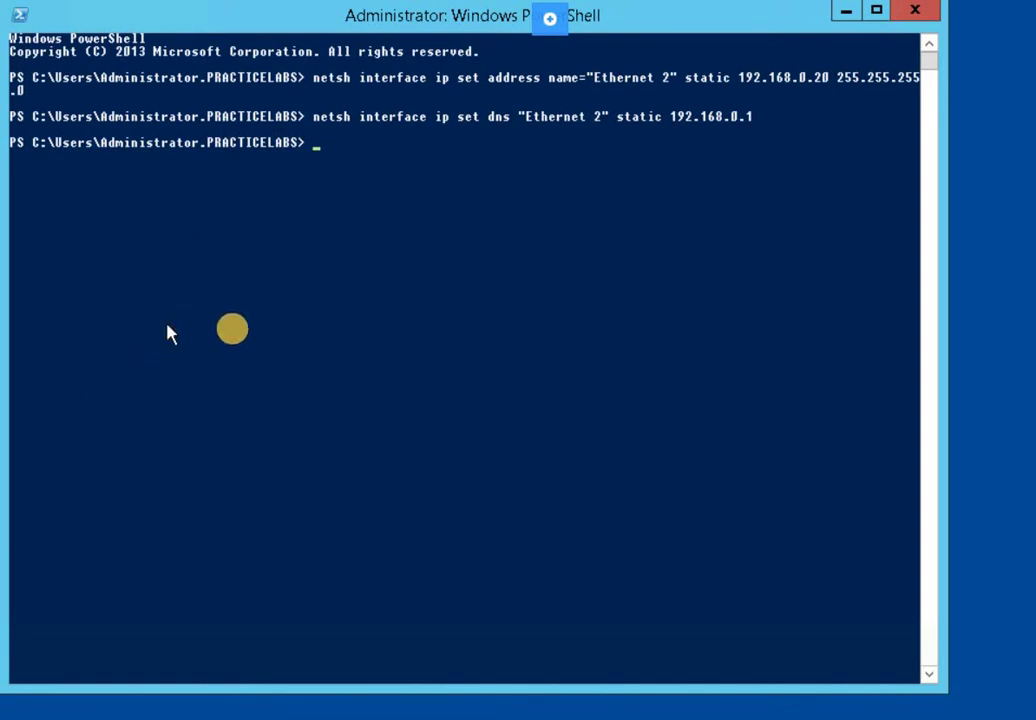
pyautogui.click(331, 355)
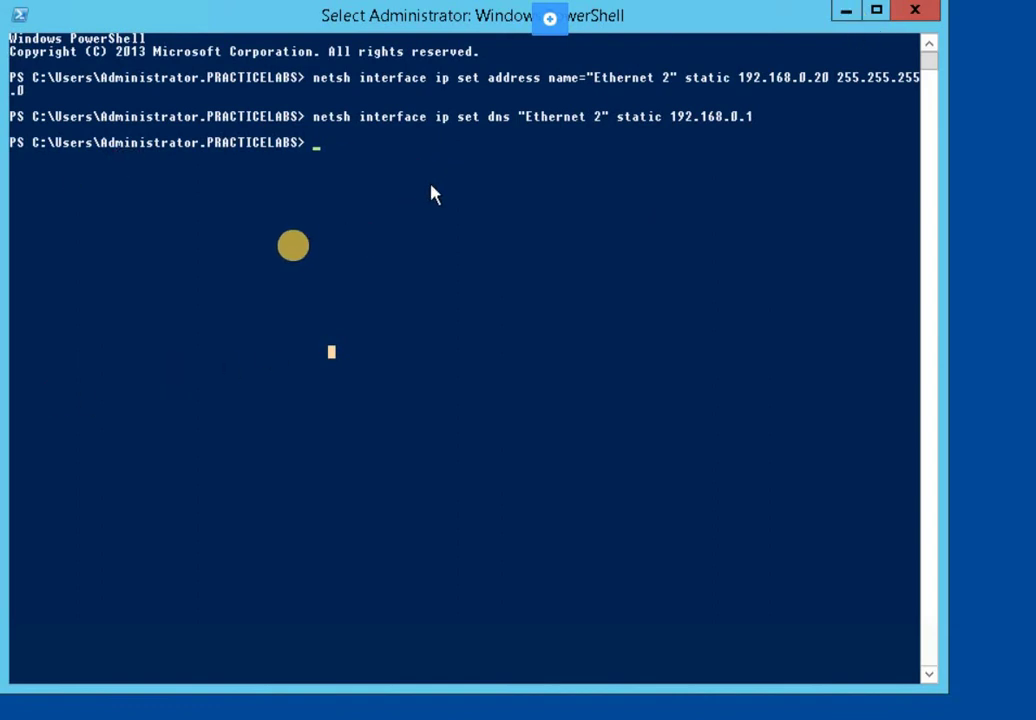
pyautogui.click(302, 224)
# Install RemoteAccess, DirectAccess-VPN and Routing with -IncludeManagementTools via Add-WindowsFeature
pyautogui.write('A')
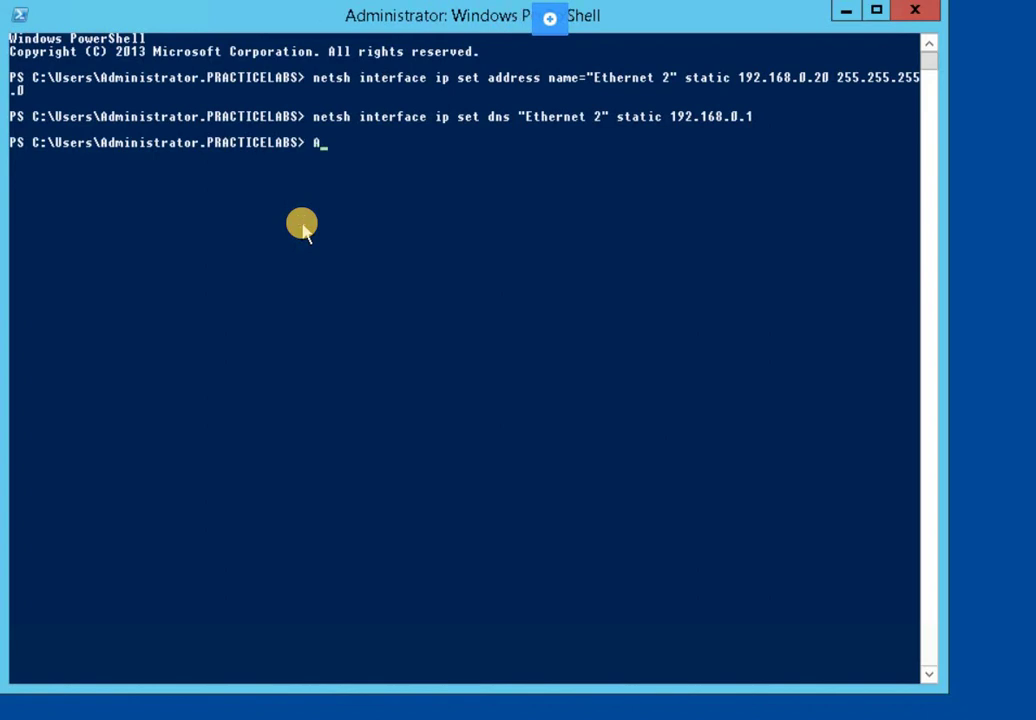
pyautogui.write('d d-Windows')
pyautogui.press('Tab')
pyautogui.write('Remote')
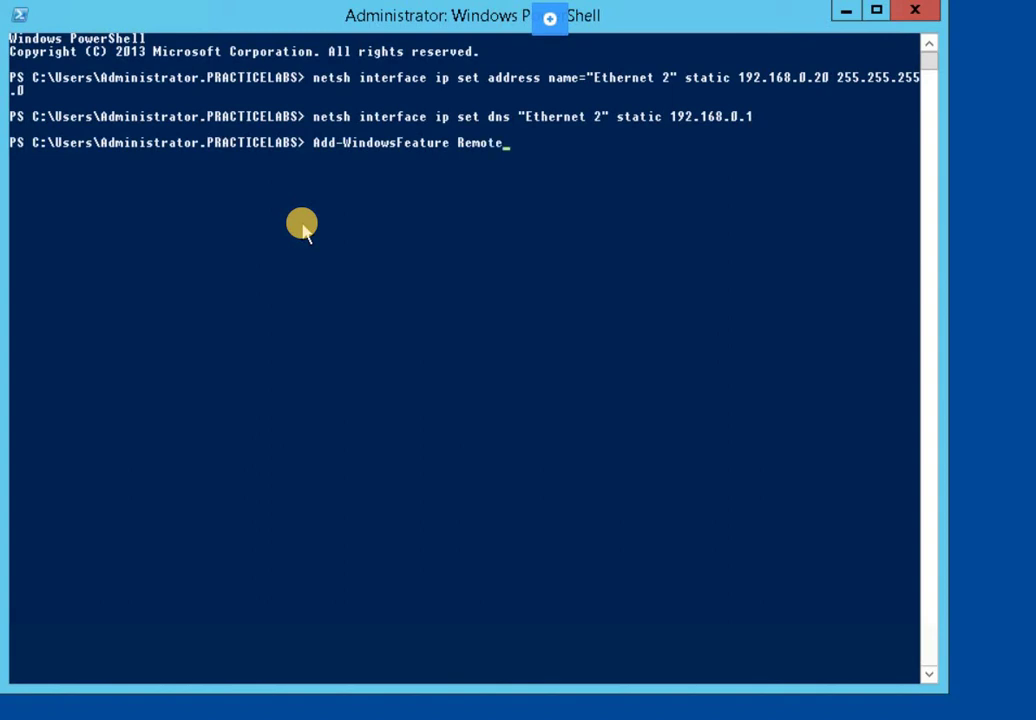
pyautogui.write('Acc')
pyautogui.press('BackSpace')
pyautogui.write('ss,DirectAccess')
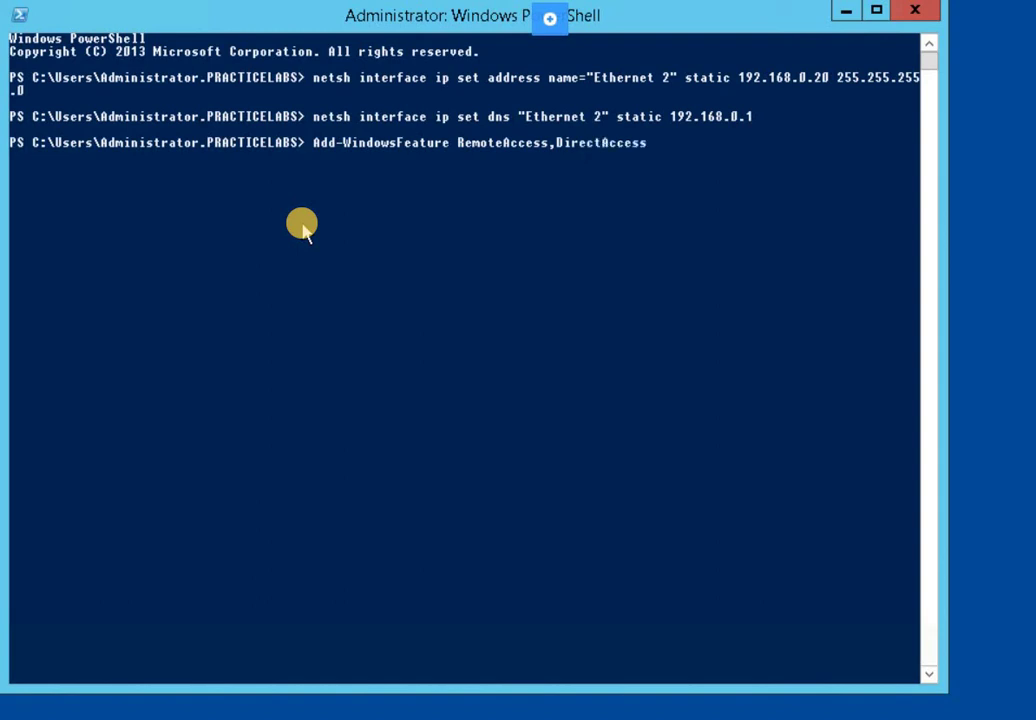
pyautogui.write('-VPN, Routing -IncludeAllSubFeature')
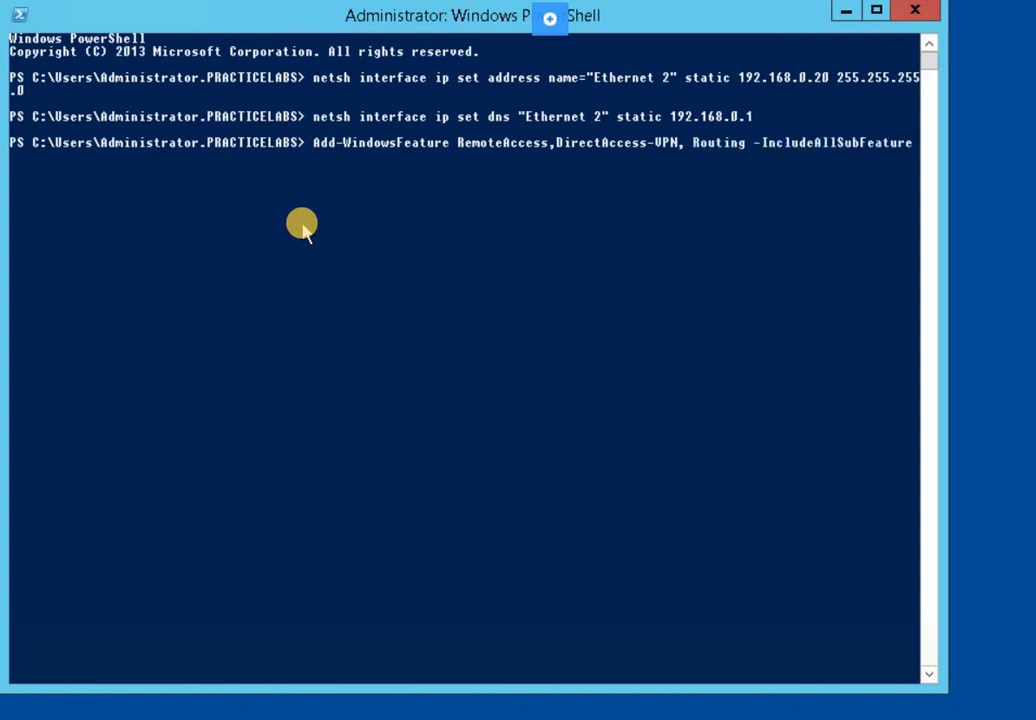
pyautogui.press('Tab')
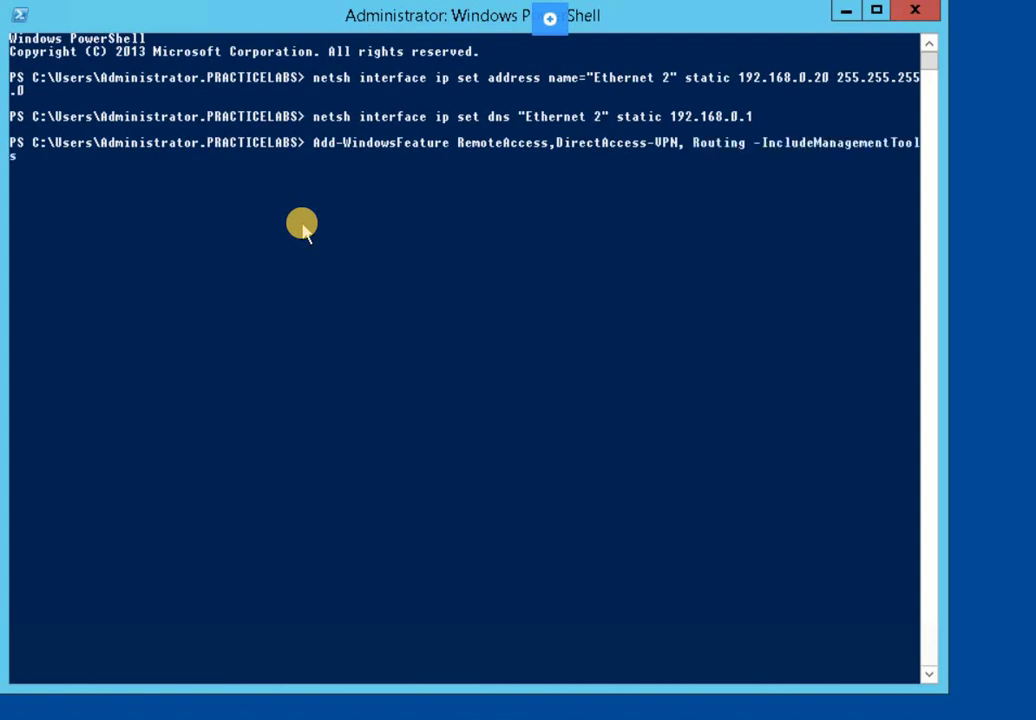
pyautogui.press('Return')
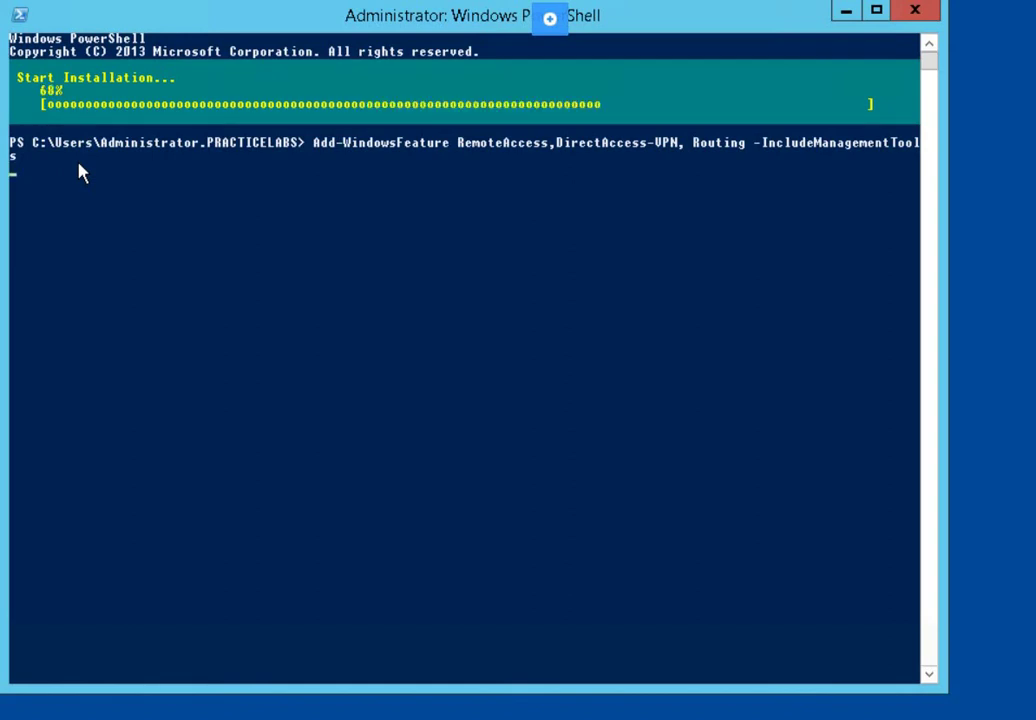
pyautogui.click(199, 249)
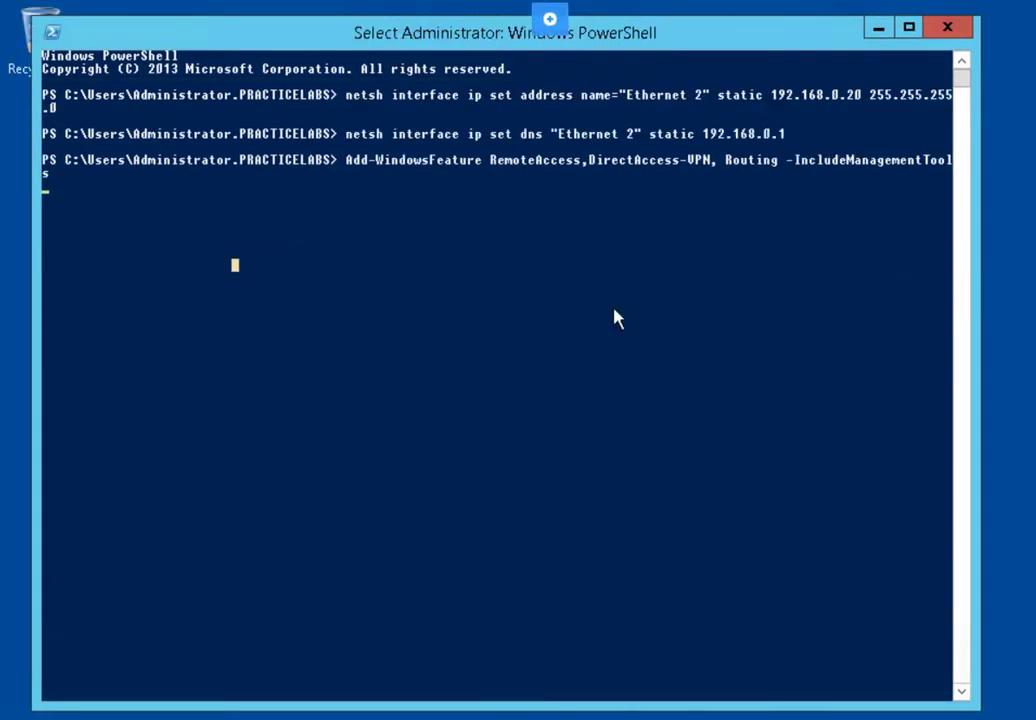
# Launch Remote Access Management from Server Manager and go to DirectAccess and VPN
pyautogui.click(173, 262)
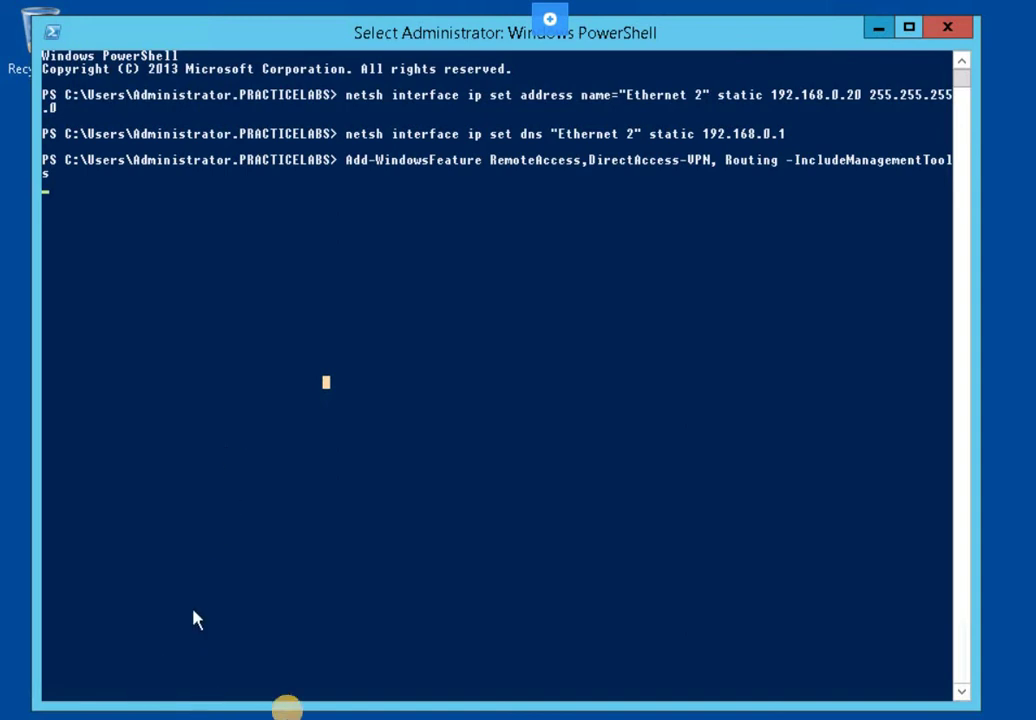
pyautogui.click(272, 715)
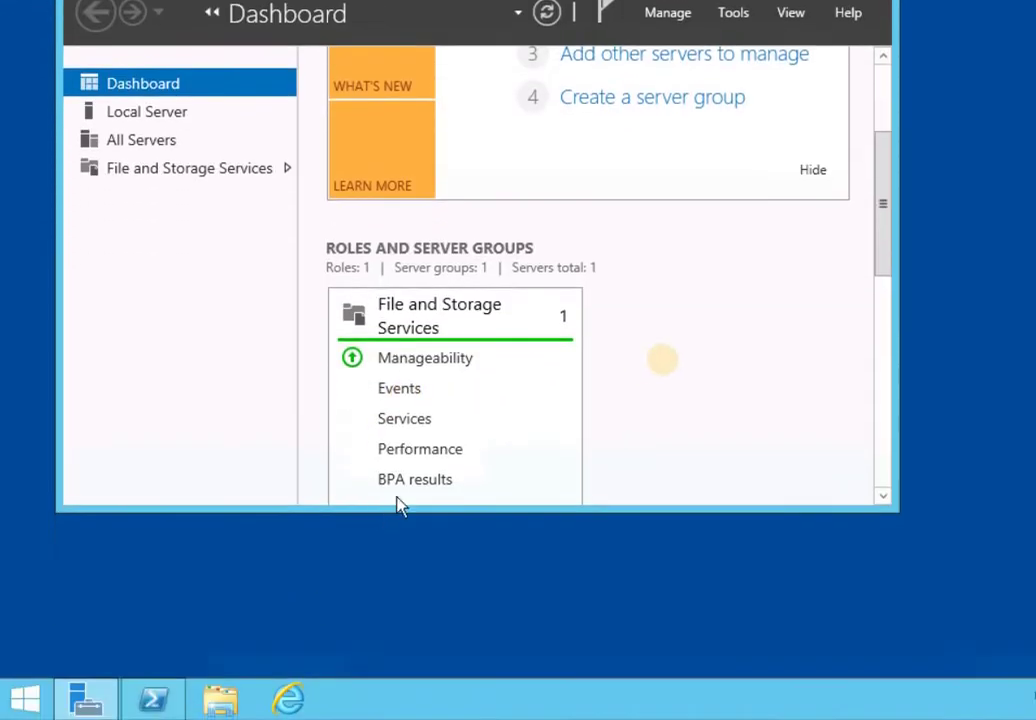
pyautogui.scroll(2, 661, 368)
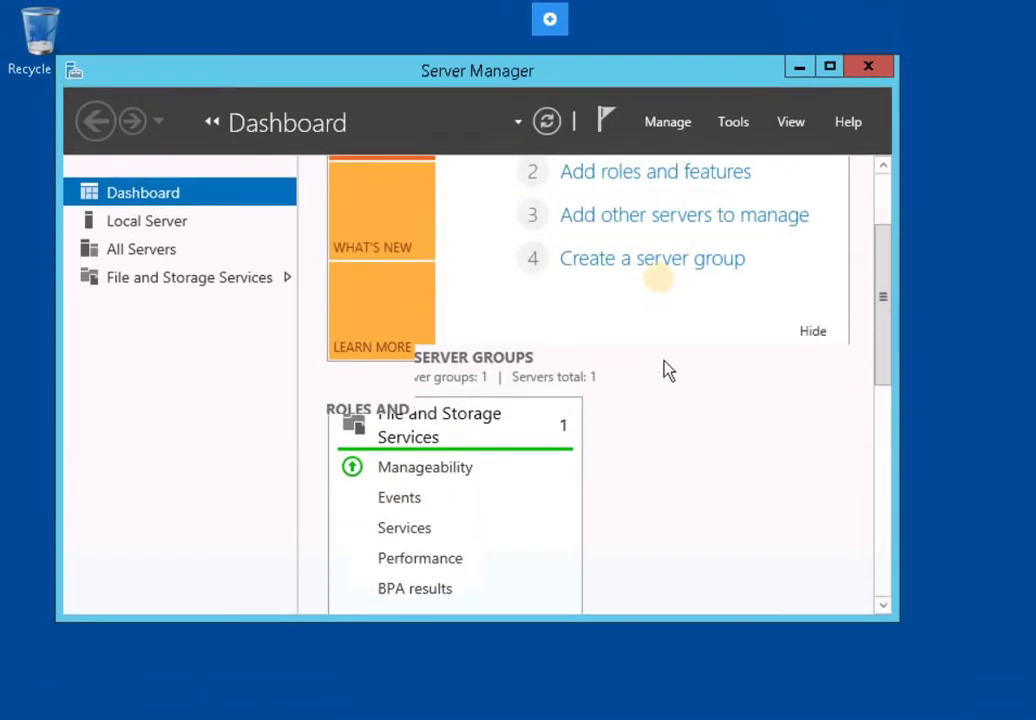
pyautogui.click(740, 125)
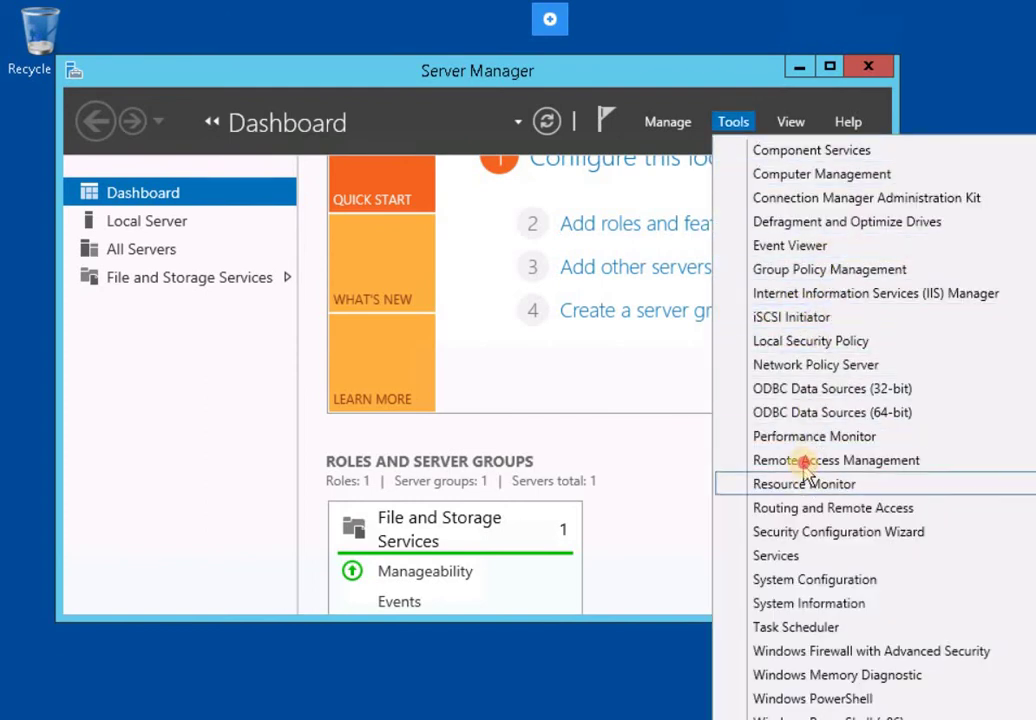
pyautogui.click(740, 460)
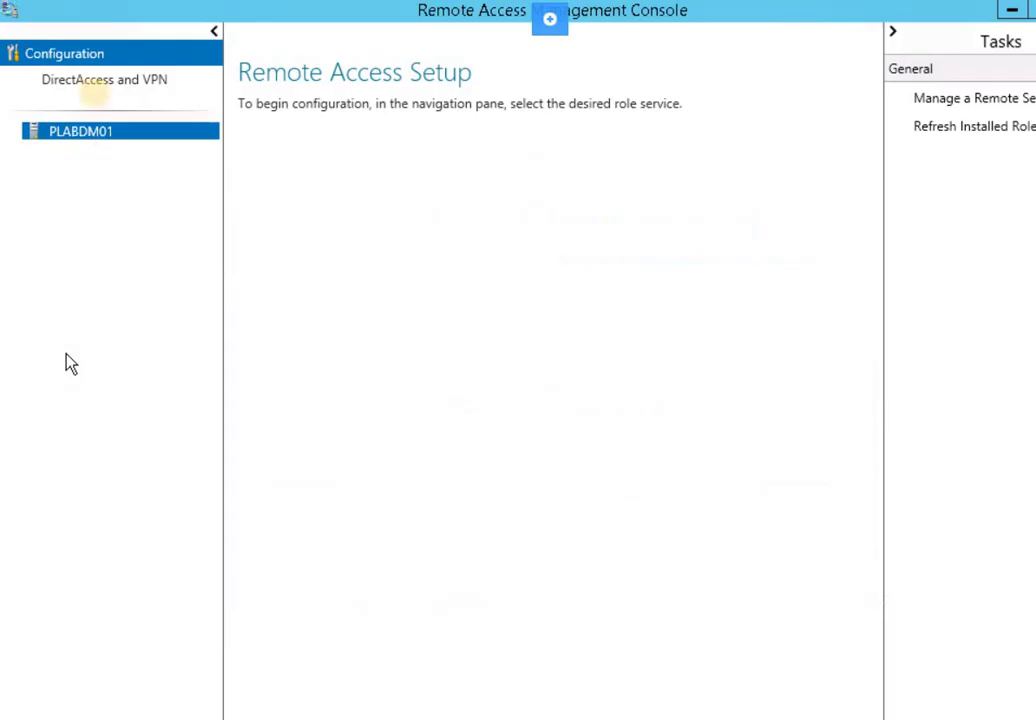
pyautogui.click(93, 84)
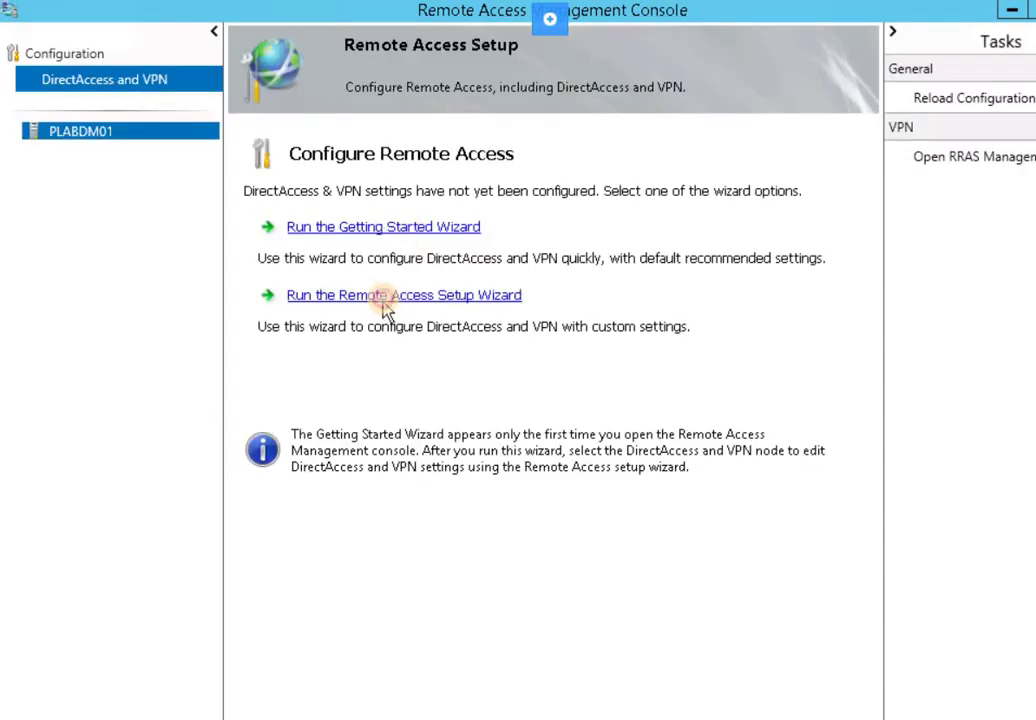
# Choose Deploy VPN only and start Configure and Enable Routing and Remote Access on PLABDM01
pyautogui.click(384, 296)
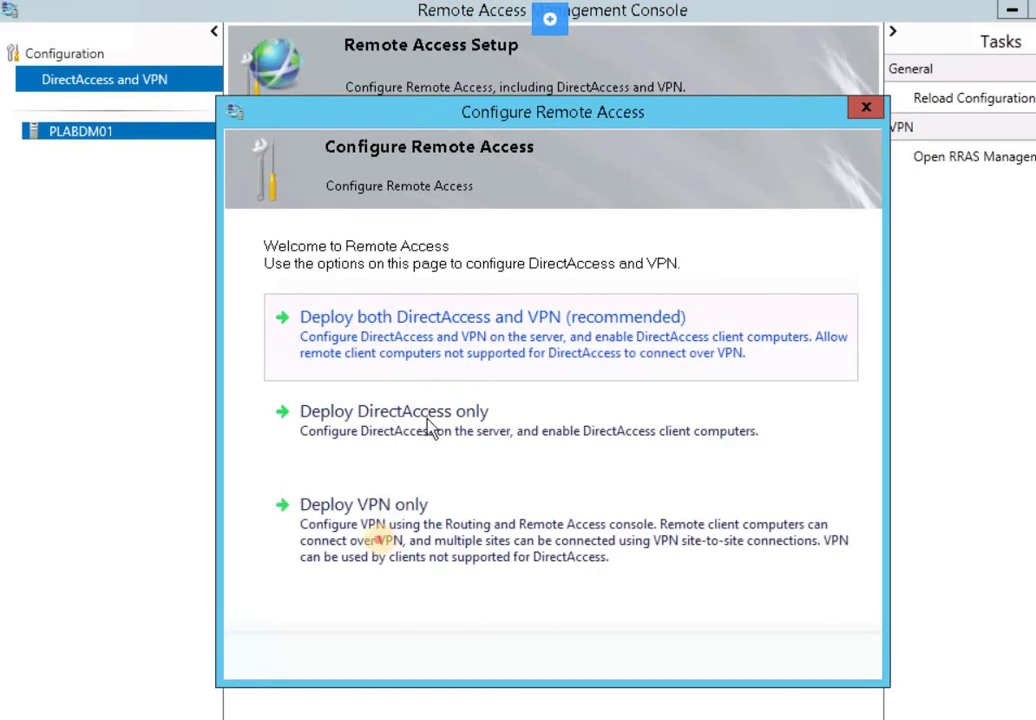
pyautogui.click(400, 537)
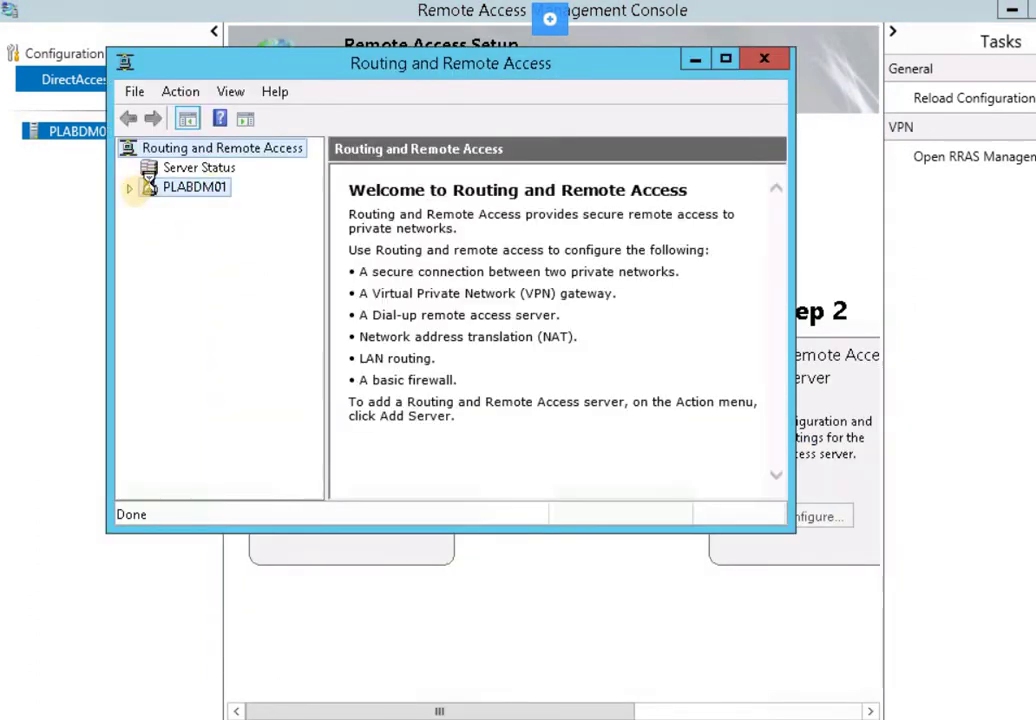
pyautogui.click(148, 188)
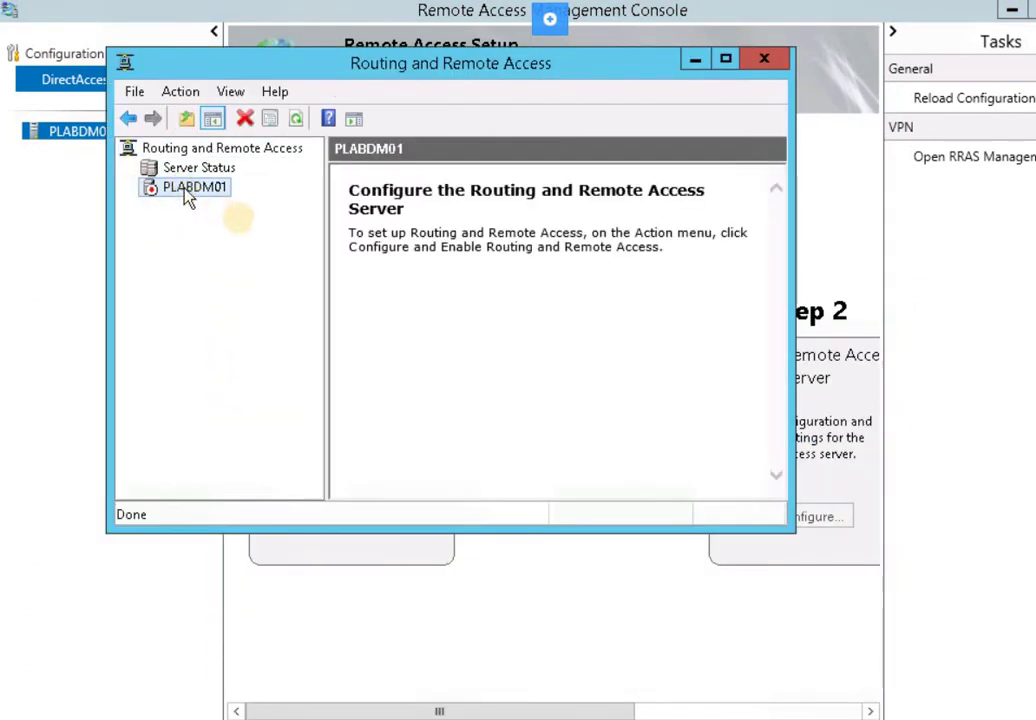
pyautogui.rightClick(189, 195)
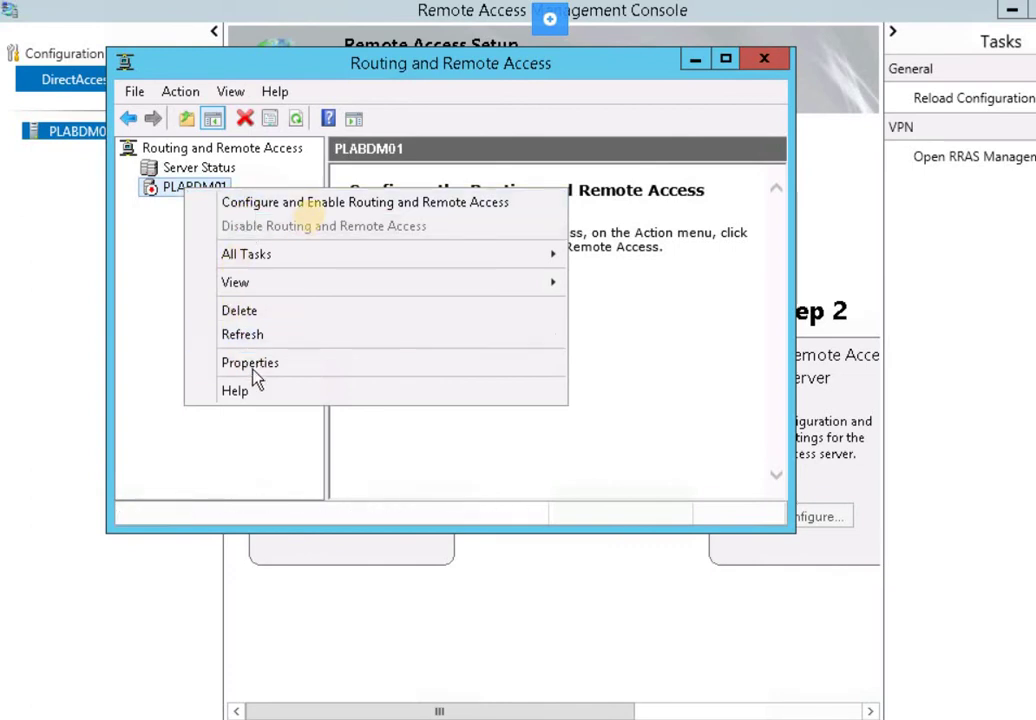
pyautogui.click(316, 204)
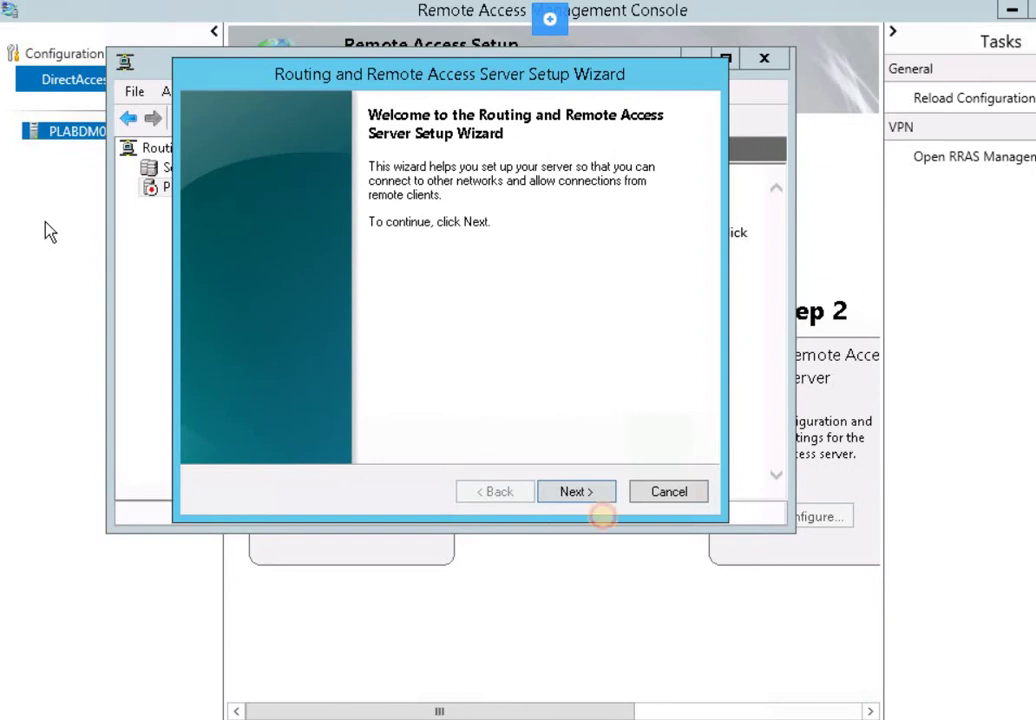
# Select Remote access with VPN, disable static packet filters, and assign client addresses from a specified range
pyautogui.press('Return')
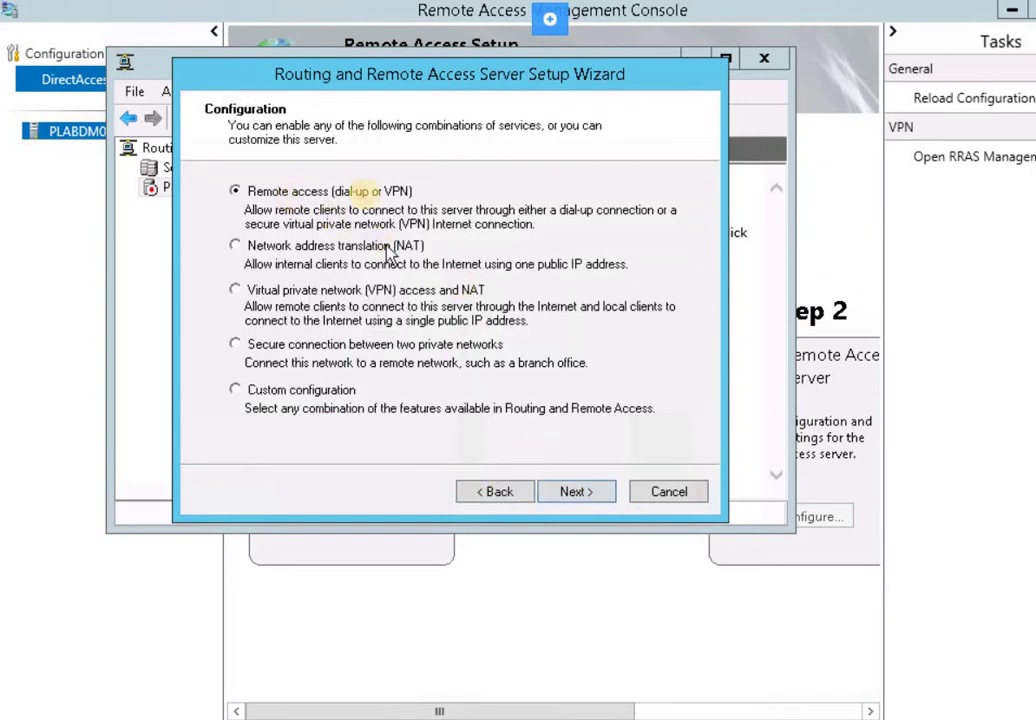
pyautogui.click(562, 490)
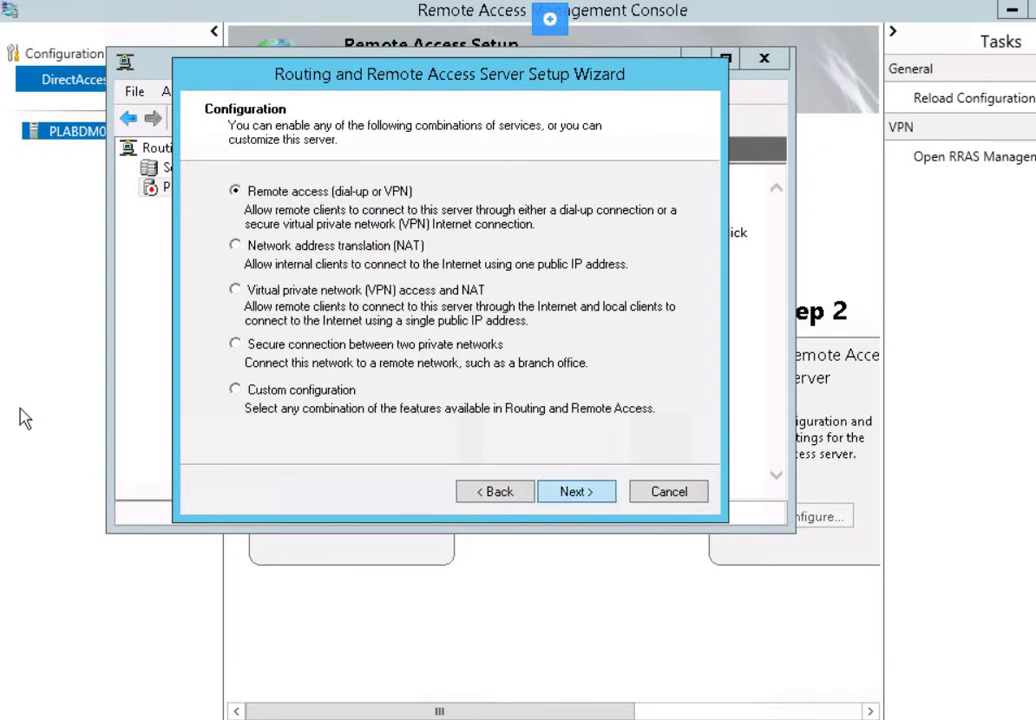
pyautogui.click(268, 217)
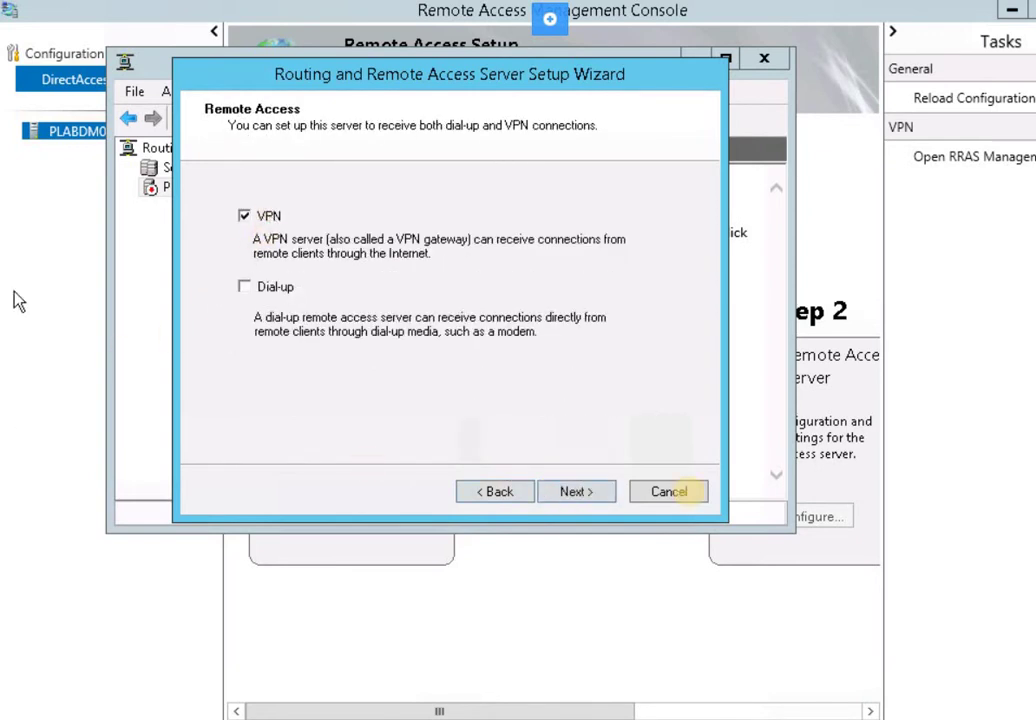
pyautogui.click(603, 491)
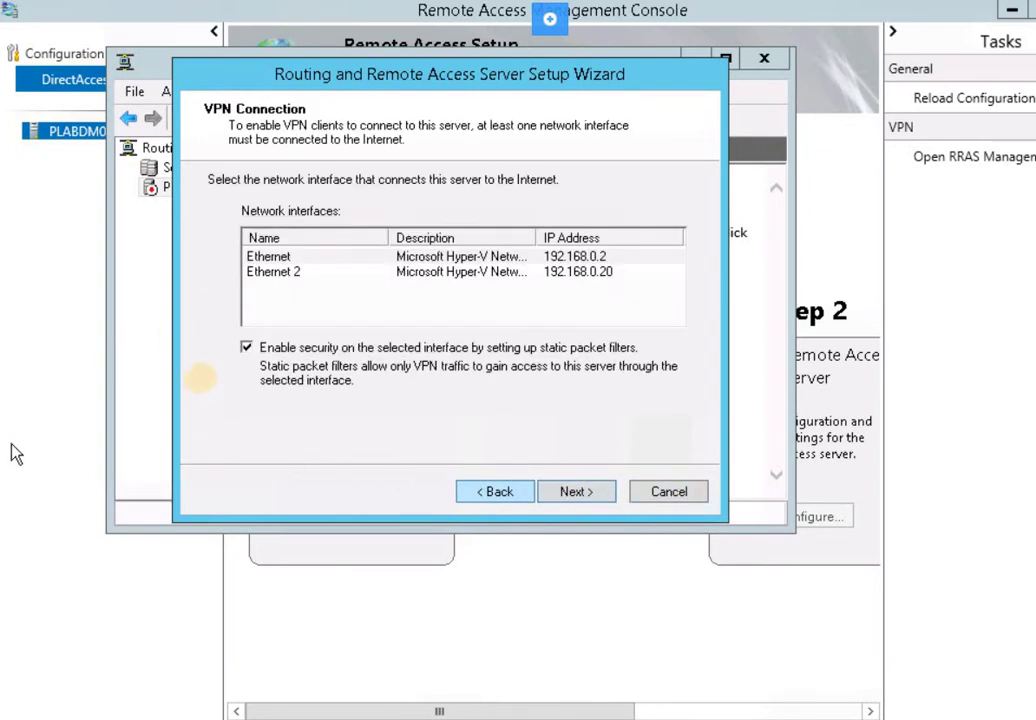
pyautogui.click(250, 347)
pyautogui.click(570, 491)
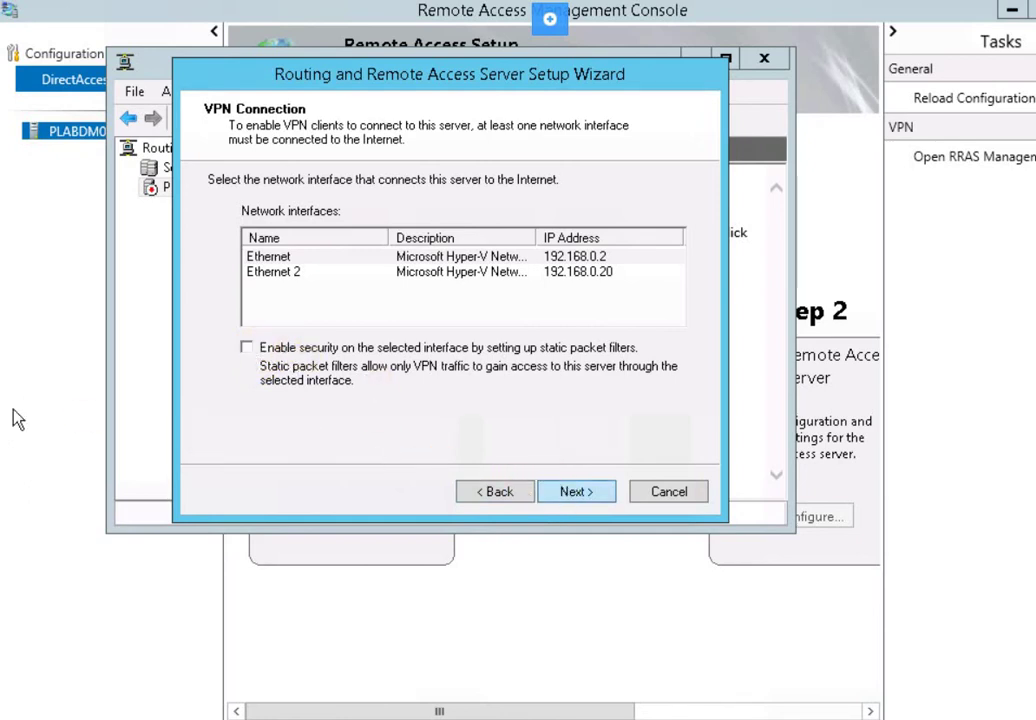
pyautogui.click(238, 270)
pyautogui.click(601, 491)
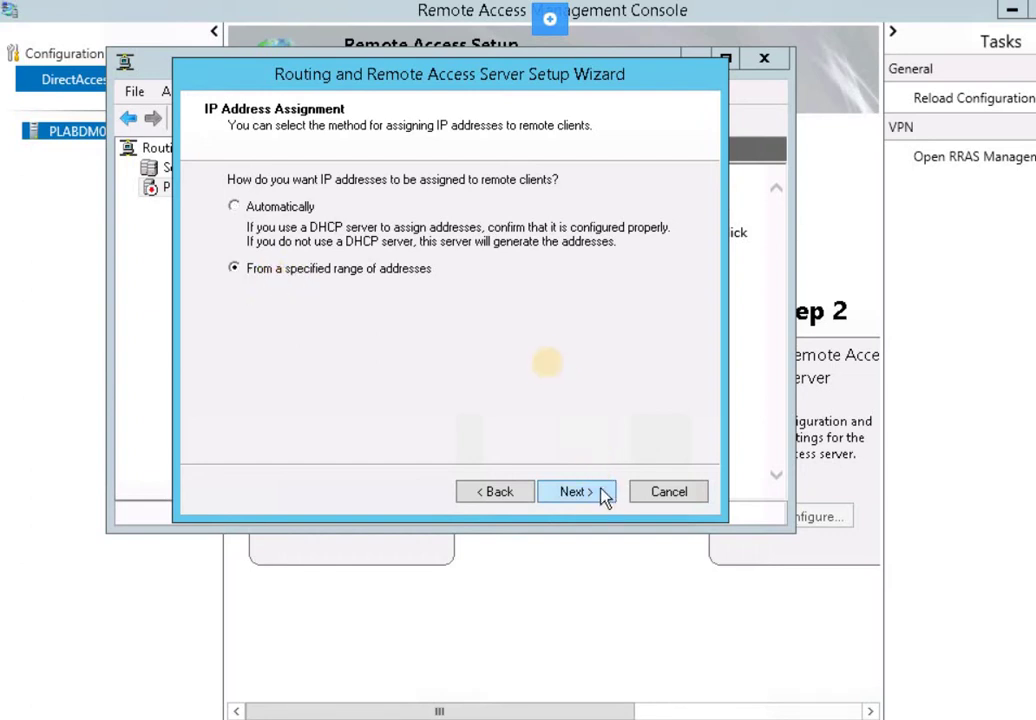
# Create a new address range with start 10.10.0.100 and end 10.10.0.120
pyautogui.click(476, 362)
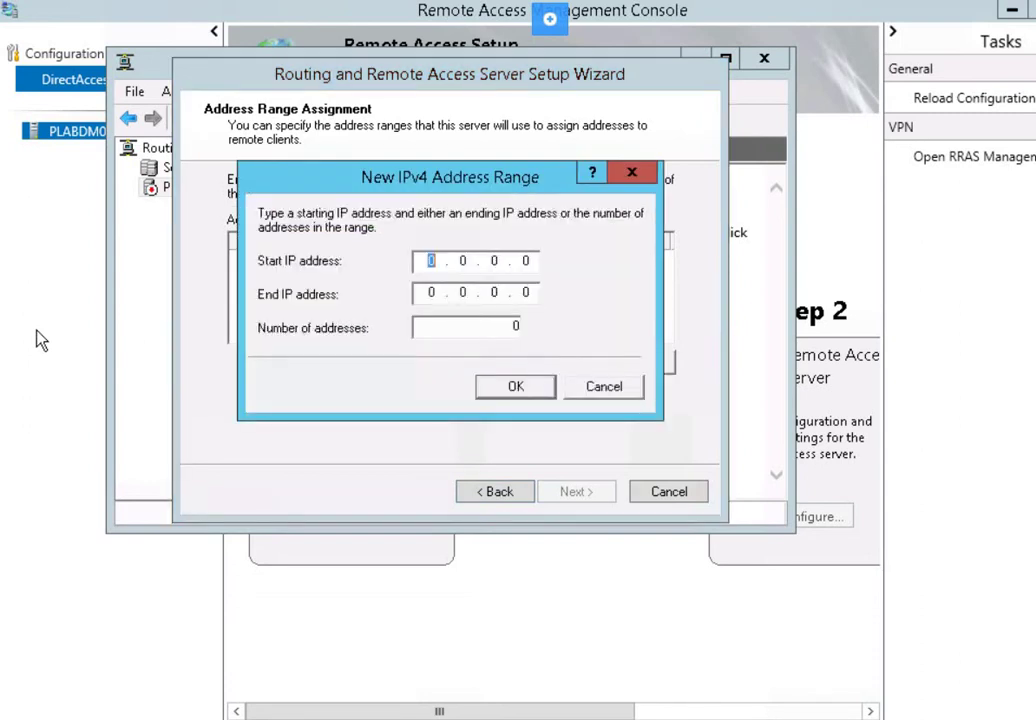
pyautogui.write('10 . 19')
pyautogui.press('BackSpace')
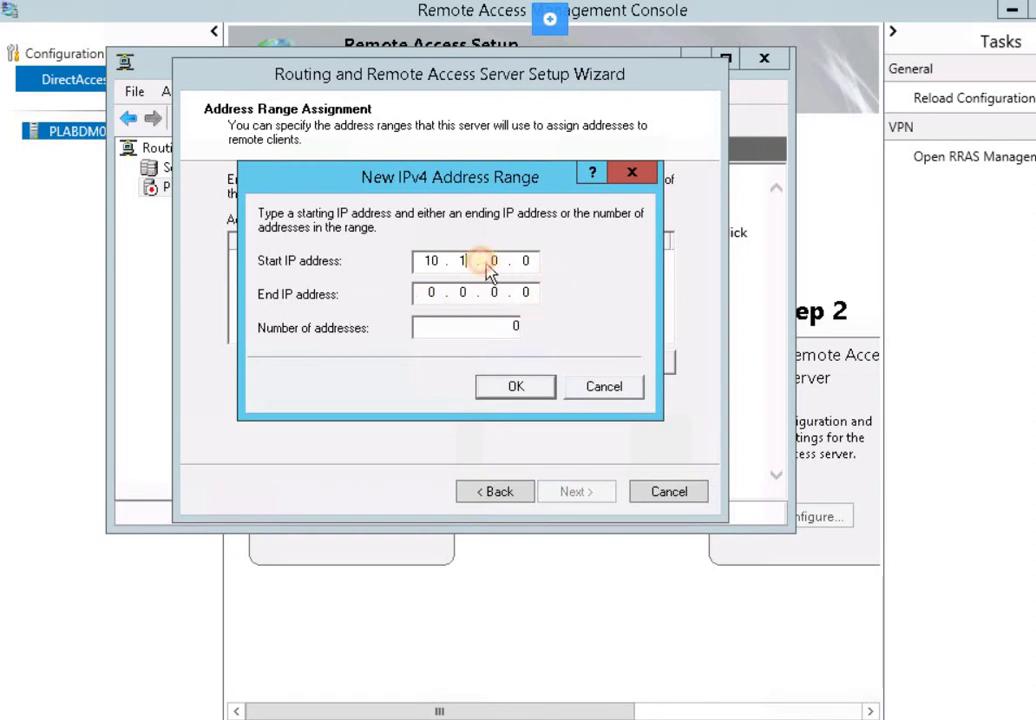
pyautogui.write('0.0.')
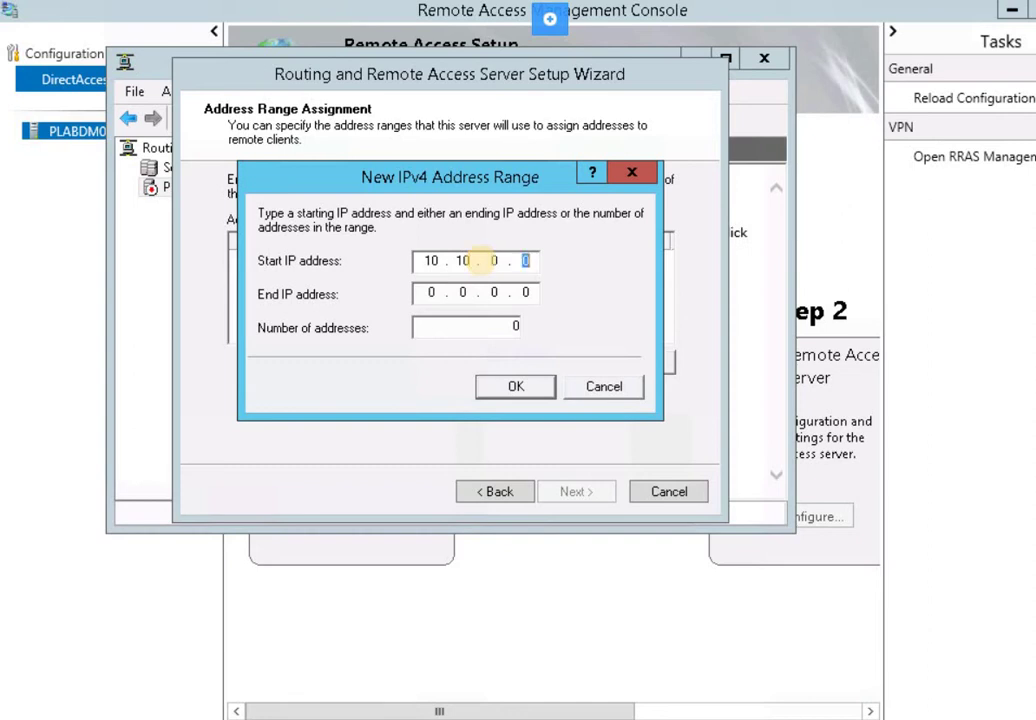
pyautogui.write('100')
pyautogui.click(431, 292)
pyautogui.write('10 . 10 . ')
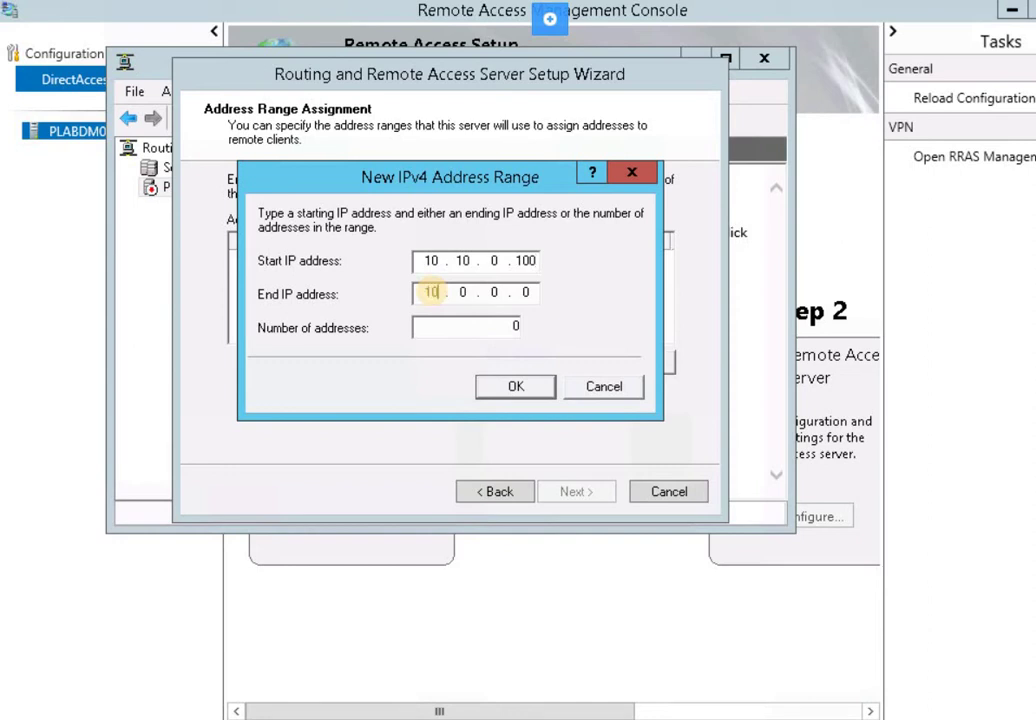
pyautogui.write('0 . 120')
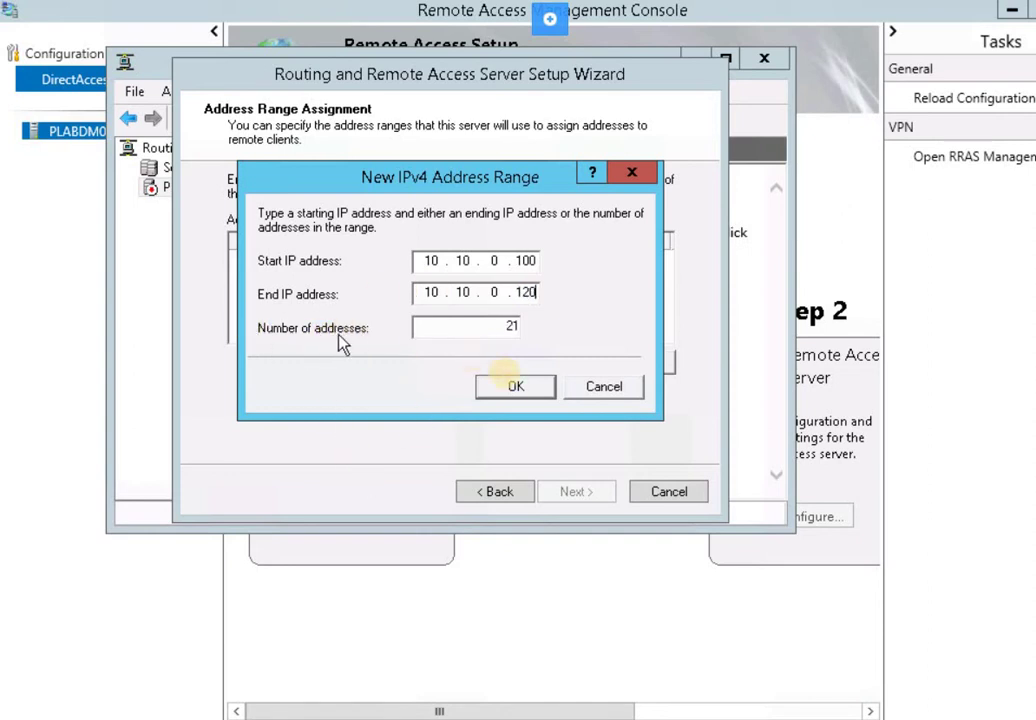
pyautogui.click(515, 388)
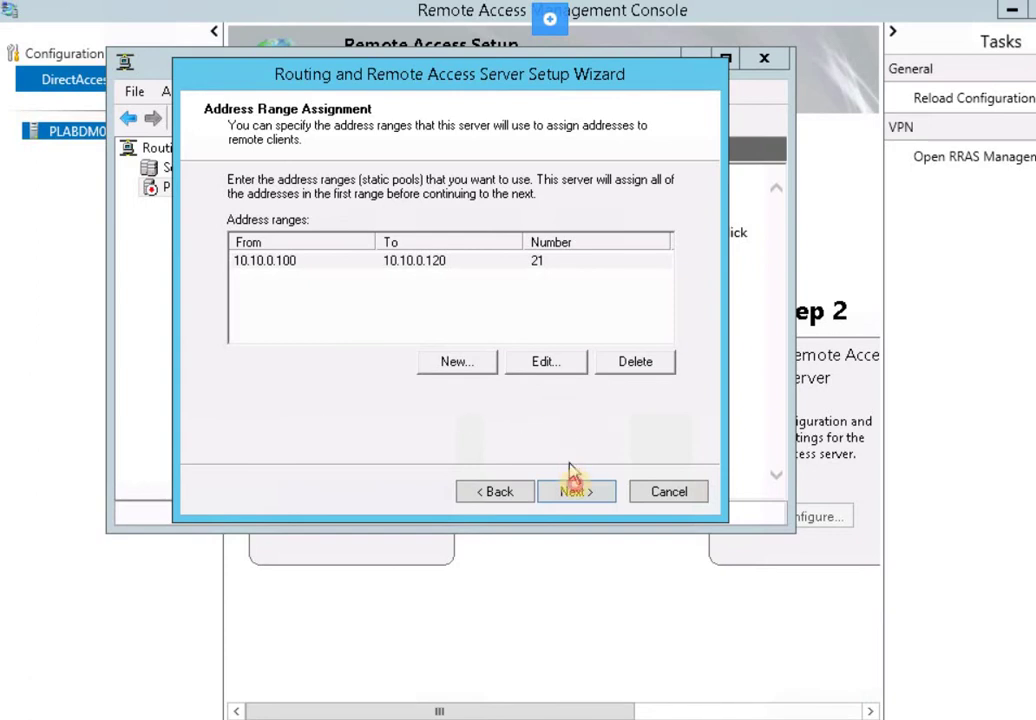
# Choose RADIUS authentication and enter plabsa01 with its shared secret as the primary RADIUS server
pyautogui.click(577, 492)
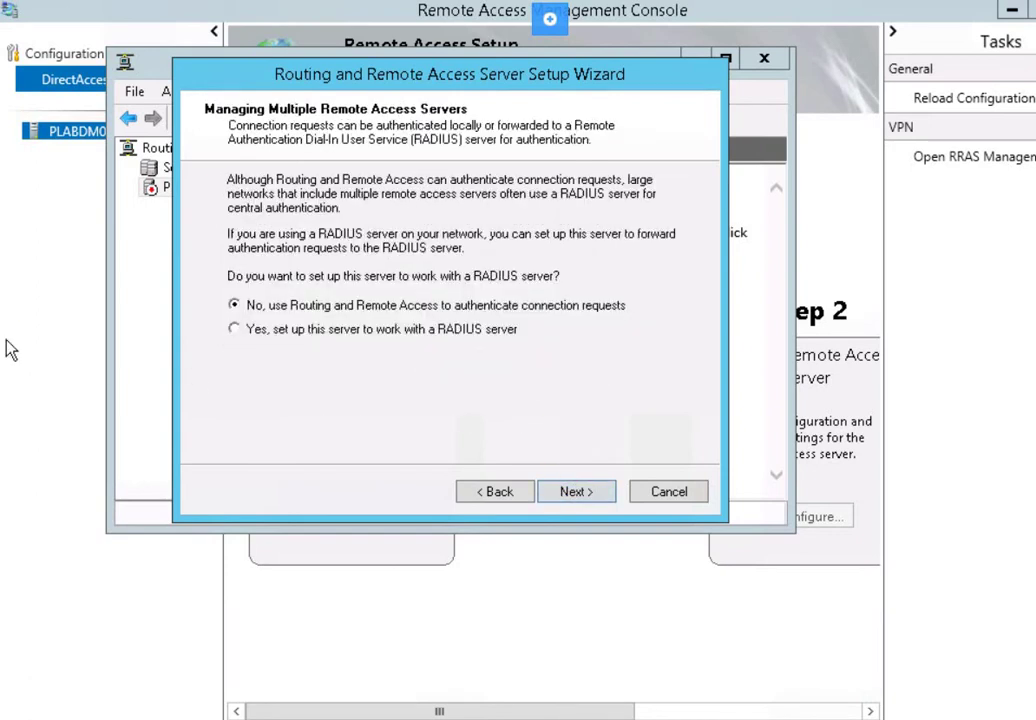
pyautogui.click(267, 338)
pyautogui.click(568, 493)
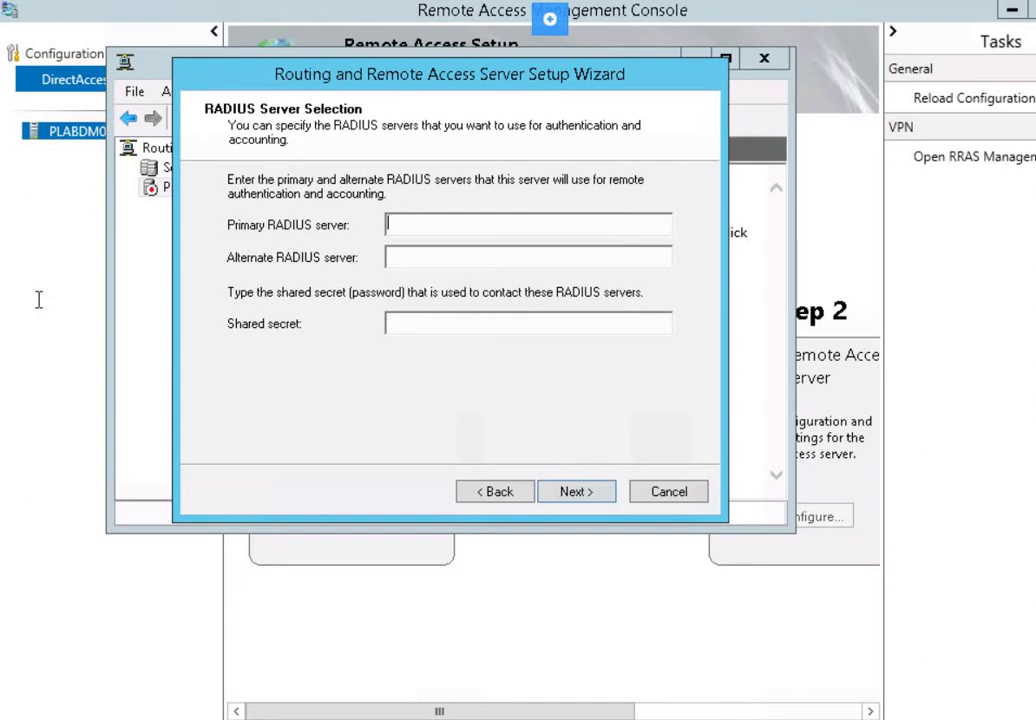
pyautogui.click(400, 223)
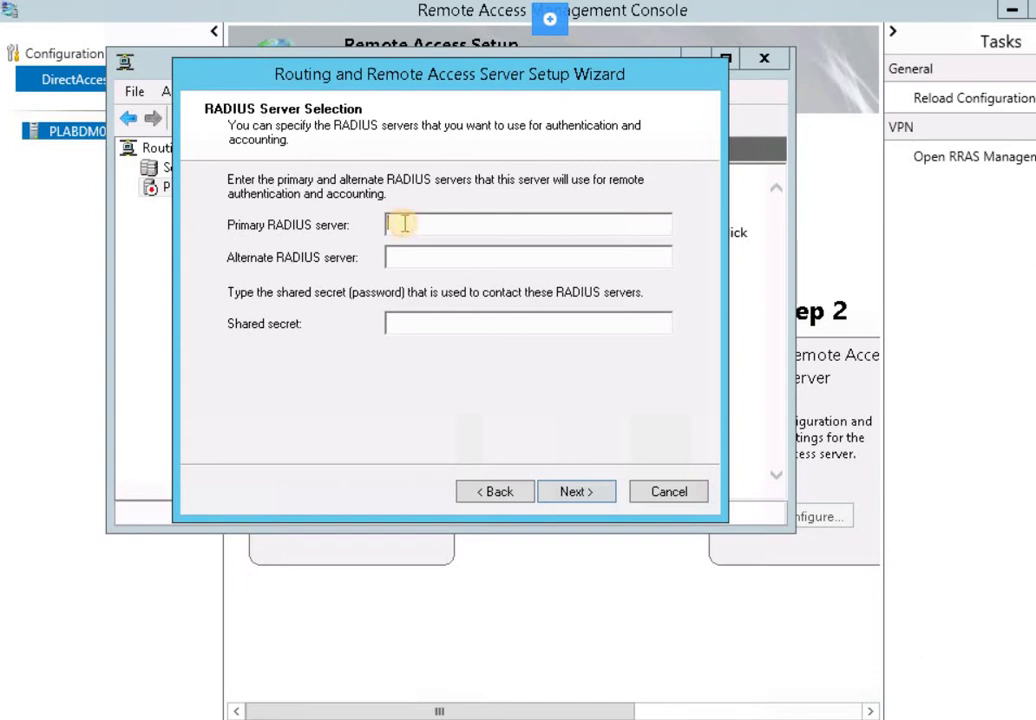
pyautogui.write('plabsa01')
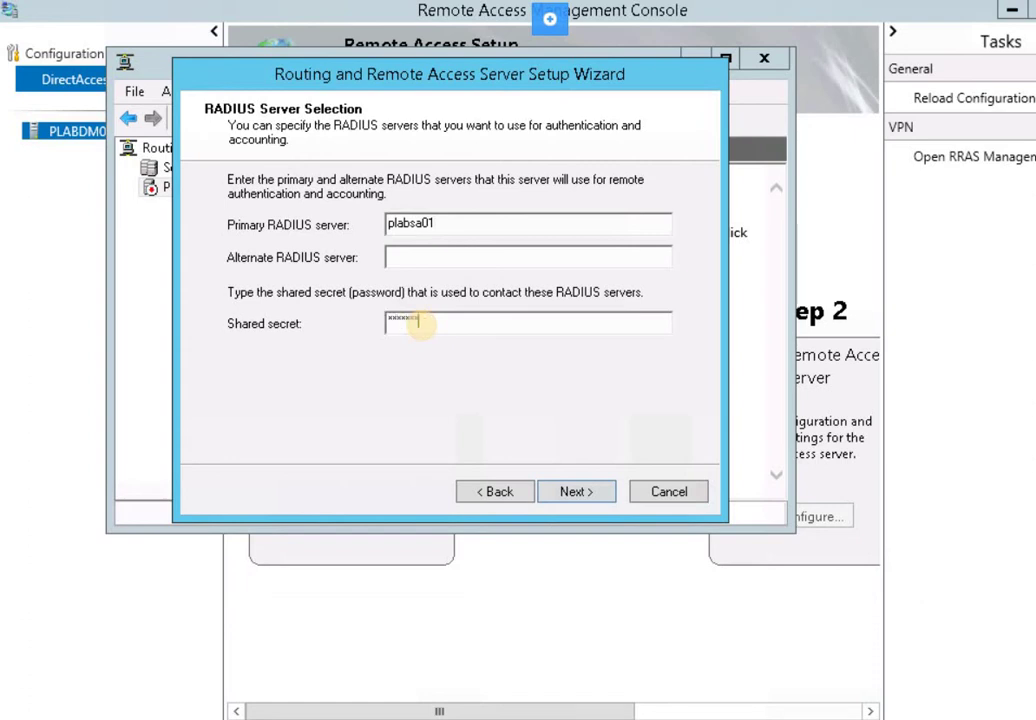
pyautogui.click(573, 491)
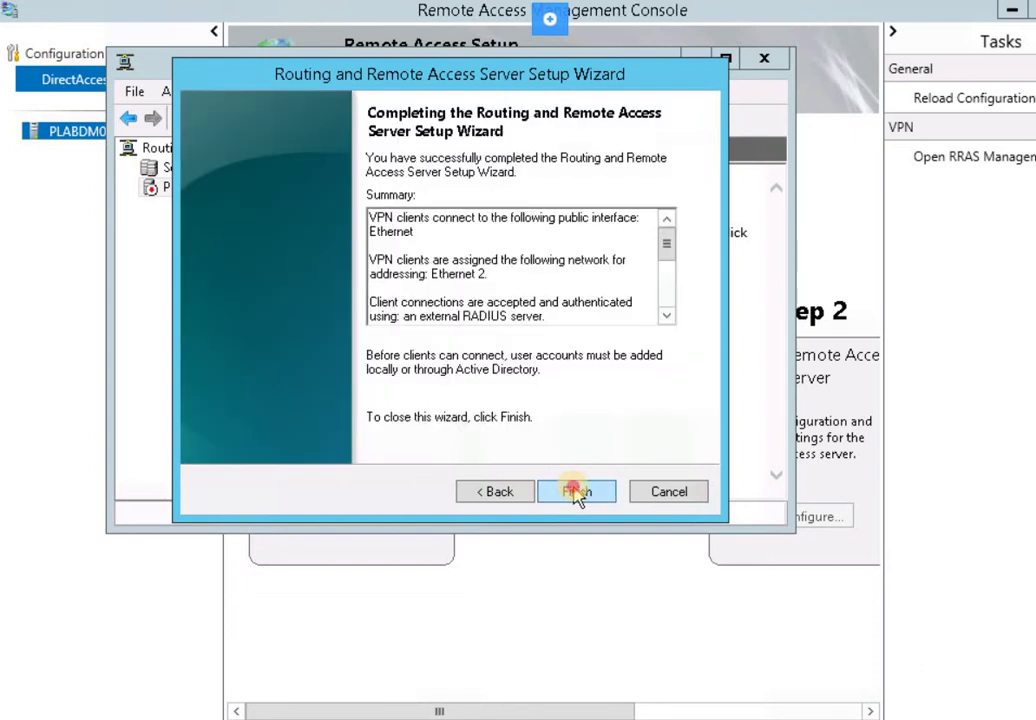
# Finish the wizard and dismiss the DHCP Relay Agent notice so the service starts
pyautogui.click(575, 491)
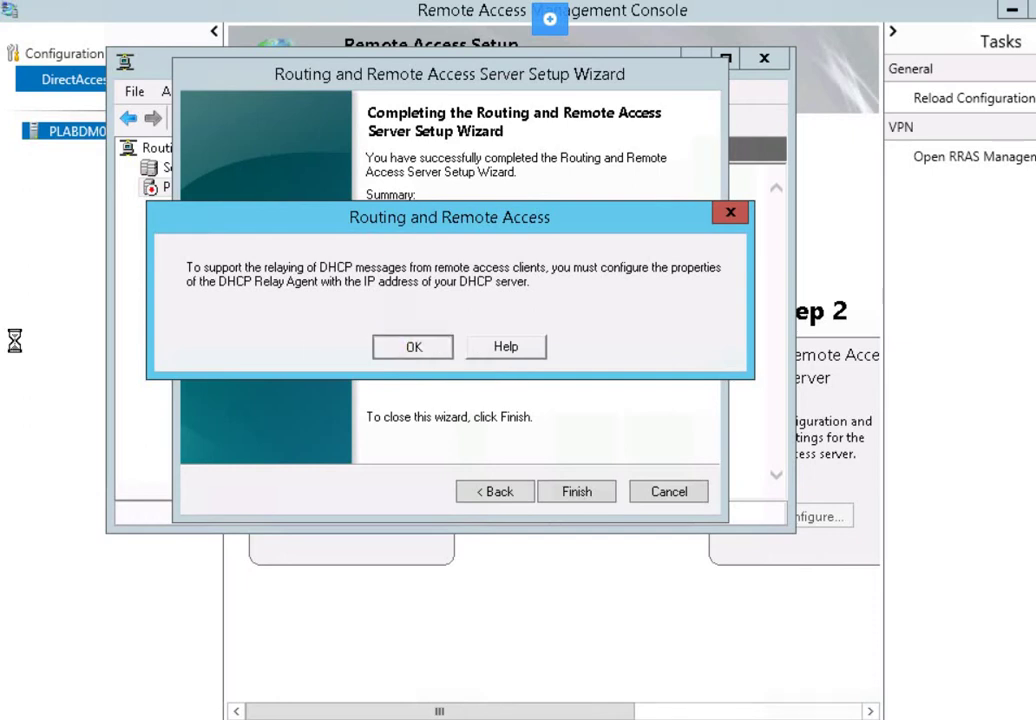
pyautogui.press('Return')
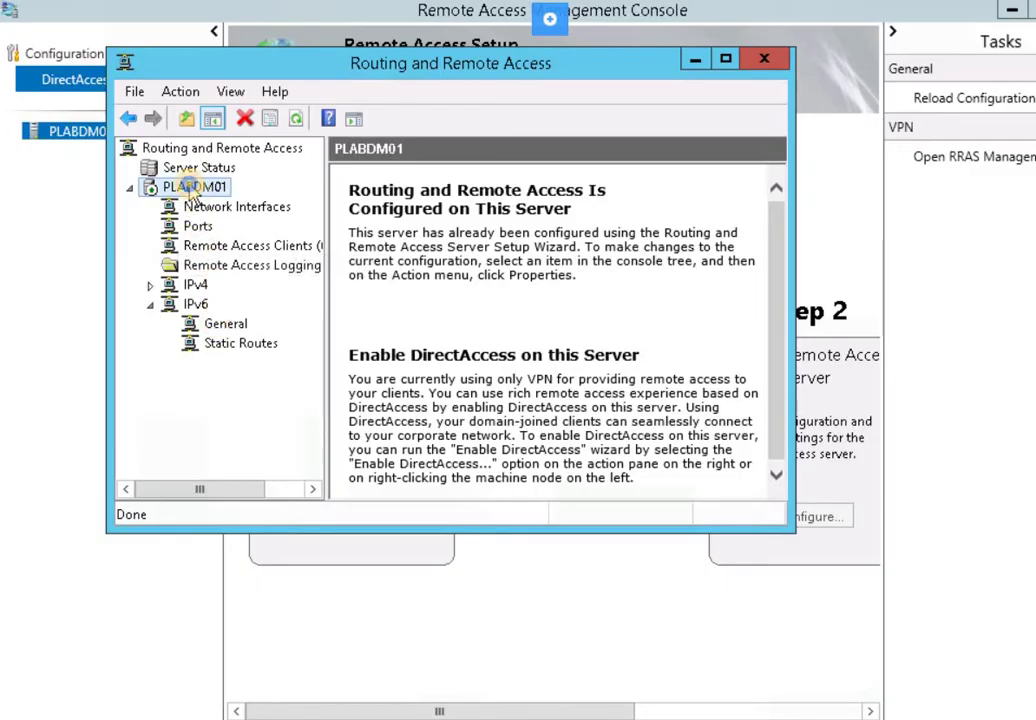
# In PLABDM01's security properties, set RADIUS authentication server plabsa01 to always use a message authenticator
pyautogui.rightClick(190, 188)
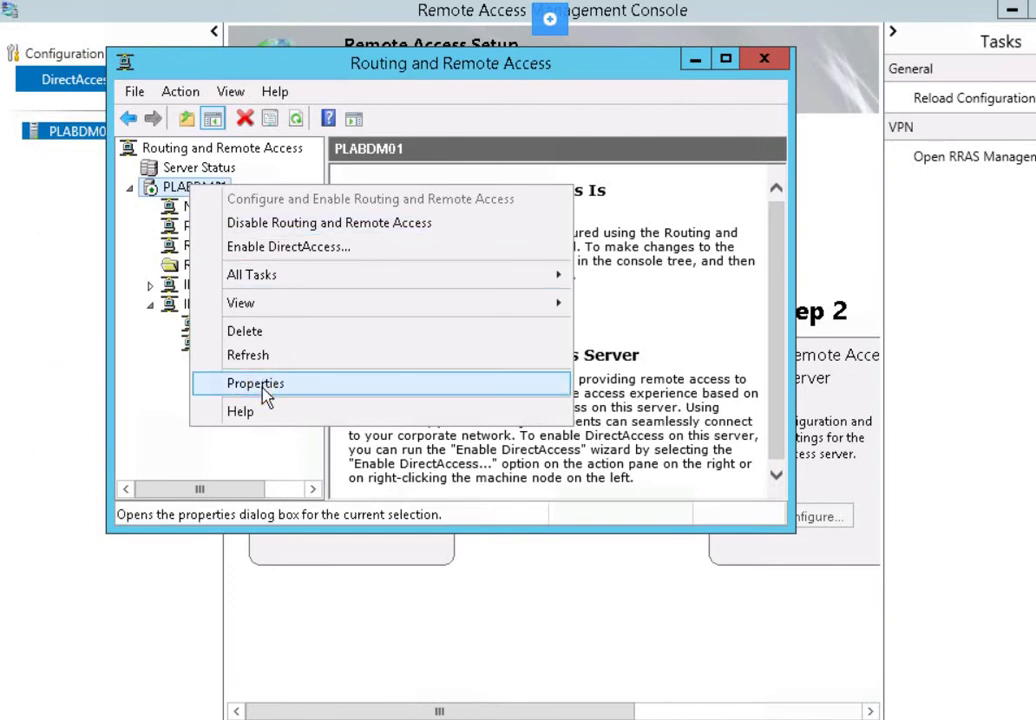
pyautogui.click(23, 370)
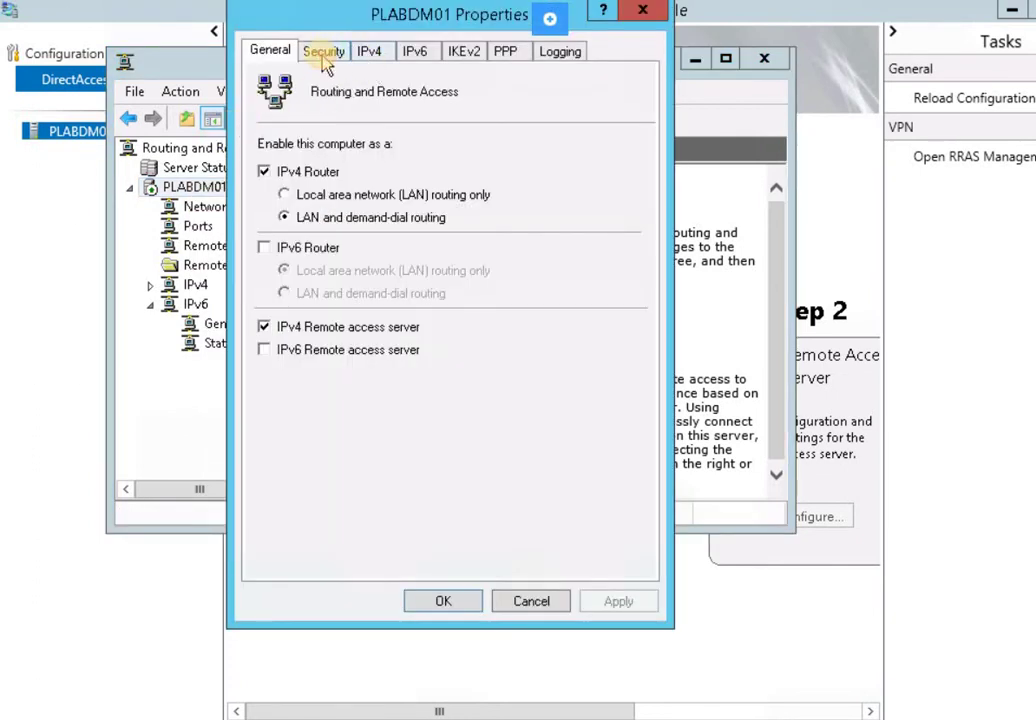
pyautogui.click(324, 56)
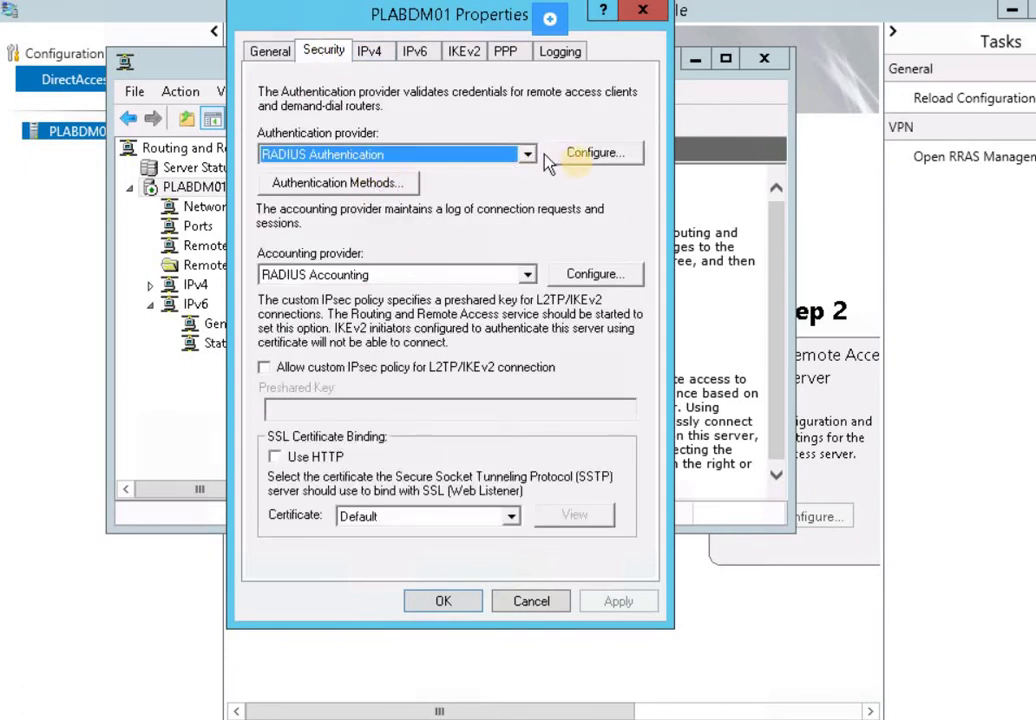
pyautogui.click(595, 153)
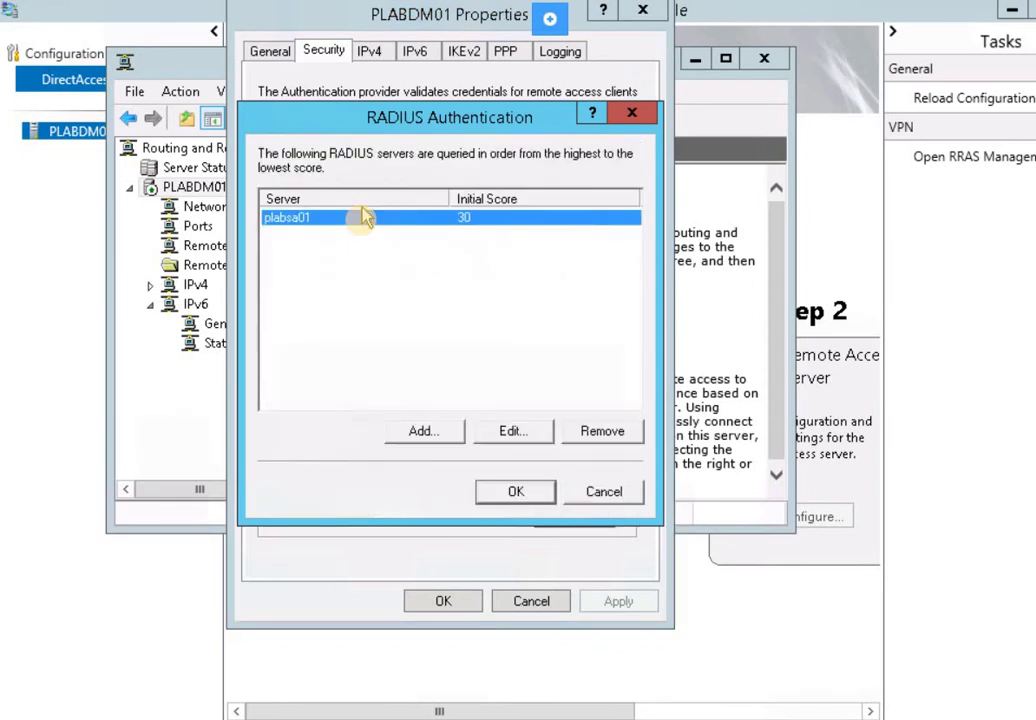
pyautogui.click(511, 431)
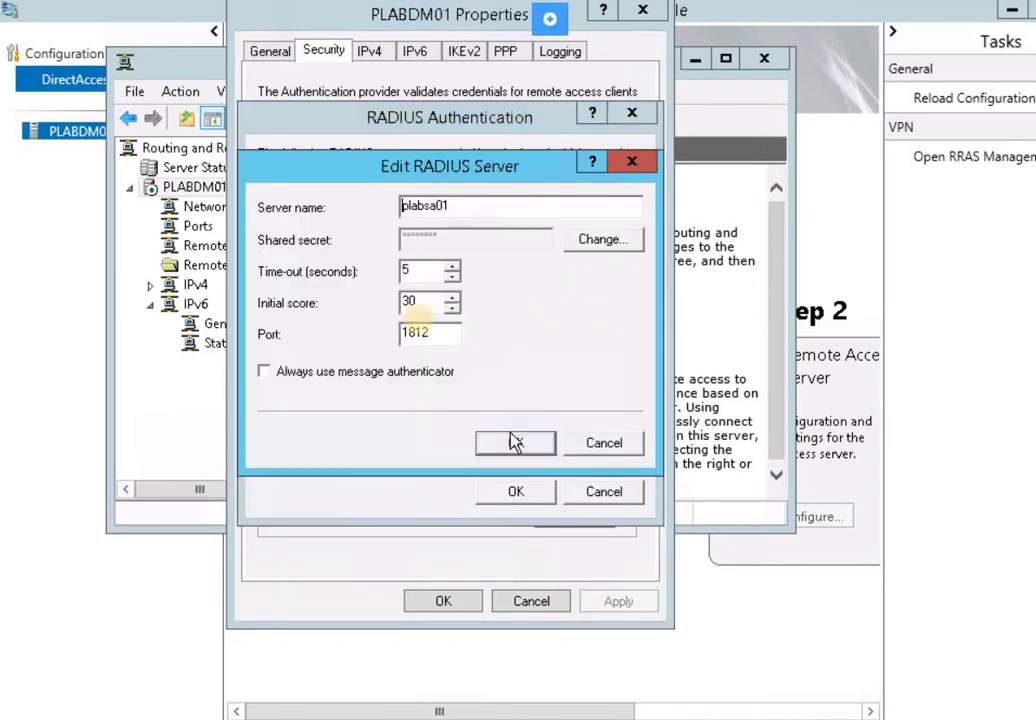
pyautogui.click(318, 377)
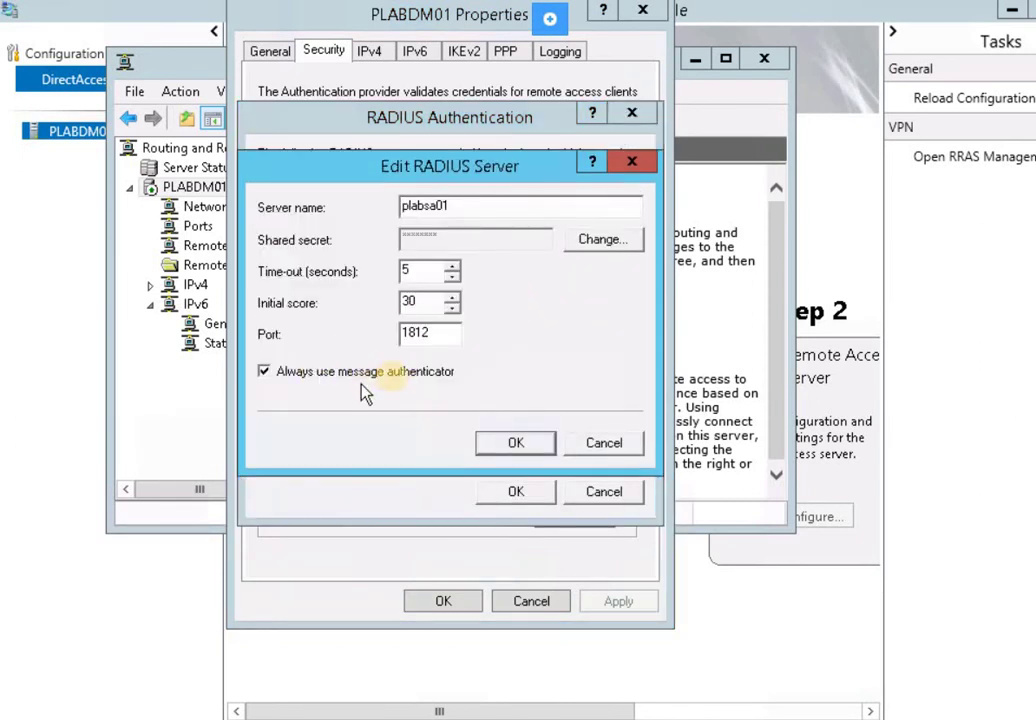
pyautogui.click(532, 449)
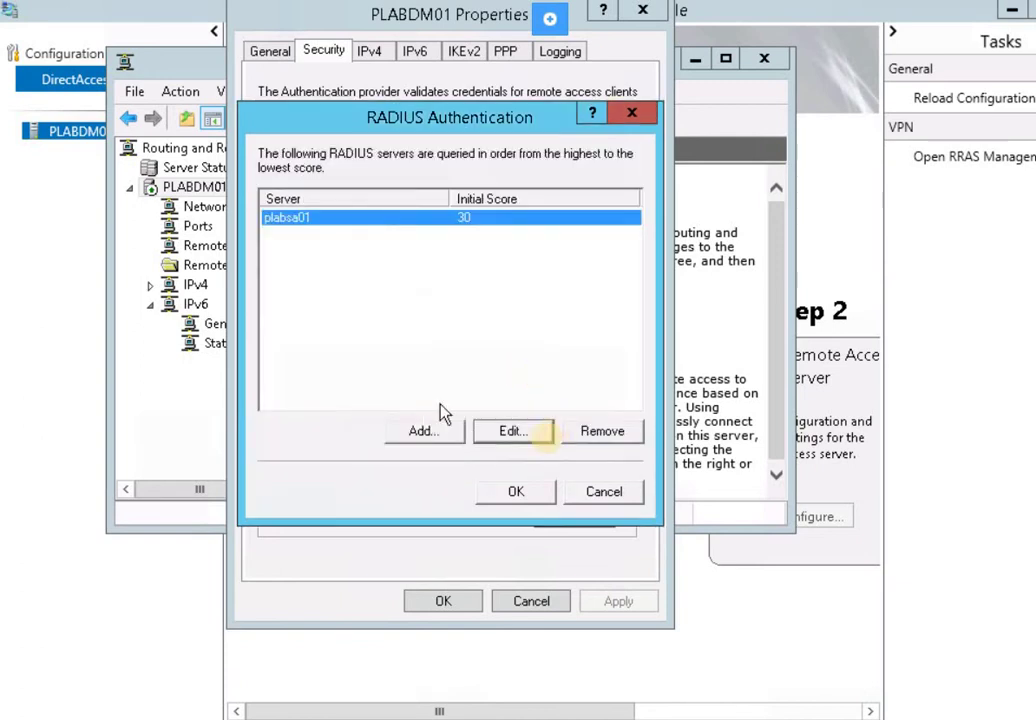
pyautogui.click(516, 492)
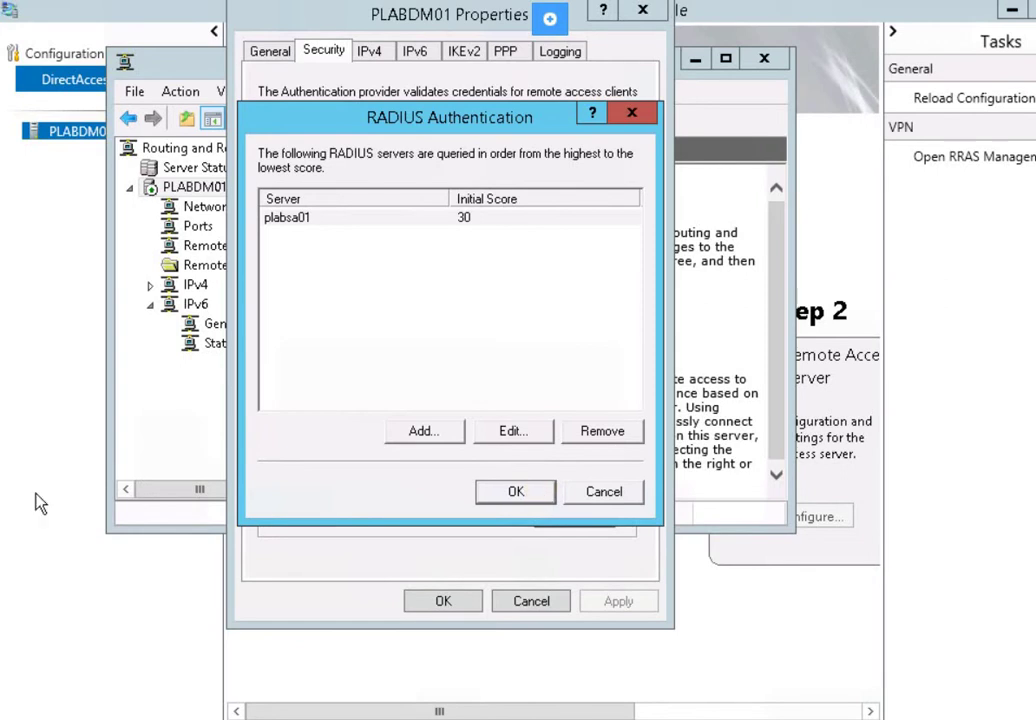
pyautogui.click(513, 495)
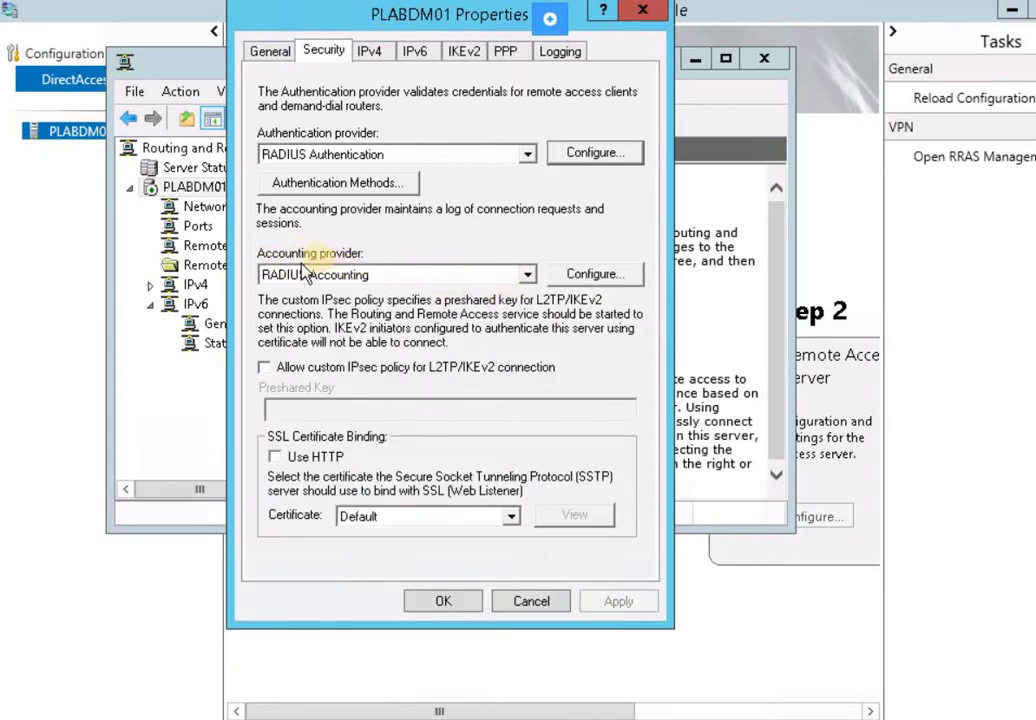
# Set accounting server plabsa01 to send Accounting On and Off messages, then close PLABDM01 Properties
pyautogui.click(578, 278)
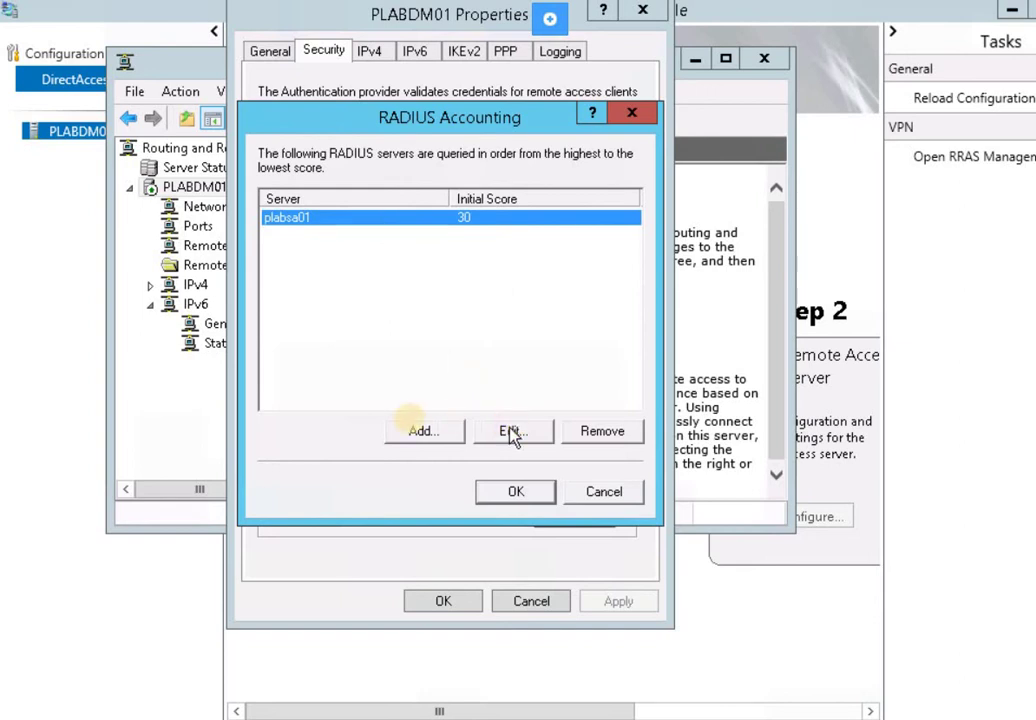
pyautogui.click(430, 430)
pyautogui.click(331, 372)
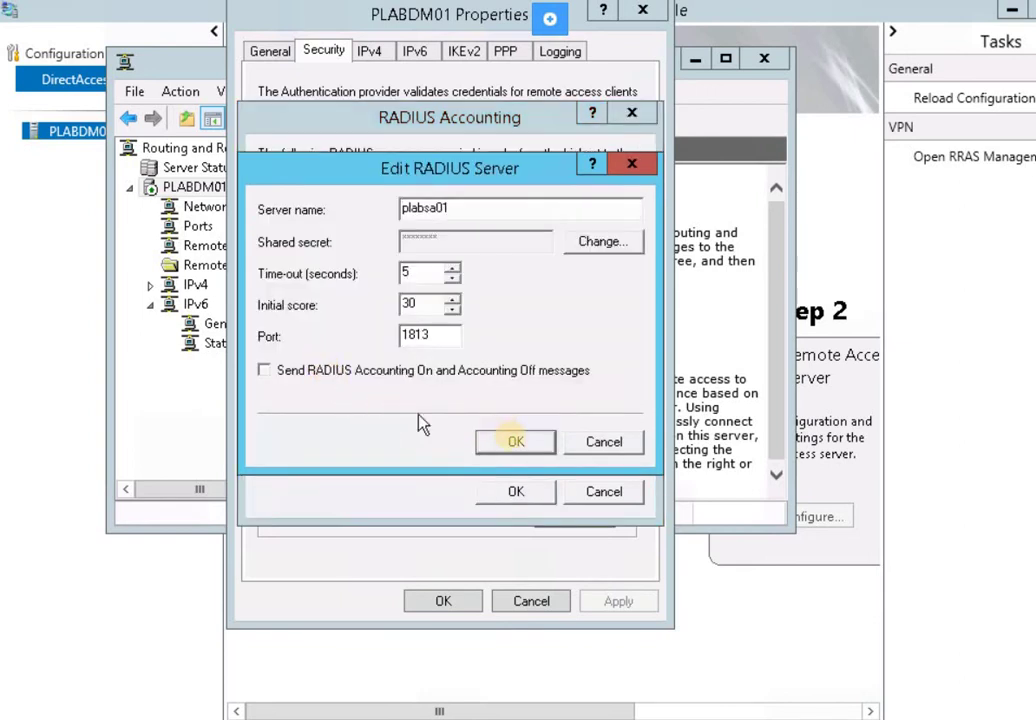
pyautogui.click(516, 443)
pyautogui.click(514, 492)
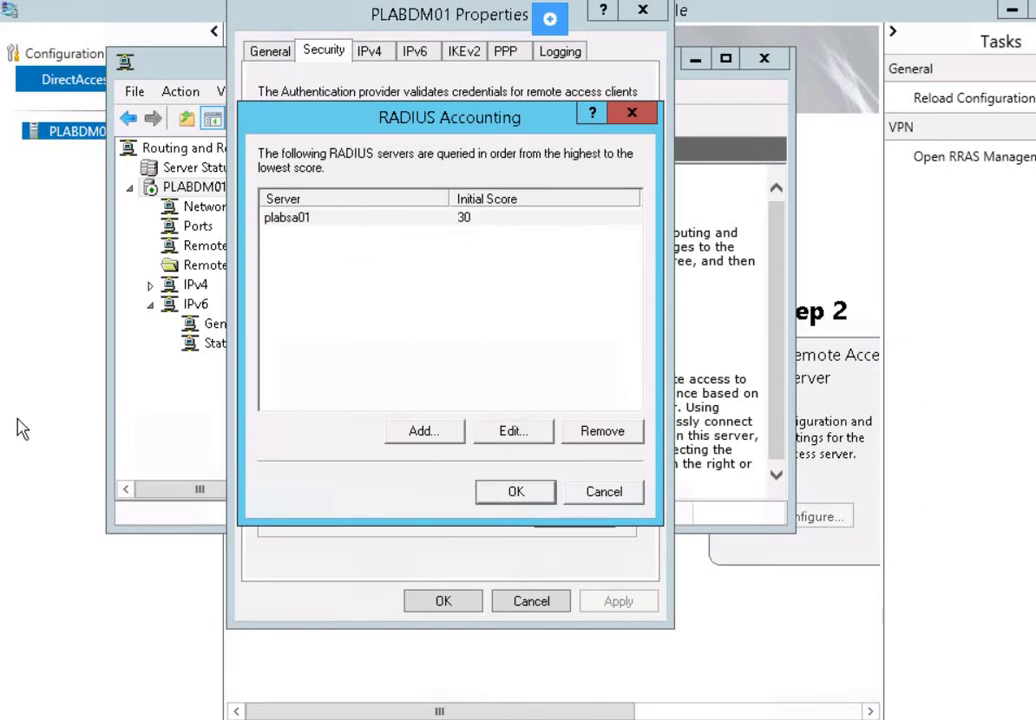
pyautogui.click(516, 494)
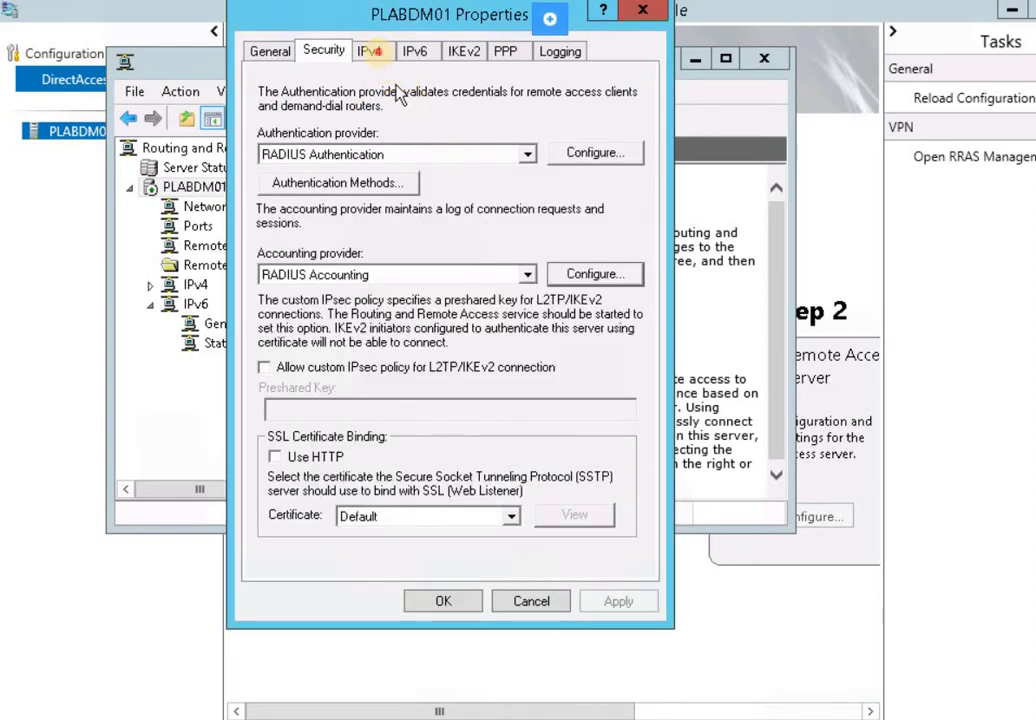
pyautogui.click(378, 56)
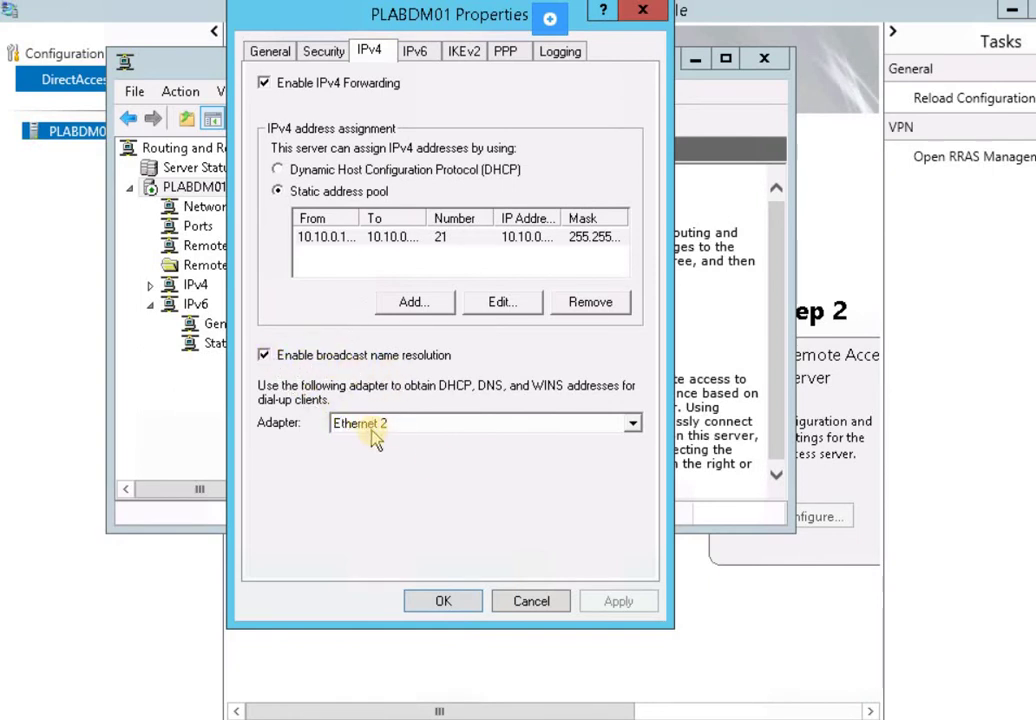
pyautogui.click(463, 604)
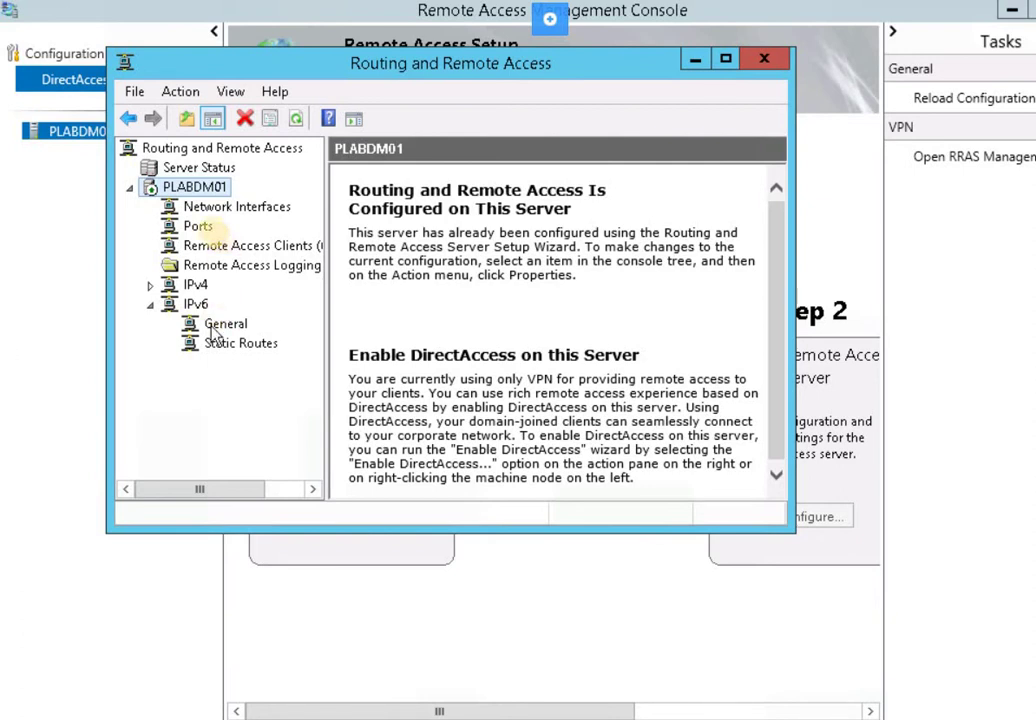
# In the Ports properties, set the PPTP device's phone number to 192.168.0.20
pyautogui.click(198, 226)
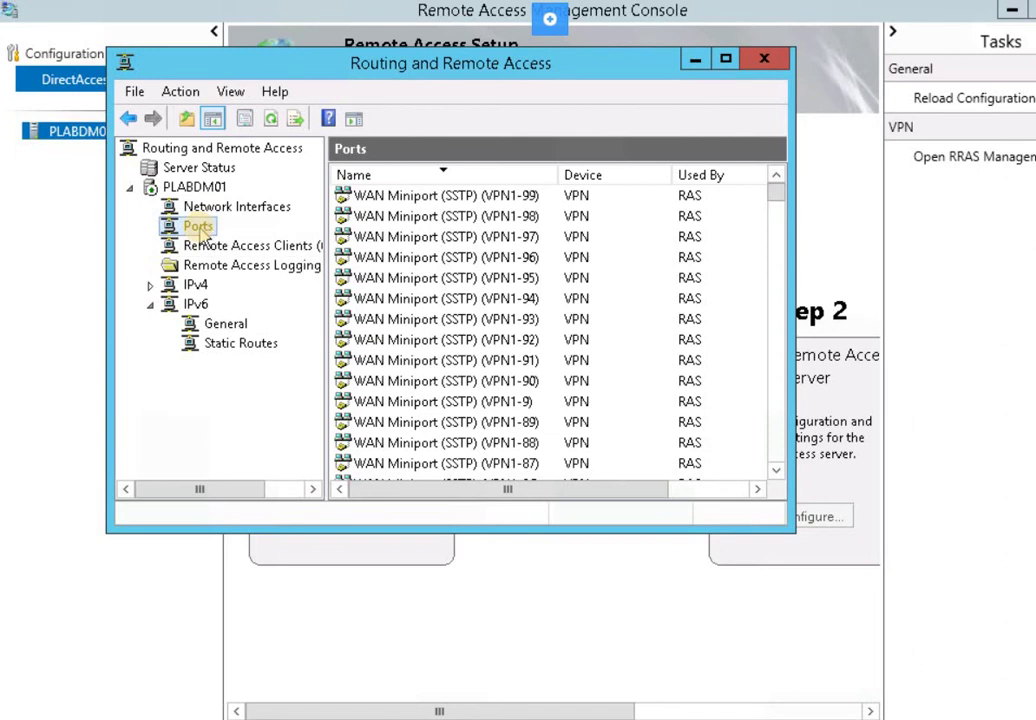
pyautogui.rightClick(200, 228)
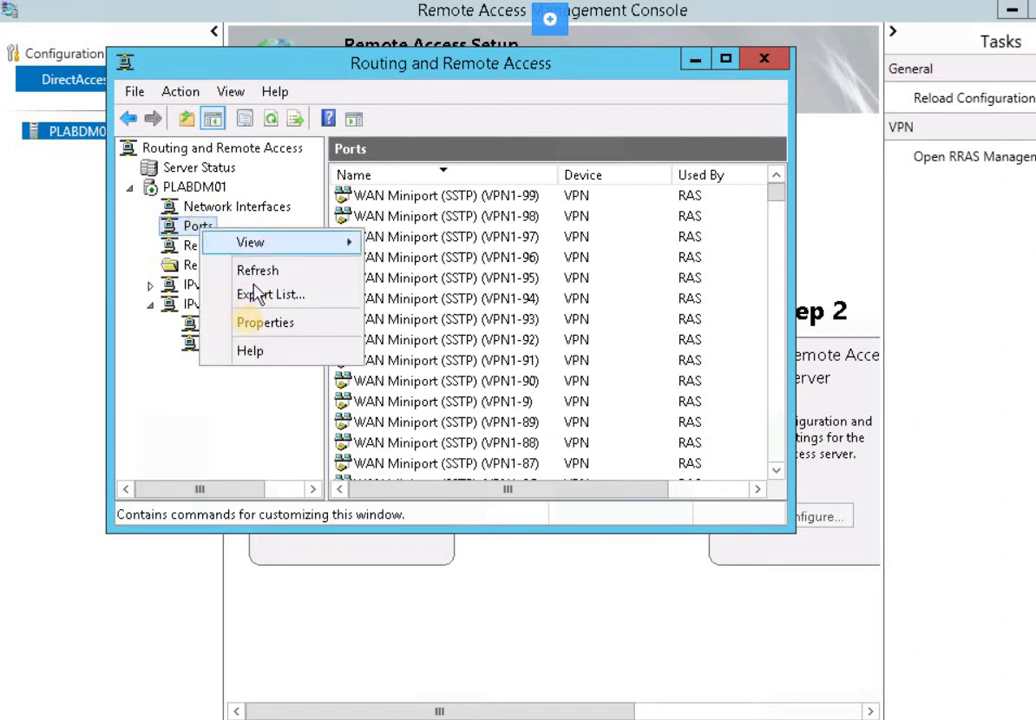
pyautogui.click(258, 323)
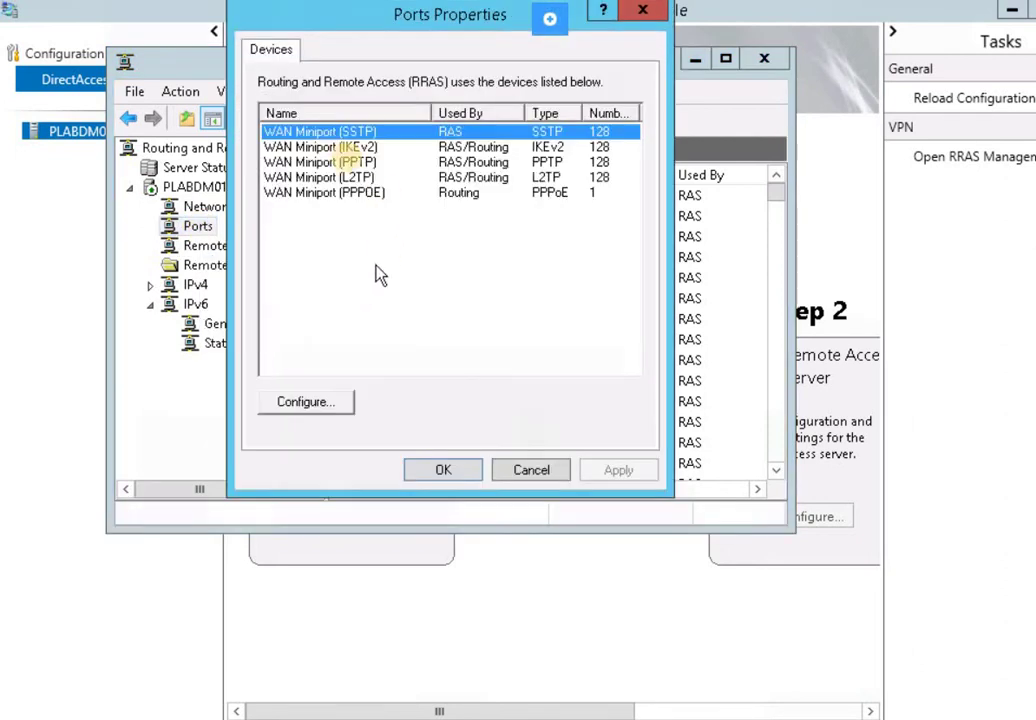
pyautogui.click(342, 162)
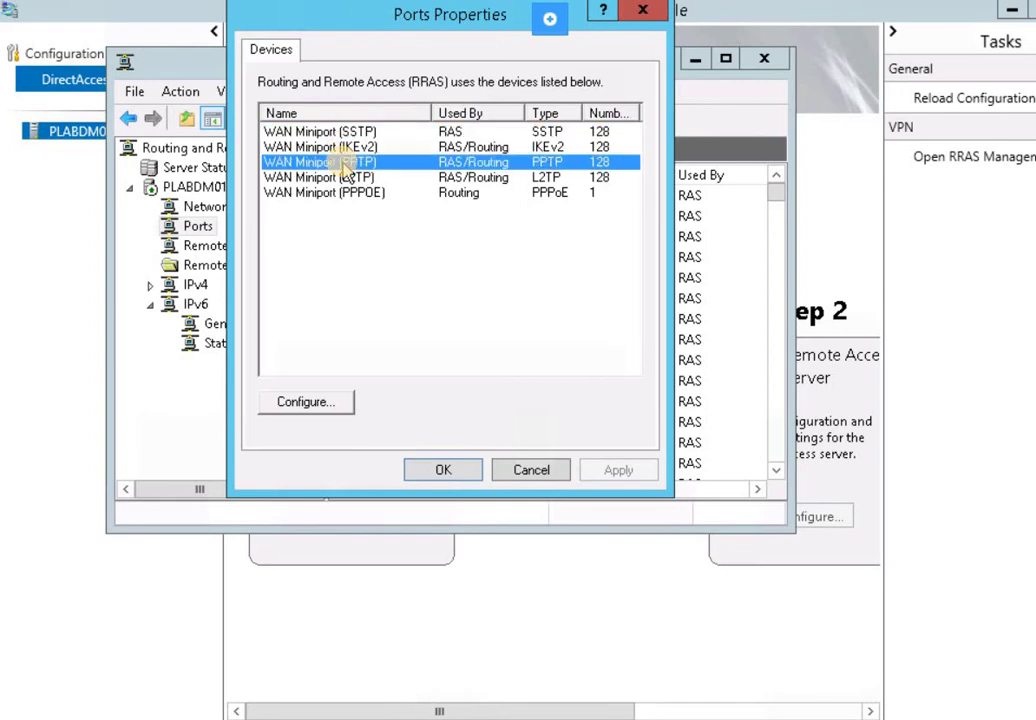
pyautogui.click(320, 412)
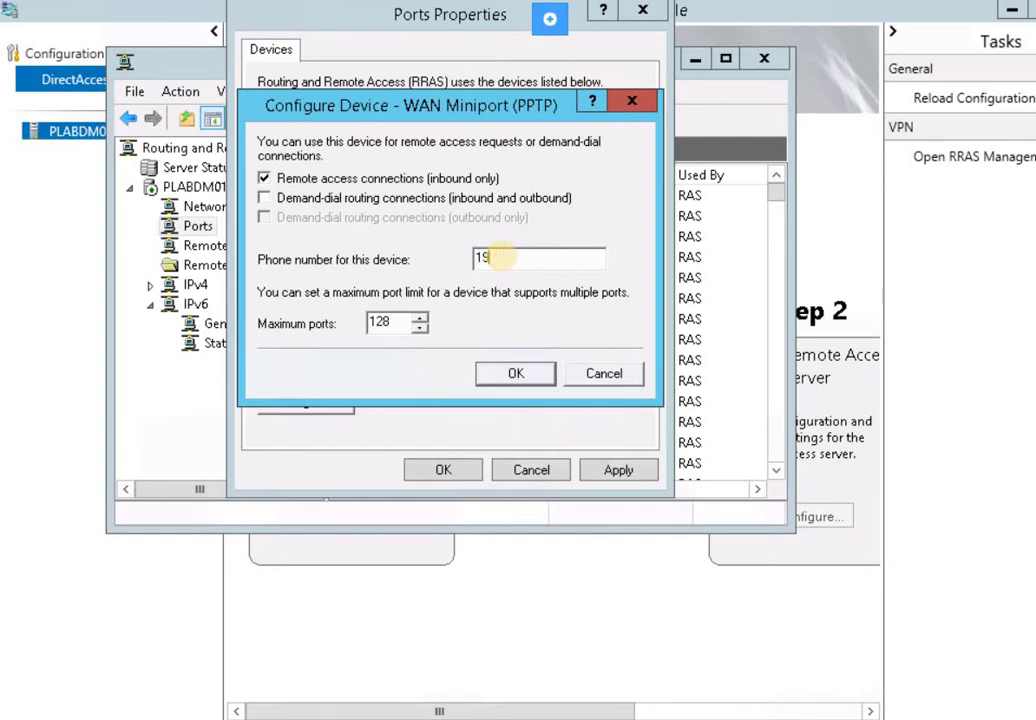
pyautogui.write('68.0.20')
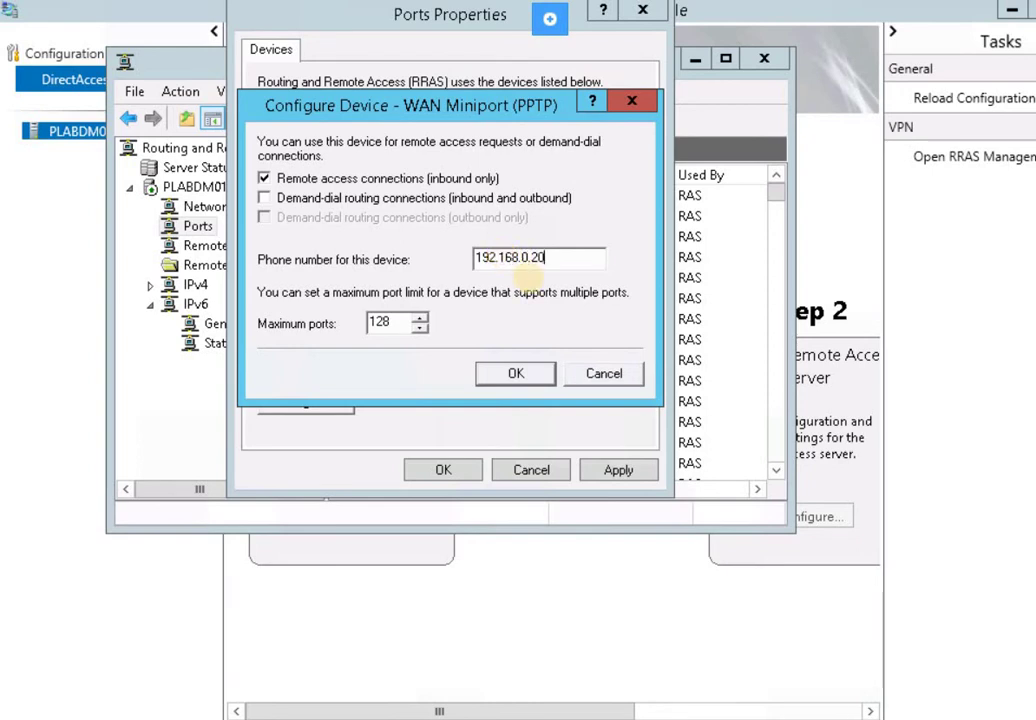
pyautogui.click(533, 383)
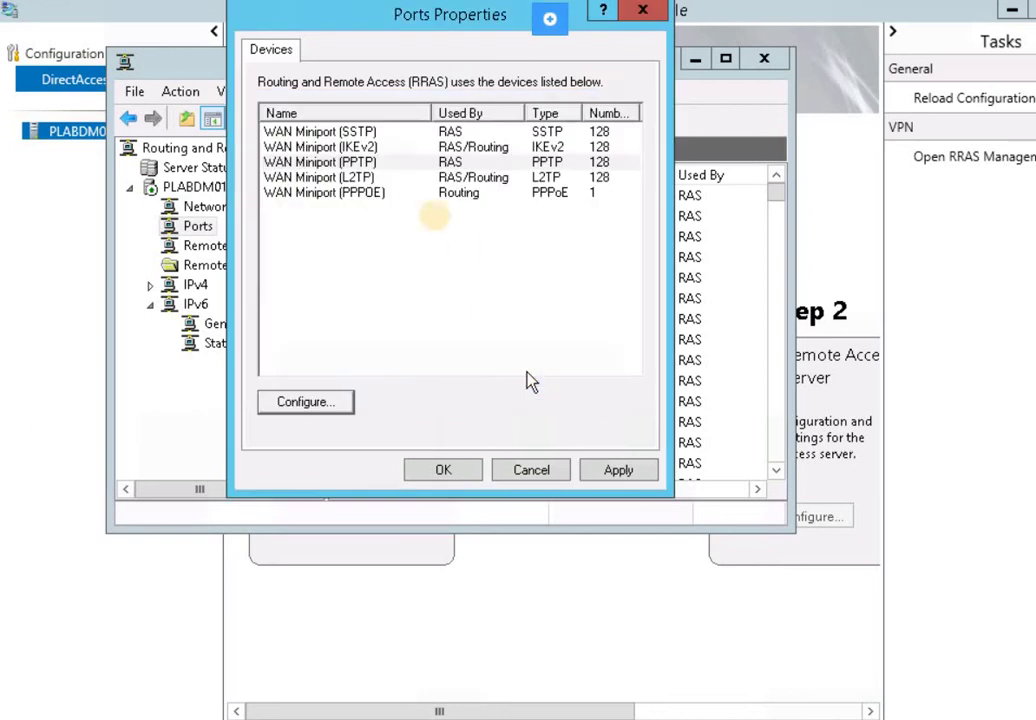
# Turn off demand-dial routing for L2TP, give it phone number 192.168.0.20, and apply the port changes
pyautogui.click(355, 178)
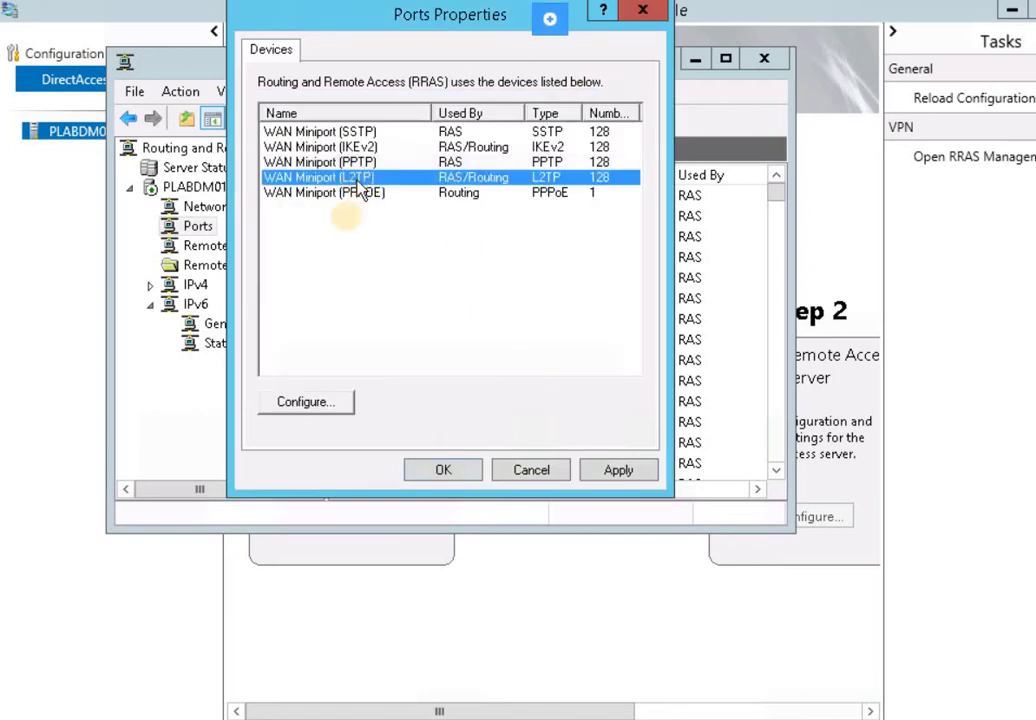
pyautogui.click(335, 400)
pyautogui.click(508, 262)
pyautogui.click(385, 200)
pyautogui.click(522, 262)
pyautogui.write('192.168')
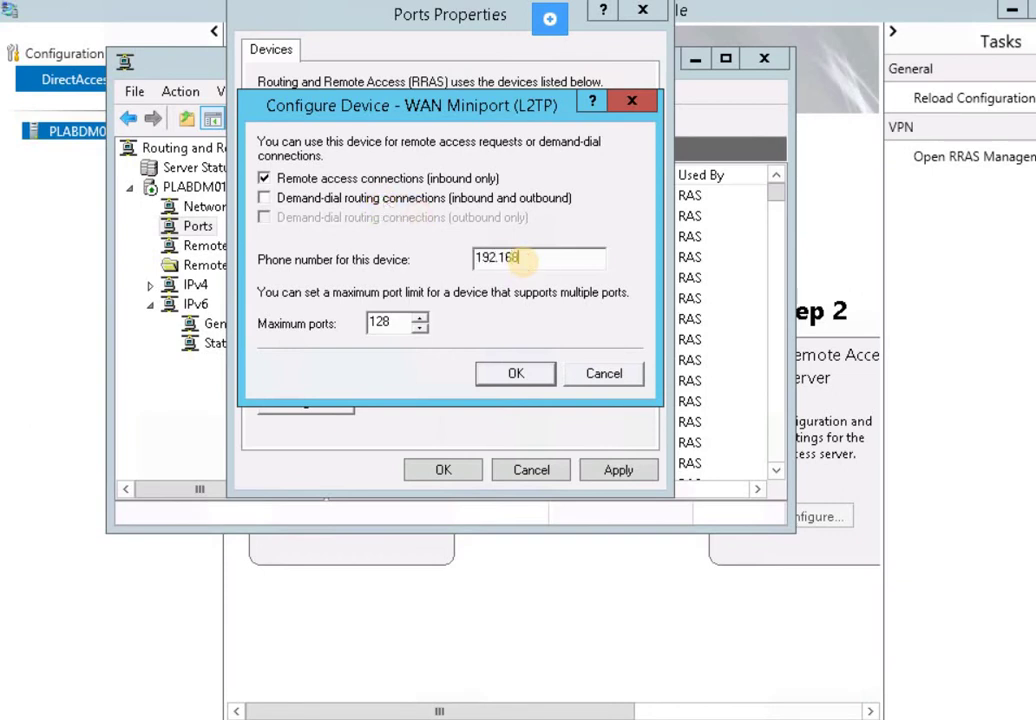
pyautogui.write('.0.20')
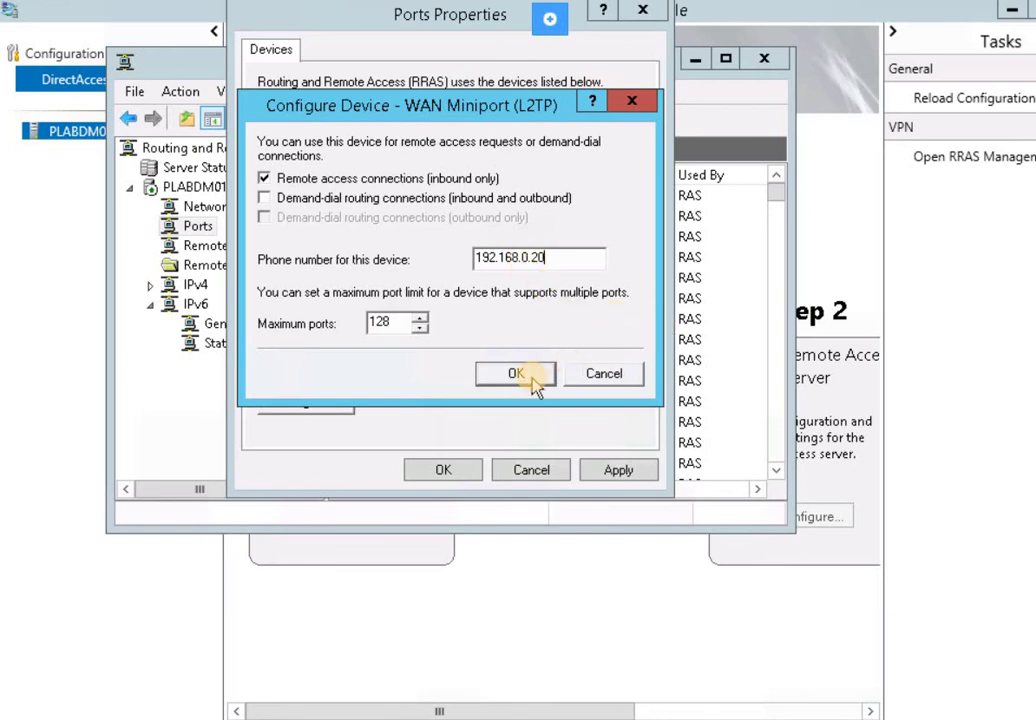
pyautogui.click(515, 373)
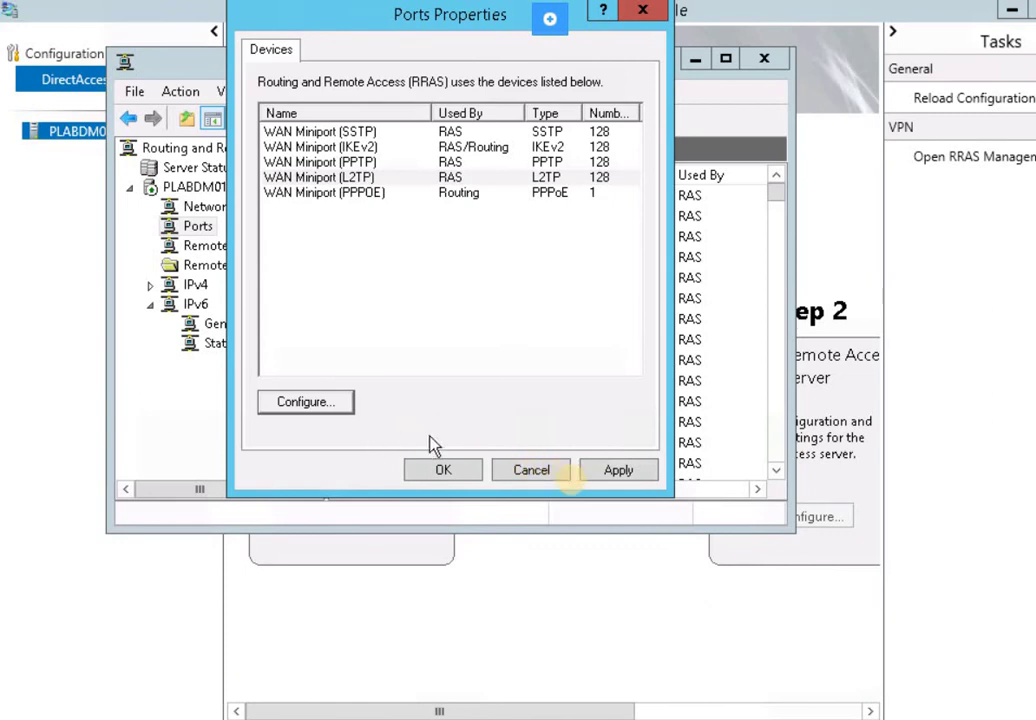
pyautogui.click(612, 472)
pyautogui.click(444, 470)
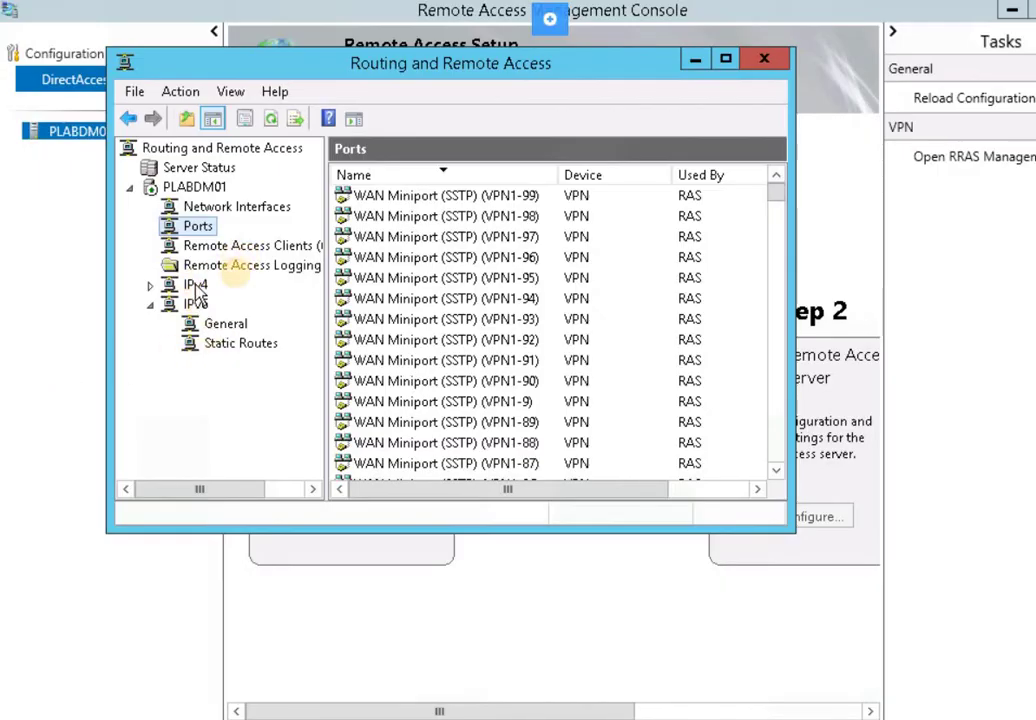
# In PLABDM01's IPv4 properties, select Ethernet 2 as the adapter for dial-up clients' addresses
pyautogui.click(208, 190)
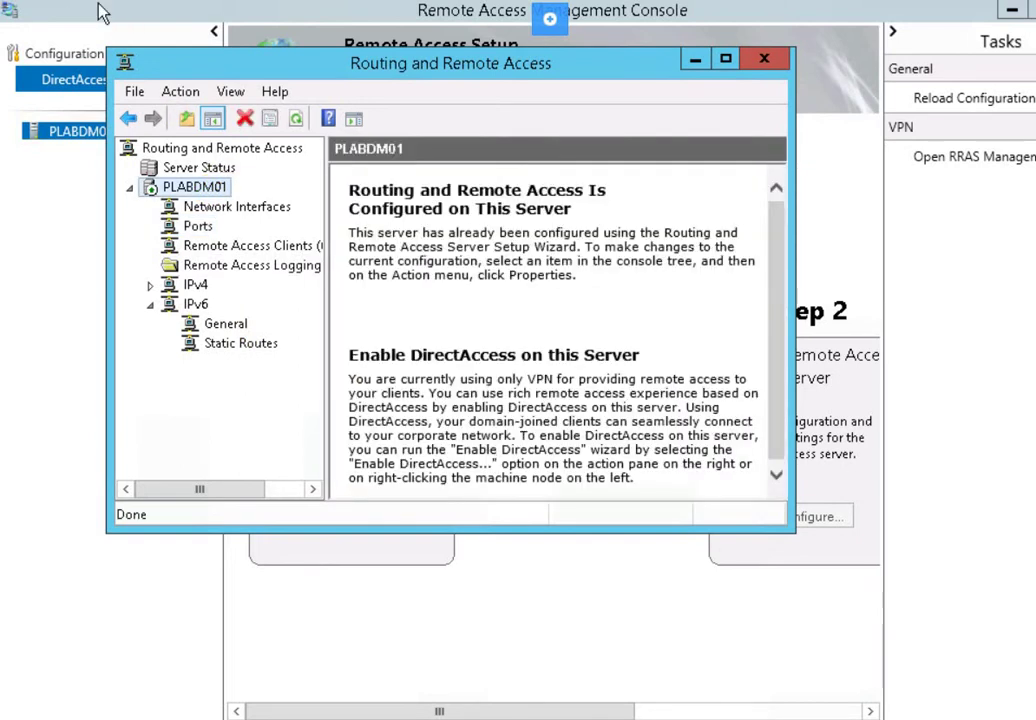
pyautogui.rightClick(186, 191)
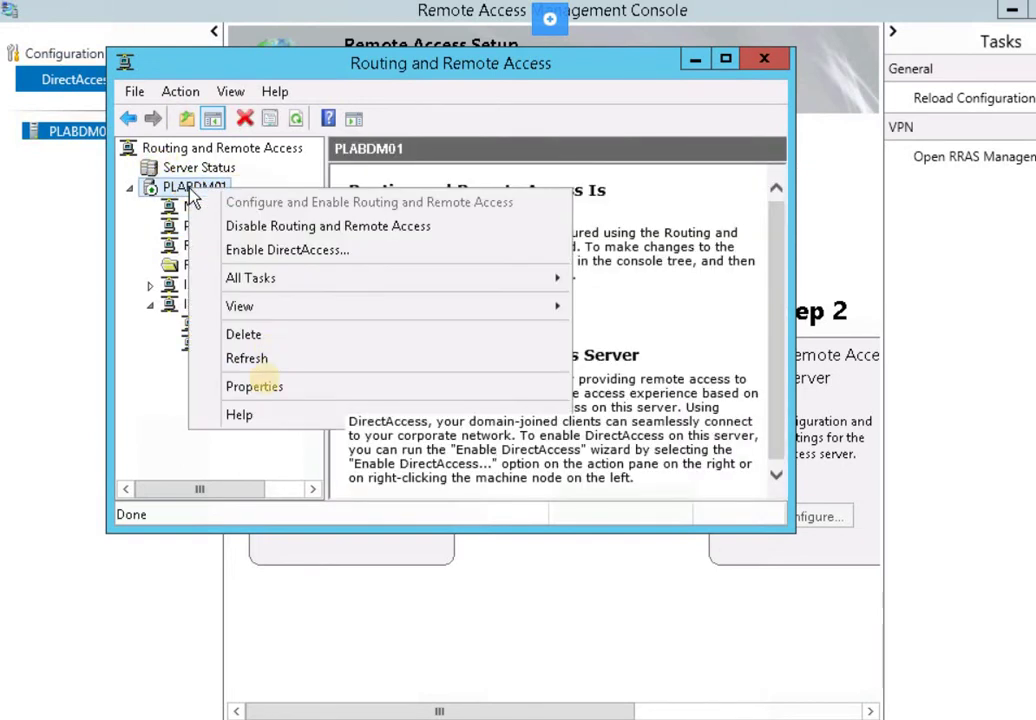
pyautogui.press('Down')
pyautogui.press('Down')
pyautogui.press('Down')
pyautogui.click(257, 396)
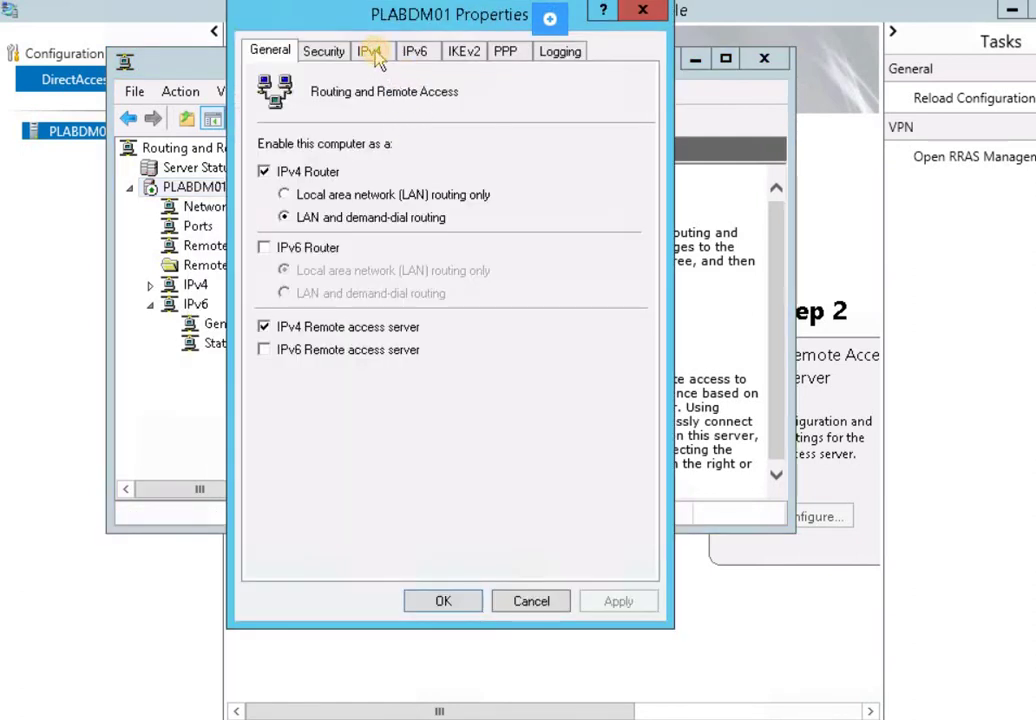
pyautogui.click(369, 51)
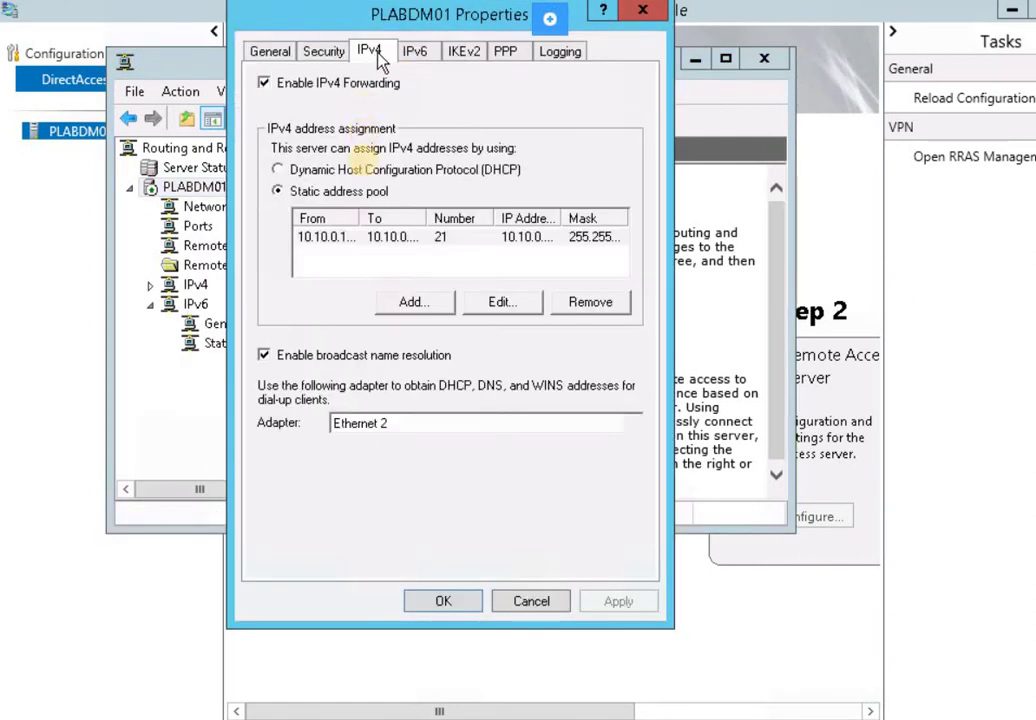
pyautogui.click(382, 428)
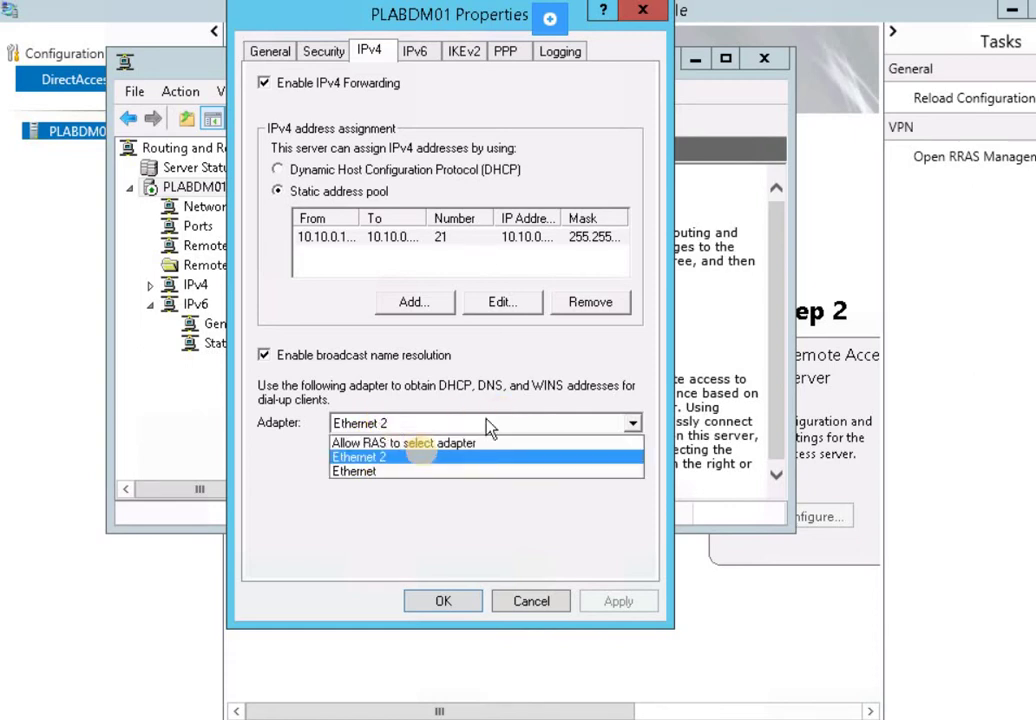
pyautogui.click(388, 457)
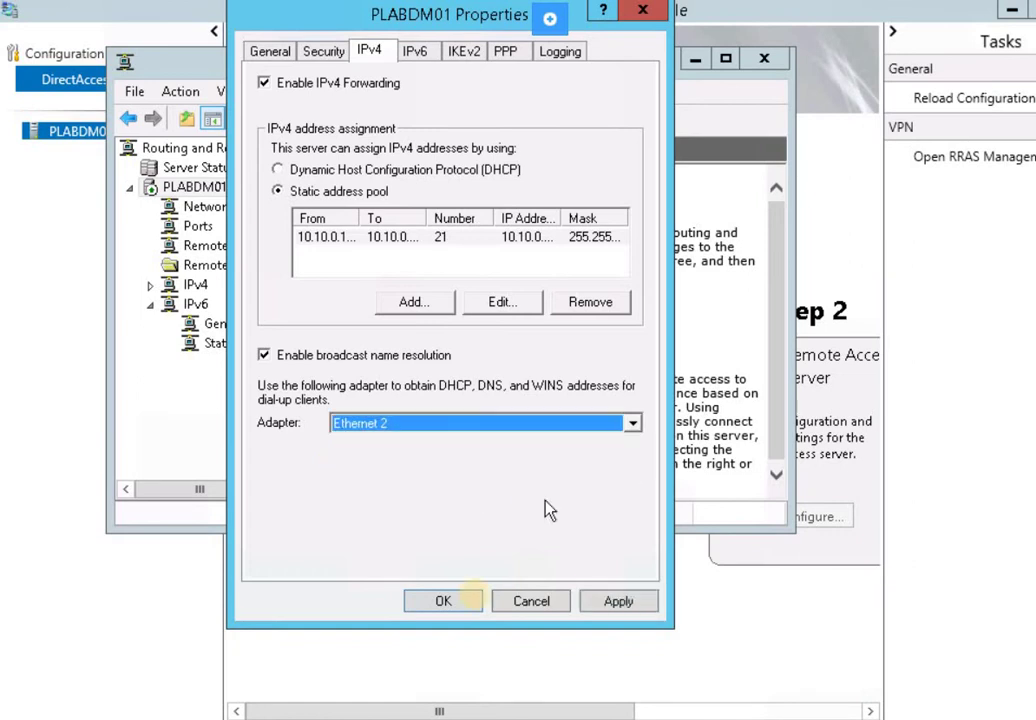
pyautogui.click(594, 604)
pyautogui.click(461, 604)
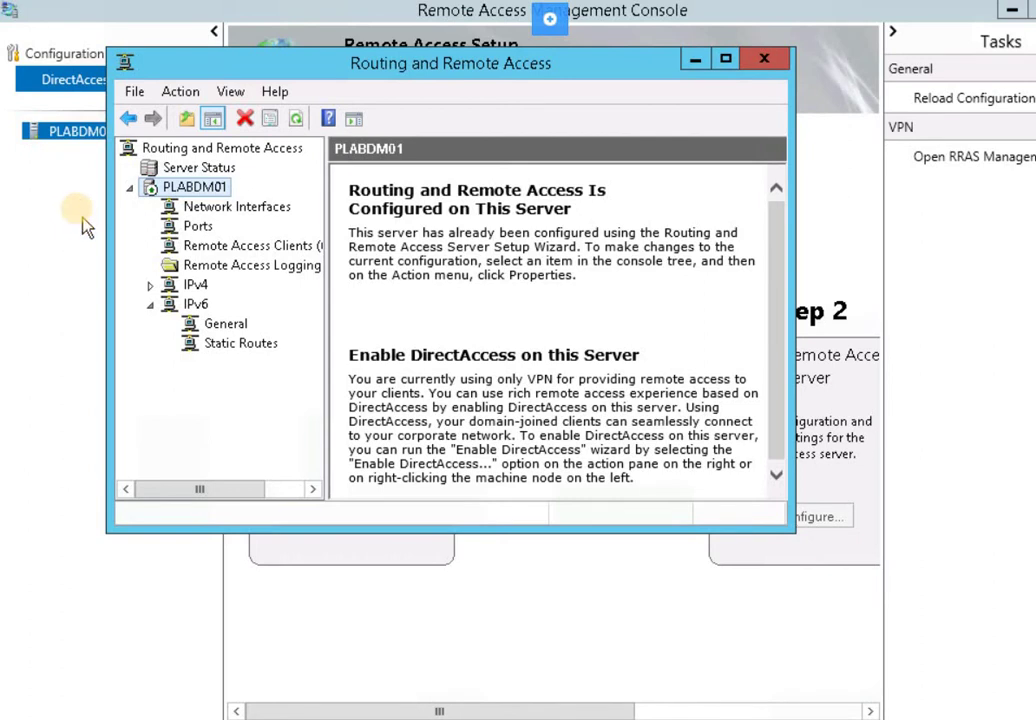
# Bring the Remote Access Management Console window back to the front
pyautogui.click(92, 110)
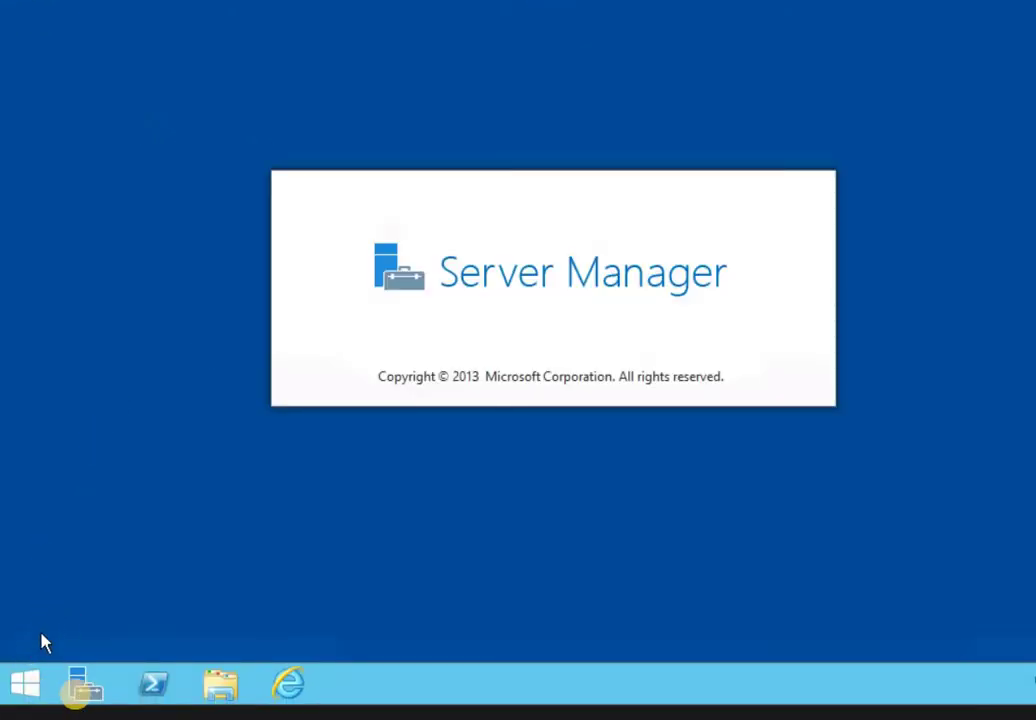
# Show the desktop and launch Active Directory Users and Computers from Server Manager's Tools menu
pyautogui.press('super+d')
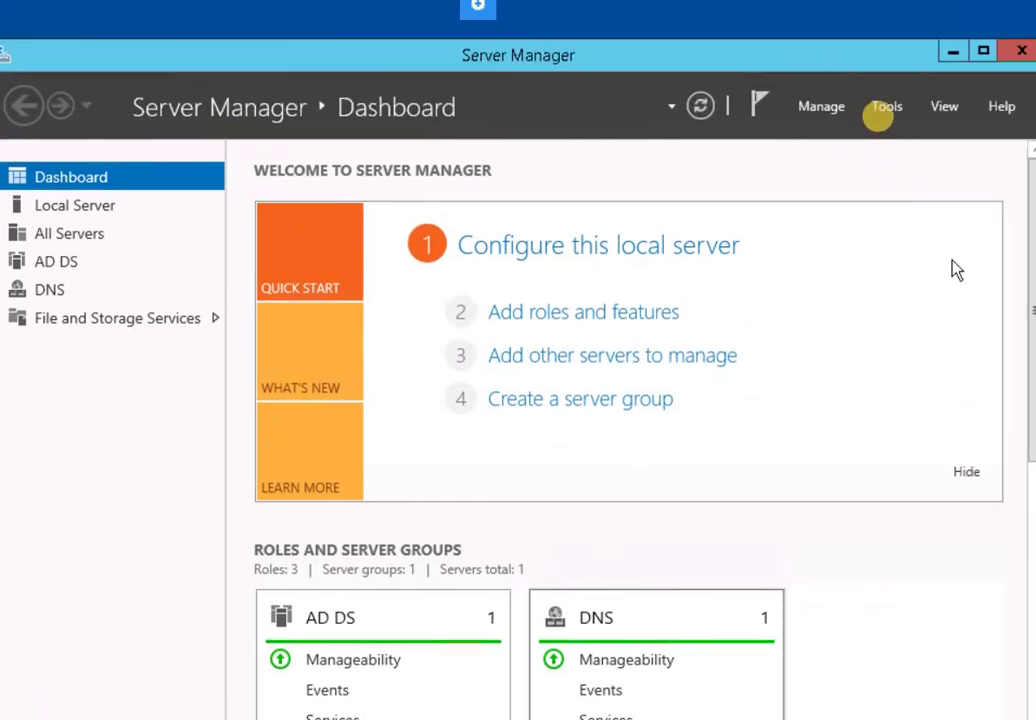
pyautogui.click(884, 110)
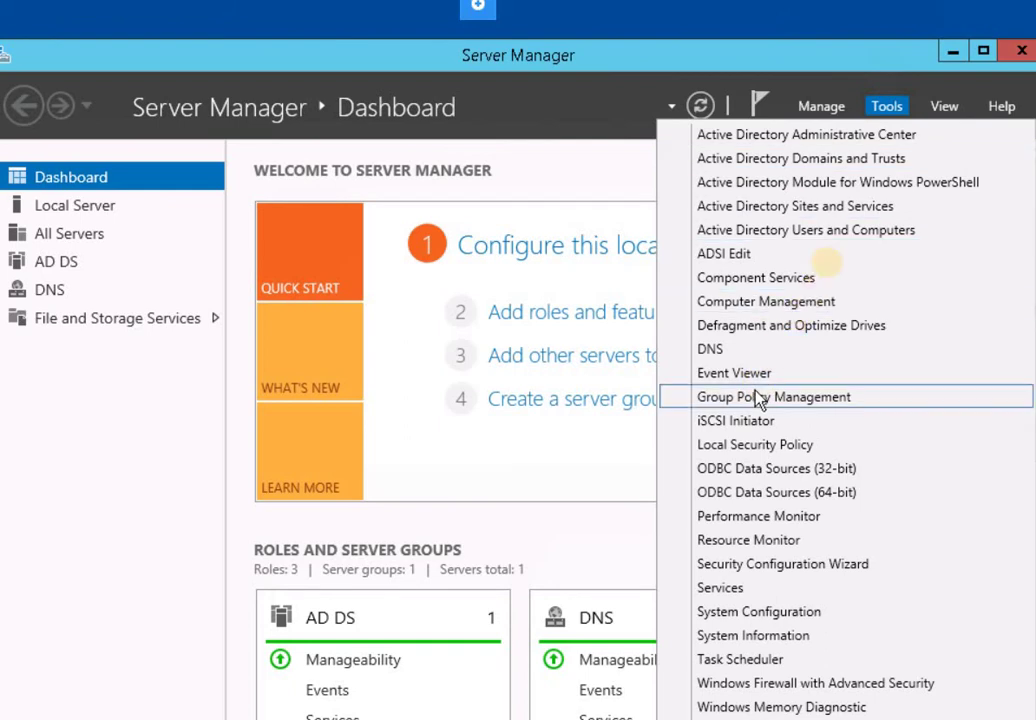
pyautogui.click(250, 265)
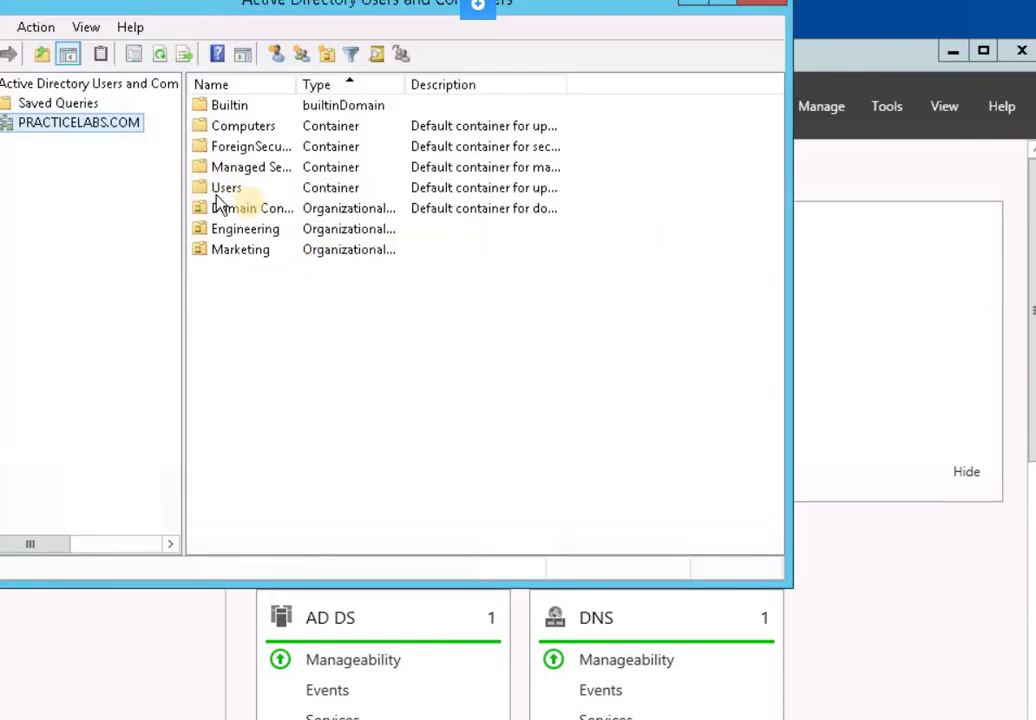
# Give the Administrator account in Users 'Allow access' on its Dial-in tab
pyautogui.doubleClick(238, 189)
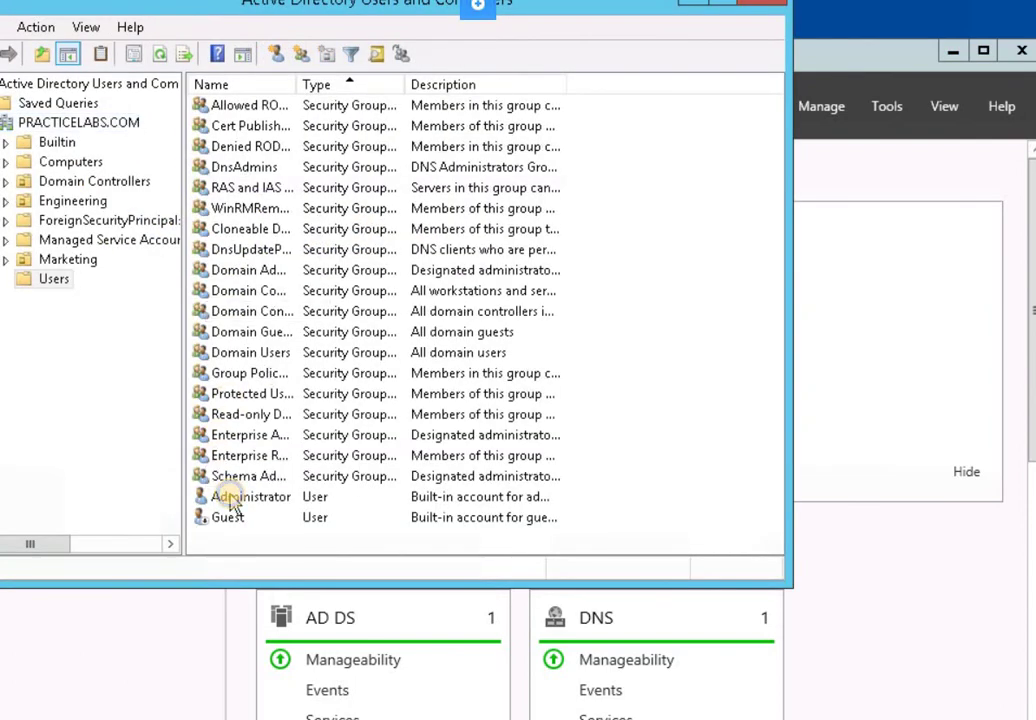
pyautogui.click(226, 496)
pyautogui.rightClick(231, 500)
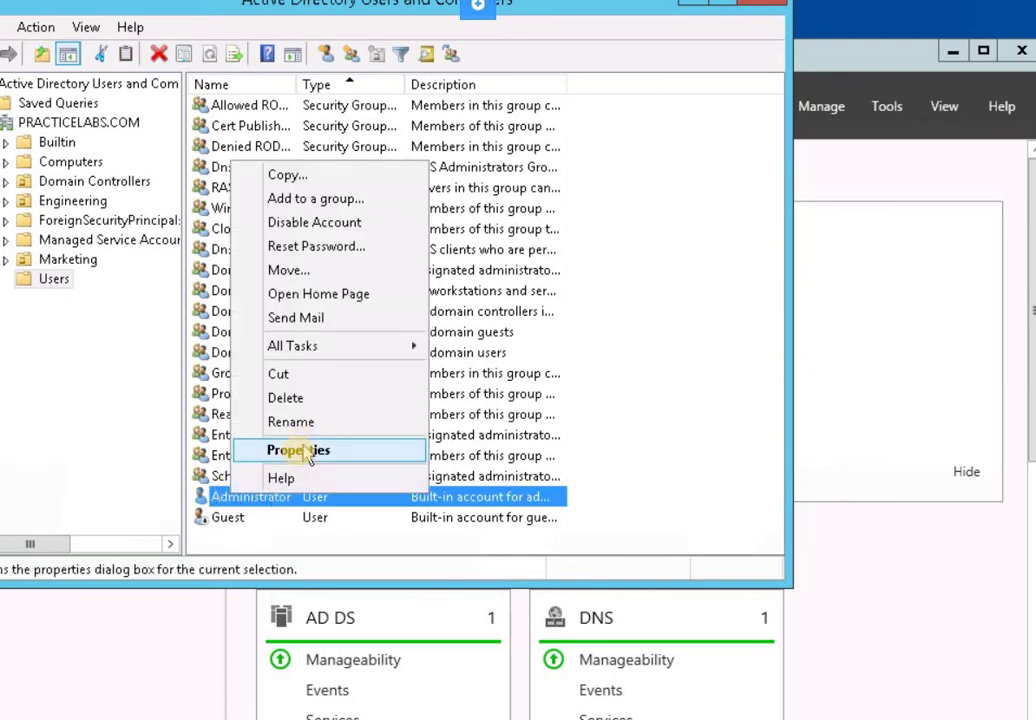
pyautogui.click(298, 450)
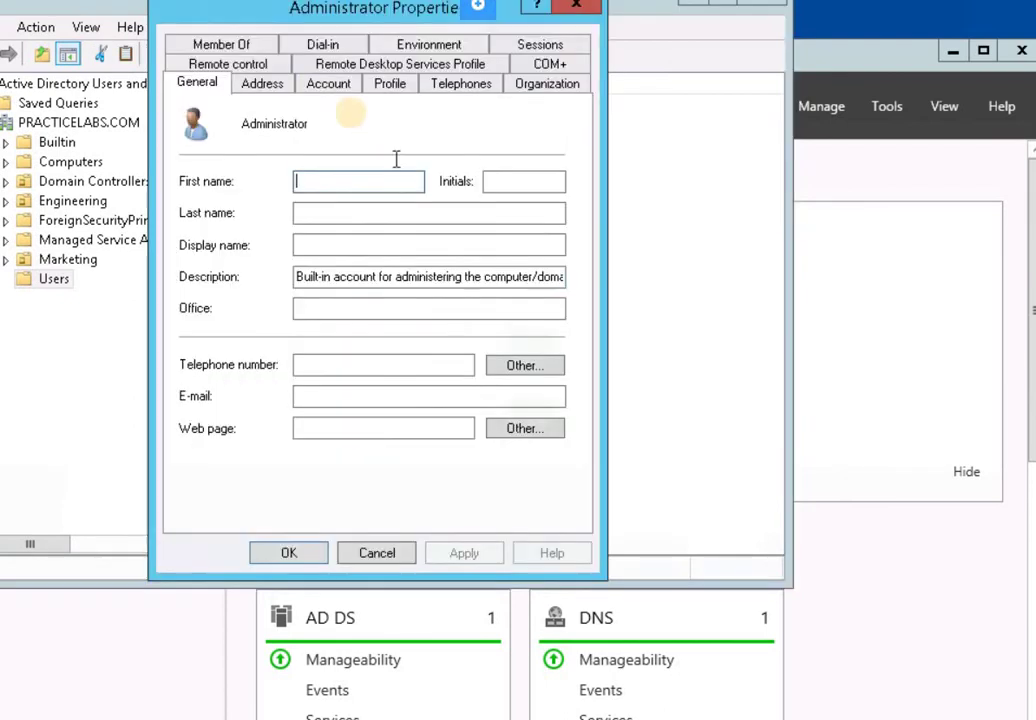
pyautogui.click(327, 47)
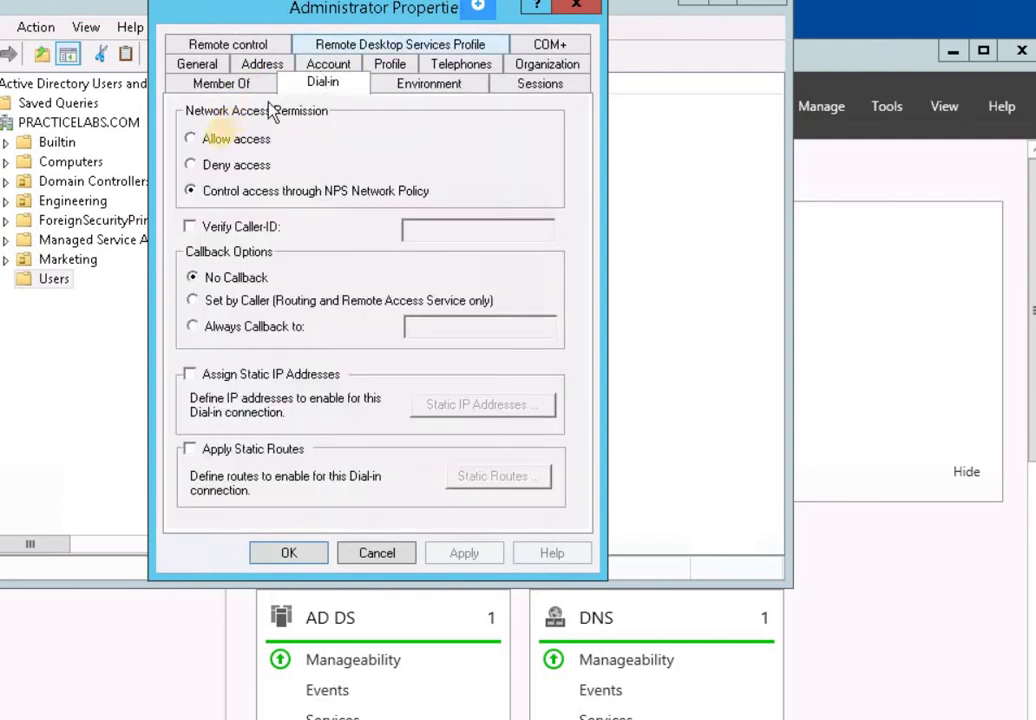
pyautogui.click(200, 140)
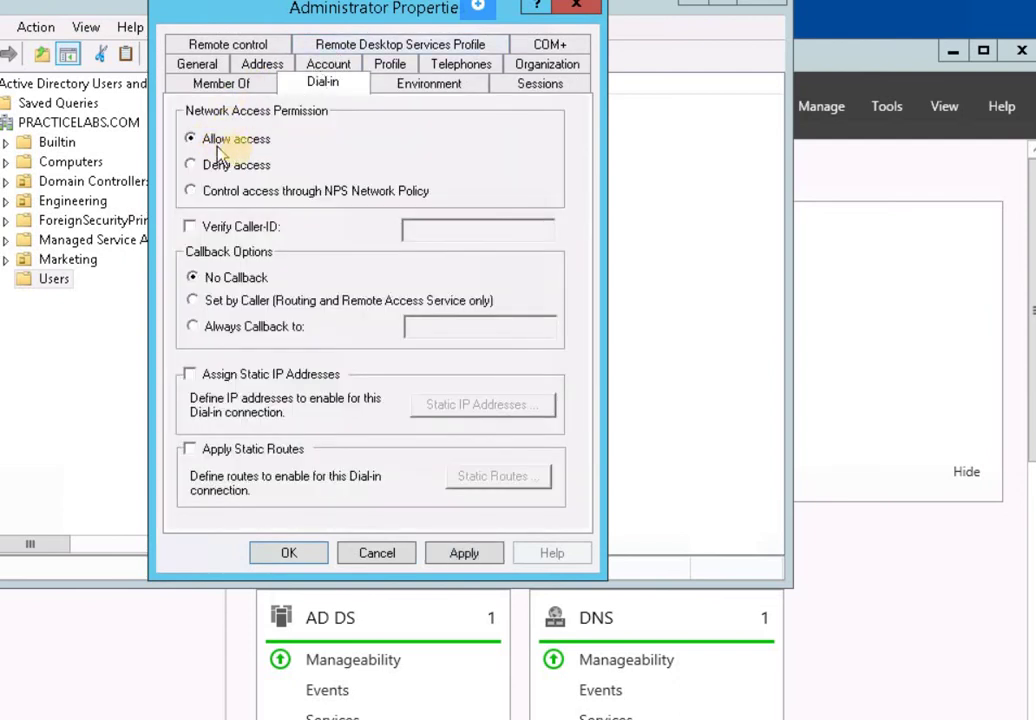
pyautogui.click(462, 552)
pyautogui.click(286, 555)
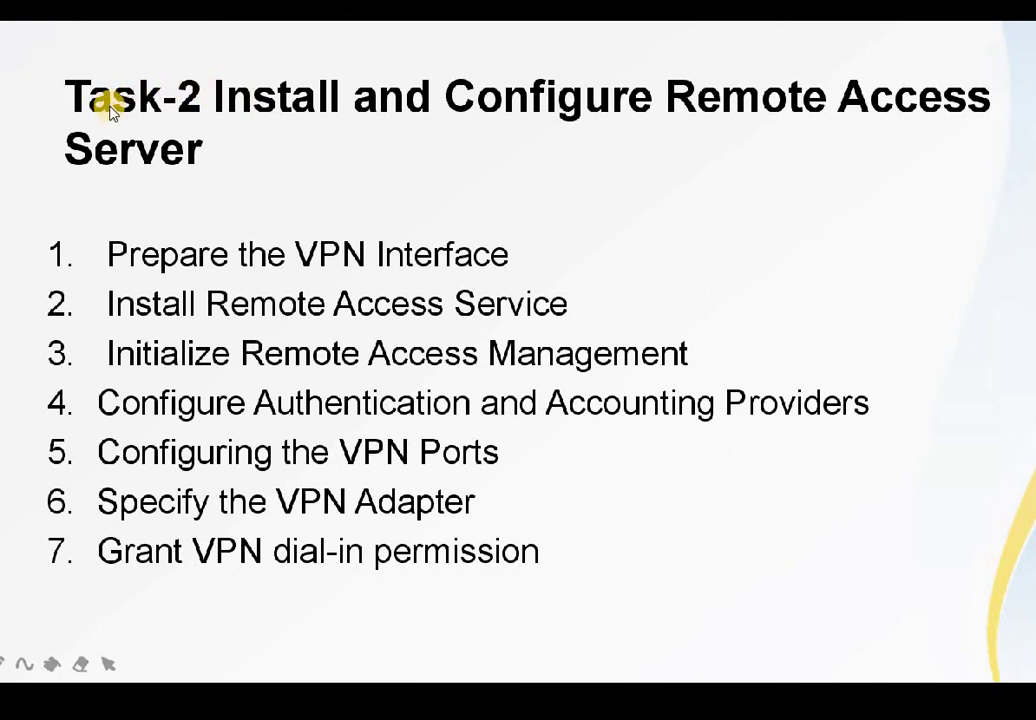
# Advance the slideshow to the Task-3: Configure the VPN Client slide
pyautogui.click(117, 48)
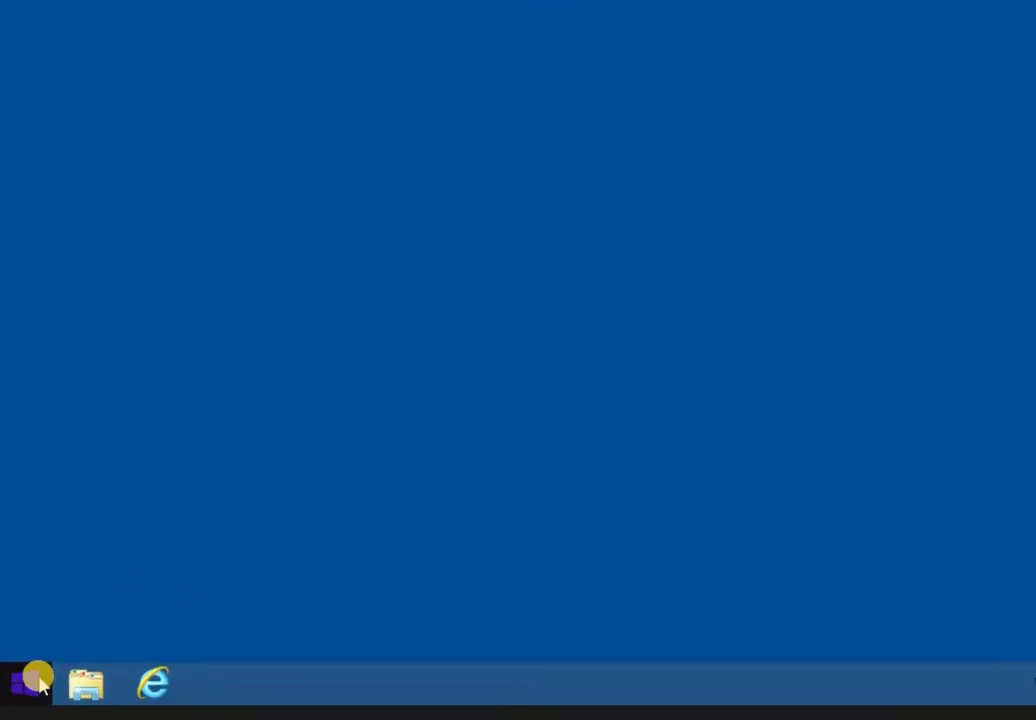
# Search 'pow' from the Start screen and run Windows PowerShell as administrator
pyautogui.click(30, 684)
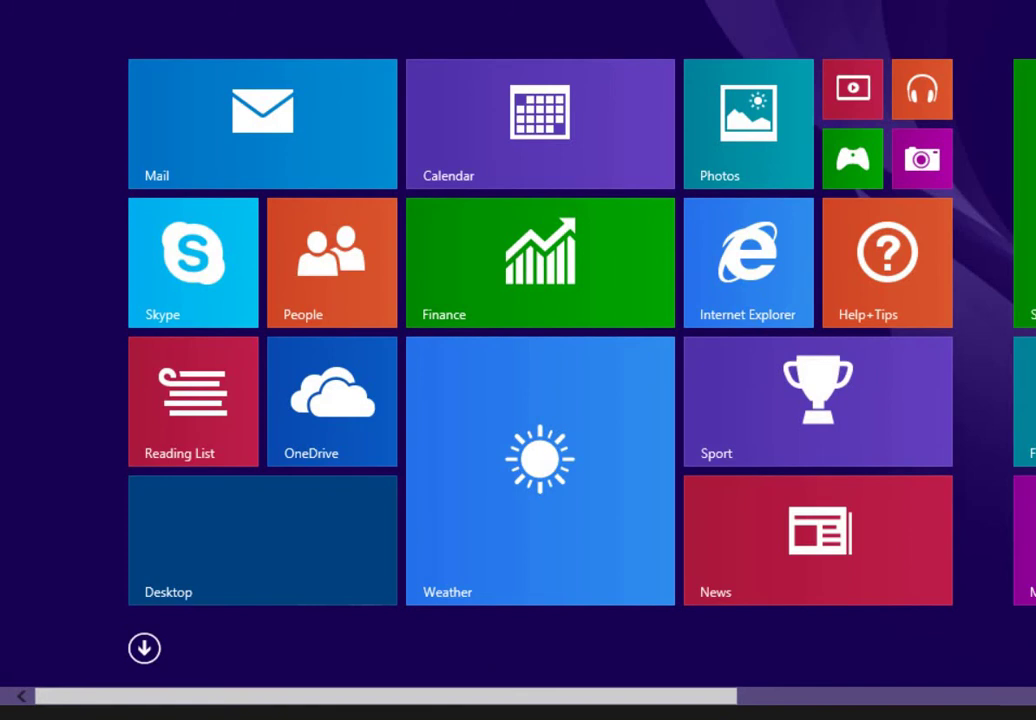
pyautogui.press('super+q')
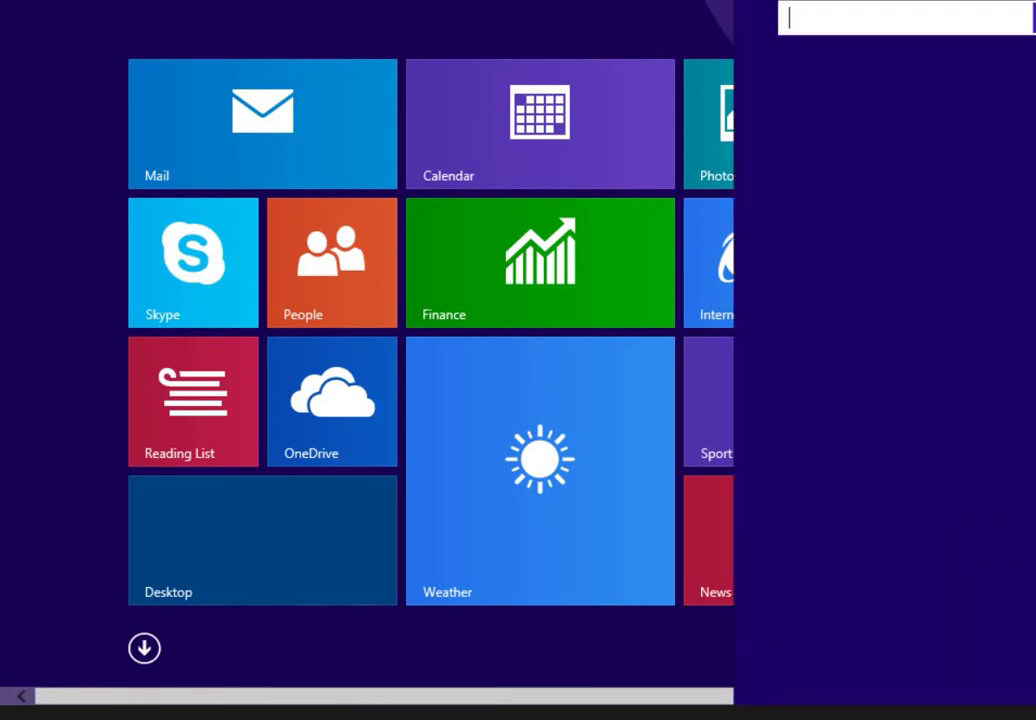
pyautogui.write('p')
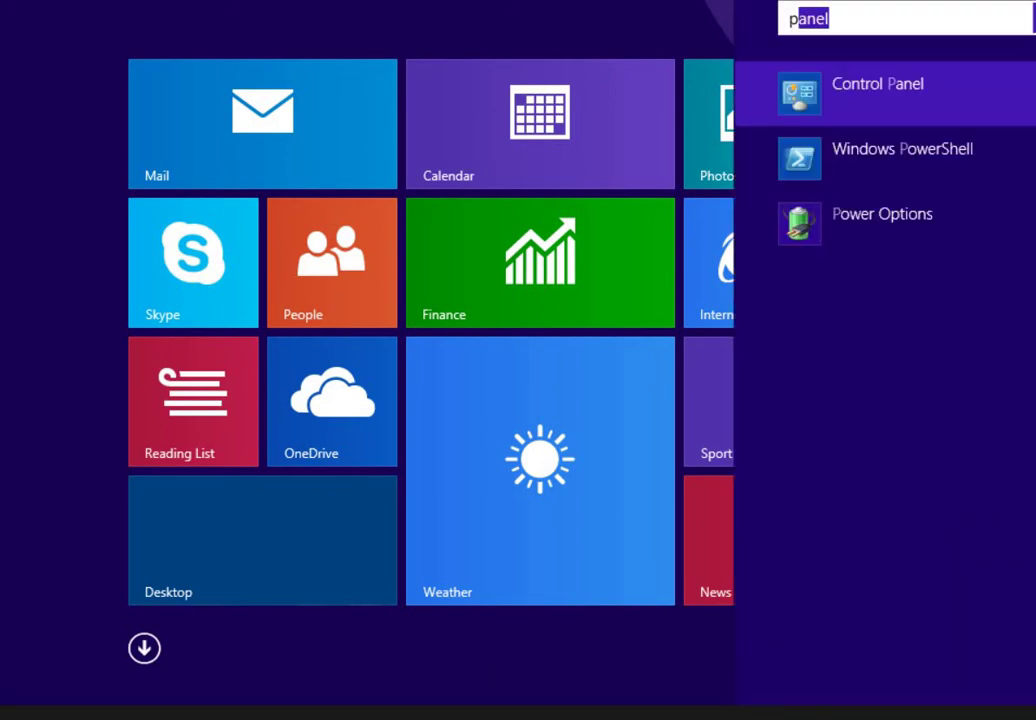
pyautogui.write('ow')
pyautogui.rightClick(907, 85)
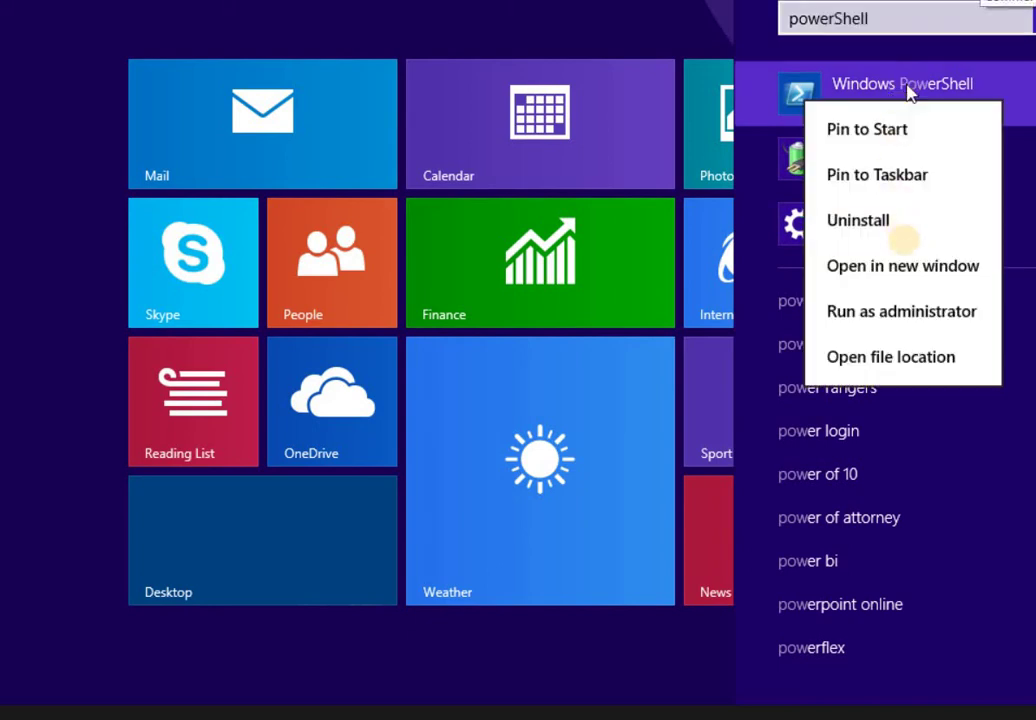
pyautogui.click(897, 313)
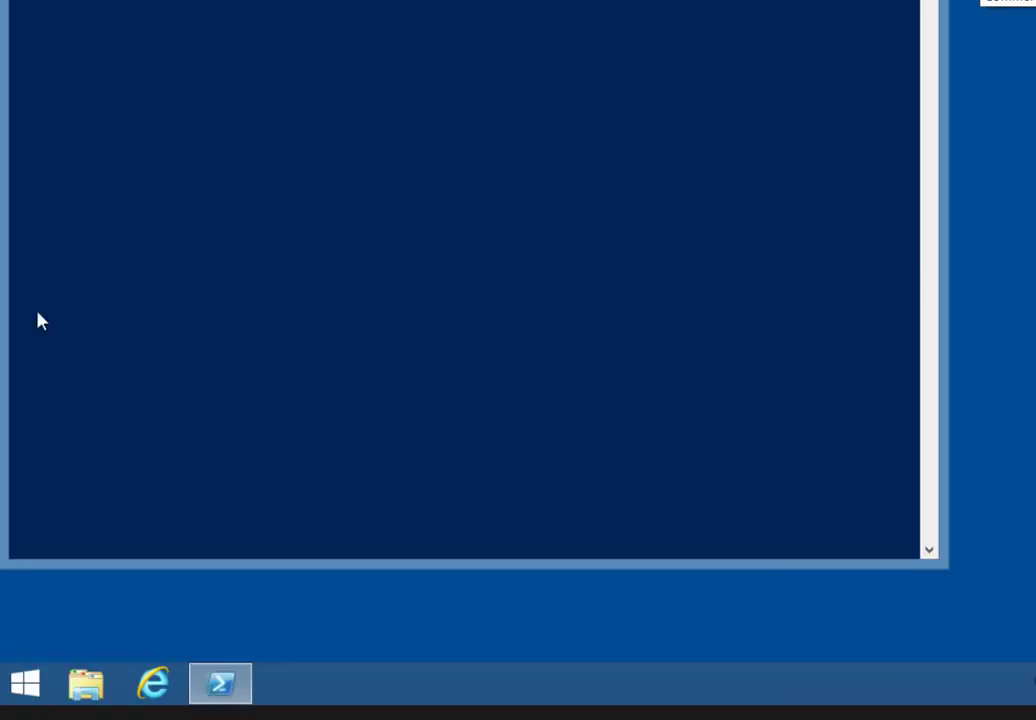
# Change the PowerShell prompt to the root of drive C: with cd\
pyautogui.click(435, 10)
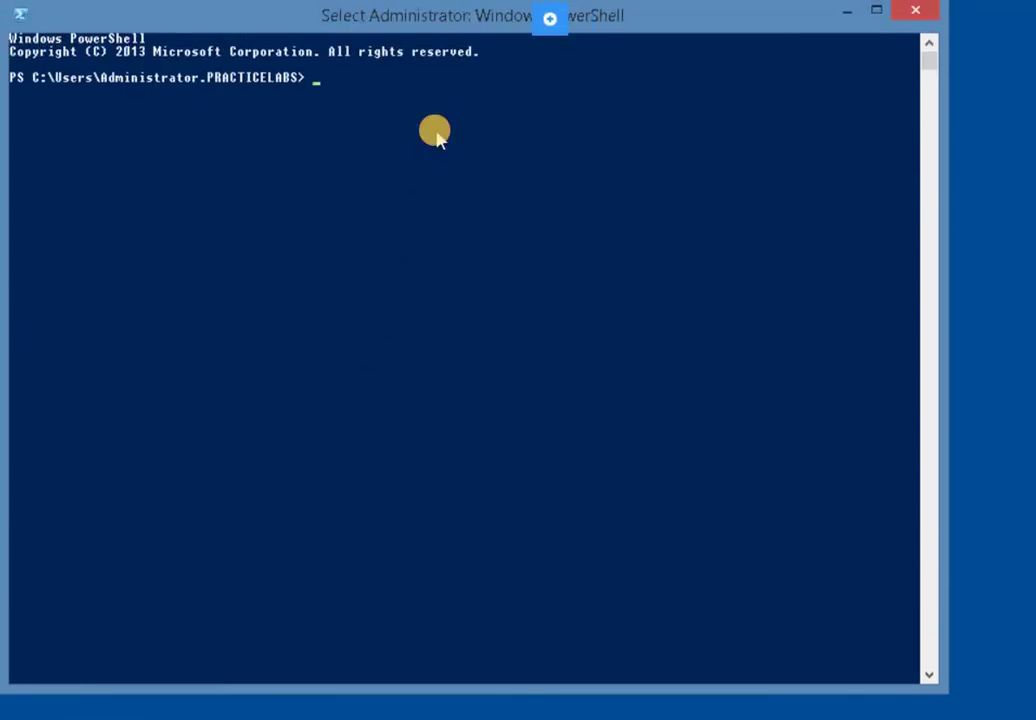
pyautogui.write('cd')
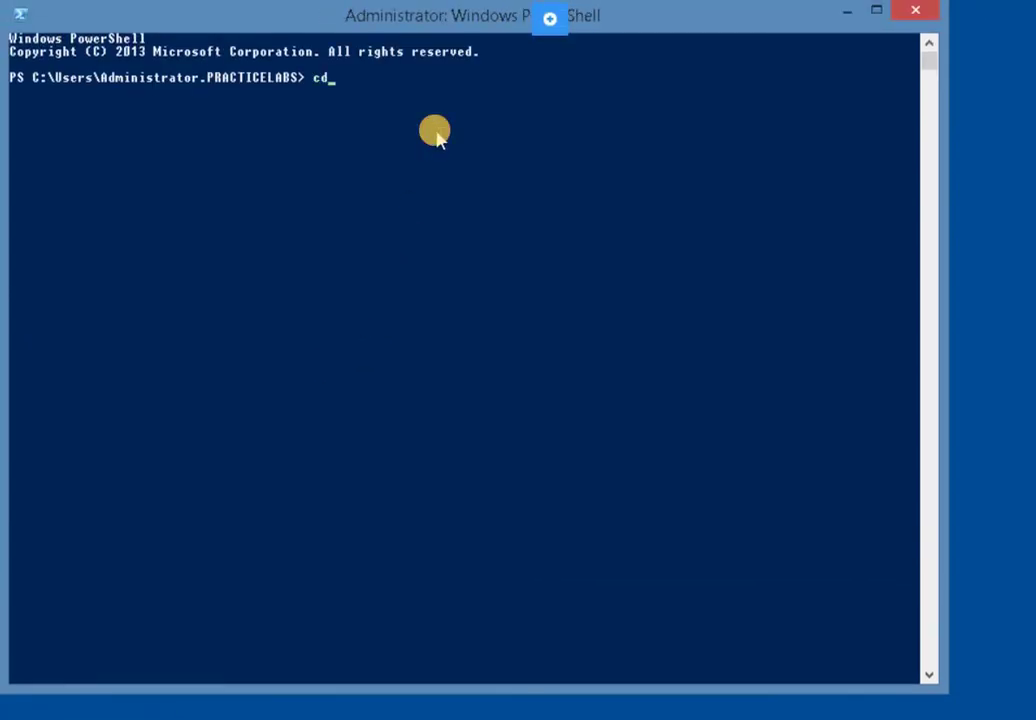
pyautogui.press('Return')
pyautogui.write('cd\\')
pyautogui.press('Return')
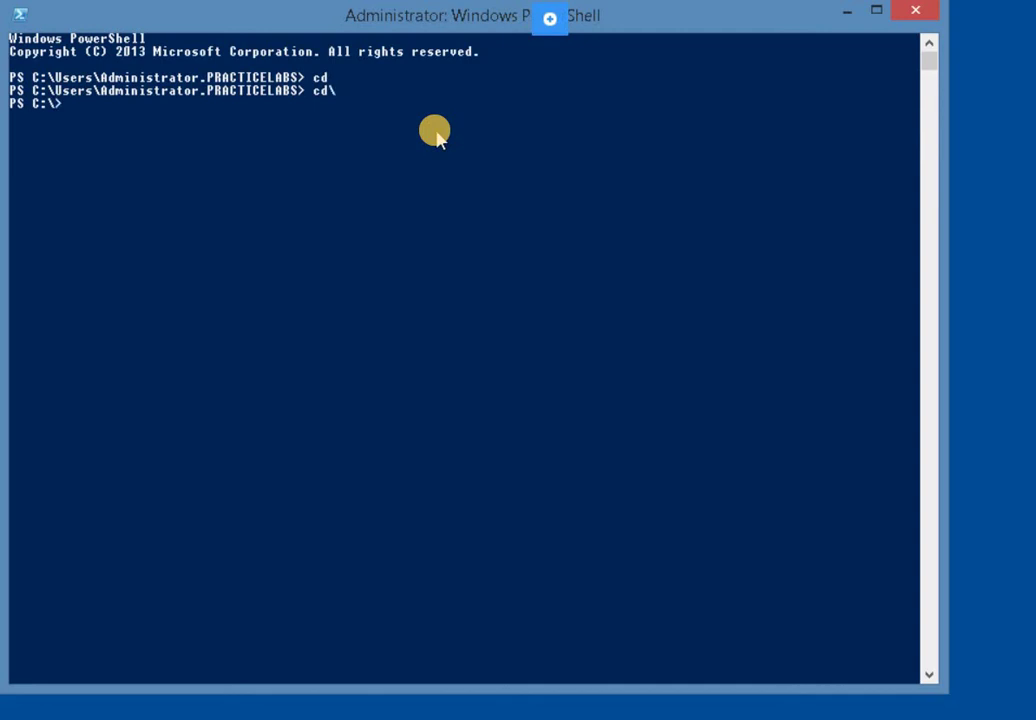
# Enter netsh to set "Ethernet 2" to 192.168.0.50 mask 255.255.255.0; it reports an invalid source parameter
pyautogui.write('Netsh interface')
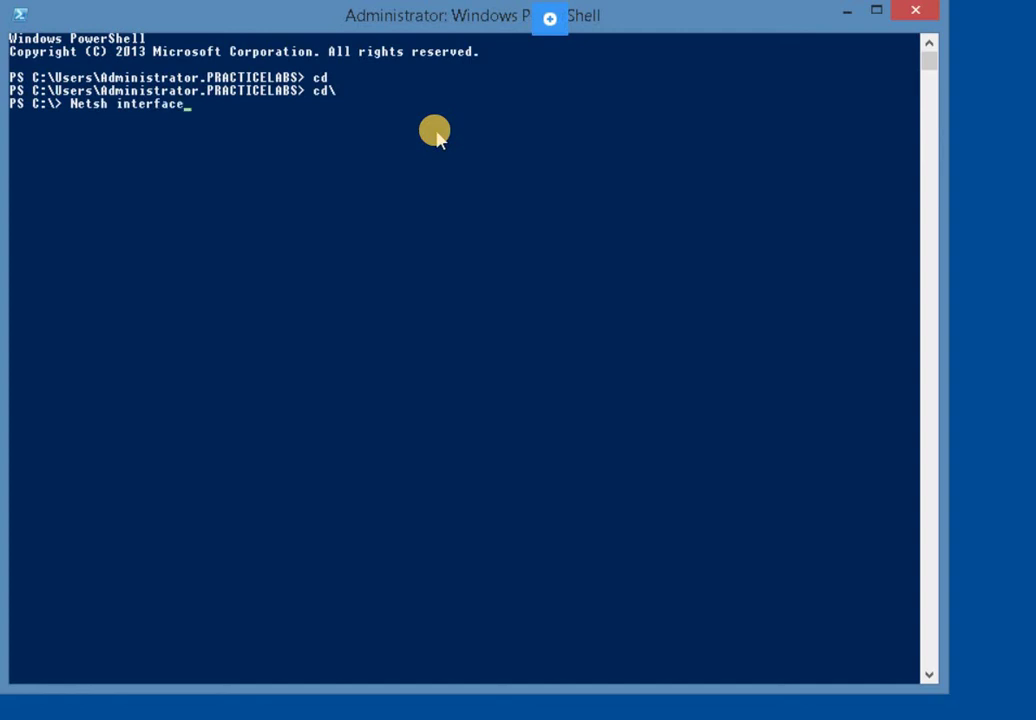
pyautogui.write(' i p set address')
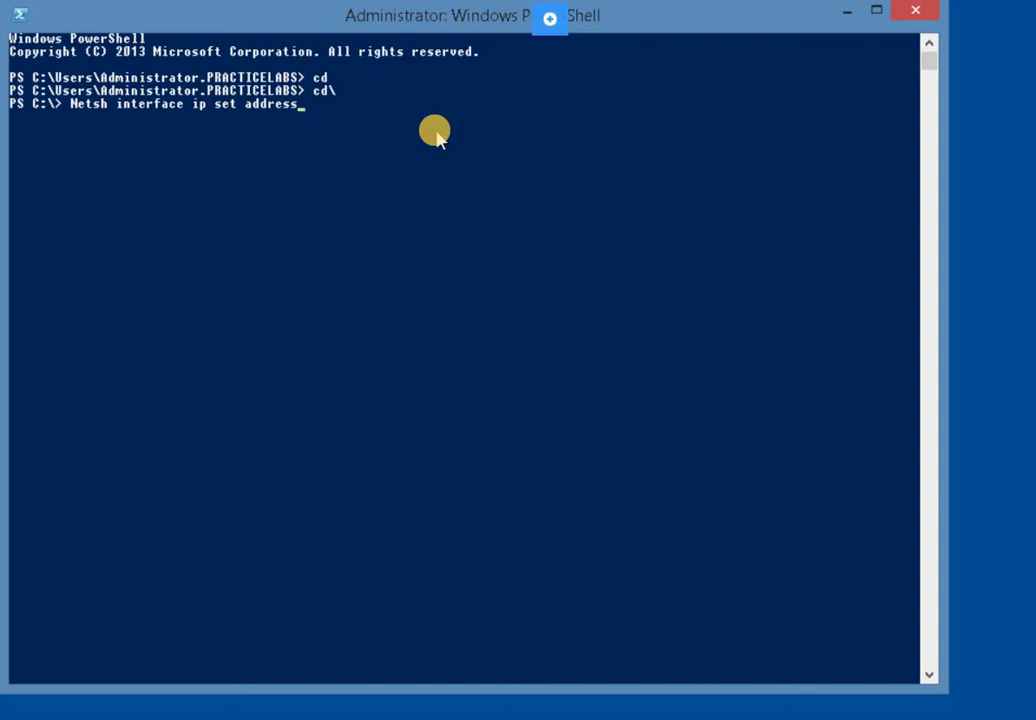
pyautogui.write(' 192.168.0.50')
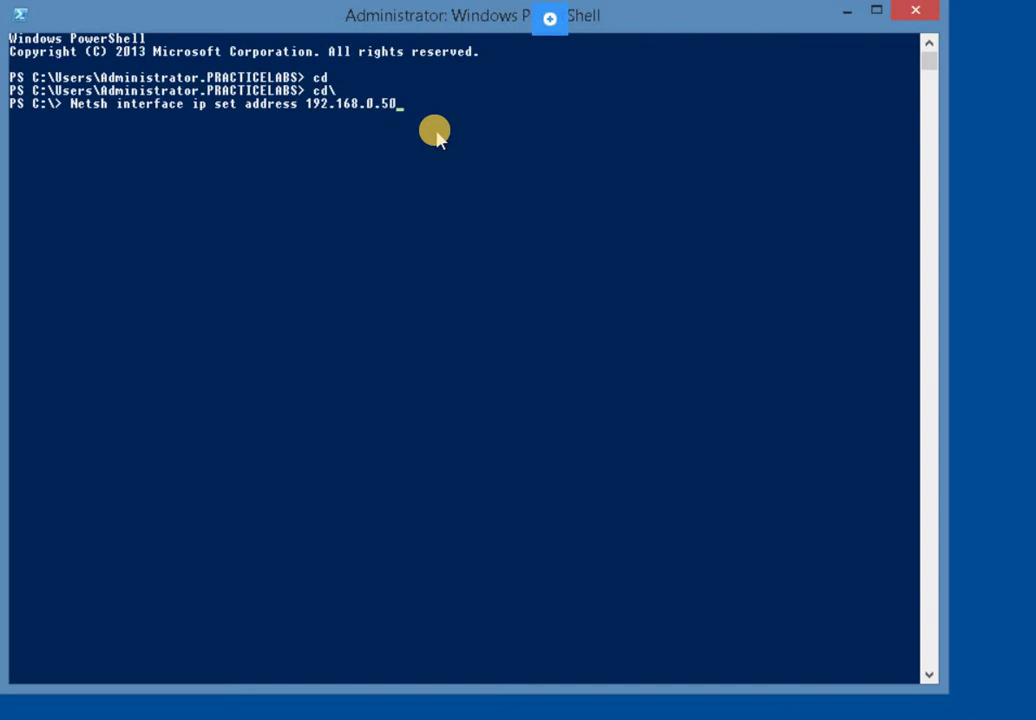
pyautogui.press('Left')
pyautogui.press('Left')
pyautogui.press('Left')
pyautogui.press('Left')
pyautogui.press('Left')
pyautogui.press('Left')
pyautogui.press('Left')
pyautogui.press('Left')
pyautogui.press('Left')
pyautogui.press('Left')
pyautogui.write('"Ethernet 2"')
pyautogui.press('Right')
pyautogui.press('Right')
pyautogui.press('Right')
pyautogui.press('Right')
pyautogui.press('Right')
pyautogui.press('Right')
pyautogui.press('Right')
pyautogui.press('Right')
pyautogui.press('Right')
pyautogui.press('Right')
pyautogui.press('Right')
pyautogui.write('255')
pyautogui.press('BackSpace')
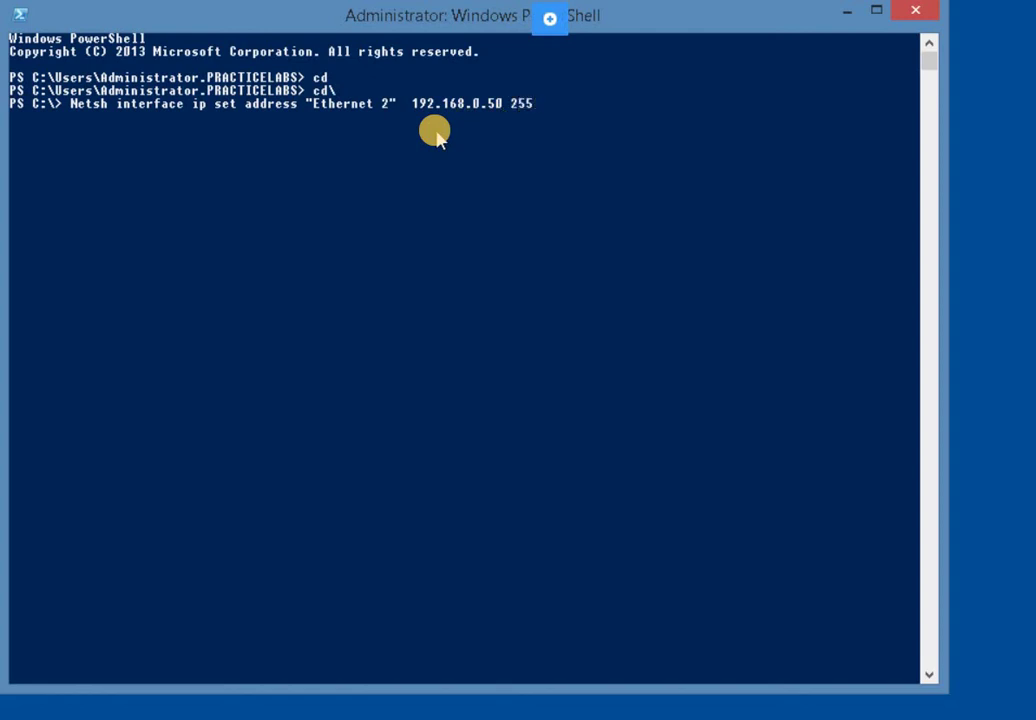
pyautogui.write('.255.255.0')
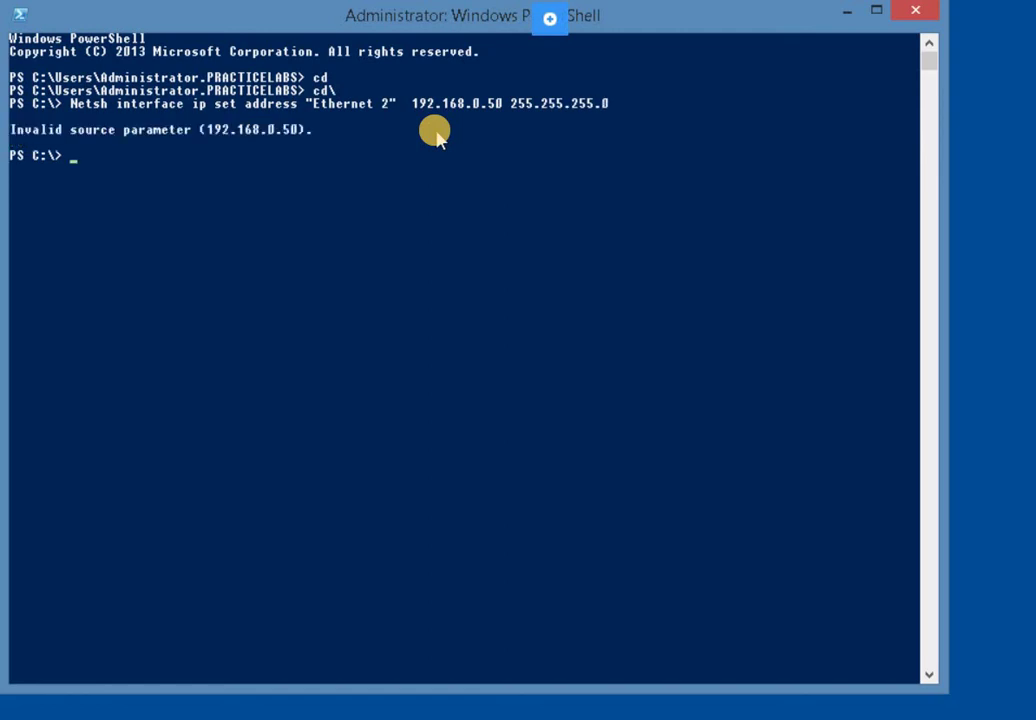
pyautogui.press('Up')
# Remove an extra space from the recalled netsh command and rerun it
pyautogui.press('Left')
pyautogui.press('Left')
pyautogui.press('Left')
pyautogui.press('Left')
pyautogui.press('Left')
pyautogui.press('Left')
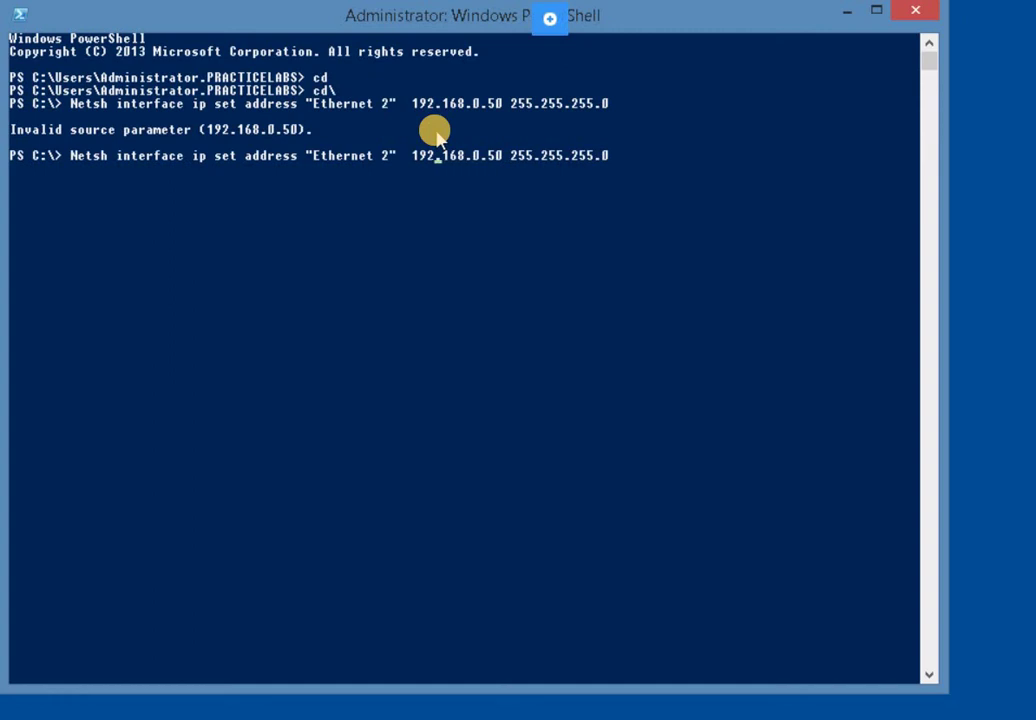
pyautogui.press('Left')
pyautogui.press('BackSpace')
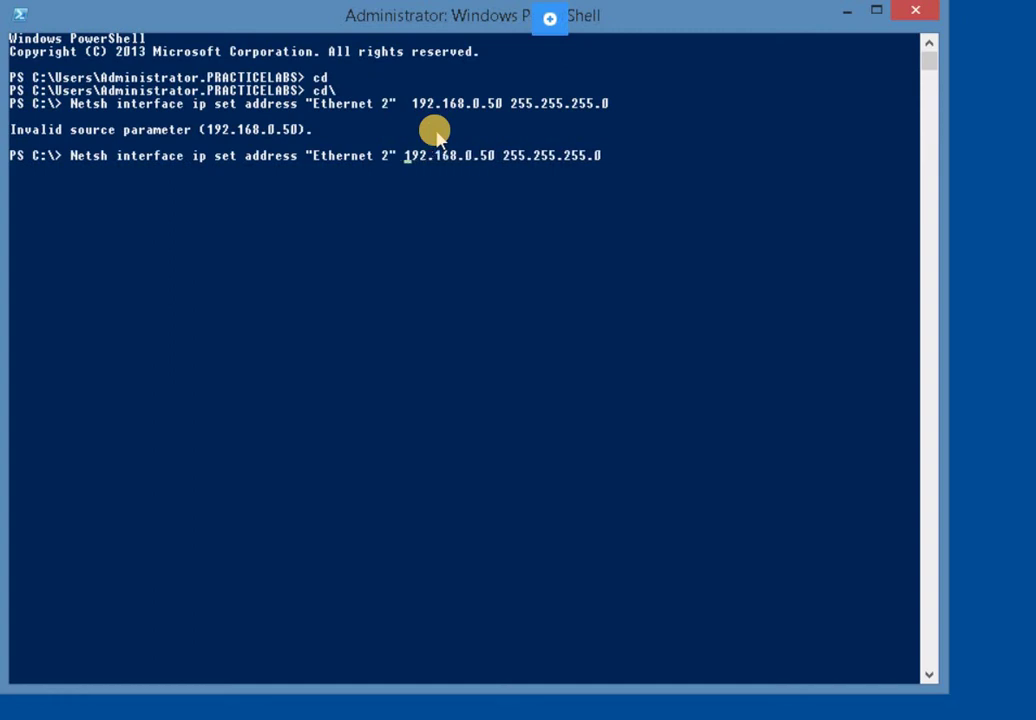
pyautogui.press('Return')
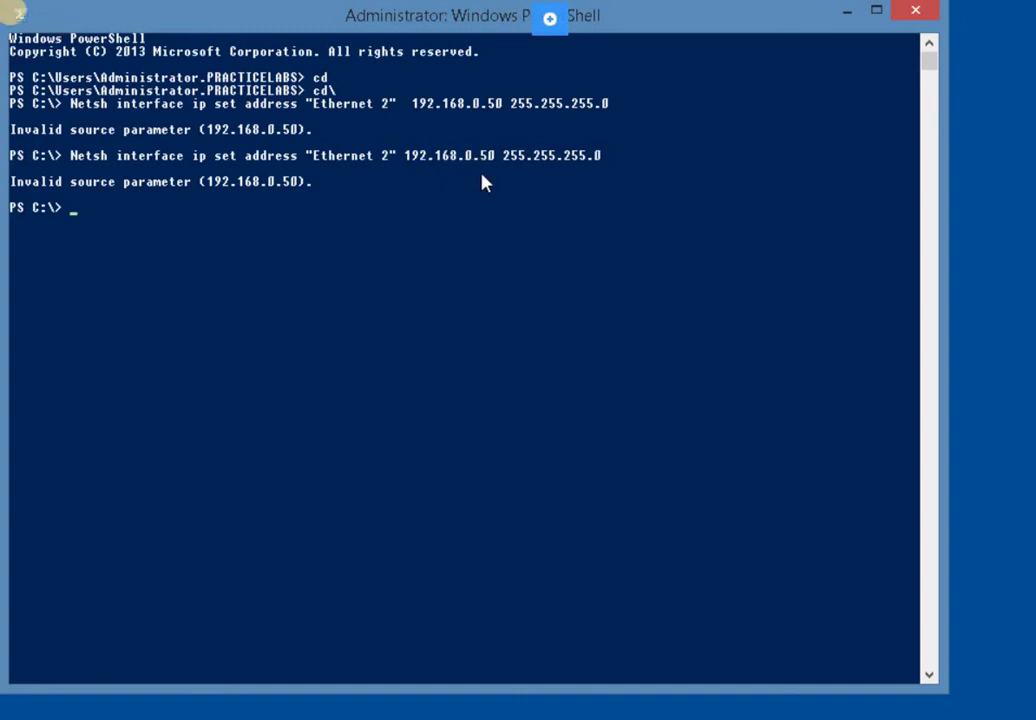
# Insert 'static' before 192.168.0.50 in the netsh command and run it without error
pyautogui.rightClick(405, 262)
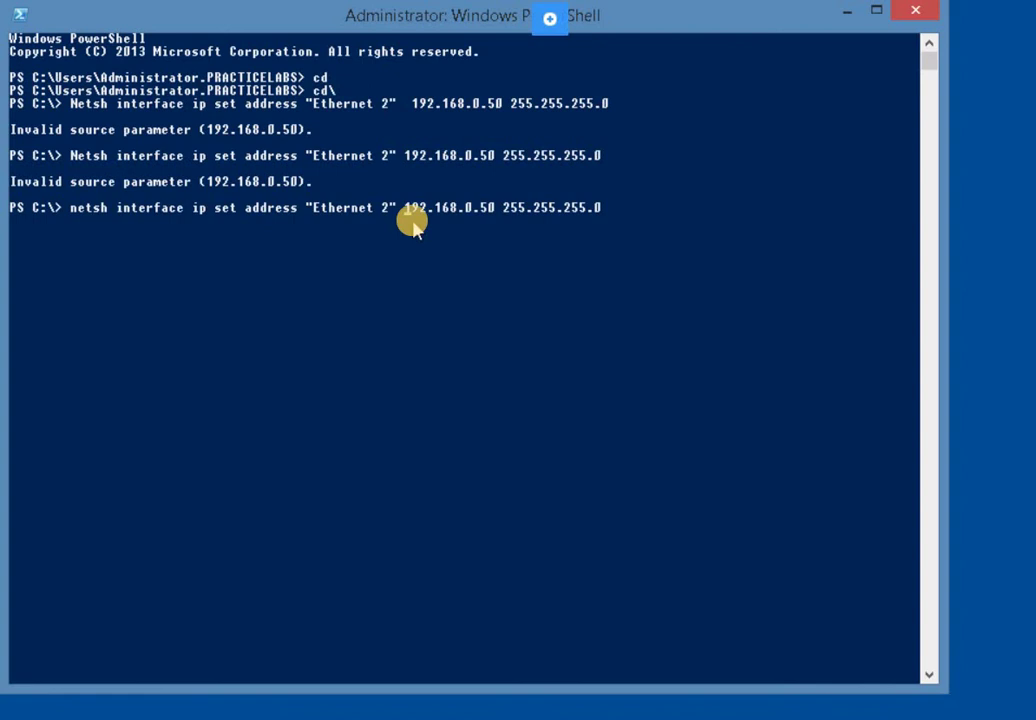
pyautogui.click(412, 222)
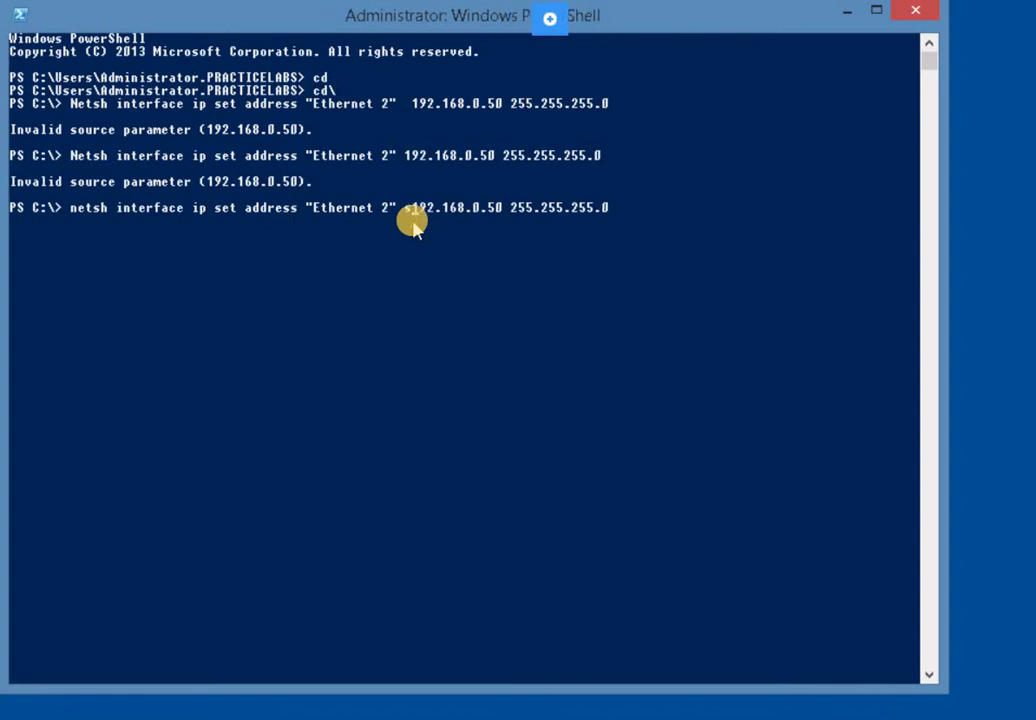
pyautogui.write('static')
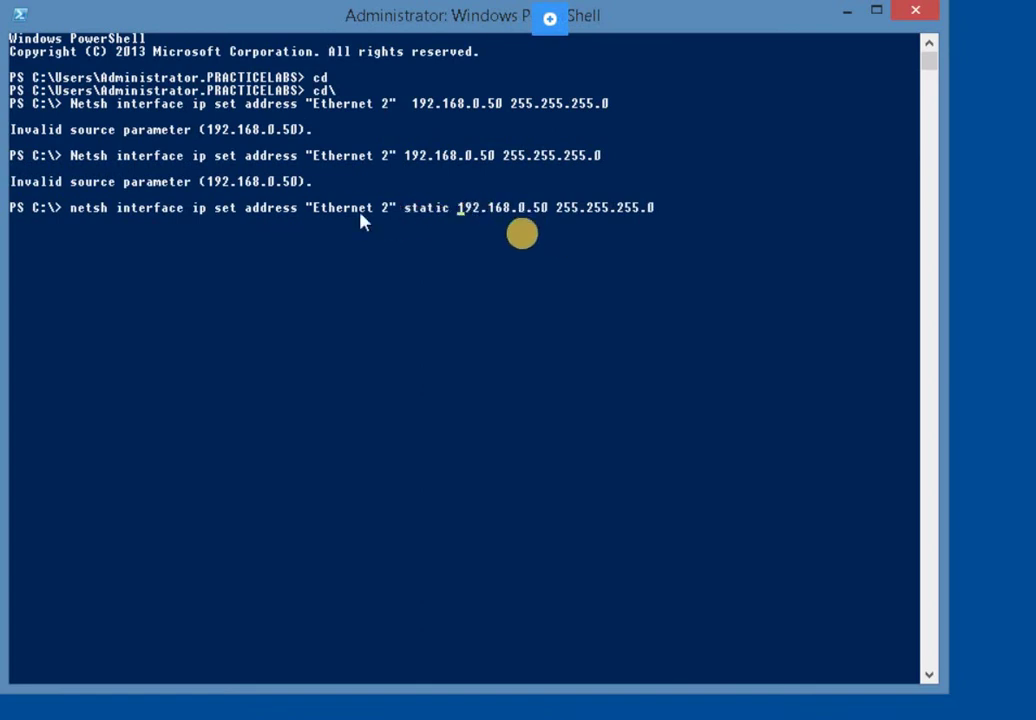
pyautogui.click(642, 224)
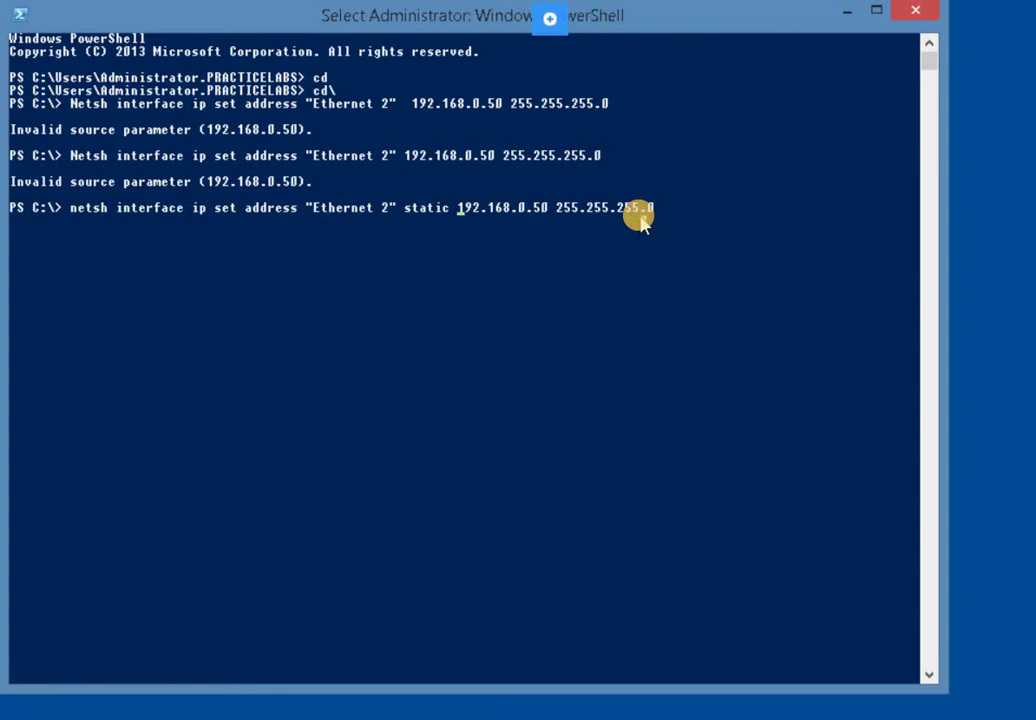
pyautogui.press('Escape')
pyautogui.press('Right')
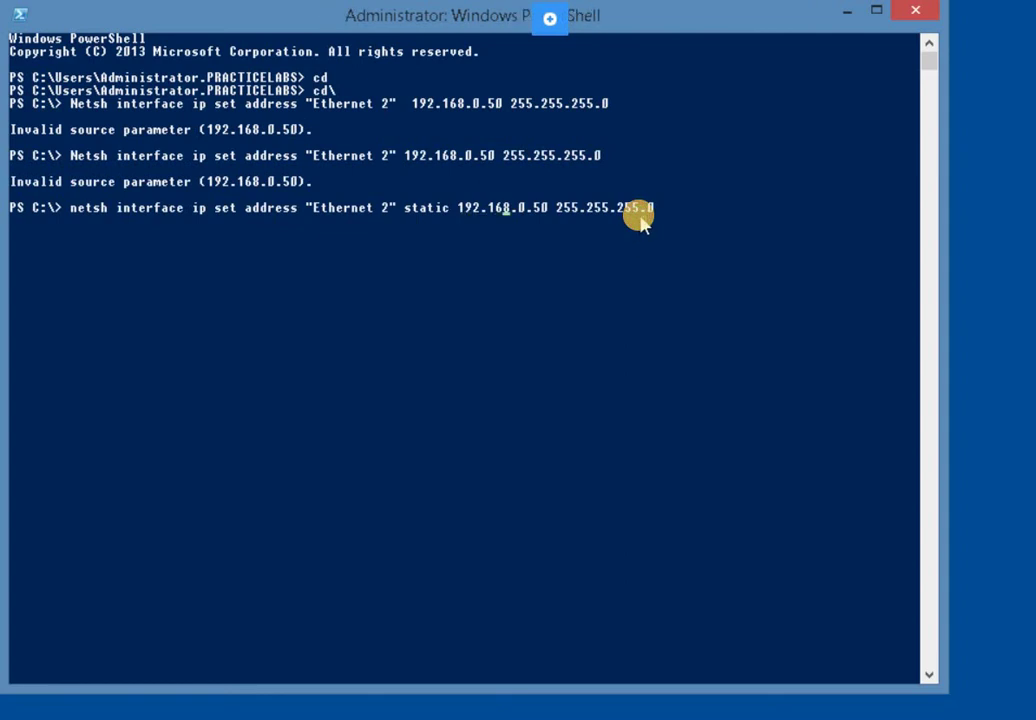
pyautogui.press('Return')
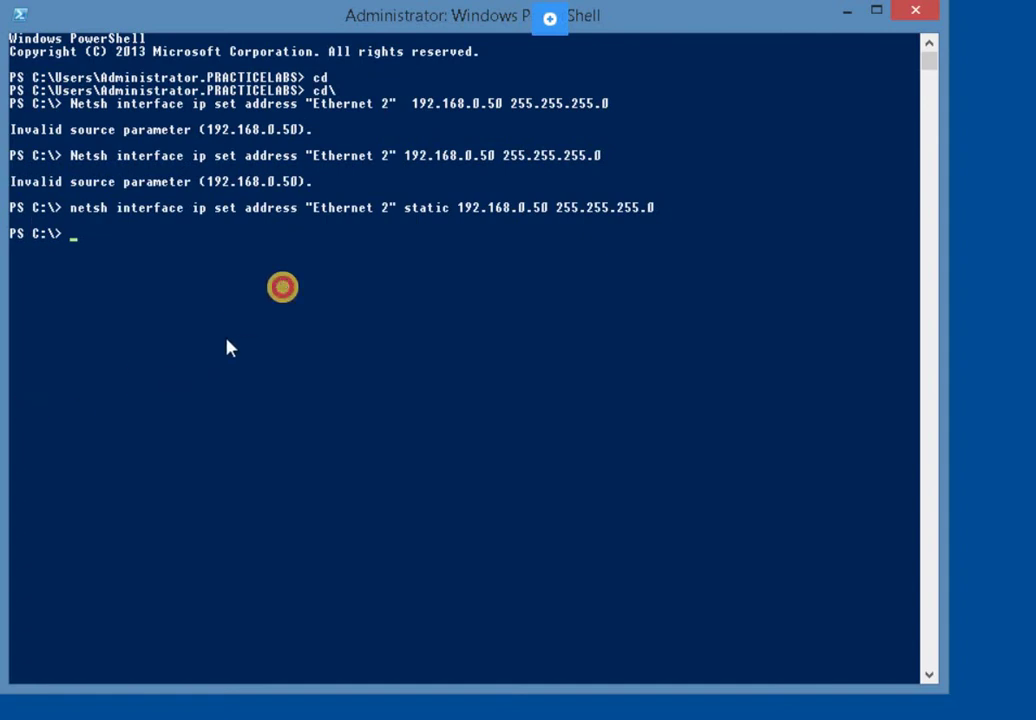
pyautogui.click(285, 290)
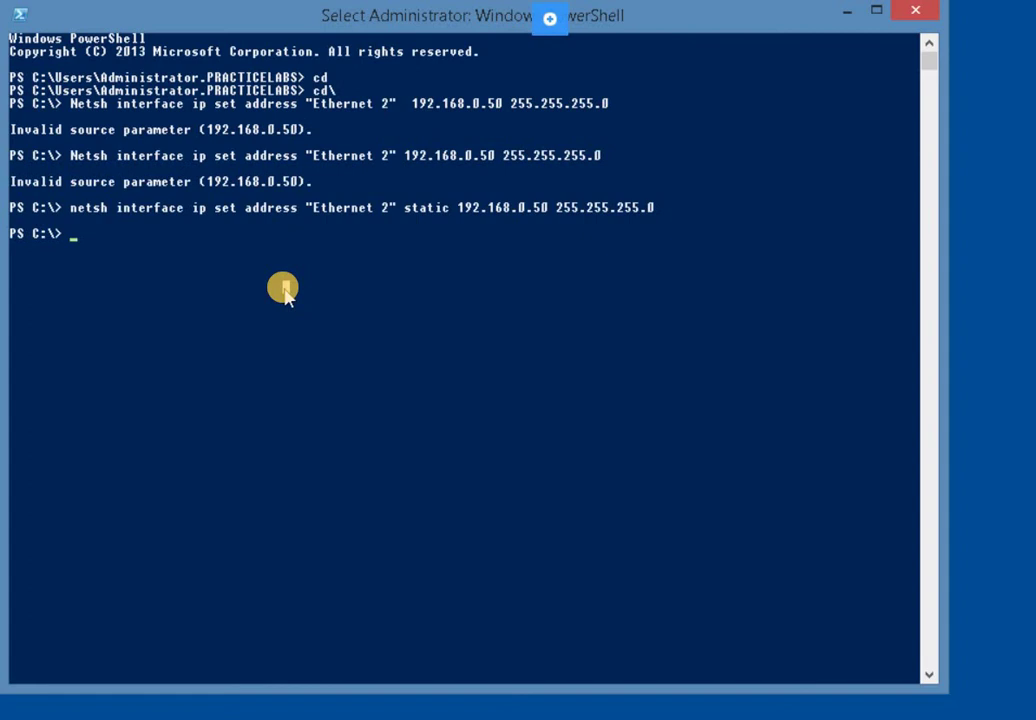
# Type netsh interface ip set dns "Ethernet 2" static 192.168.0, fixing typos along the way
pyautogui.write('netsh interfac')
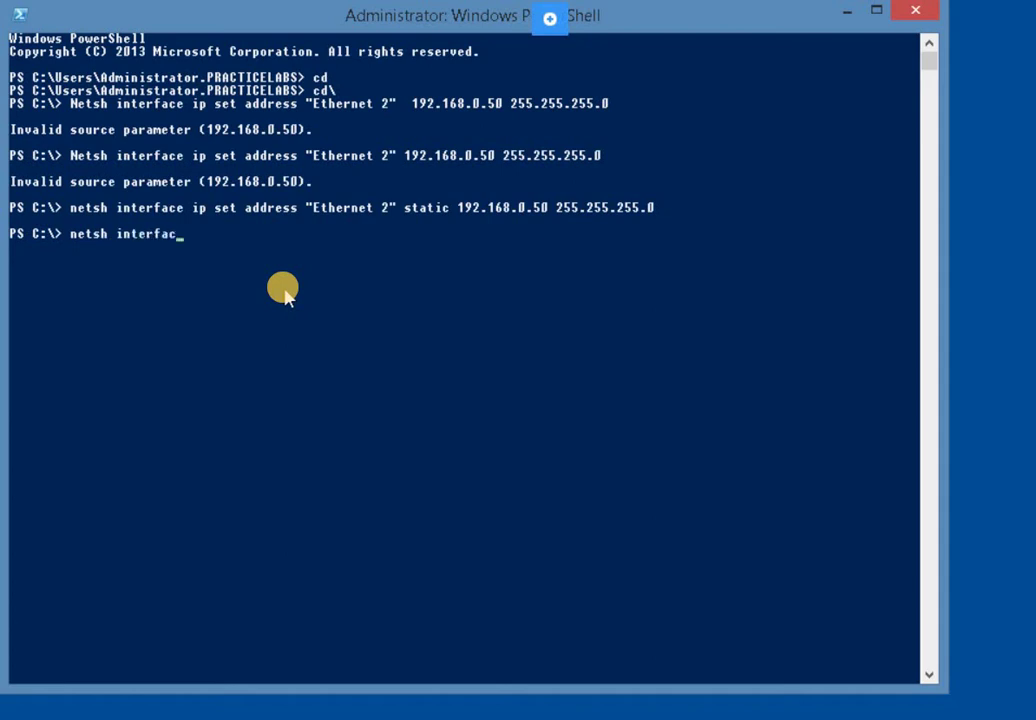
pyautogui.write('e ip set dns "Ethernet 2')
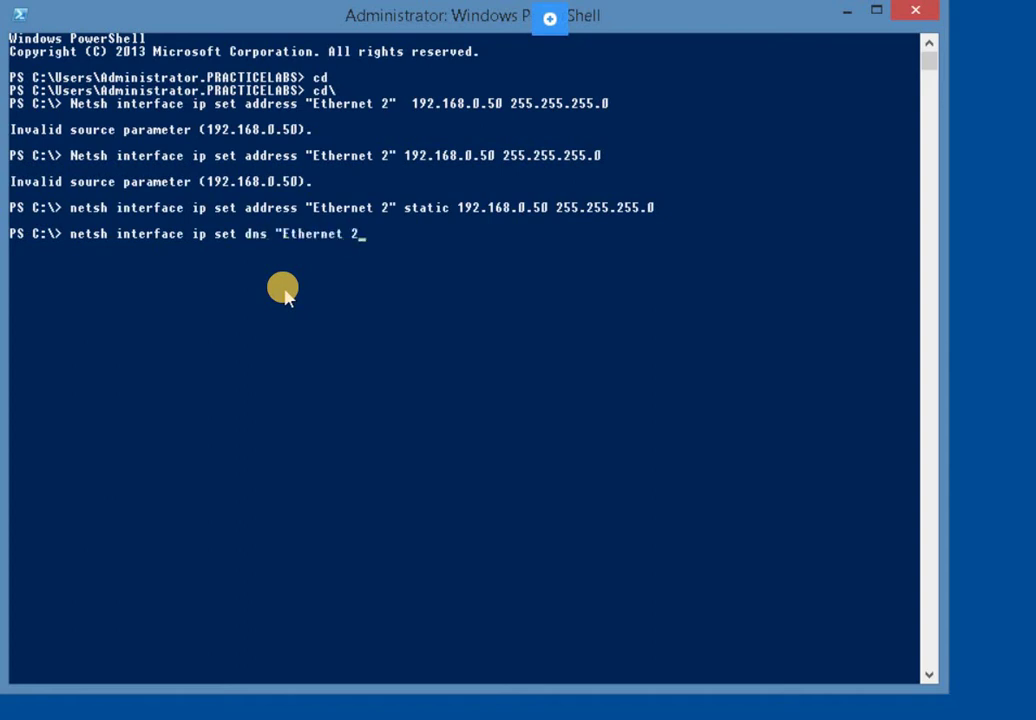
pyautogui.write('" statci')
pyautogui.press('BackSpace')
pyautogui.write('ic 192.1')
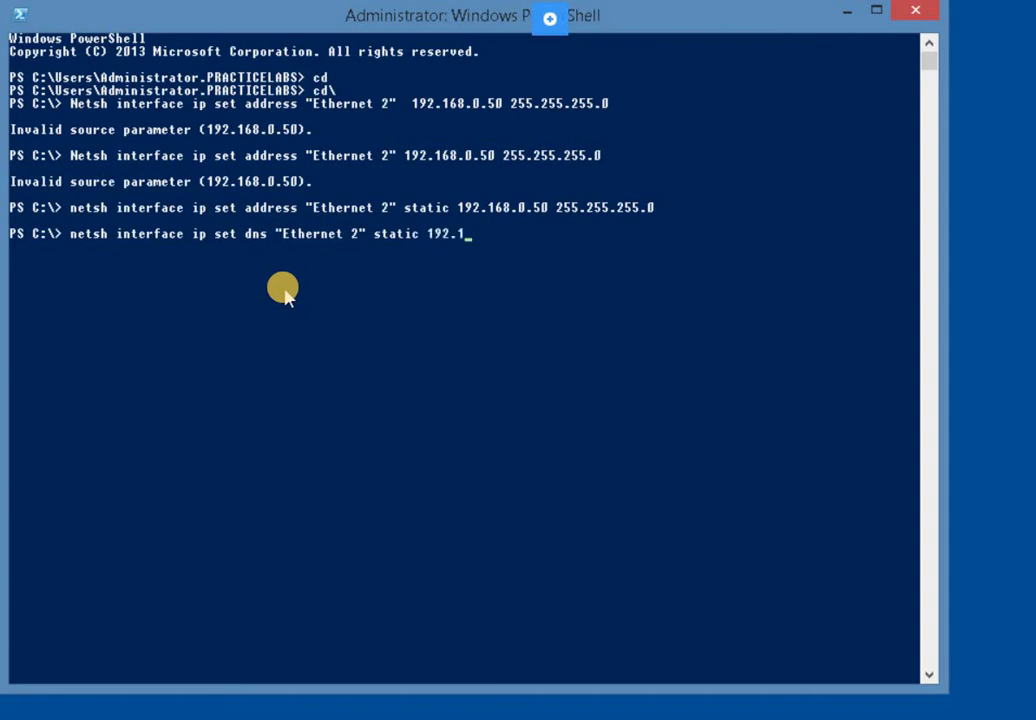
pyautogui.write('92')
pyautogui.press('BackSpace')
pyautogui.write('68.0')
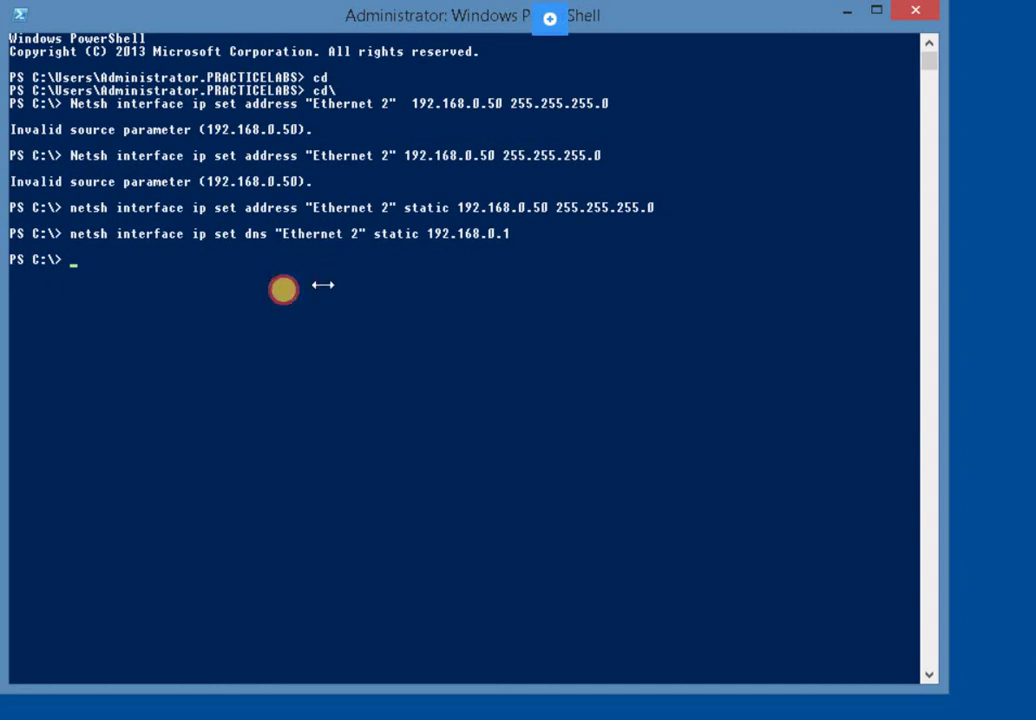
# Leave the Task-3 slide and return to the server desktop showing PowerShell
pyautogui.click(354, 287)
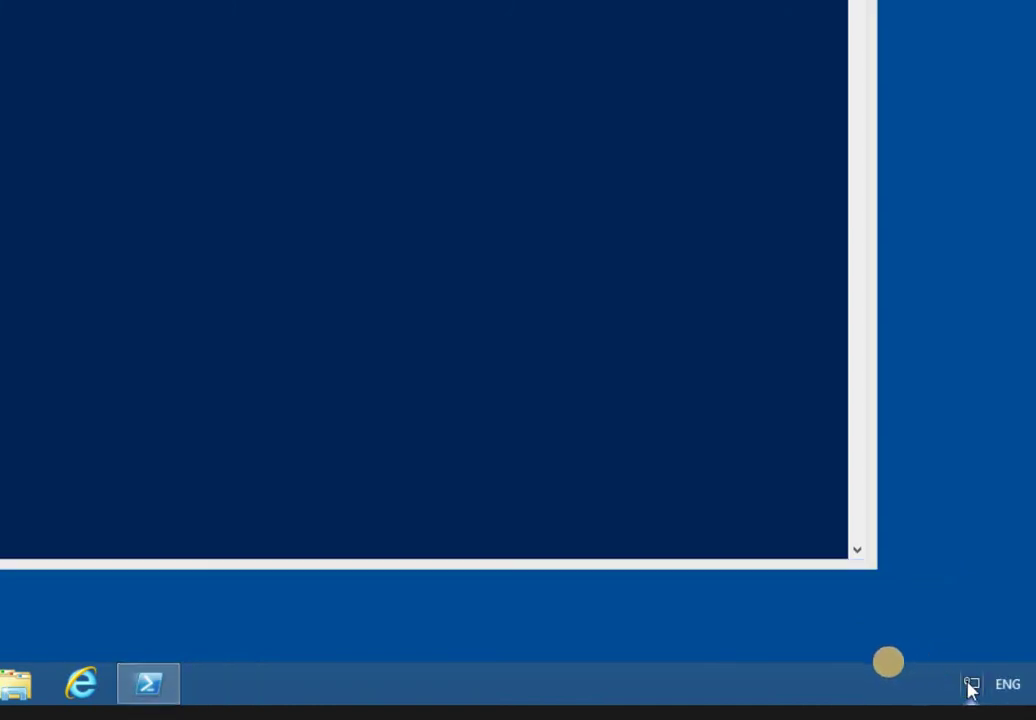
# From Network and Sharing Center, start a workplace connection using a VPN over the Internet
pyautogui.rightClick(970, 685)
pyautogui.click(851, 667)
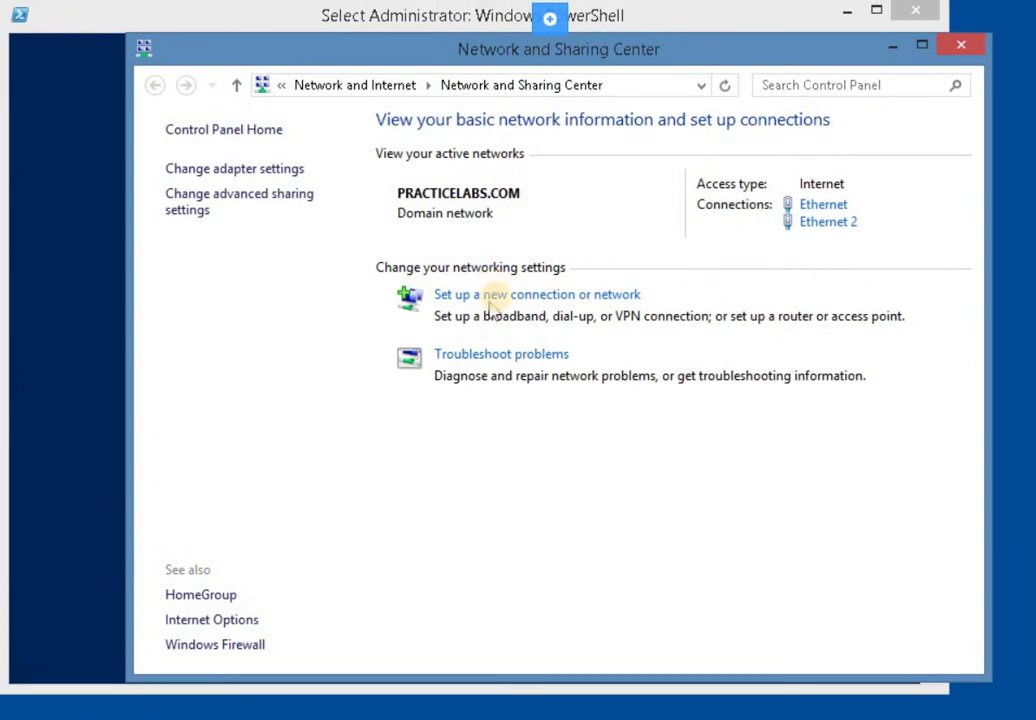
pyautogui.click(497, 300)
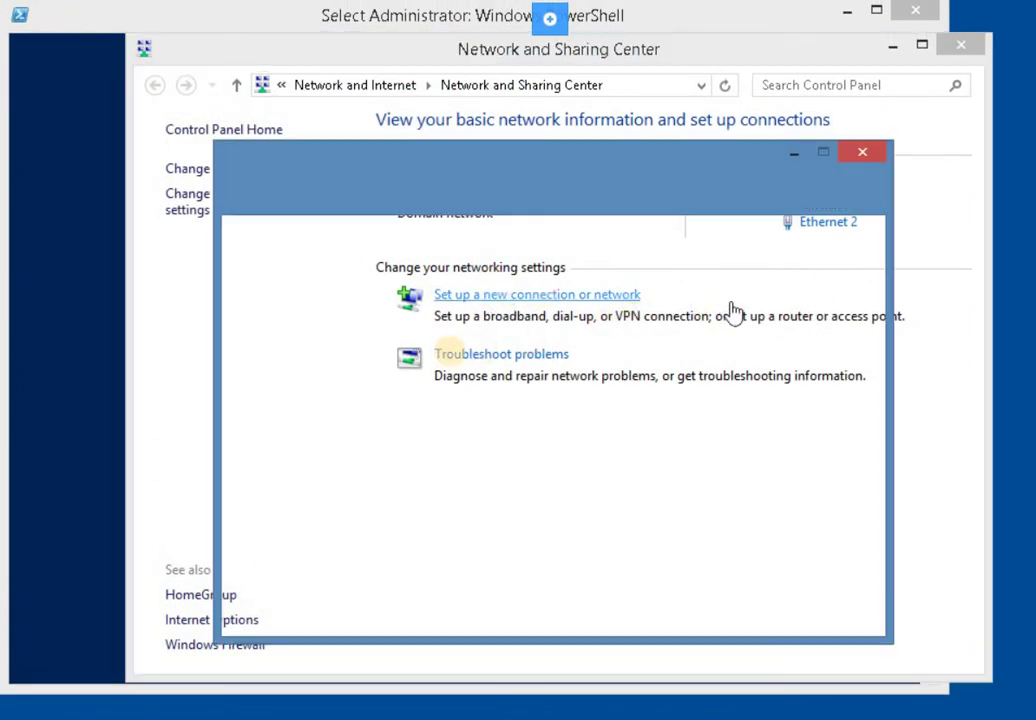
pyautogui.click(388, 452)
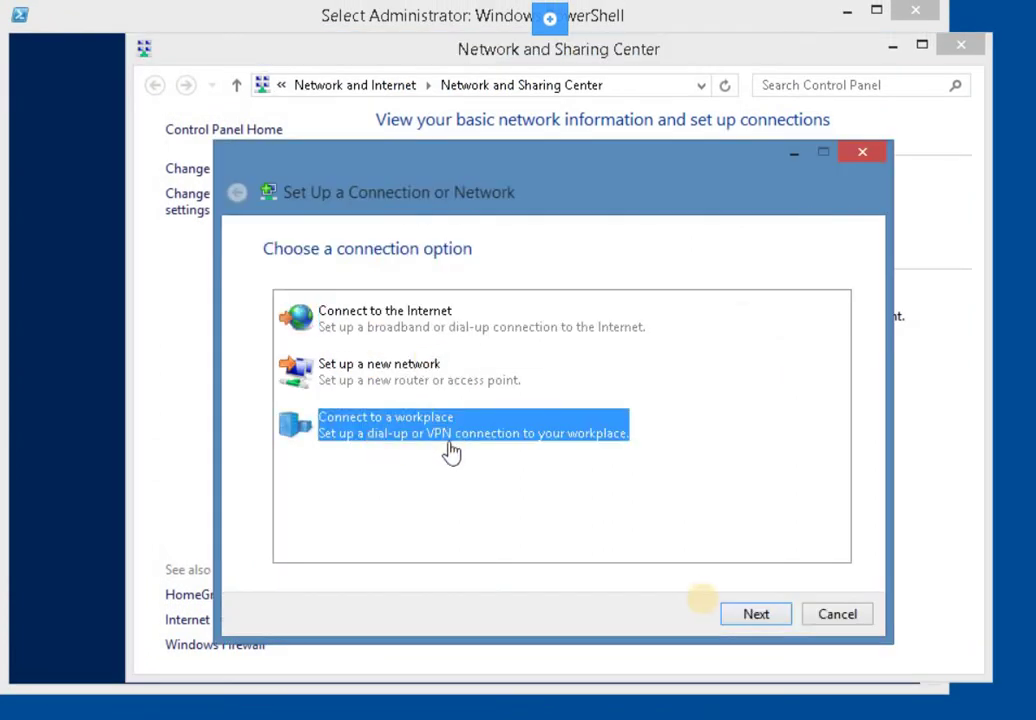
pyautogui.click(755, 614)
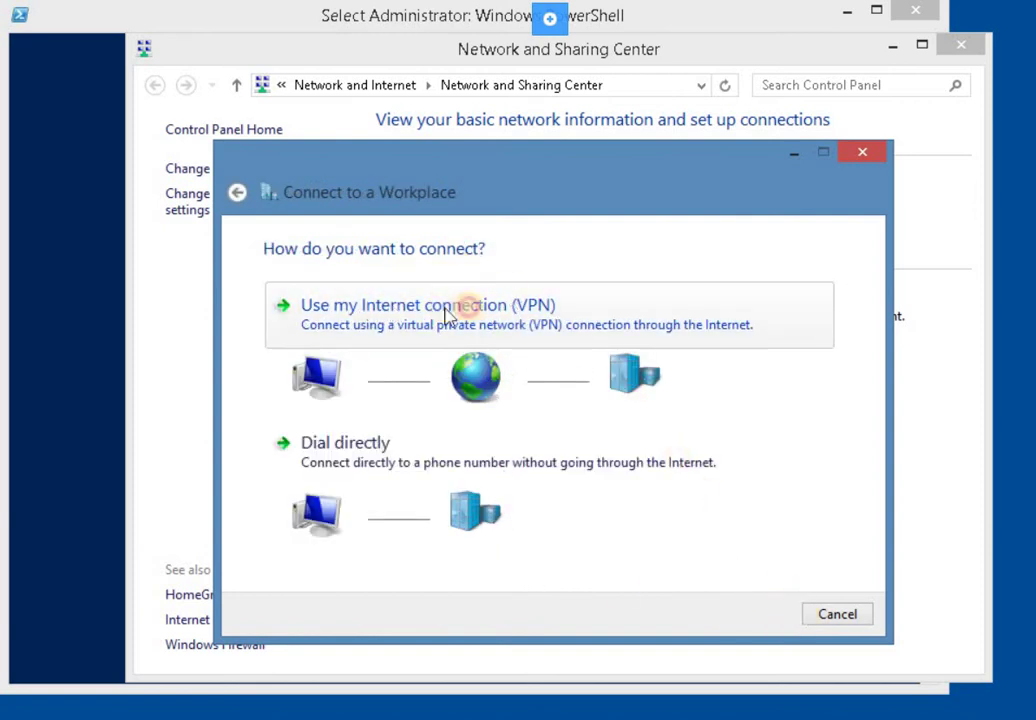
pyautogui.click(580, 326)
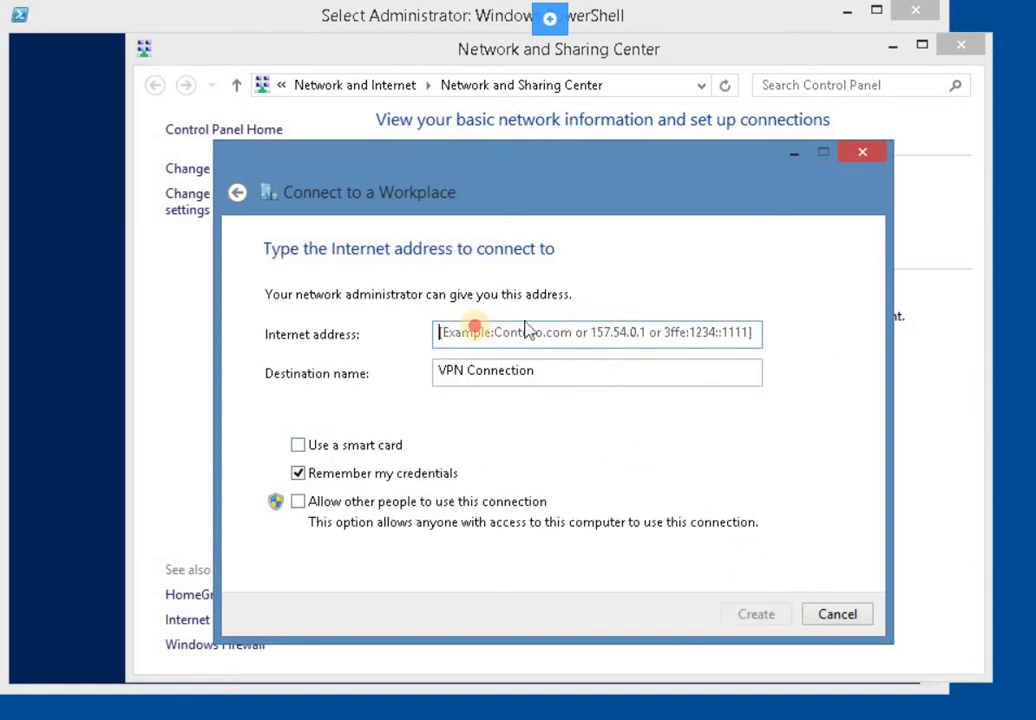
pyautogui.click(477, 327)
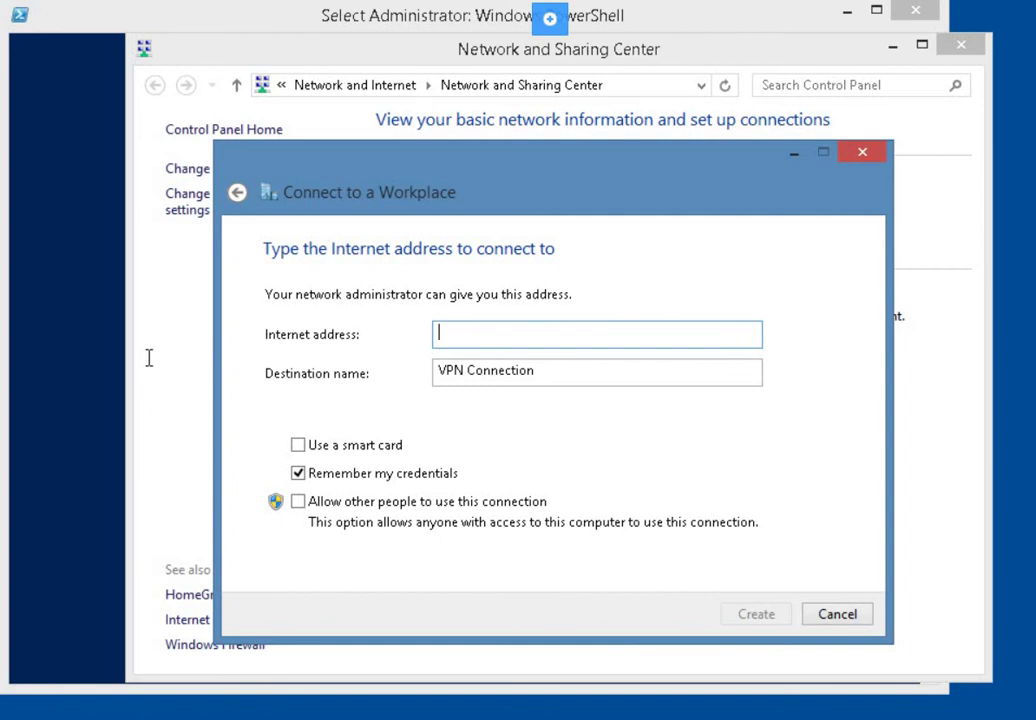
# Enter 192.168.0.20, name it 'Practice Labs VPN Connection', allow other users, and create it
pyautogui.click(572, 334)
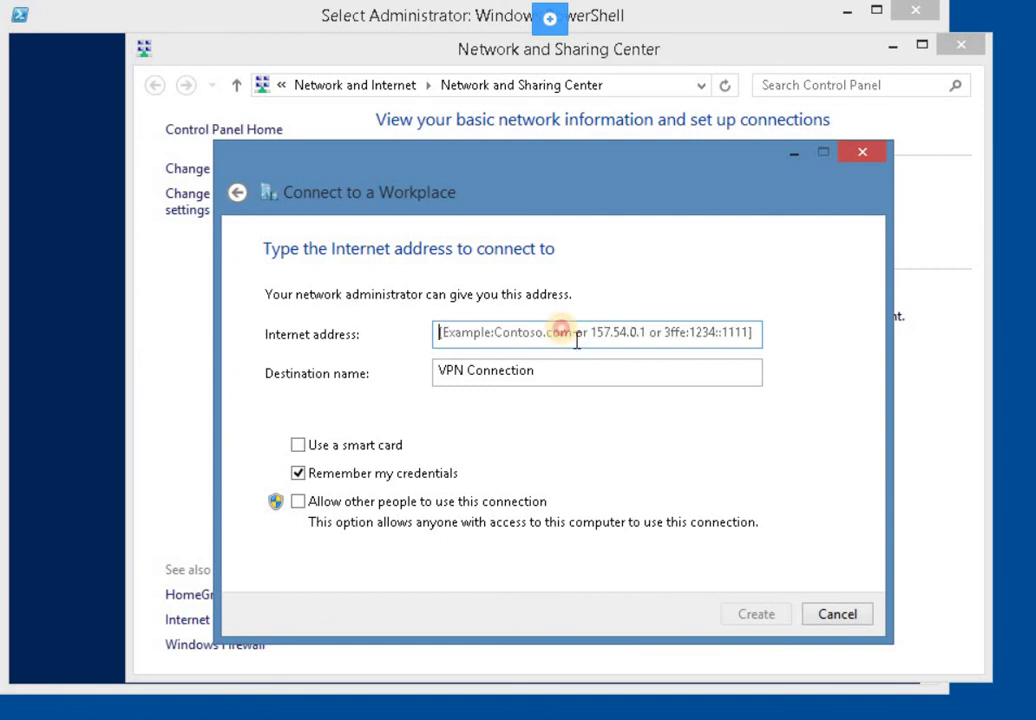
pyautogui.write('19')
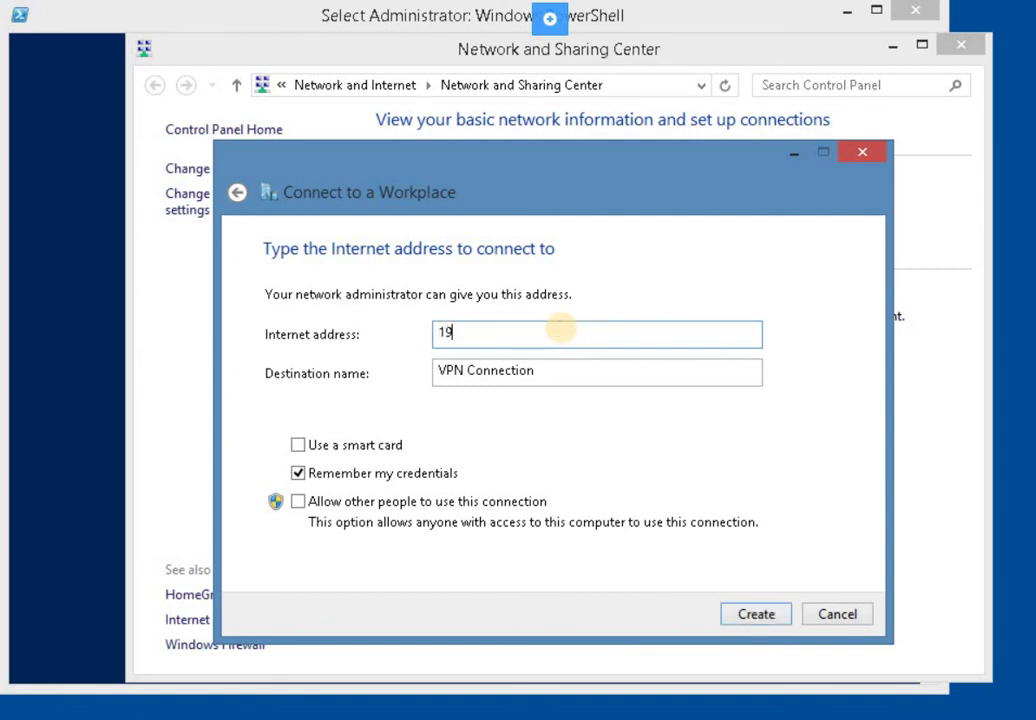
pyautogui.write('2.168.0.20')
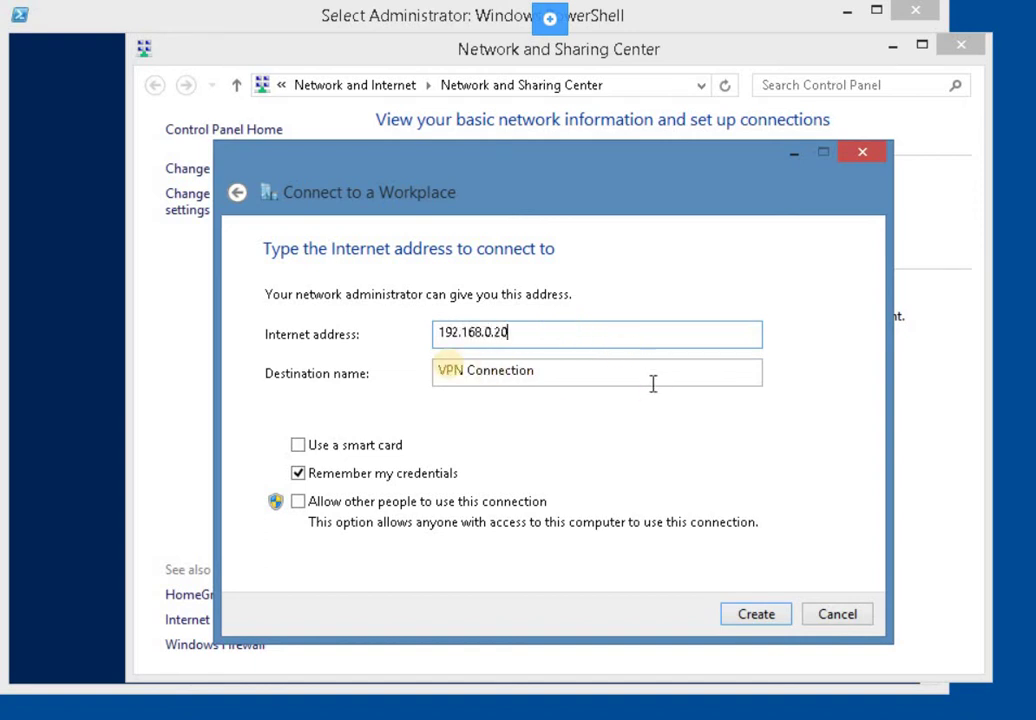
pyautogui.click(450, 365)
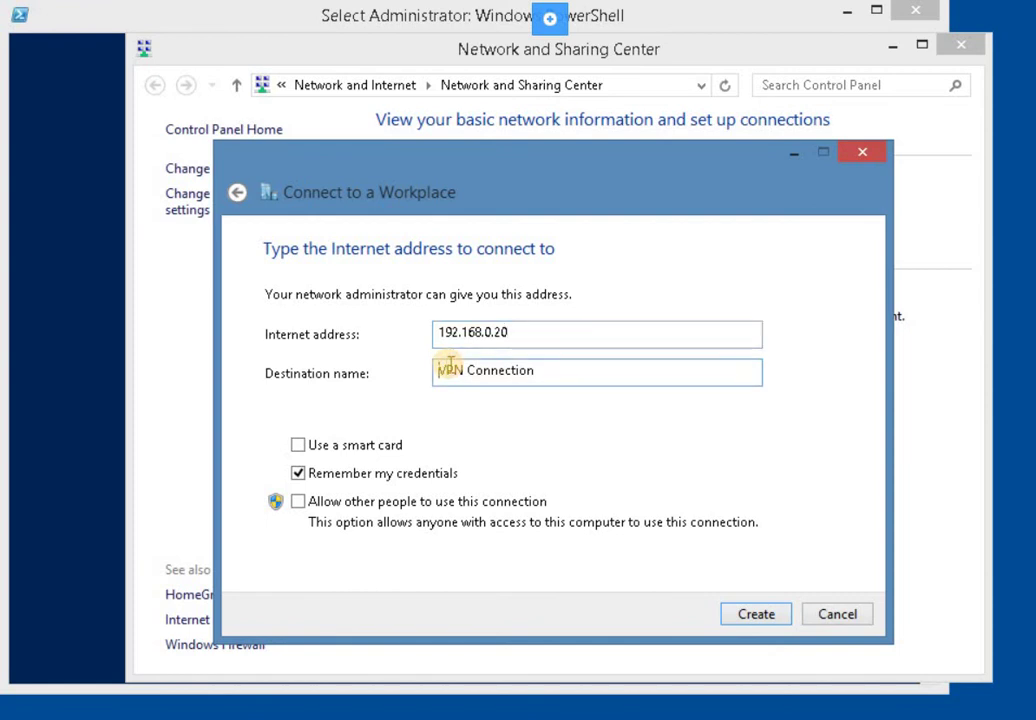
pyautogui.write('Practice Labs')
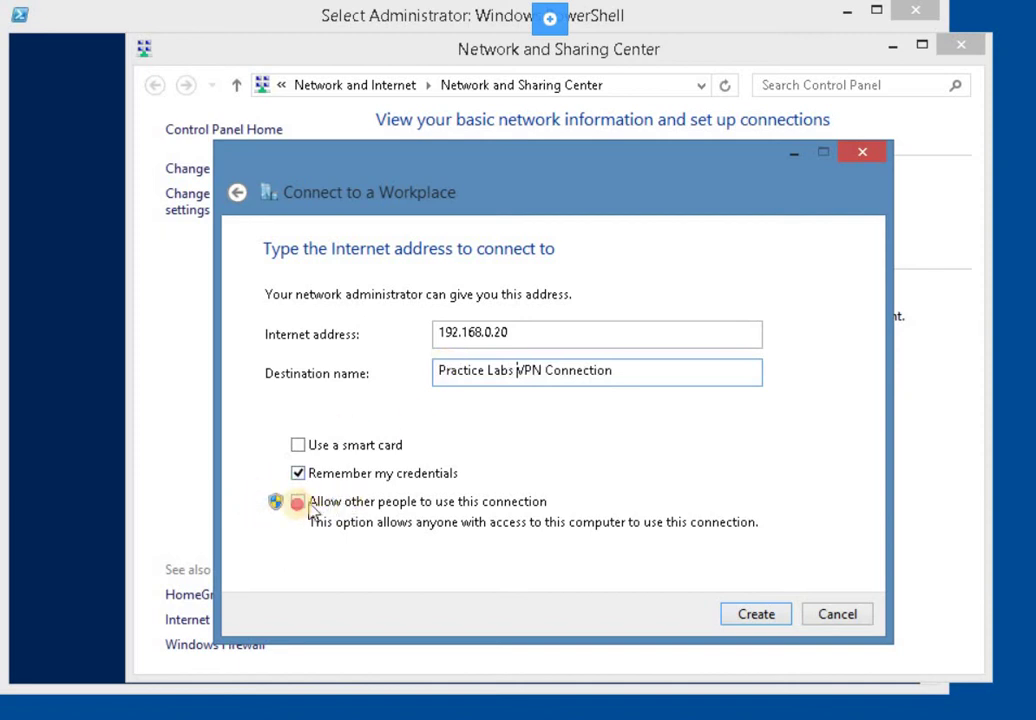
pyautogui.click(298, 503)
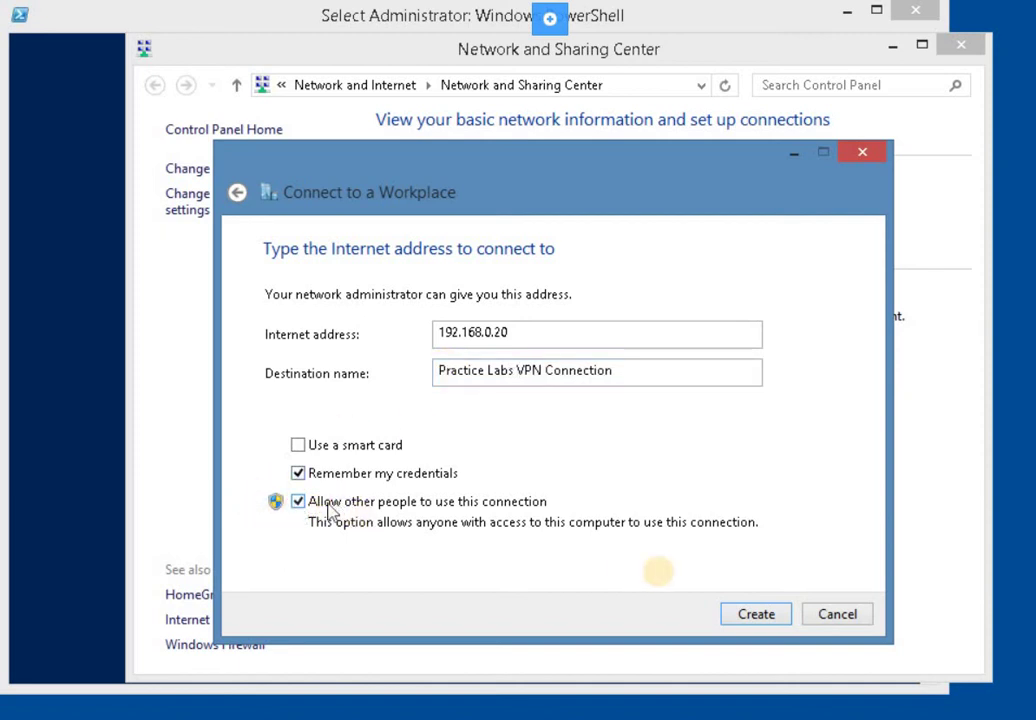
pyautogui.click(757, 614)
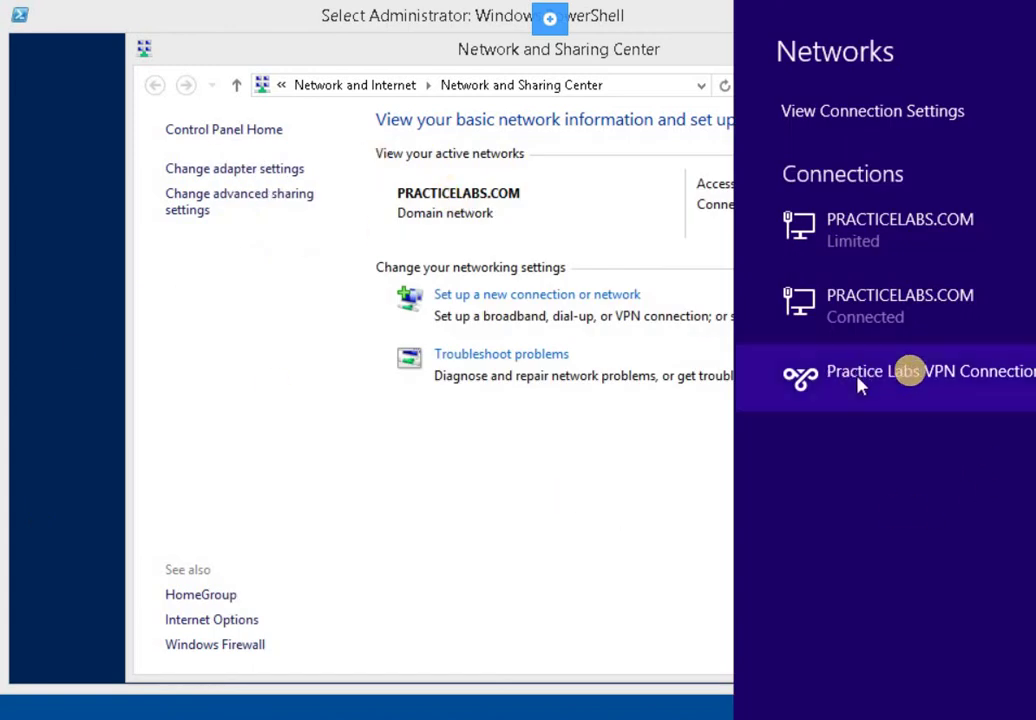
# Show the network connections list and bring up the Practice Labs VPN Connection context menu
pyautogui.click(260, 171)
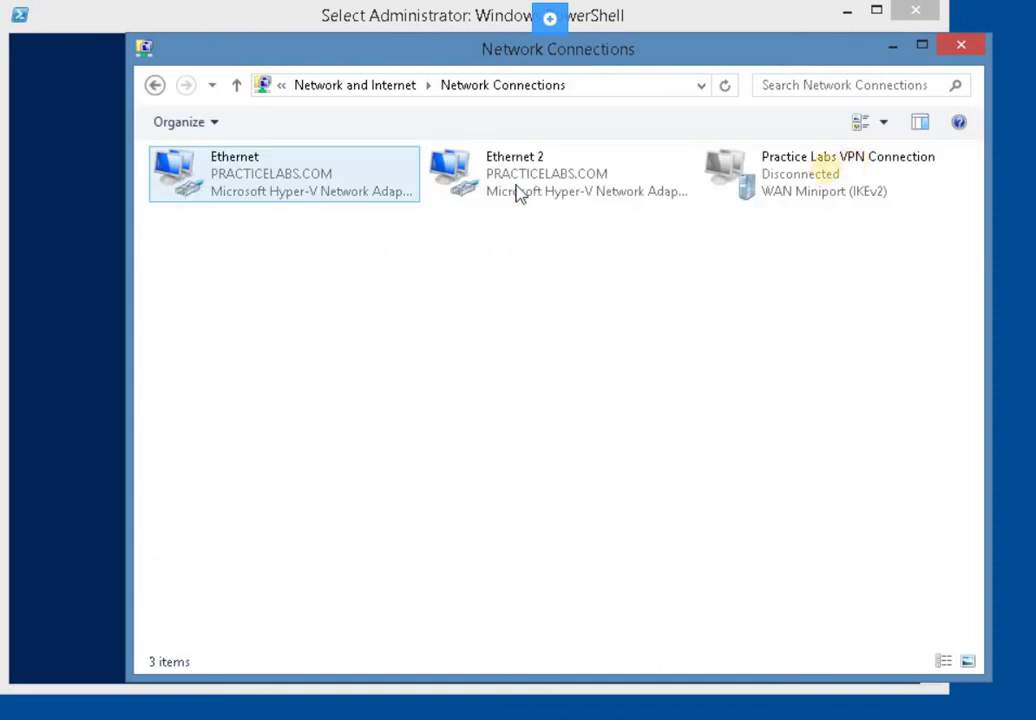
pyautogui.rightClick(837, 176)
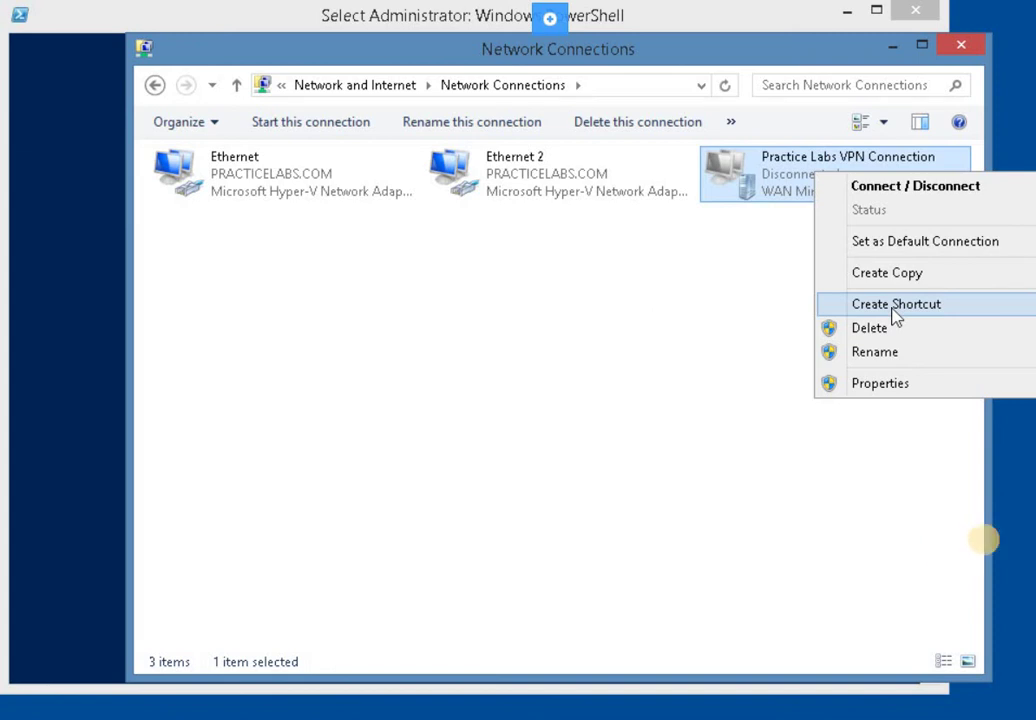
pyautogui.click(968, 500)
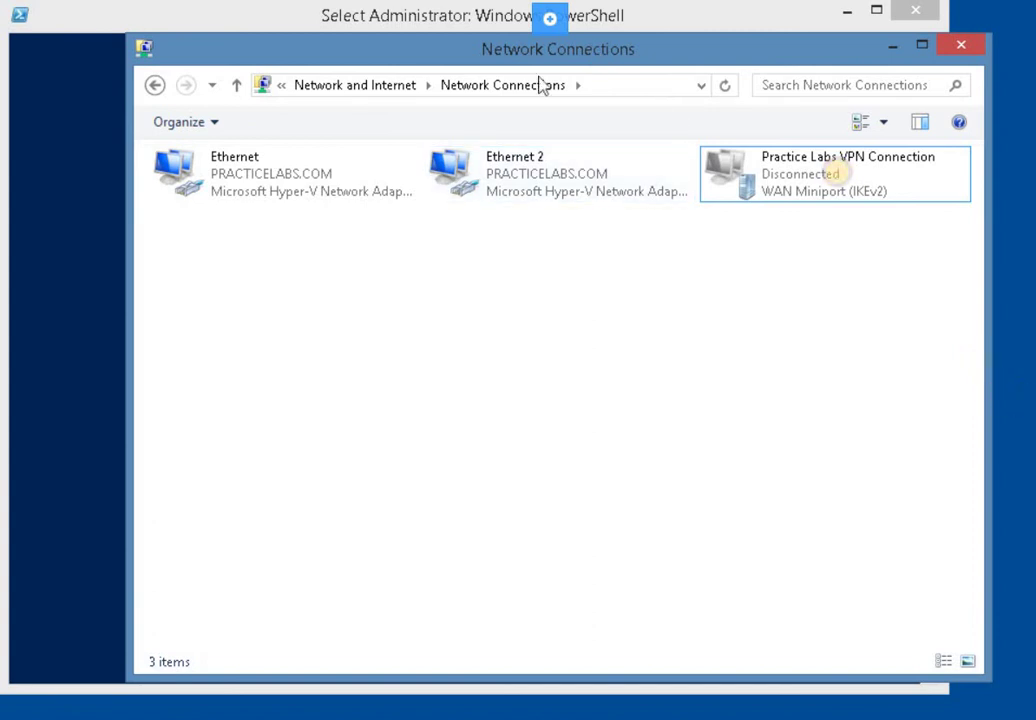
pyautogui.rightClick(840, 175)
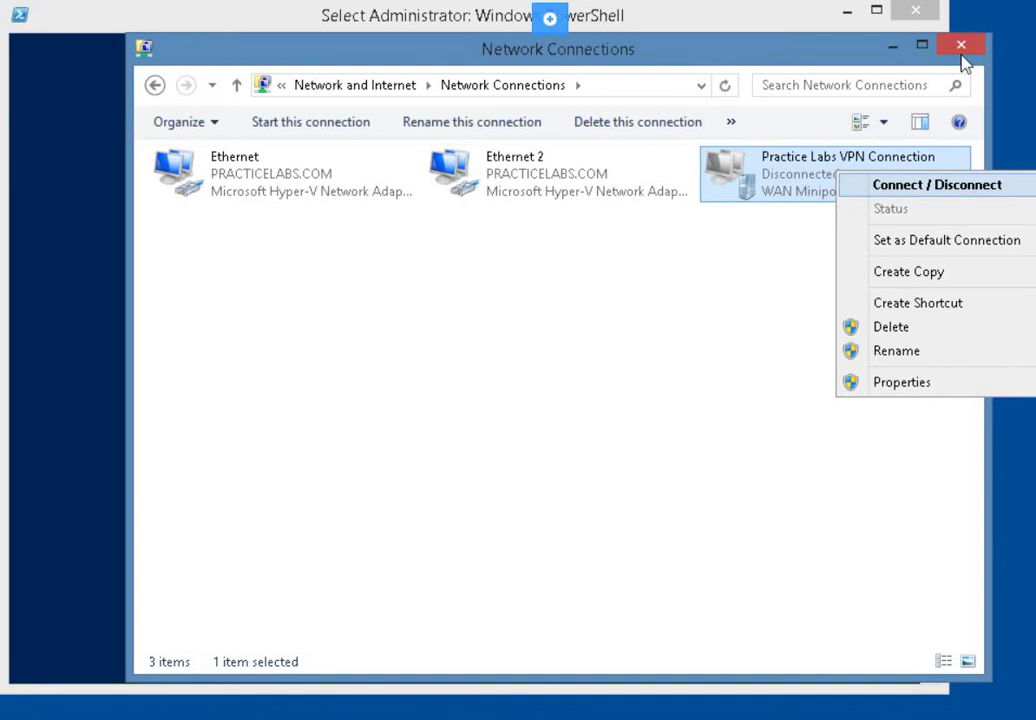
# Open the VPN connection's properties and allow MS-CHAP v2 on the Security tab
pyautogui.press('r')
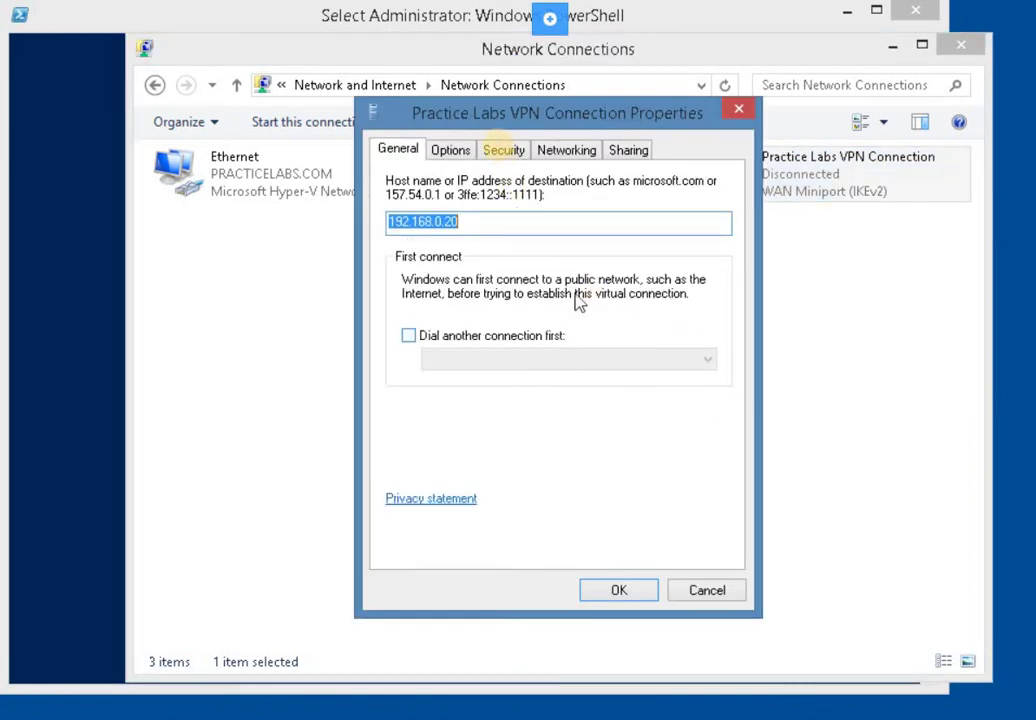
pyautogui.click(503, 149)
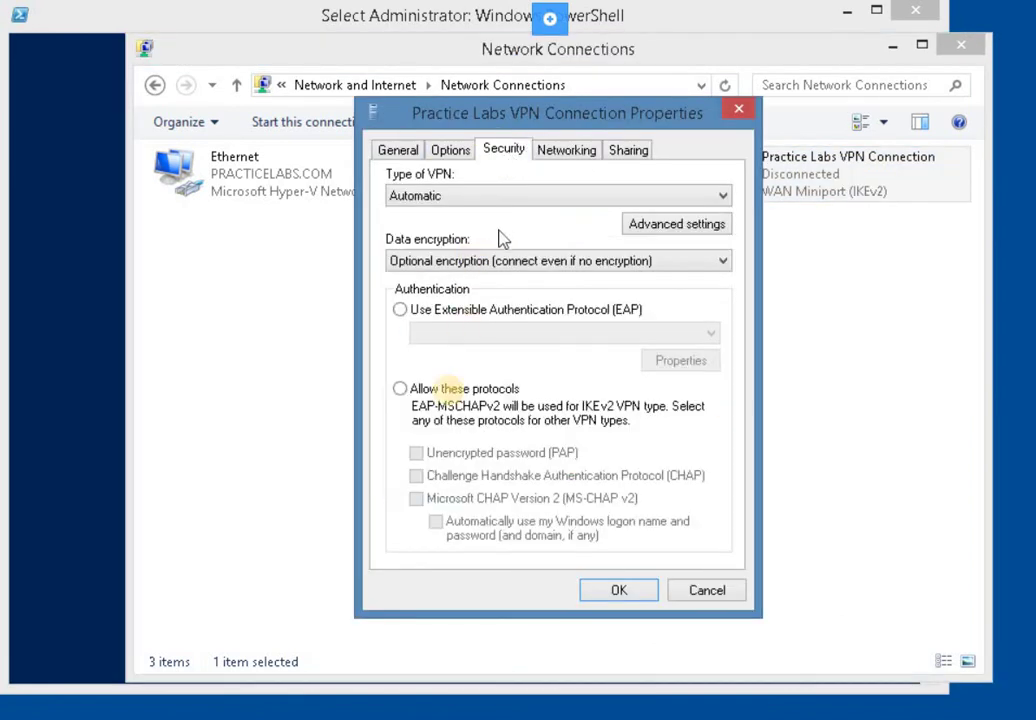
pyautogui.click(405, 390)
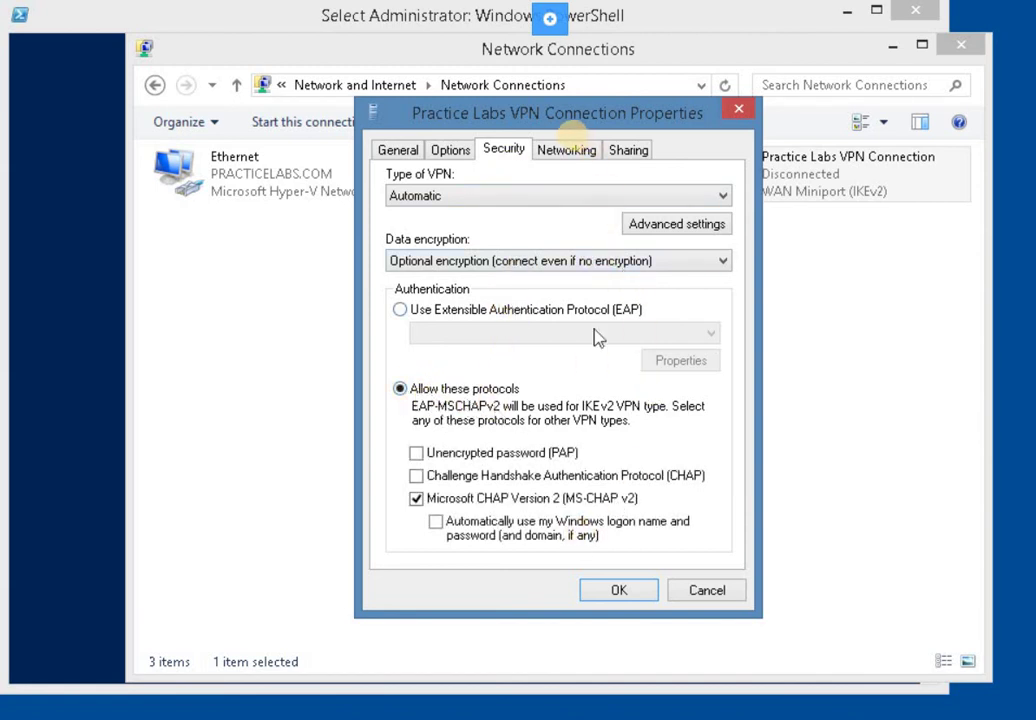
# Turn off 'Use default gateway on remote network' in advanced IPv4 settings and save all dialogs
pyautogui.click(567, 150)
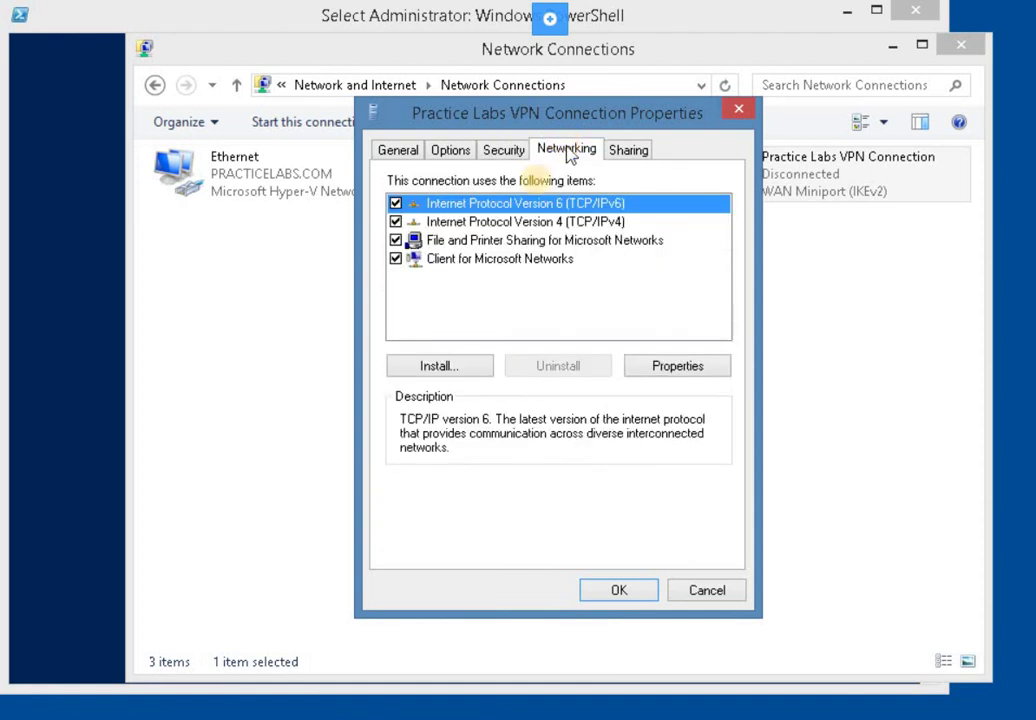
pyautogui.click(536, 222)
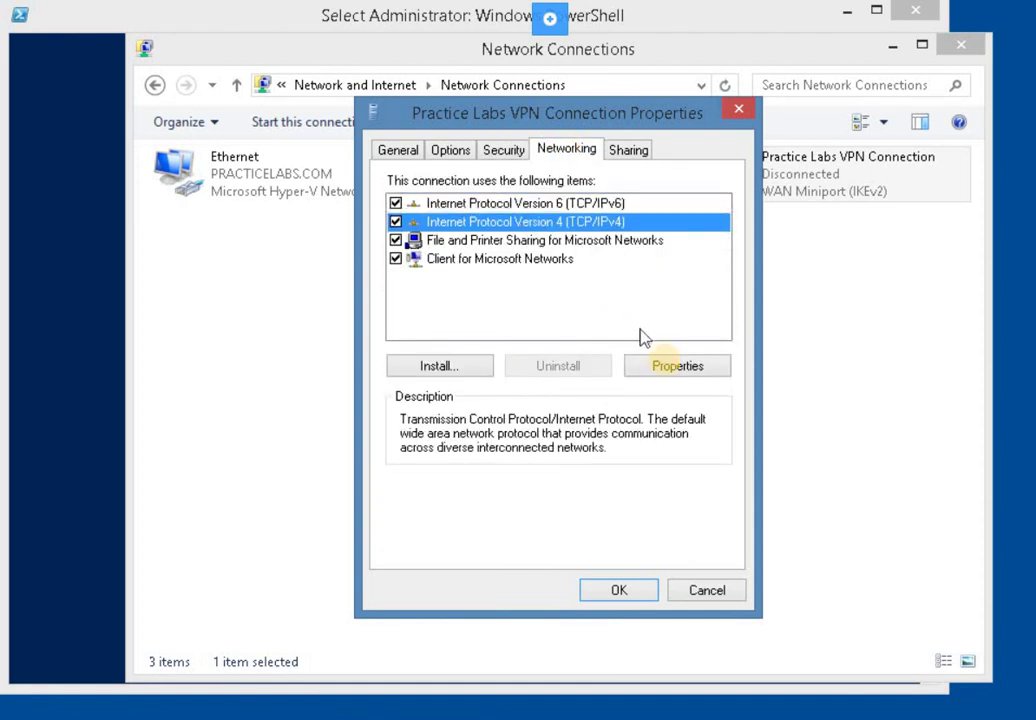
pyautogui.click(667, 366)
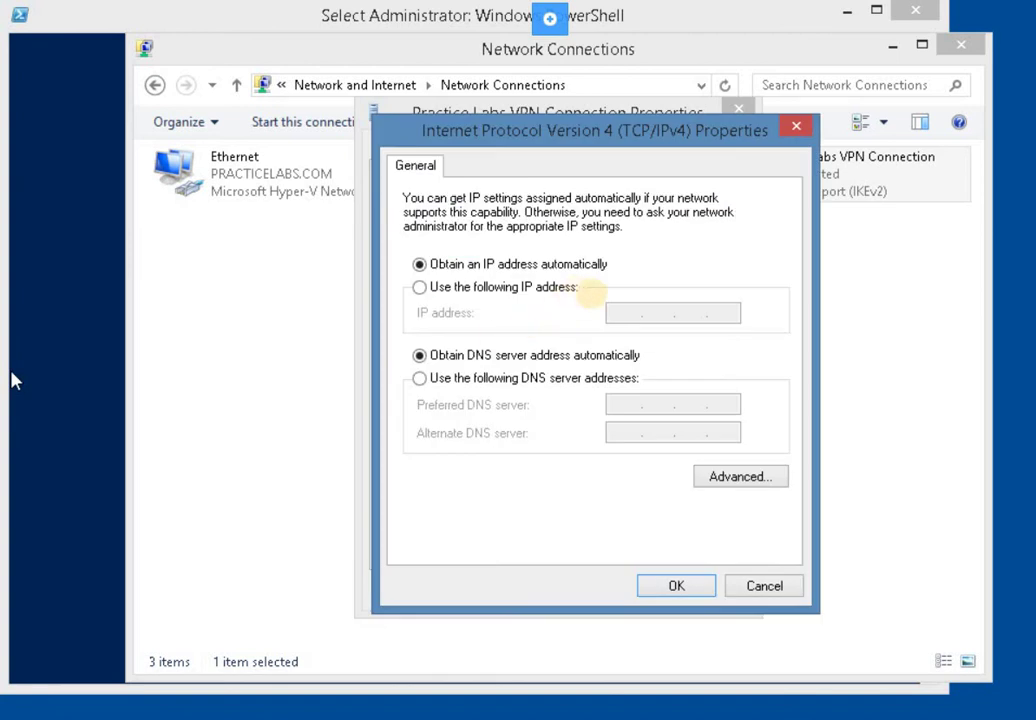
pyautogui.click(735, 477)
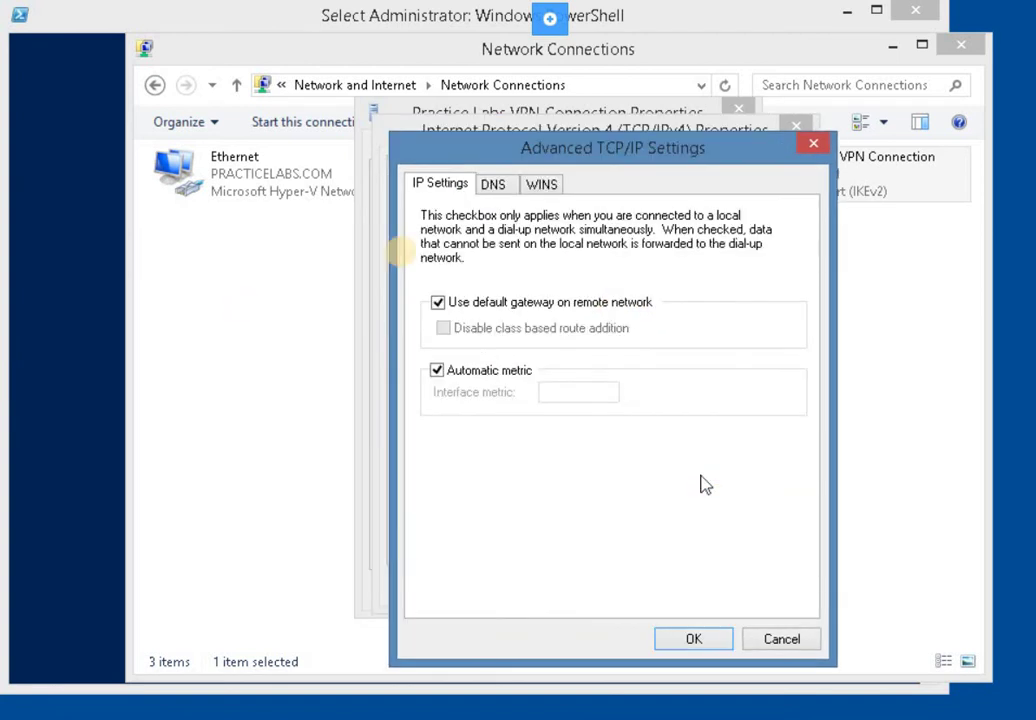
pyautogui.click(460, 305)
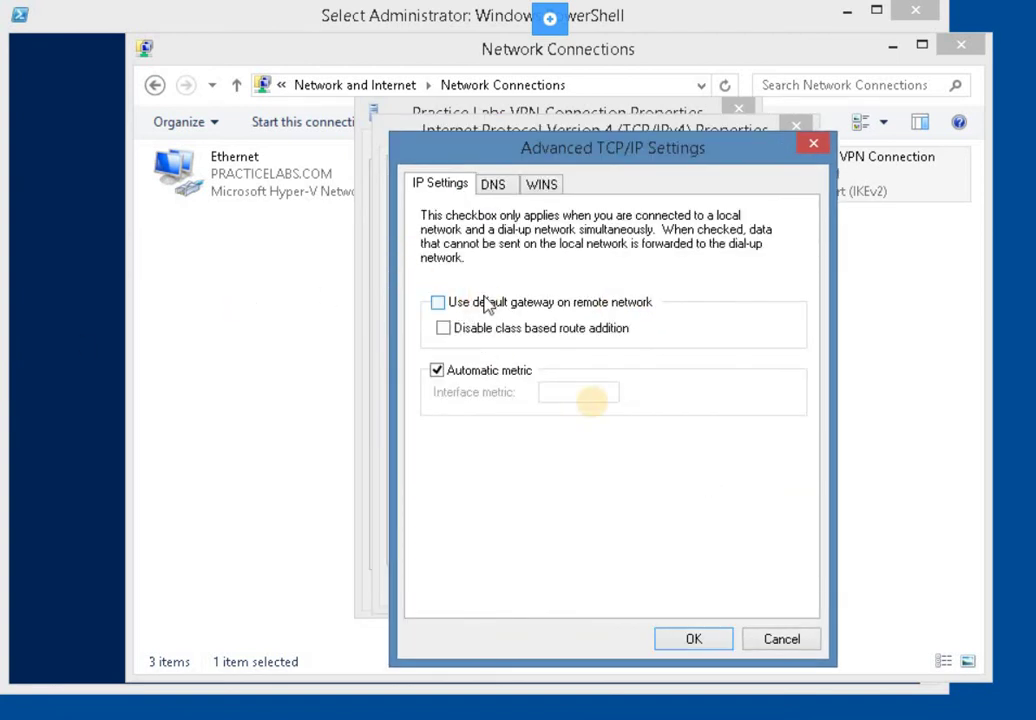
pyautogui.click(690, 644)
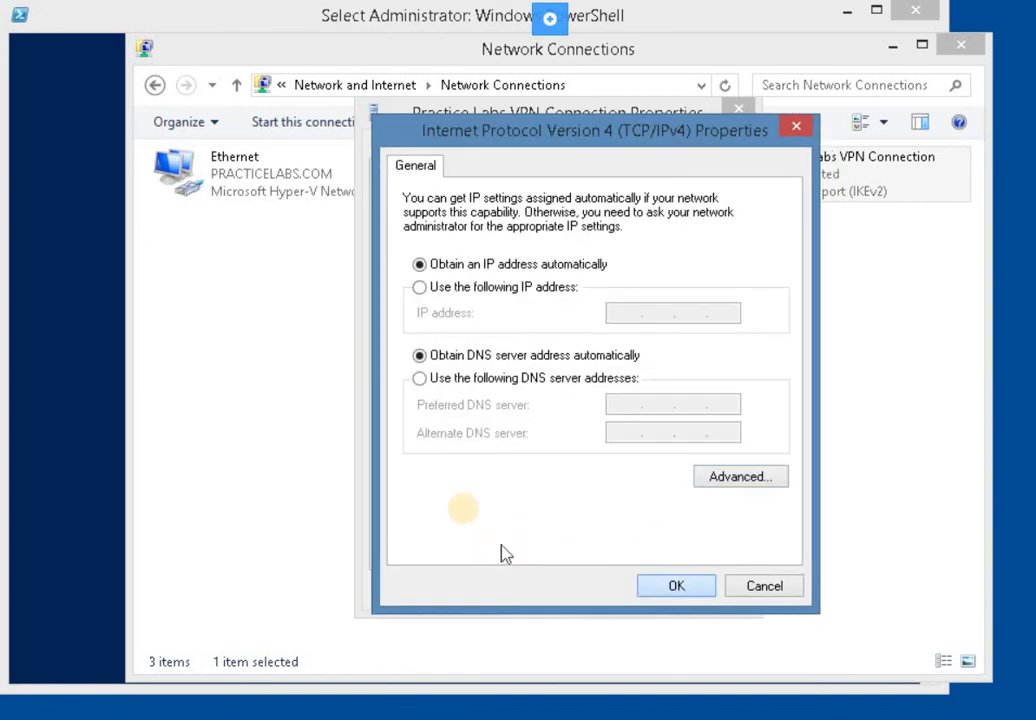
pyautogui.press('Return')
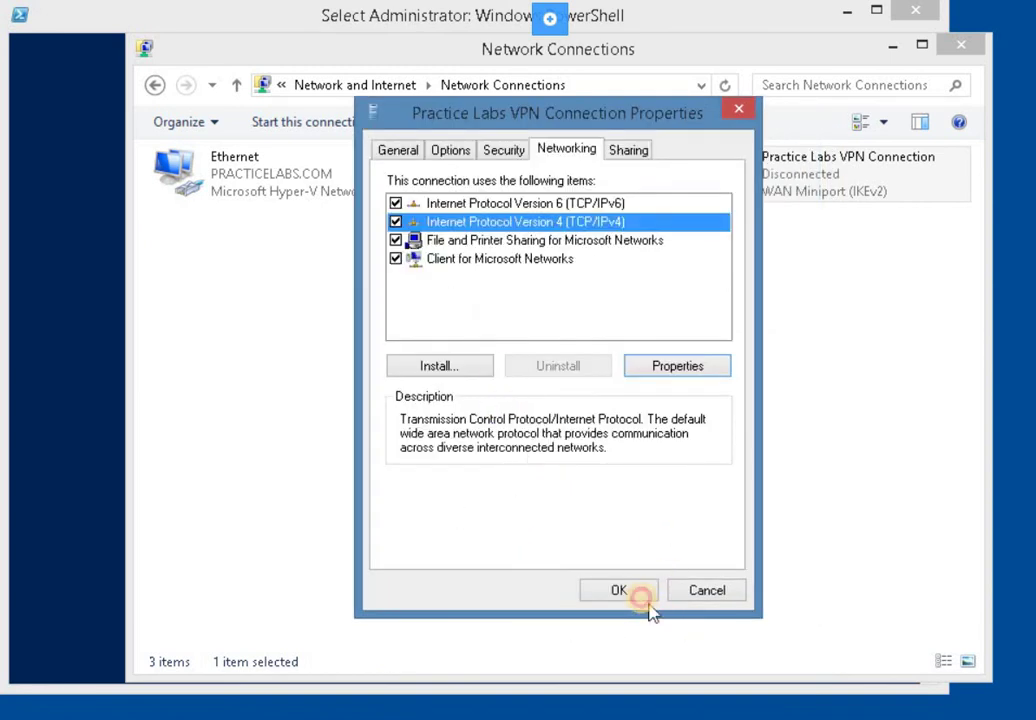
pyautogui.click(641, 598)
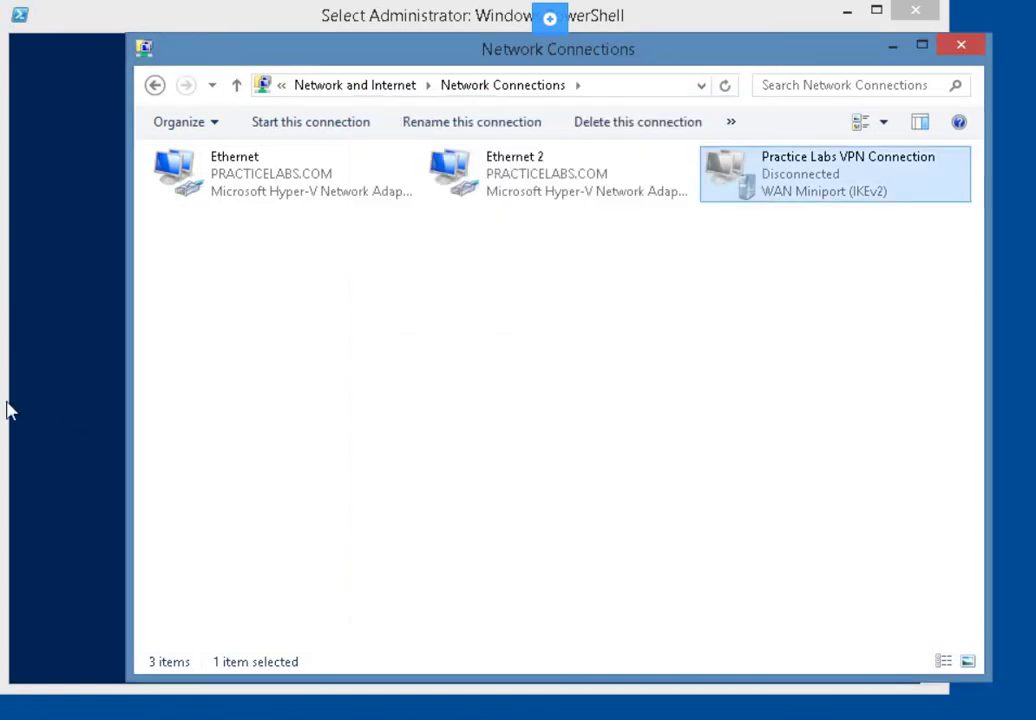
# Start connecting Practice Labs VPN Connection from the Networks pane
pyautogui.rightClick(824, 198)
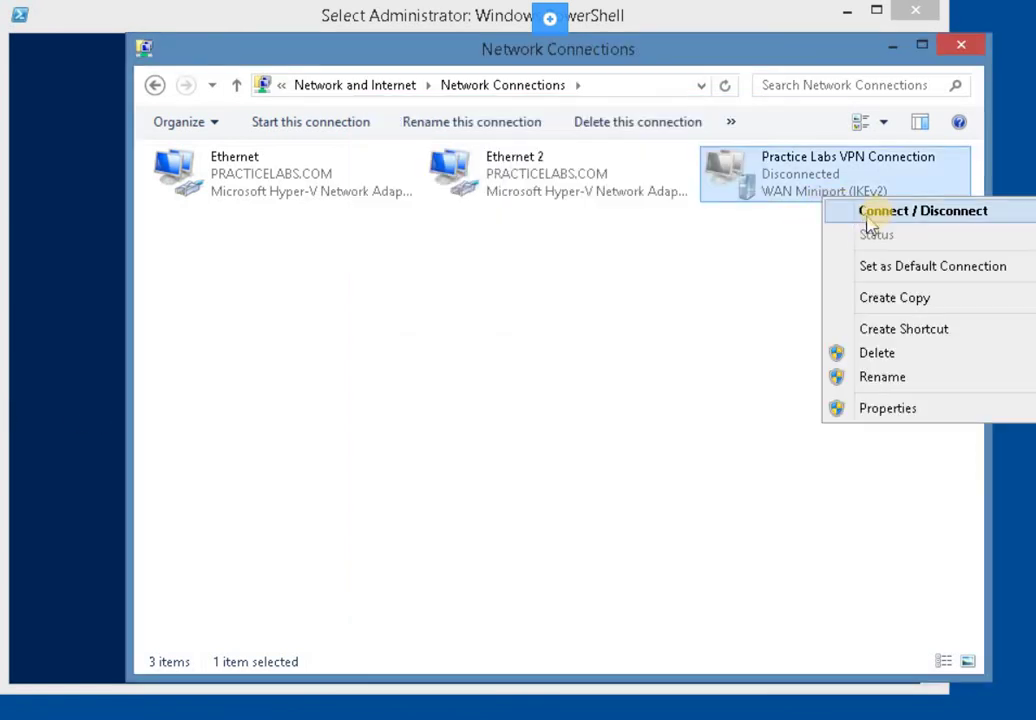
pyautogui.click(879, 220)
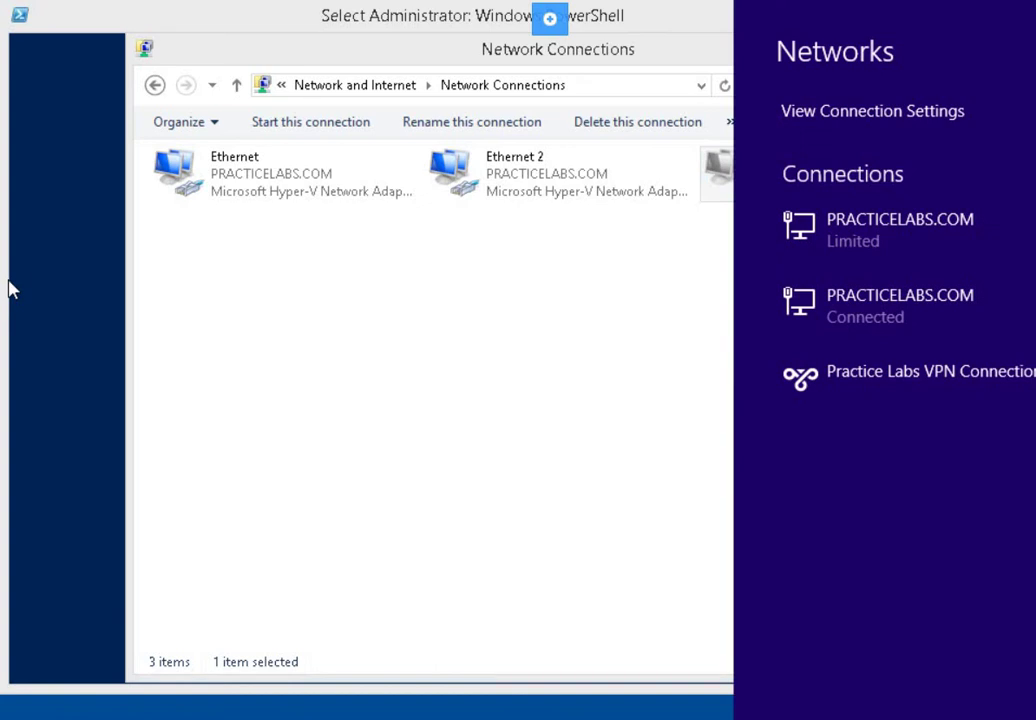
pyautogui.rightClick(845, 380)
pyautogui.click(885, 382)
pyautogui.click(995, 429)
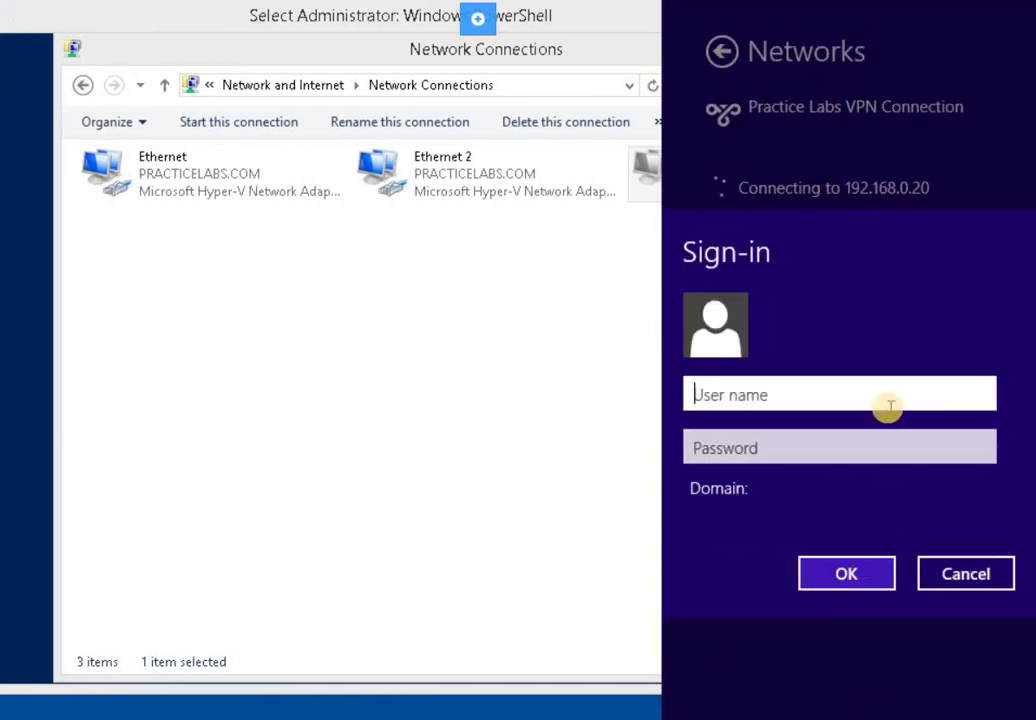
# Sign in with the domain administrator account and its password to connect
pyautogui.write('practice')
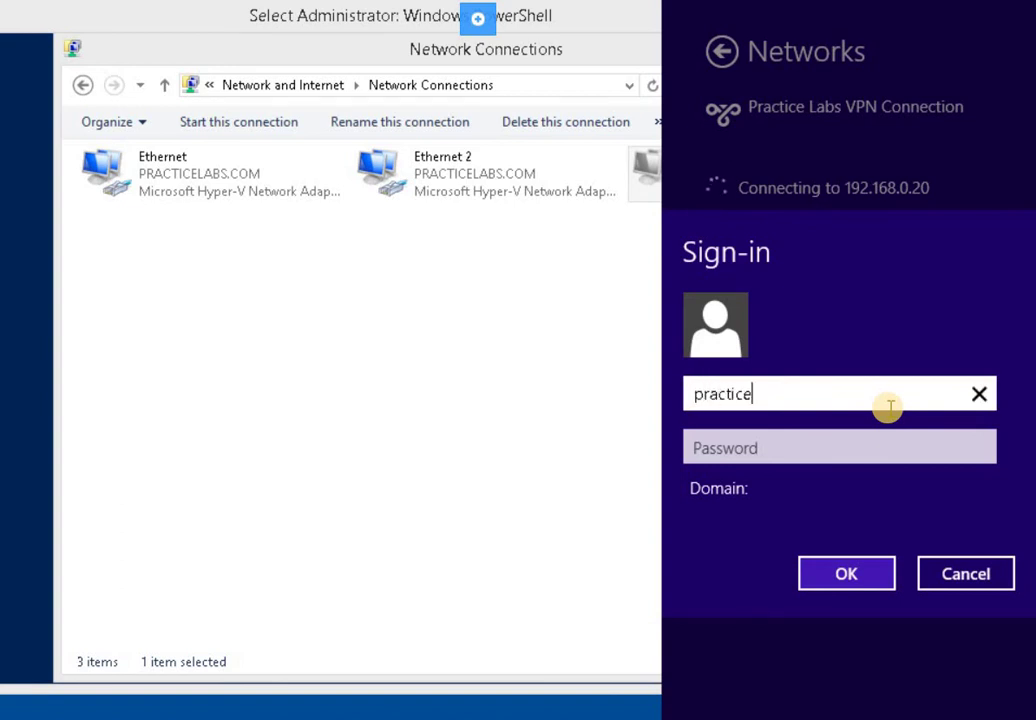
pyautogui.press('BackSpace')
pyautogui.press('BackSpace')
pyautogui.write('celabs\\adm')
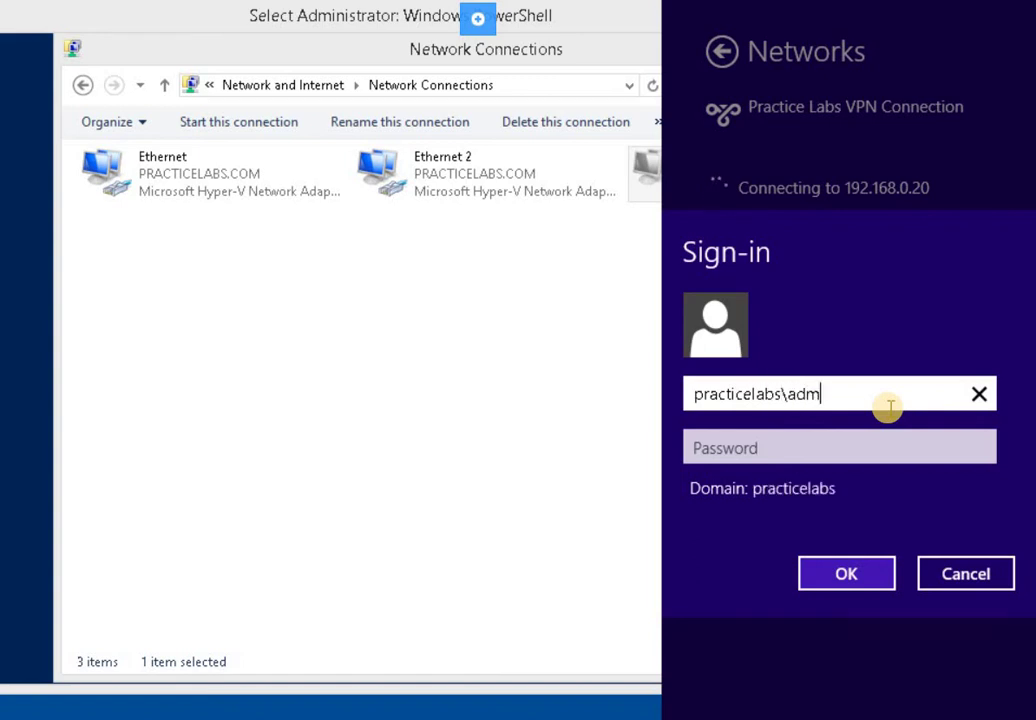
pyautogui.write('inistrator')
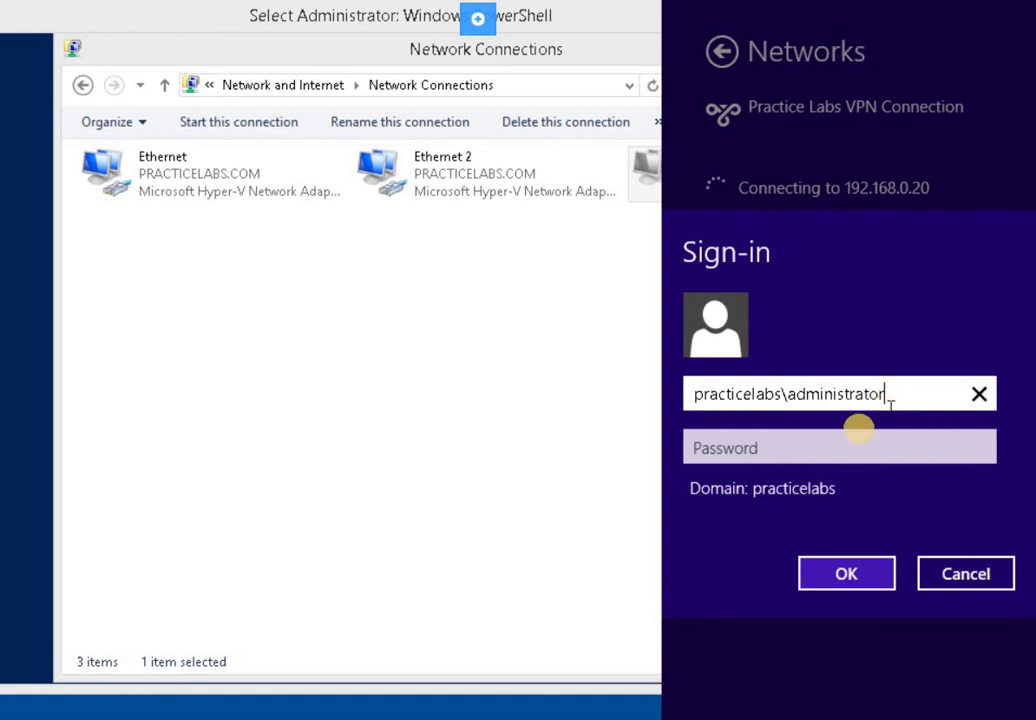
pyautogui.click(850, 436)
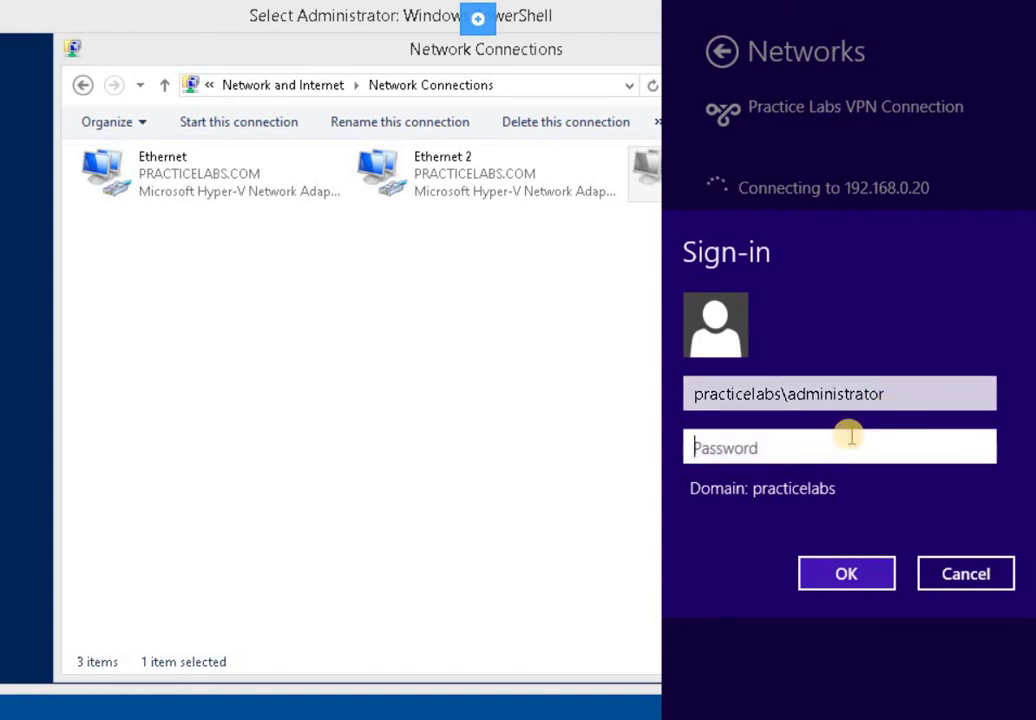
pyautogui.write('•')
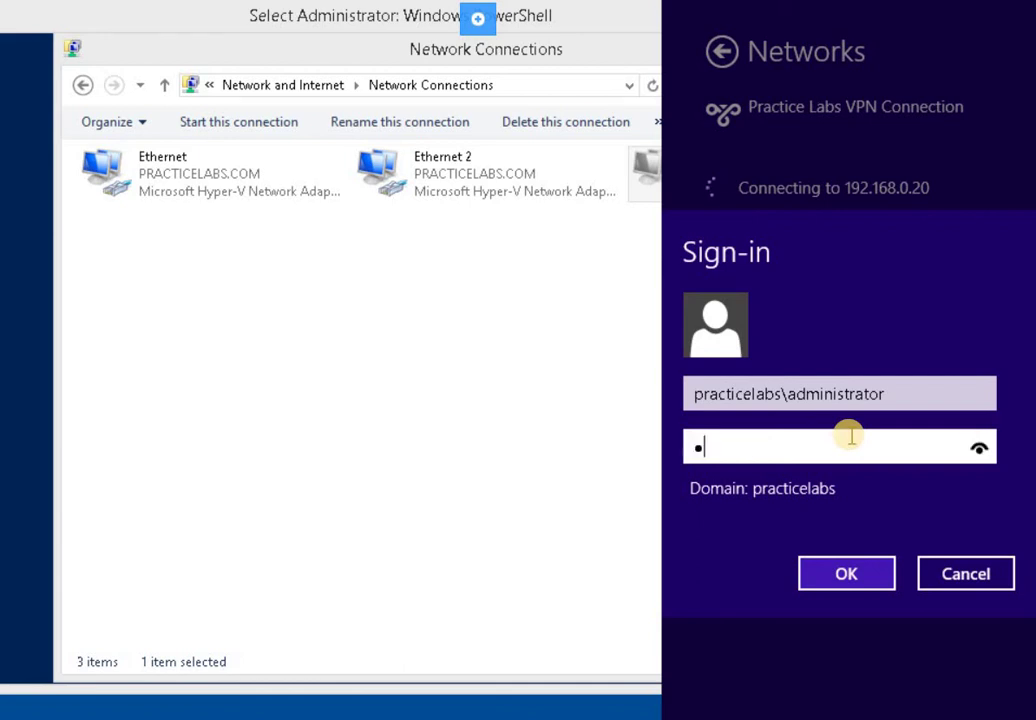
pyautogui.press('BackSpace')
pyautogui.write('••••••••')
pyautogui.press('Return')
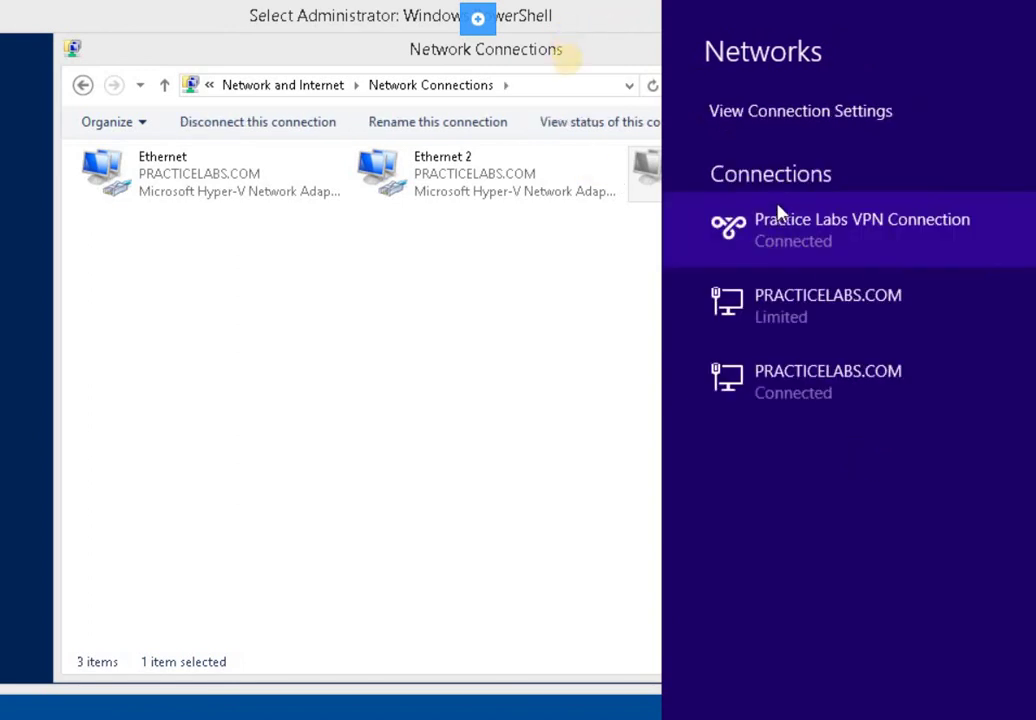
# Show the Details tab of Practice Labs VPN Connection Status: MS CHAP V2, MPPE 128, client 10.10.0.101
pyautogui.click(603, 232)
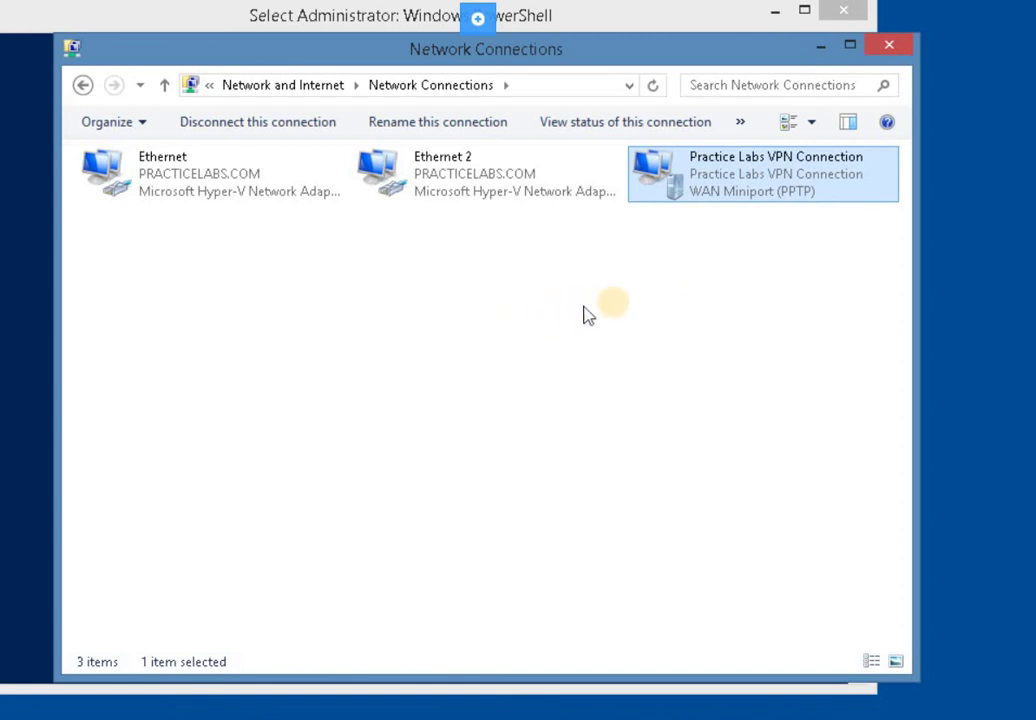
pyautogui.click(680, 292)
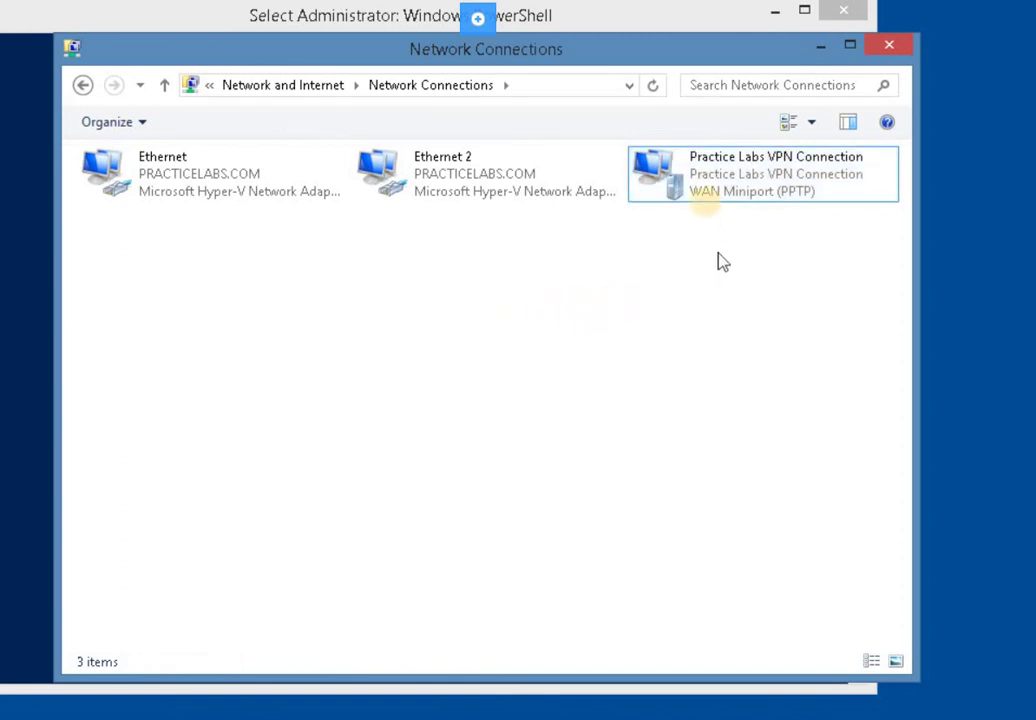
pyautogui.click(708, 210)
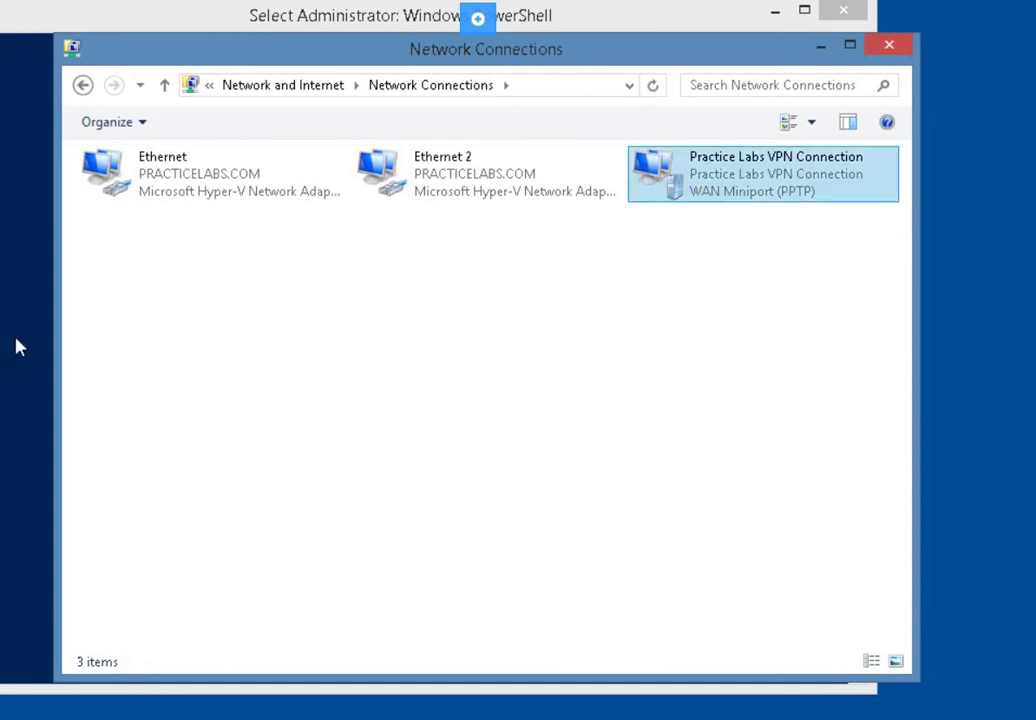
pyautogui.click(765, 182)
pyautogui.rightClick(764, 178)
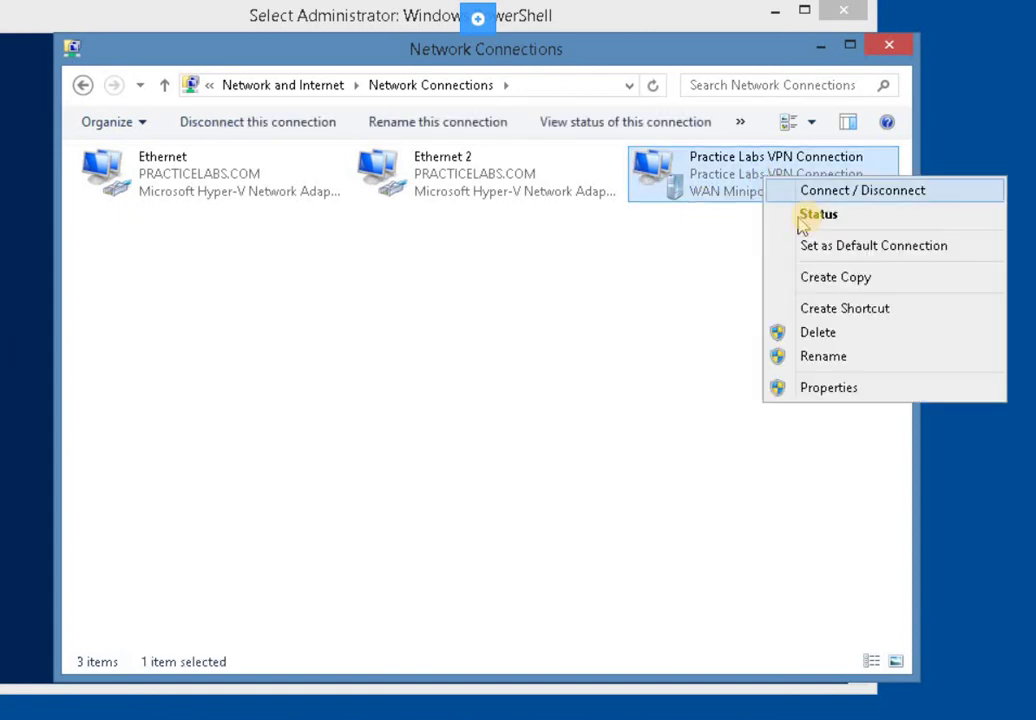
pyautogui.press('Return')
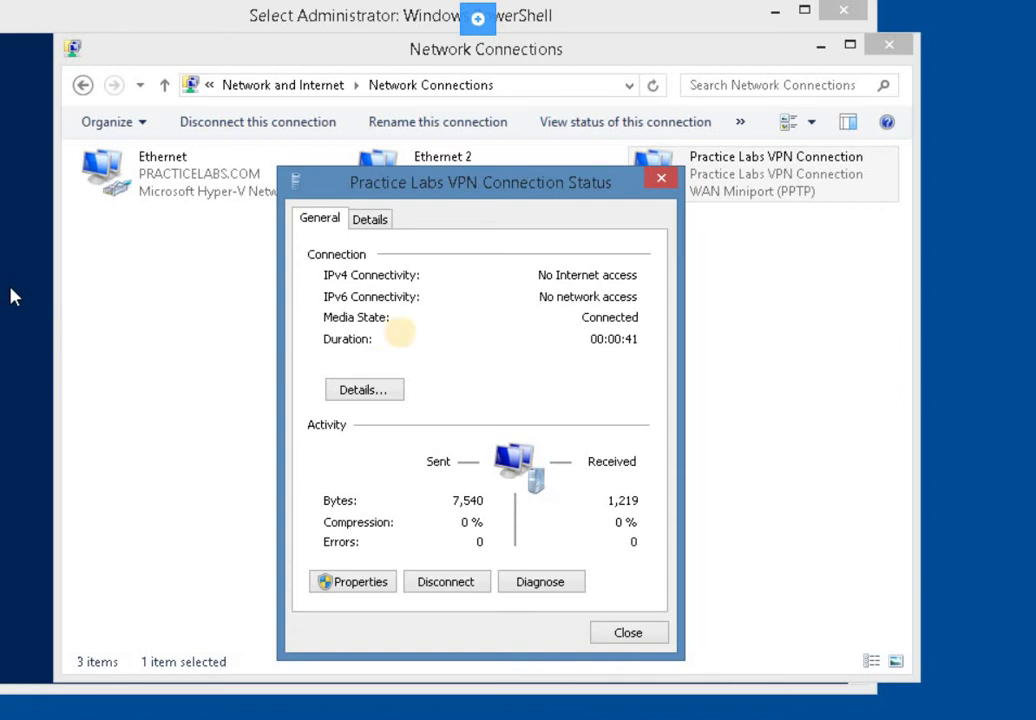
pyautogui.click(370, 220)
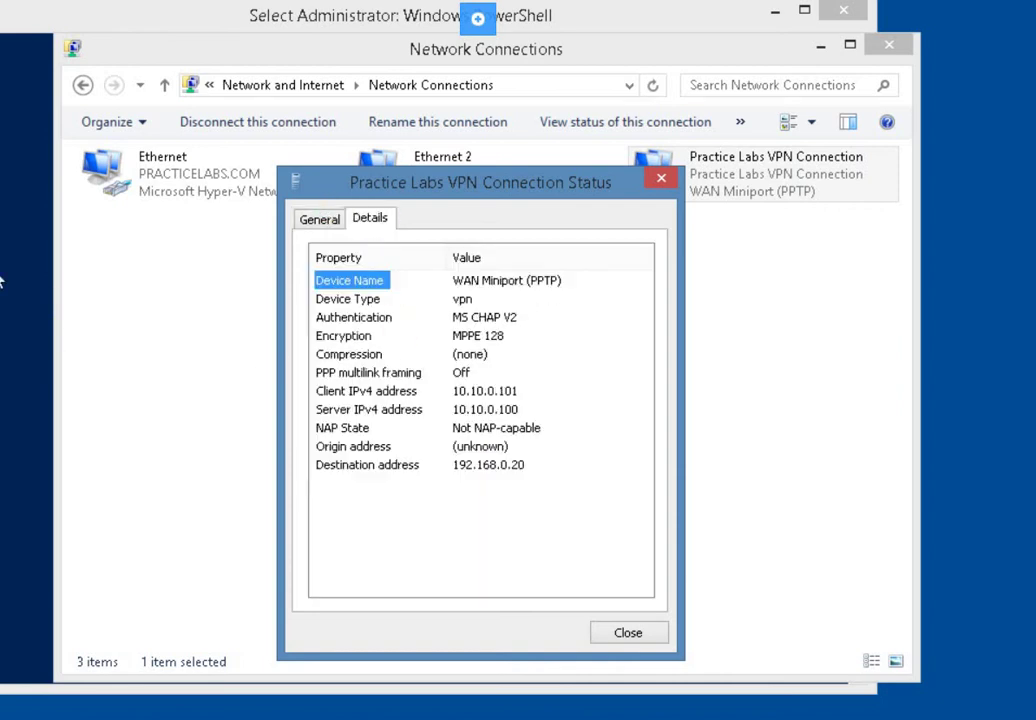
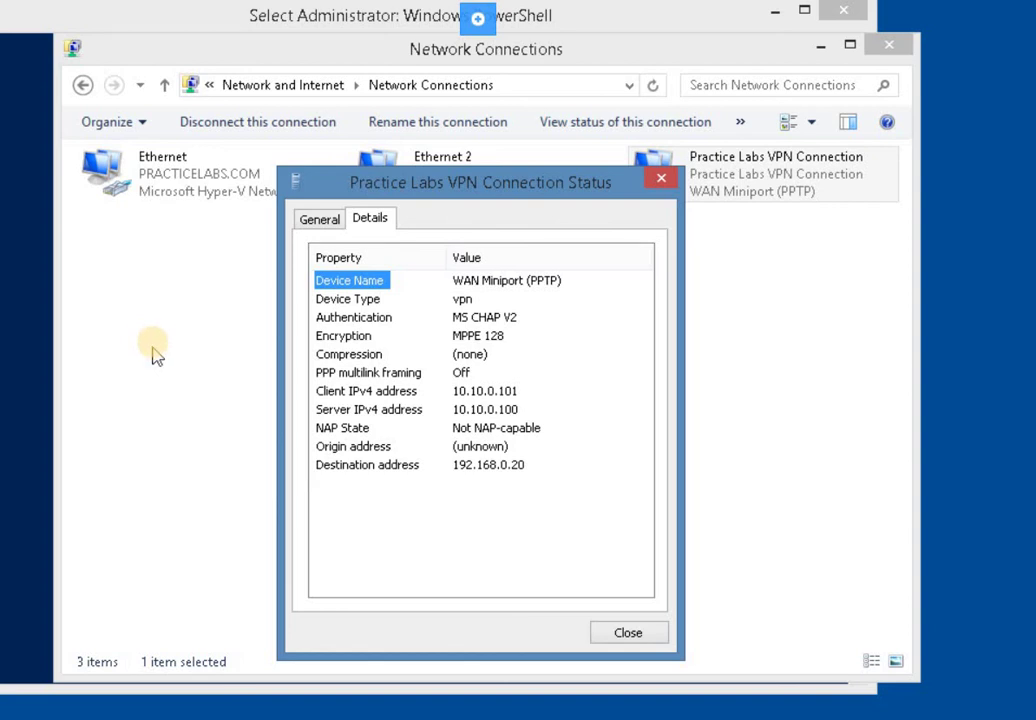
# Close the VPN connection details and the NPS console, then bring up File Explorer at This PC
pyautogui.click(620, 634)
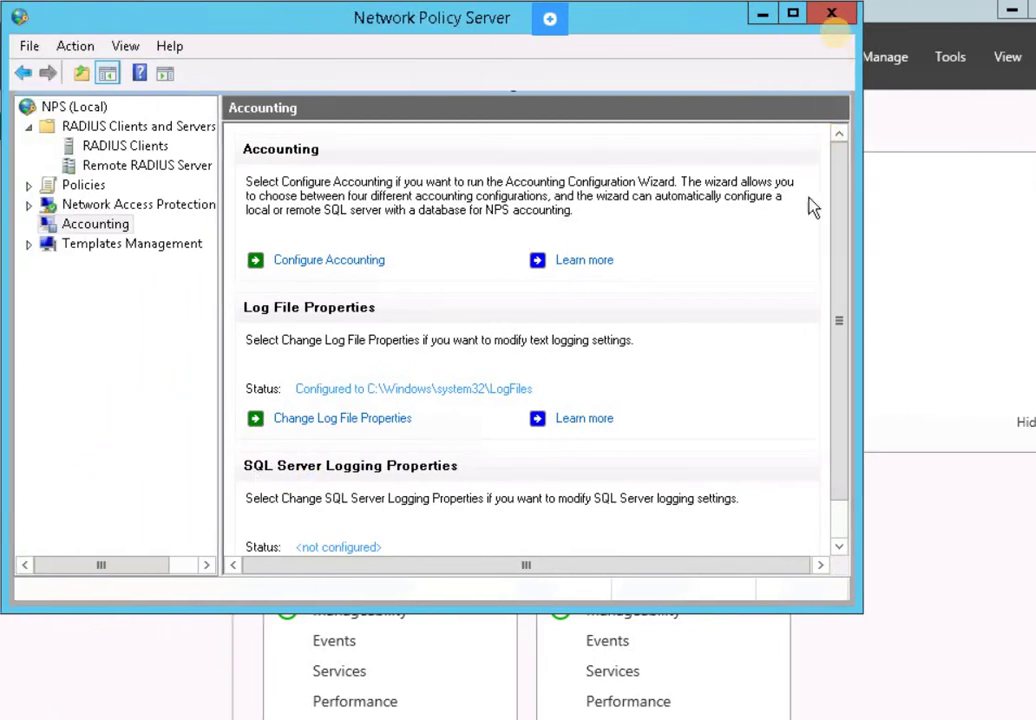
pyautogui.click(832, 12)
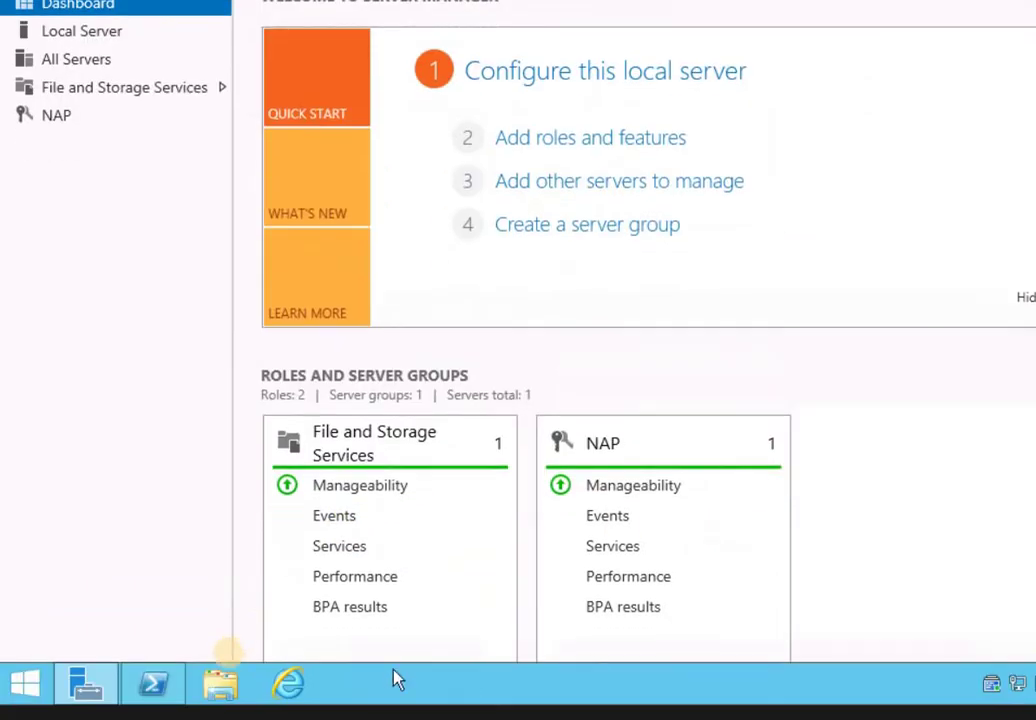
pyautogui.scroll(-2, 320, 630)
pyautogui.click(224, 686)
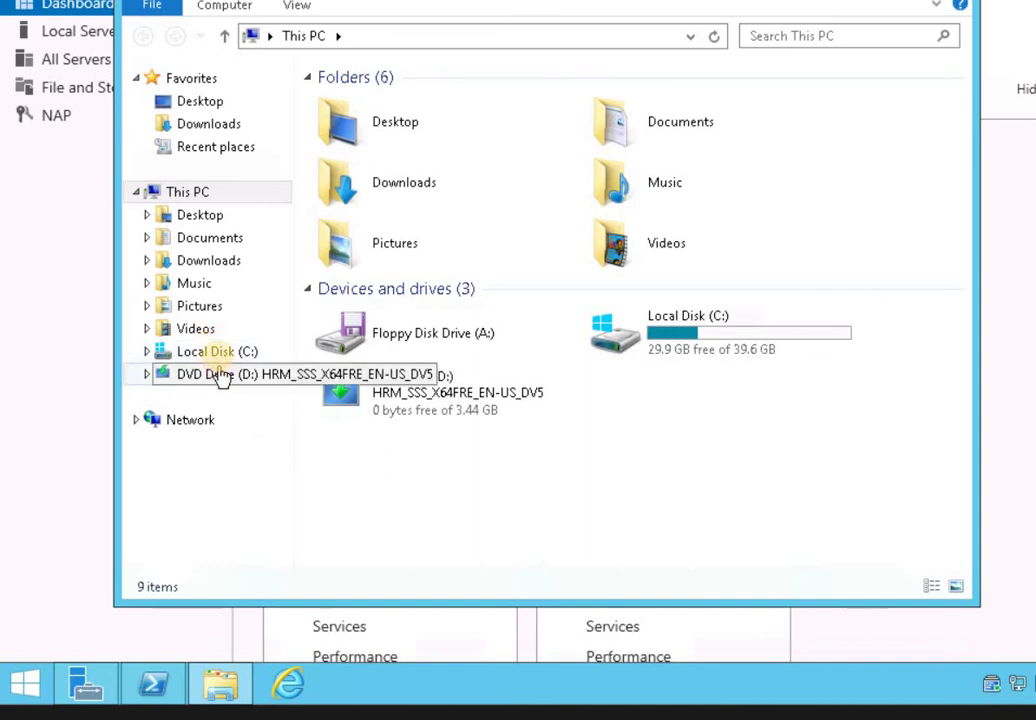
# Navigate to the C:\Windows\System32\LogFiles folder
pyautogui.click(217, 354)
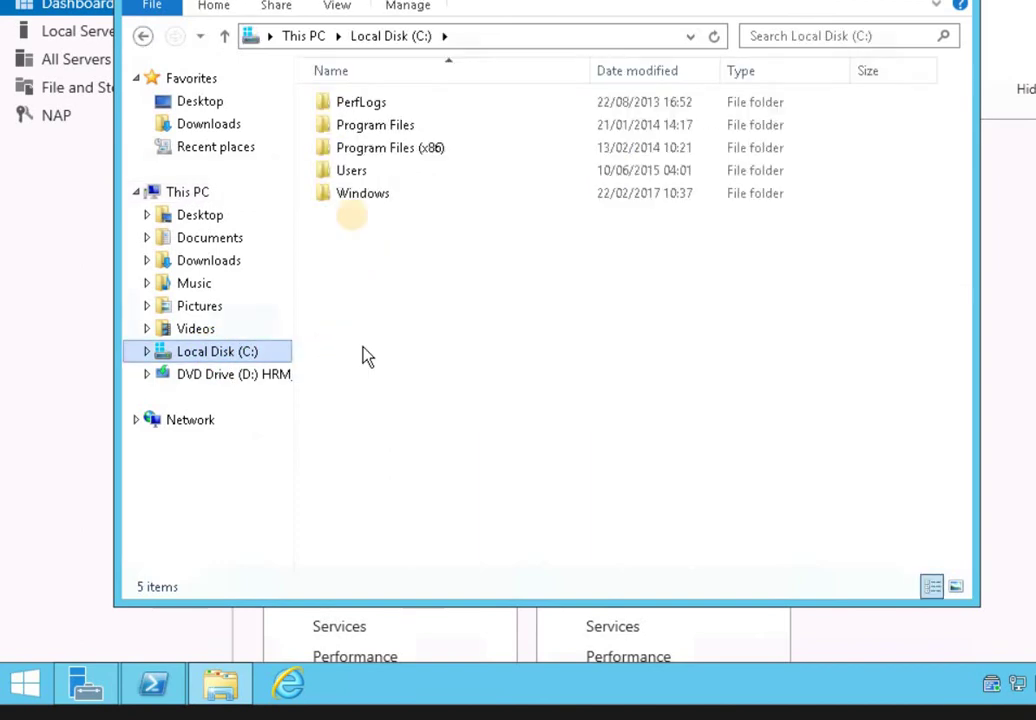
pyautogui.doubleClick(351, 196)
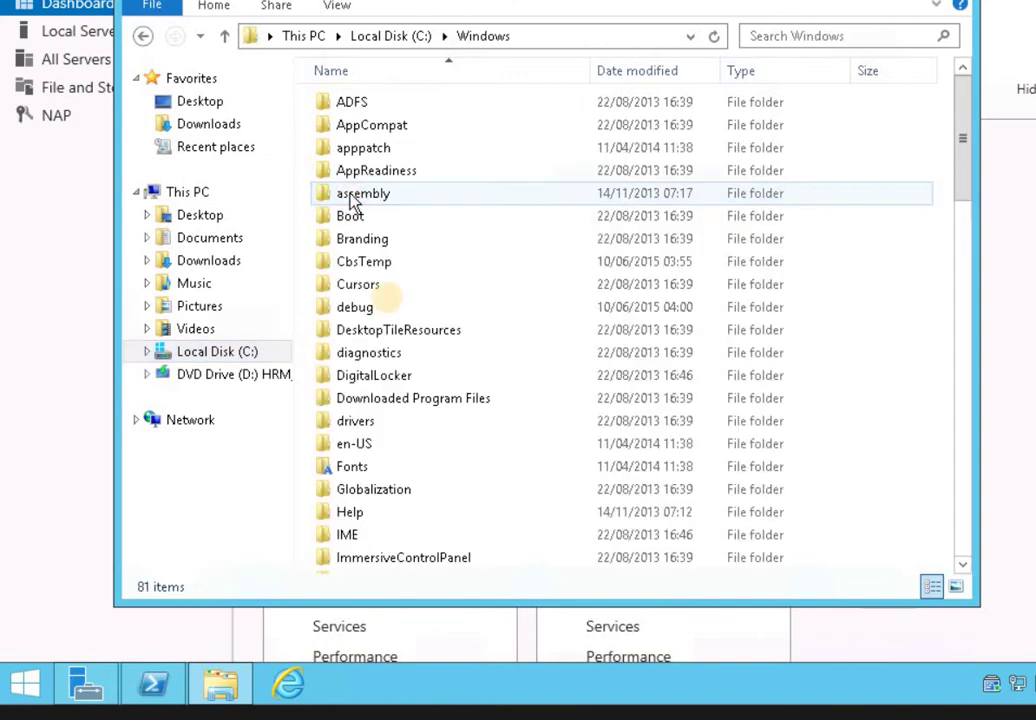
pyautogui.click(356, 425)
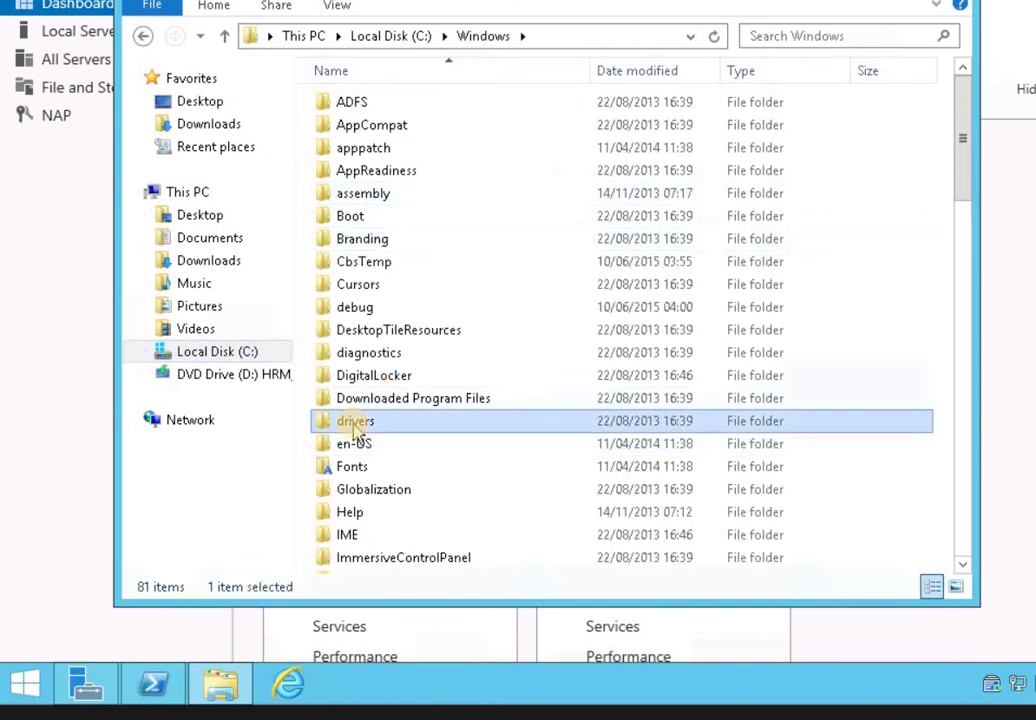
pyautogui.press('s')
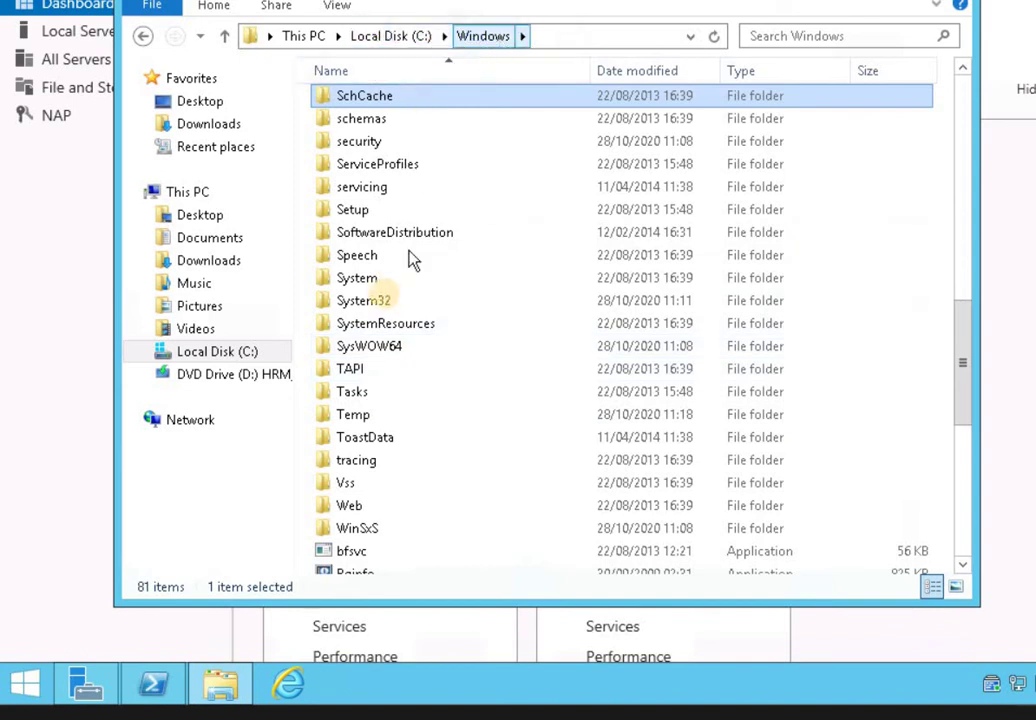
pyautogui.doubleClick(384, 302)
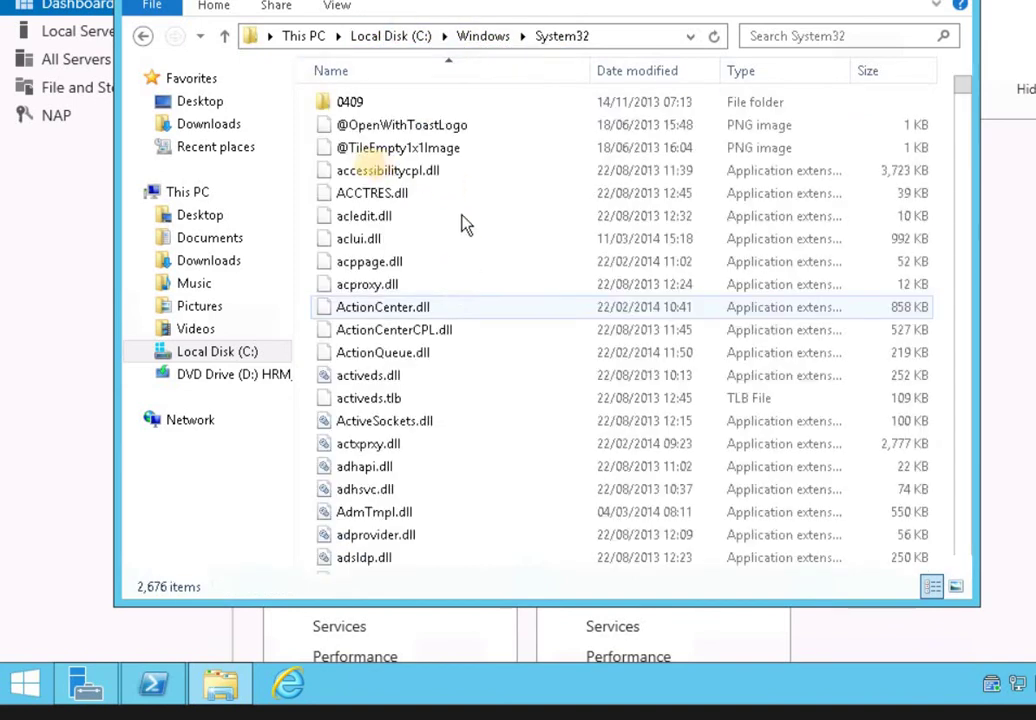
pyautogui.click(372, 170)
pyautogui.press('l')
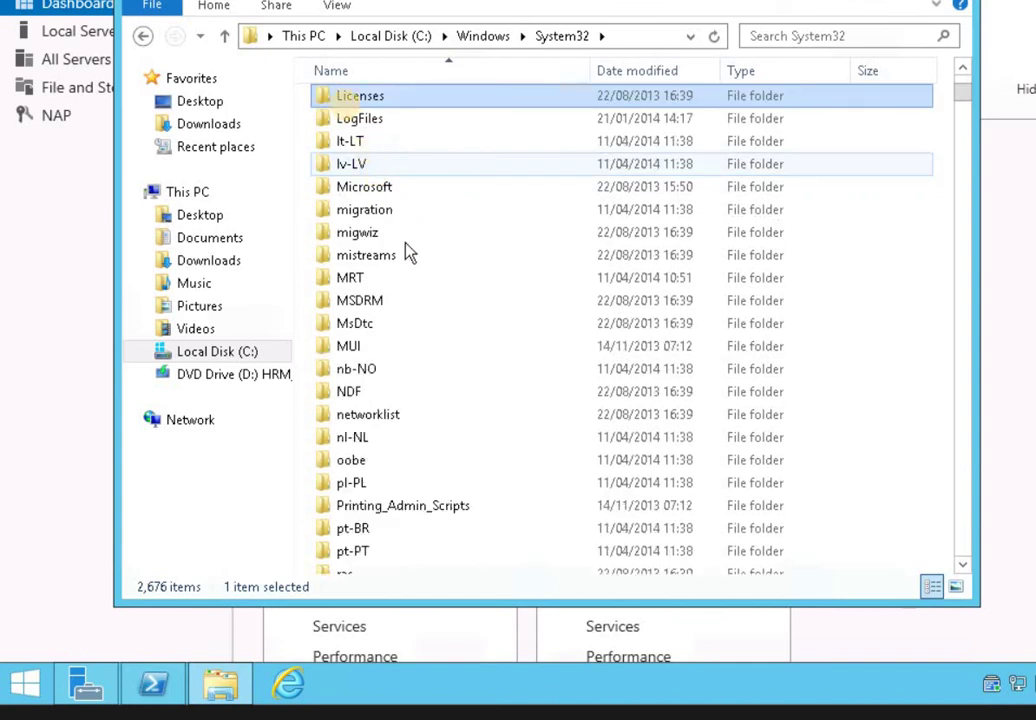
pyautogui.doubleClick(347, 118)
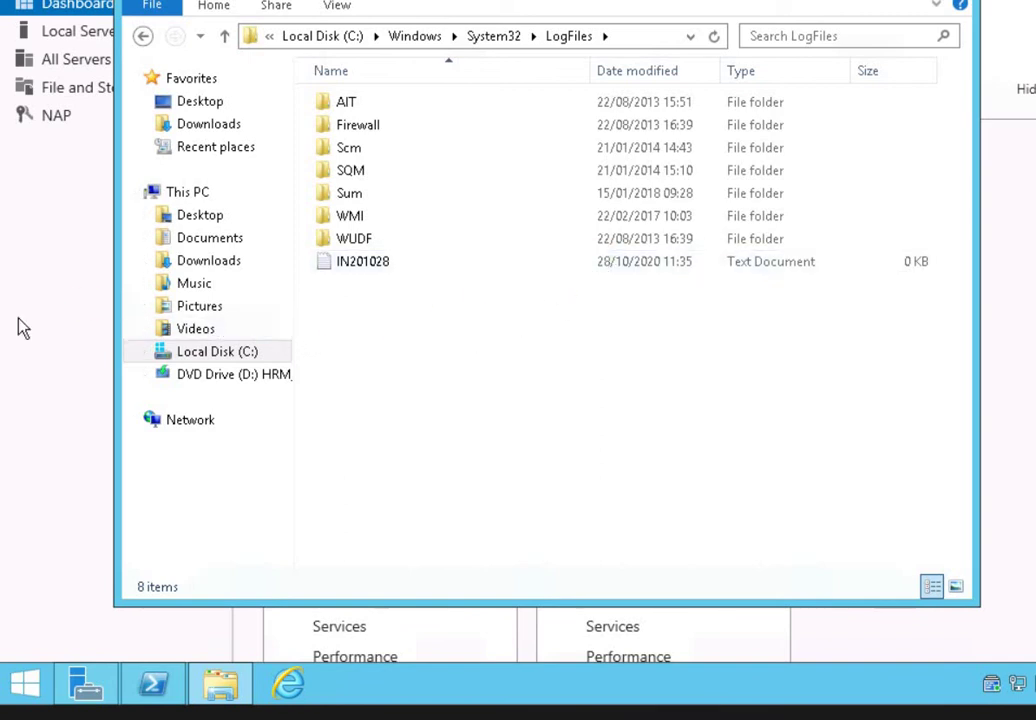
# Select and deselect the IN201028 log file repeatedly to check its reported size
pyautogui.click(363, 262)
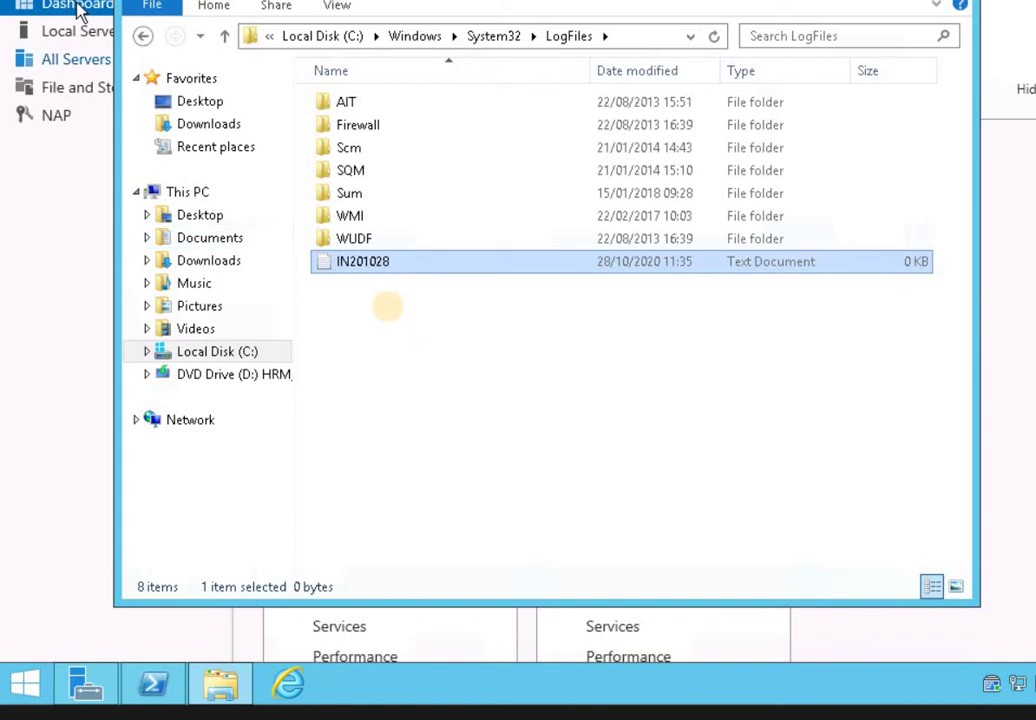
pyautogui.click(392, 316)
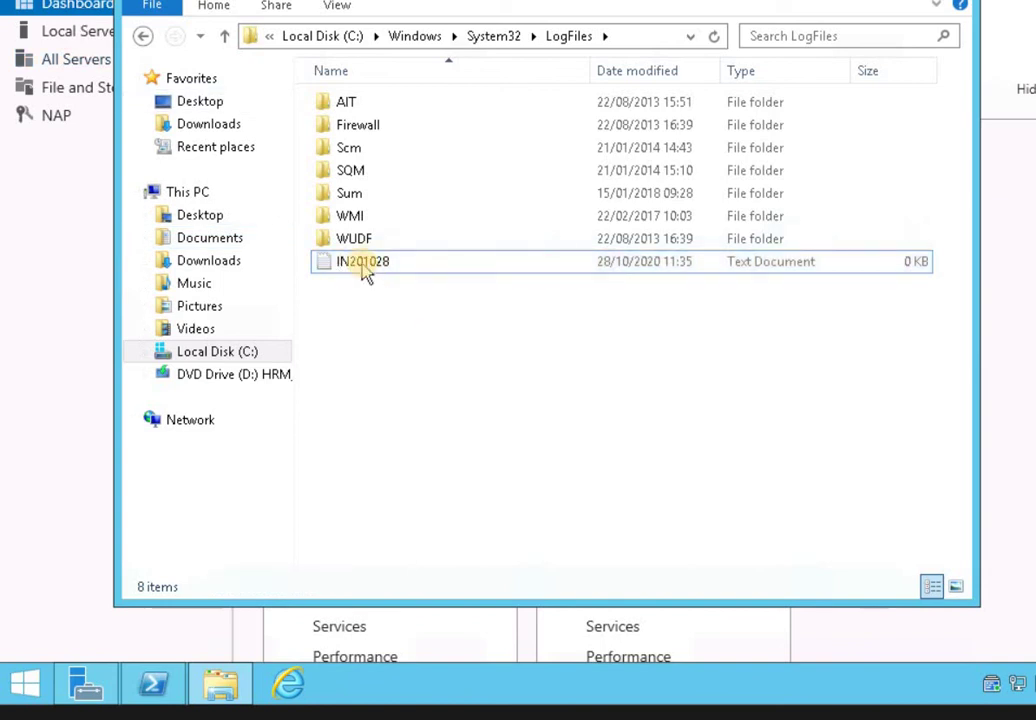
pyautogui.moveTo(370, 276)
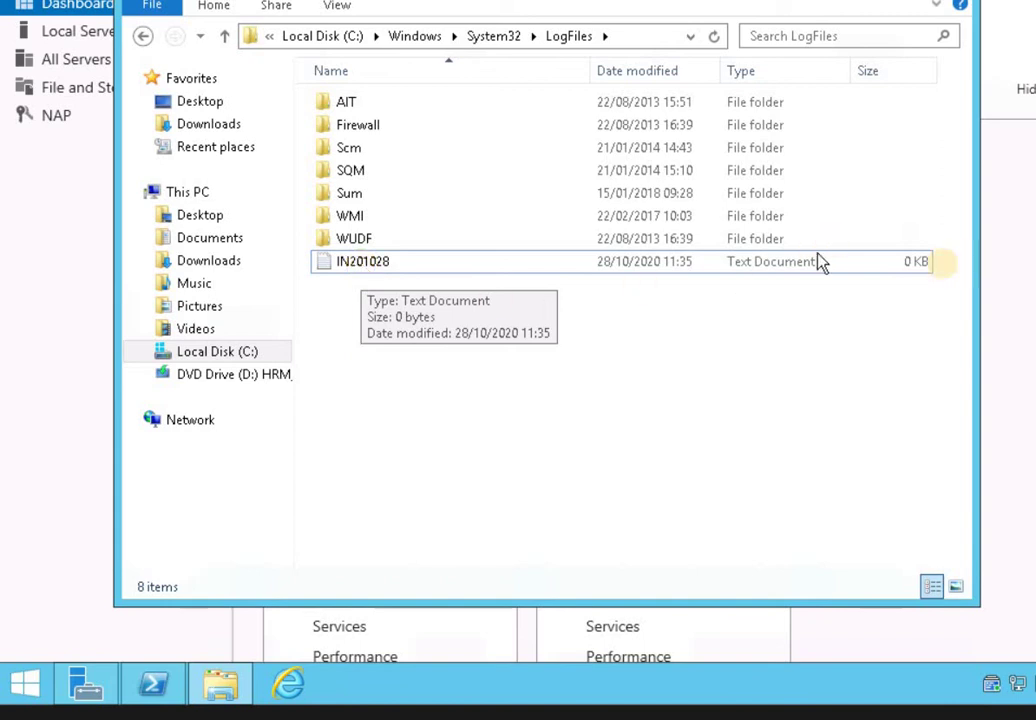
pyautogui.click(900, 240)
pyautogui.click(415, 280)
pyautogui.click(388, 266)
pyautogui.click(408, 368)
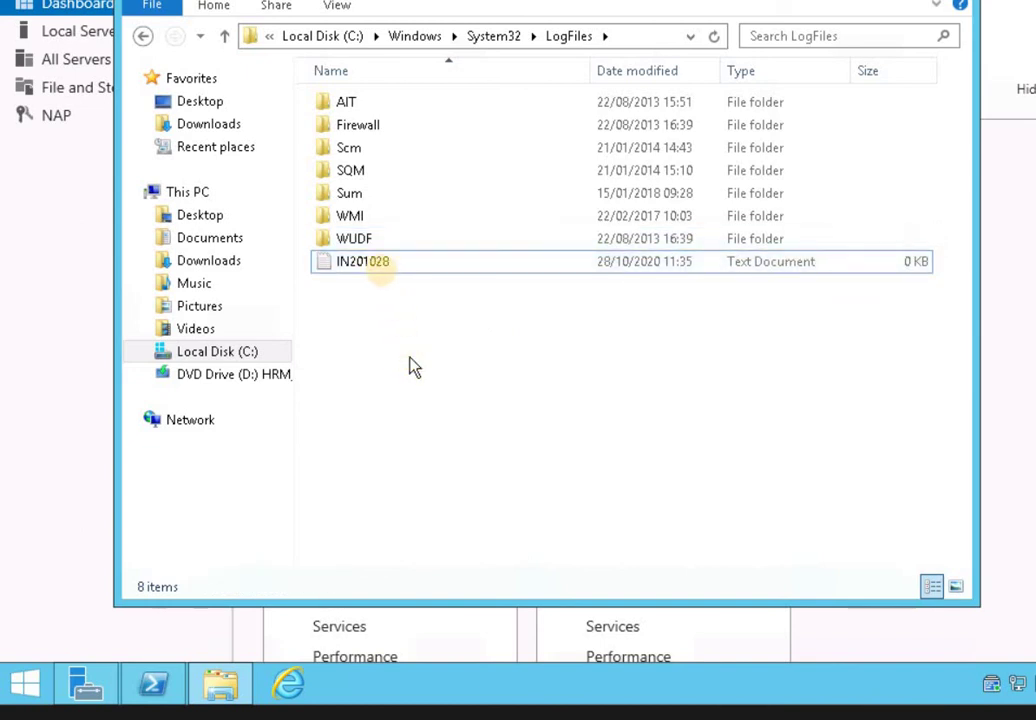
pyautogui.click(378, 266)
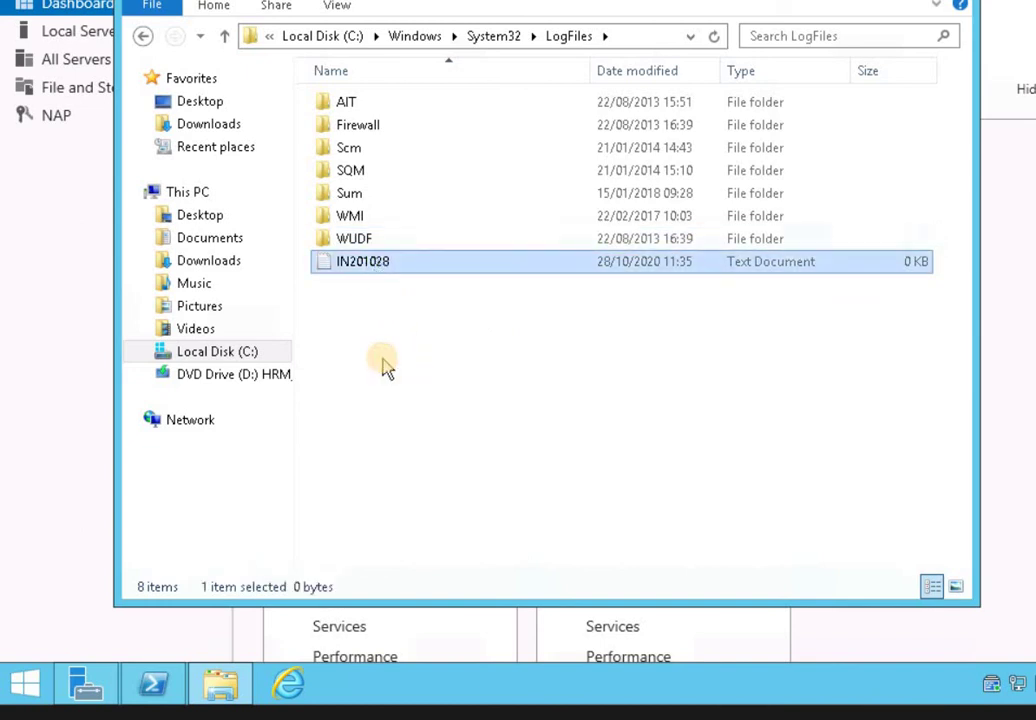
pyautogui.click(382, 363)
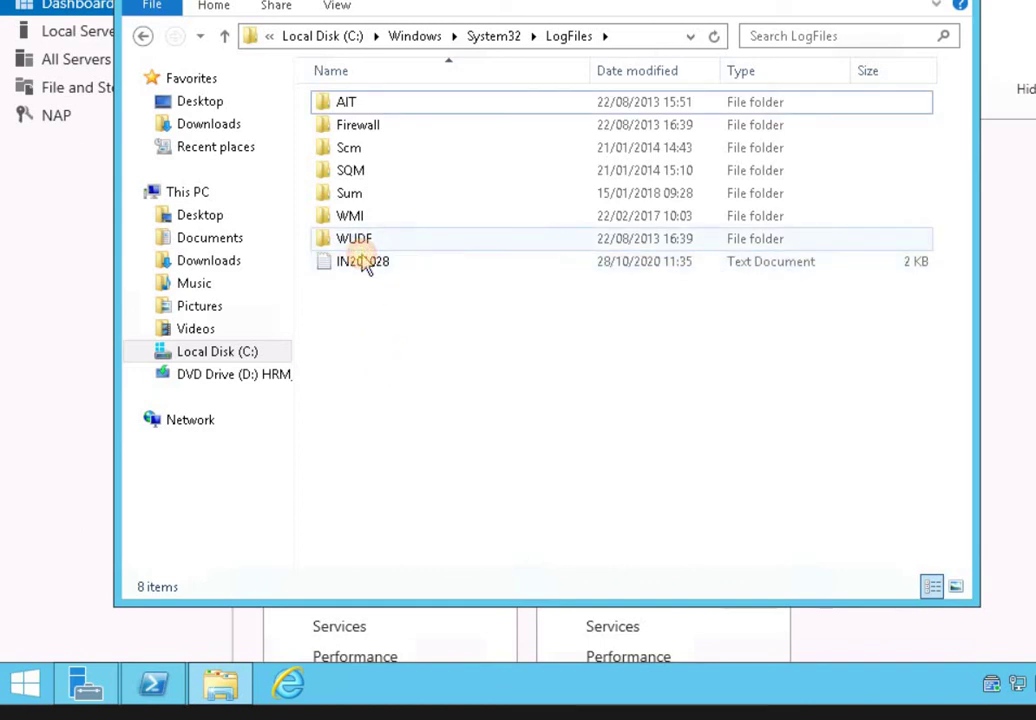
pyautogui.click(365, 262)
pyautogui.click(415, 385)
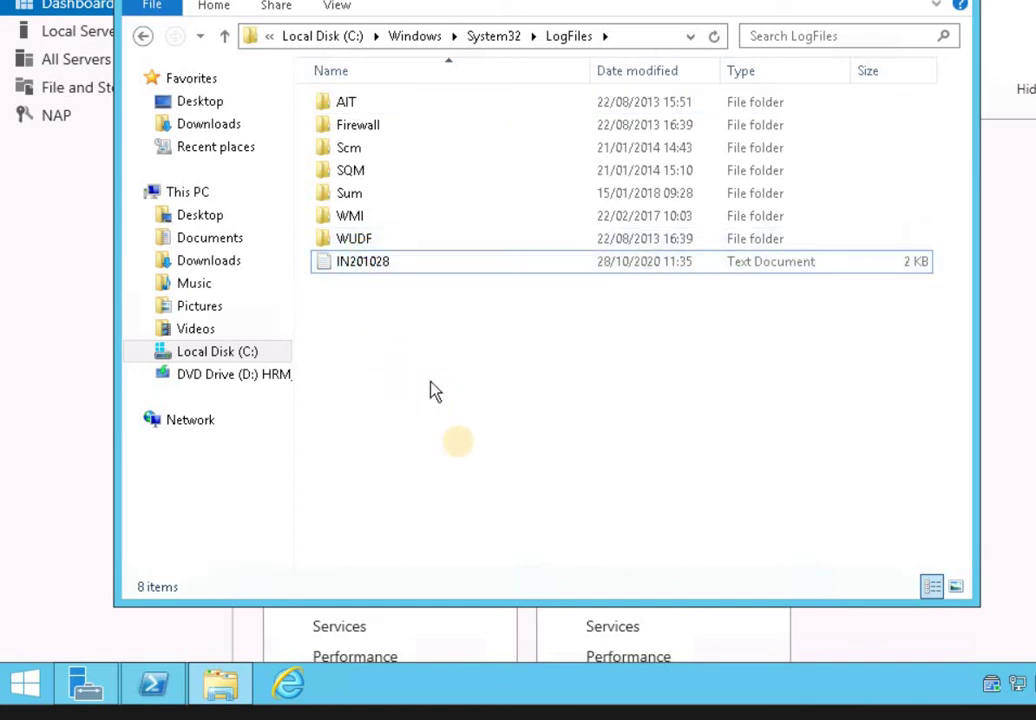
# Refresh the LogFiles listing twice and select IN201028 to confirm it shows 1.60 KB
pyautogui.rightClick(402, 373)
pyautogui.click(460, 460)
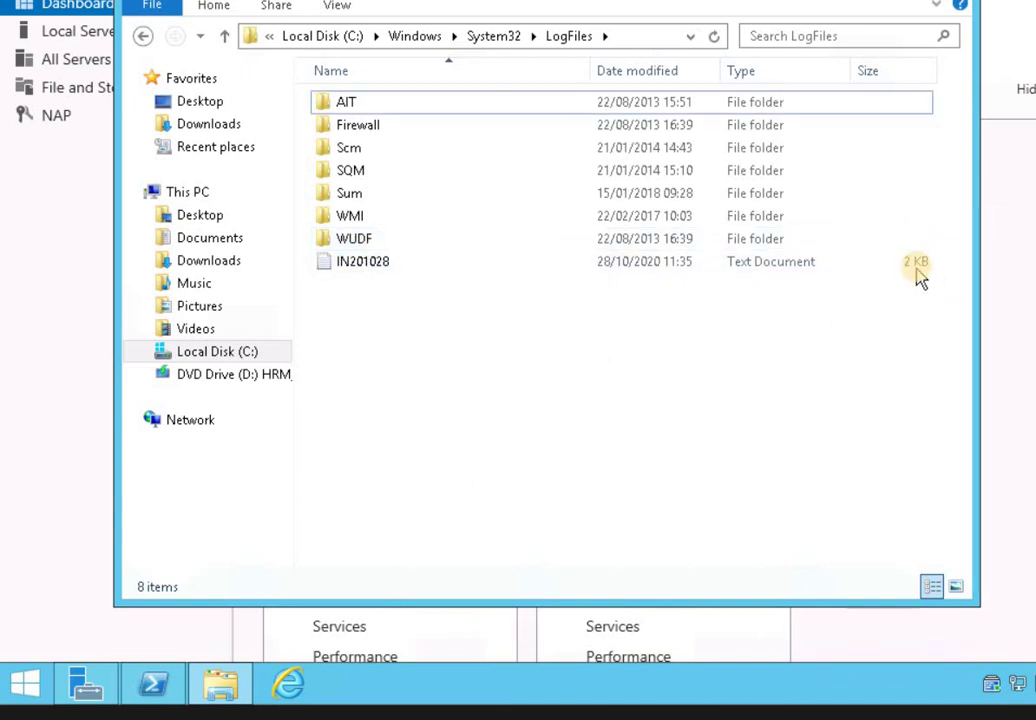
pyautogui.rightClick(466, 318)
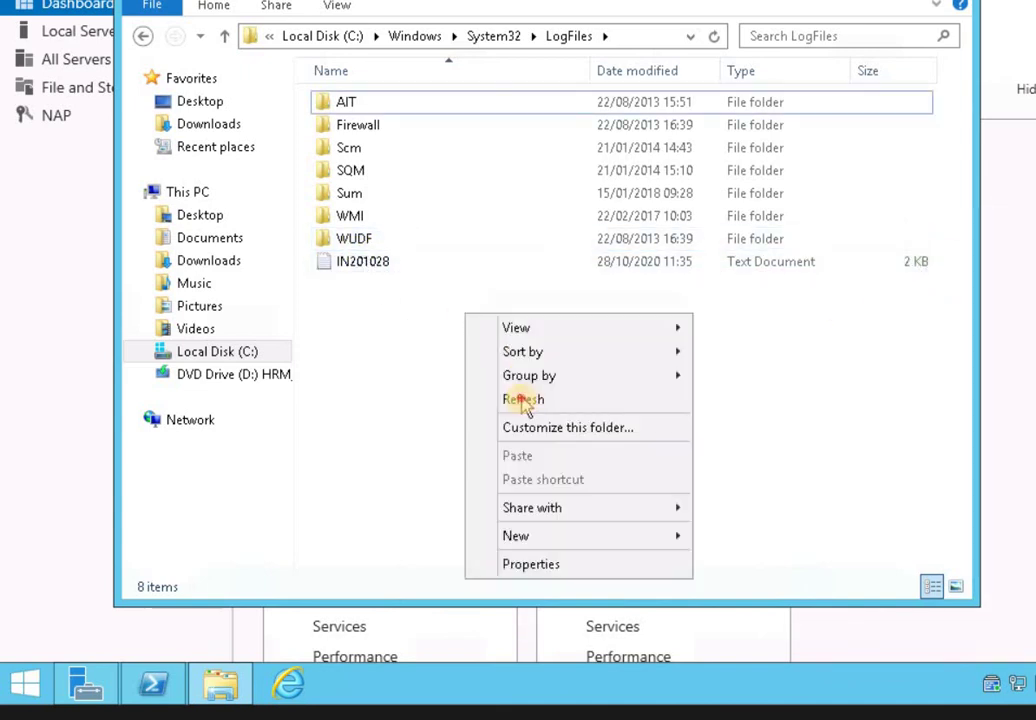
pyautogui.click(525, 400)
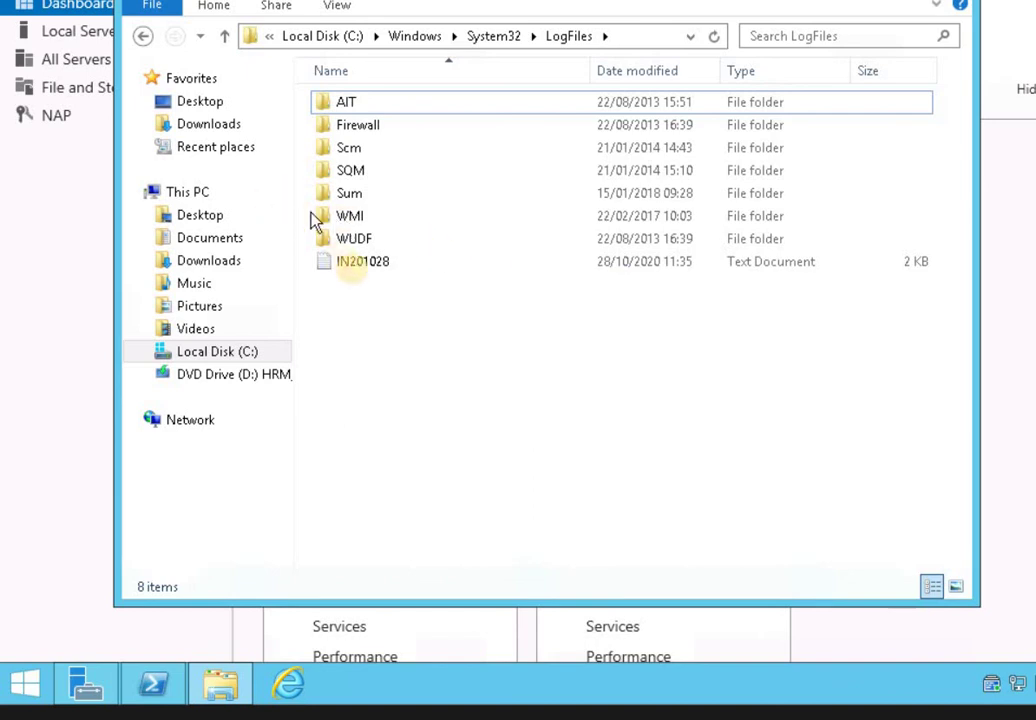
pyautogui.click(356, 272)
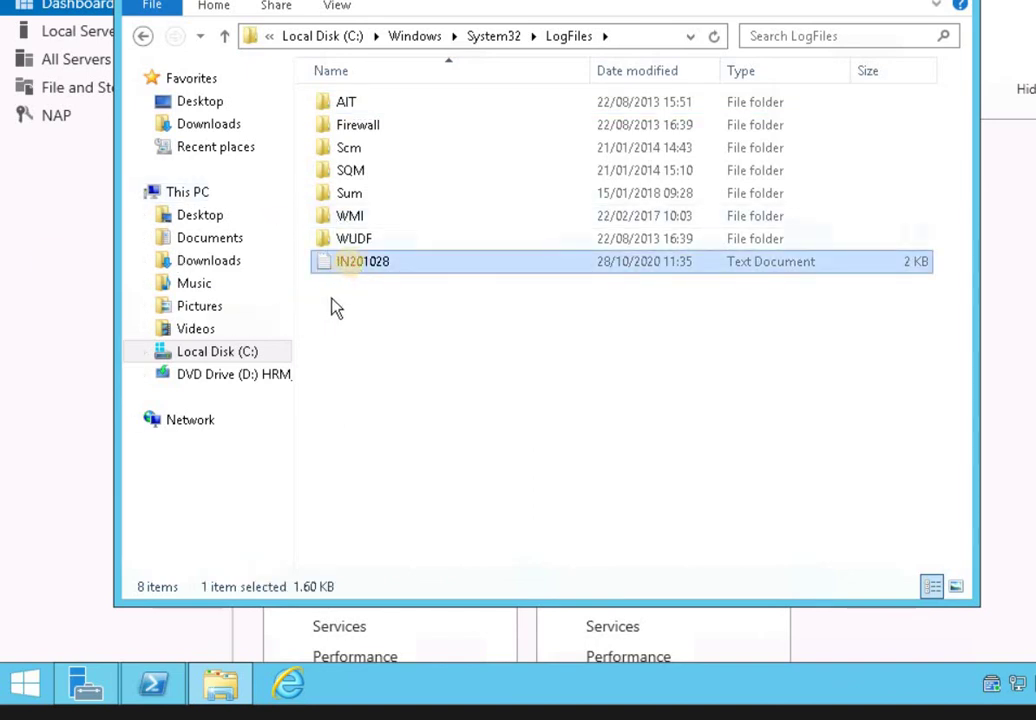
# Open the IN201028 accounting log in Notepad and highlight part of its entries
pyautogui.doubleClick(352, 266)
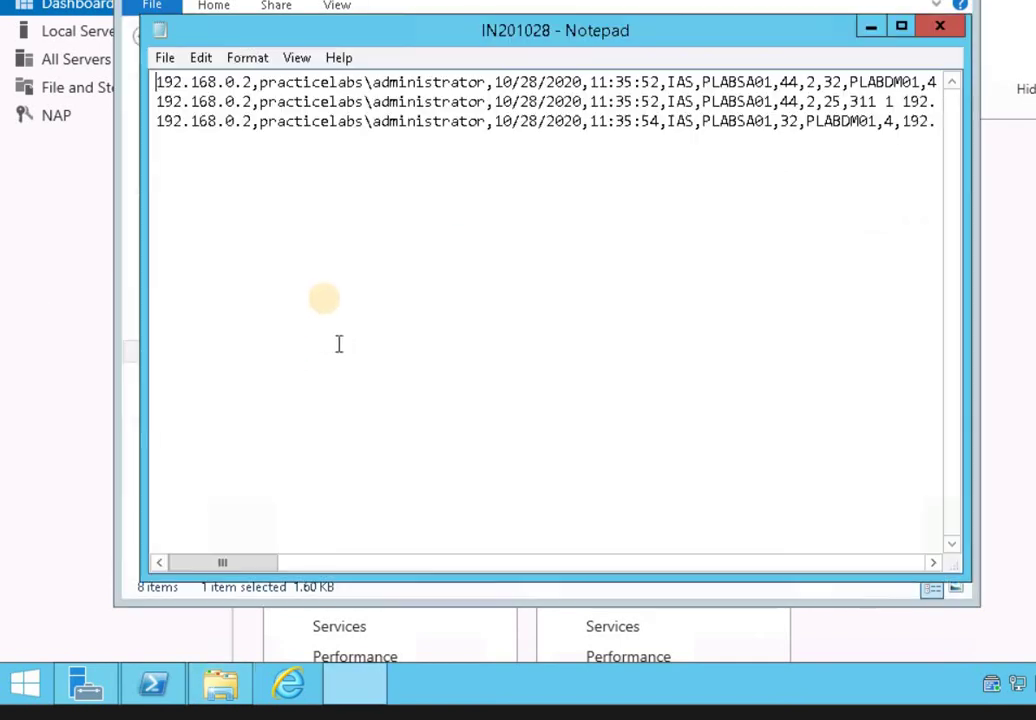
pyautogui.moveTo(286, 82); pyautogui.dragTo(614, 121)
pyautogui.moveTo(803, 102); pyautogui.dragTo(780, 102)
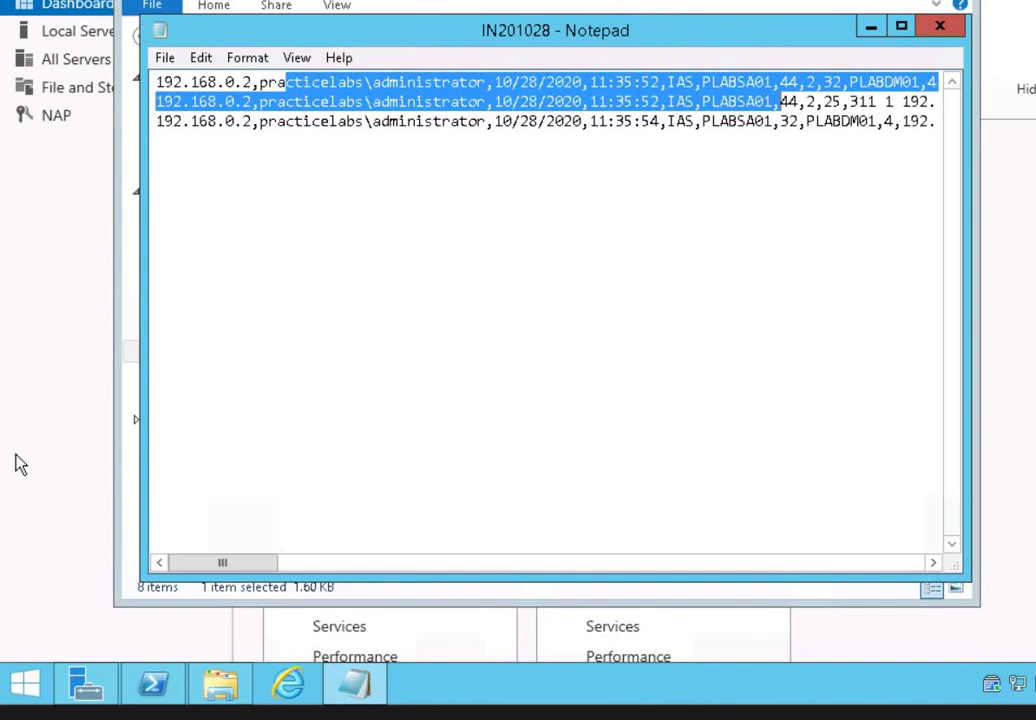
# Add the TechNet cc771748 library URL on a new line below the entries, then minimize Notepad
pyautogui.click(545, 261)
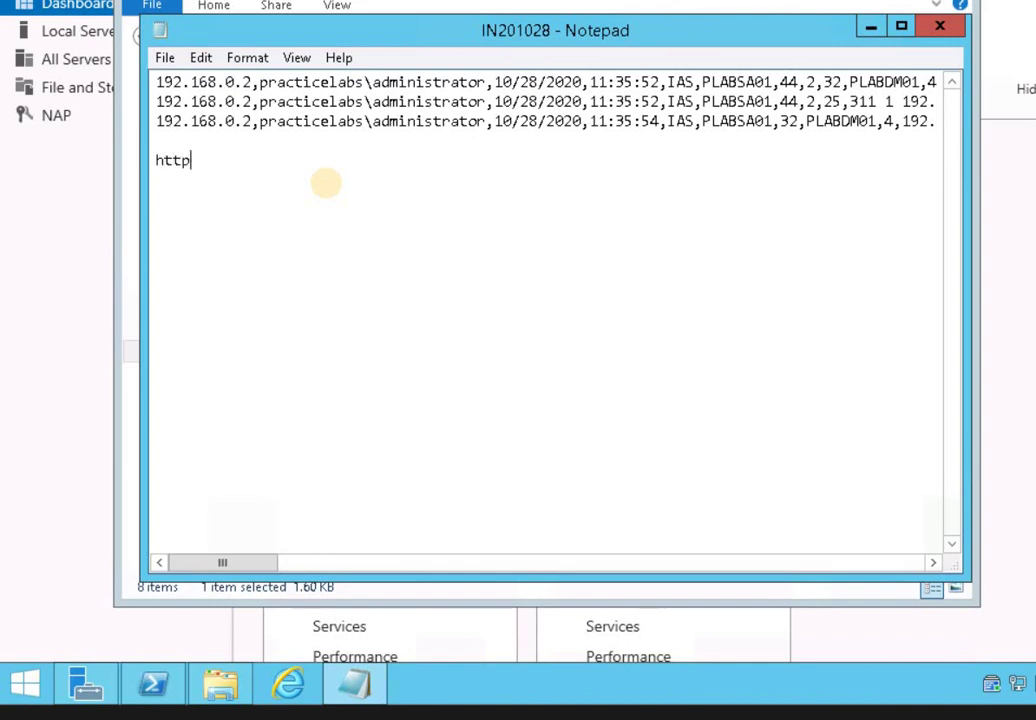
pyautogui.write('://technet.mic')
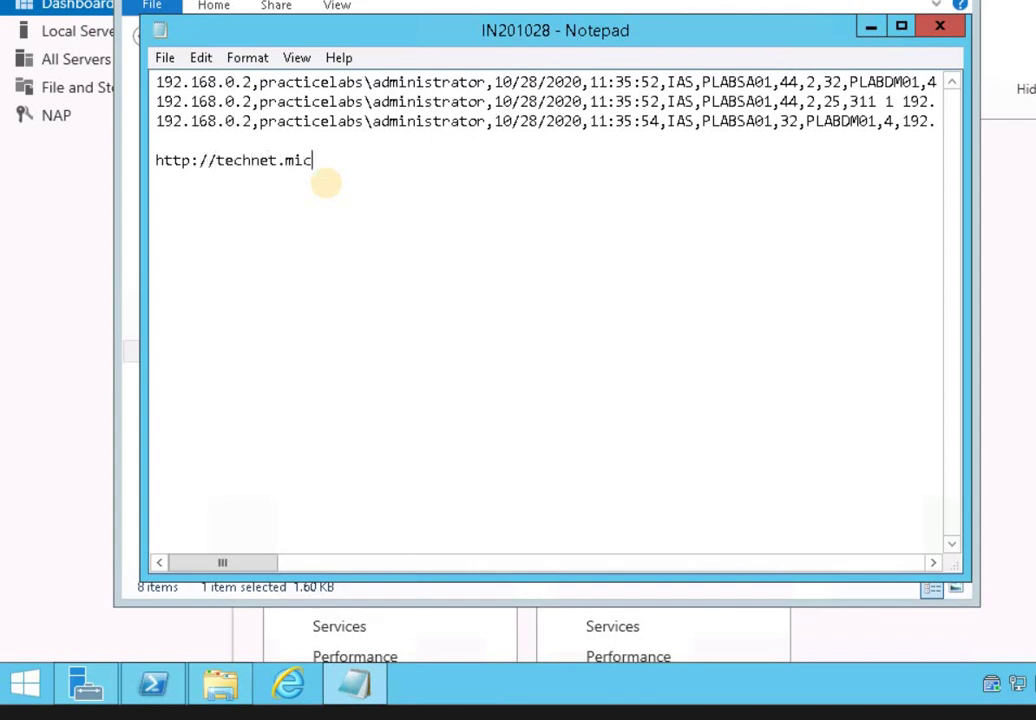
pyautogui.write('rosoft.com/en-us/library/cc771748(v=ws.10).aspx')
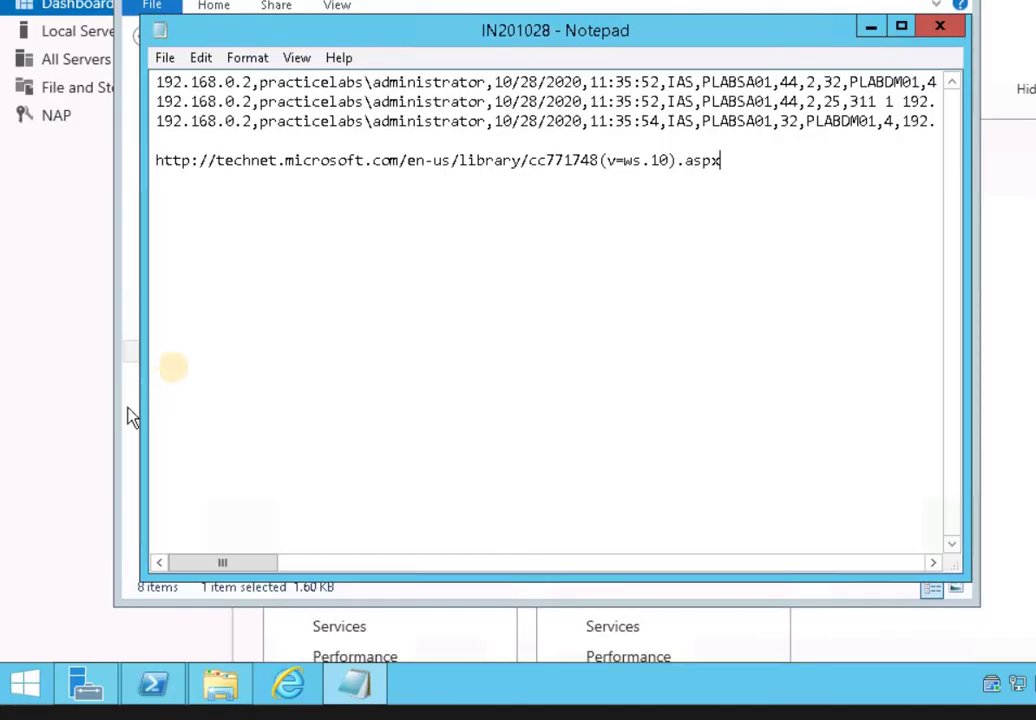
pyautogui.click(880, 27)
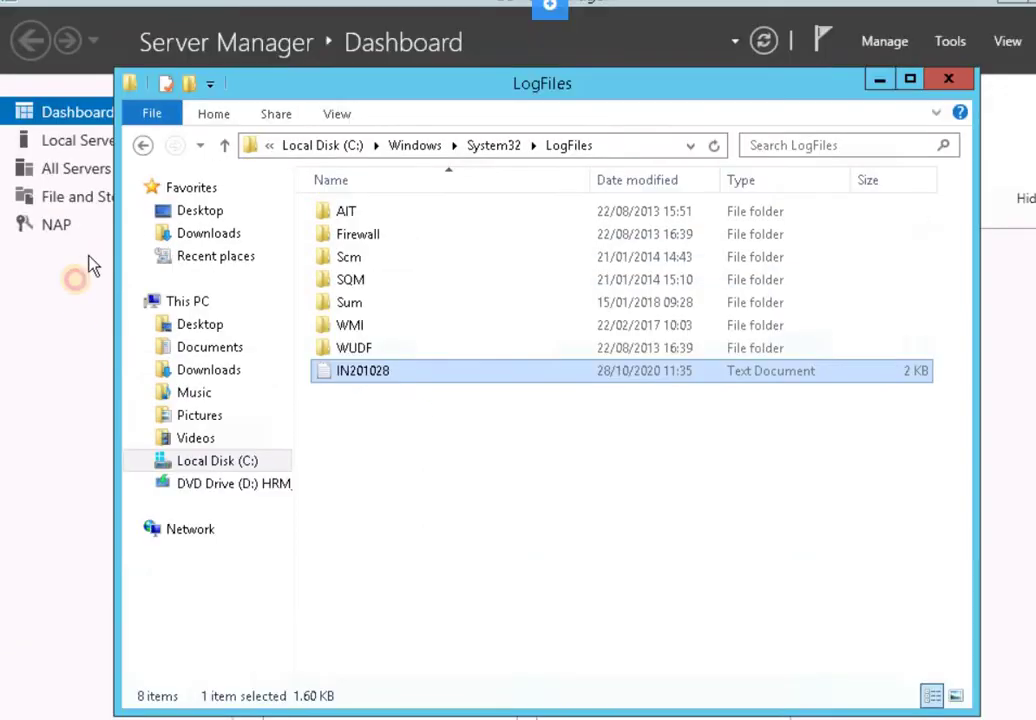
# On the Local Server page, set IE Enhanced Security Configuration to Off for Administrators and Users
pyautogui.click(60, 57)
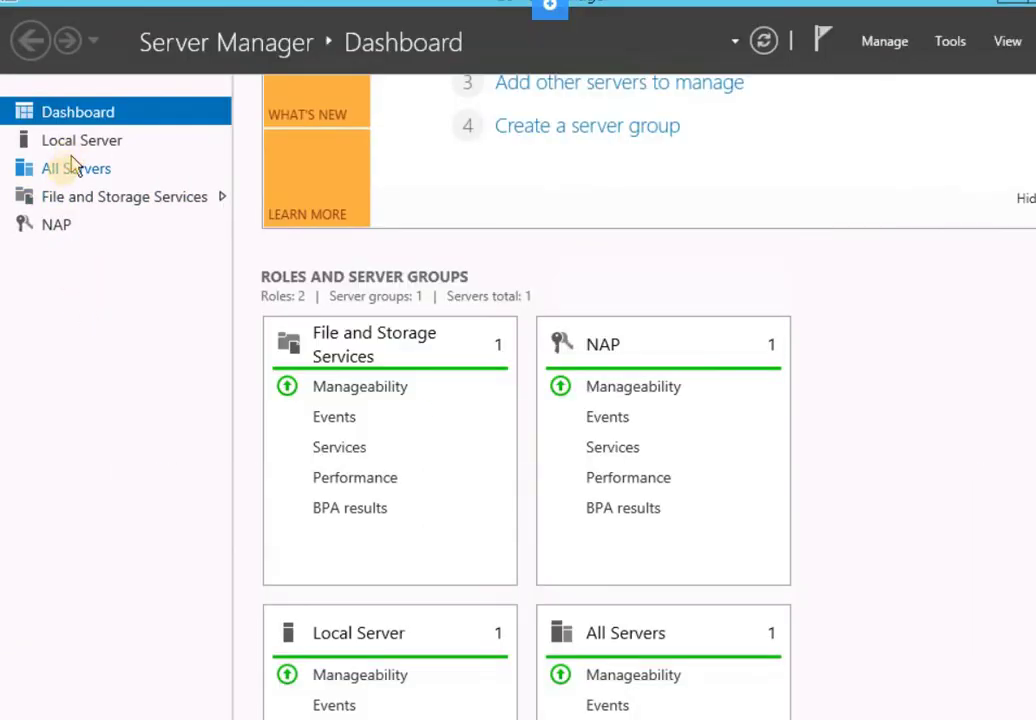
pyautogui.click(77, 143)
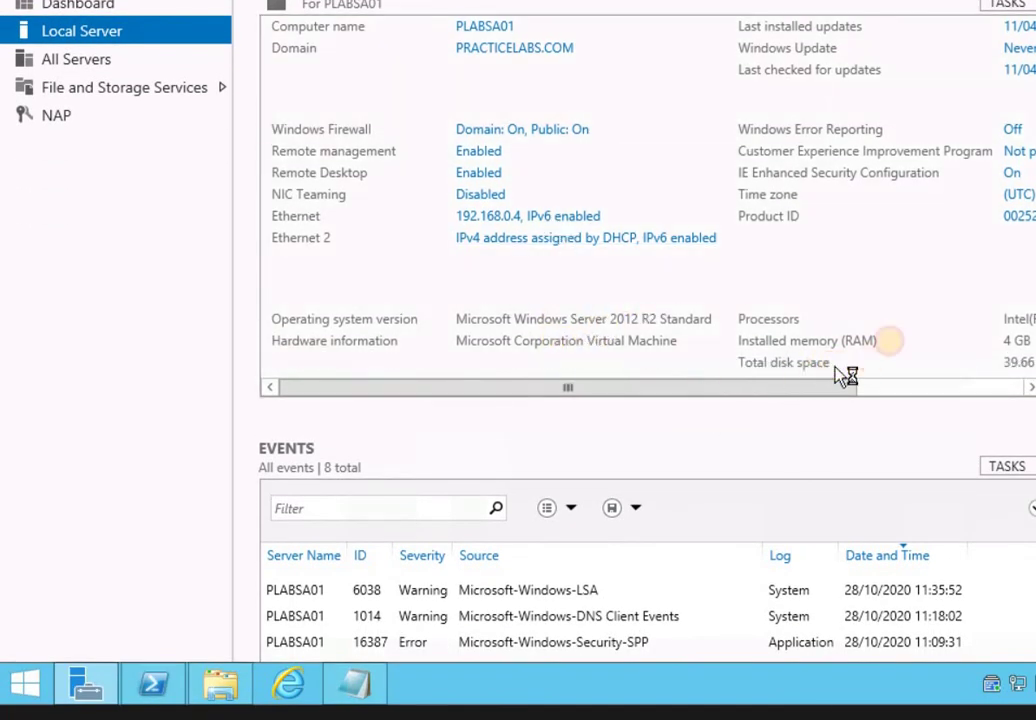
pyautogui.click(882, 388)
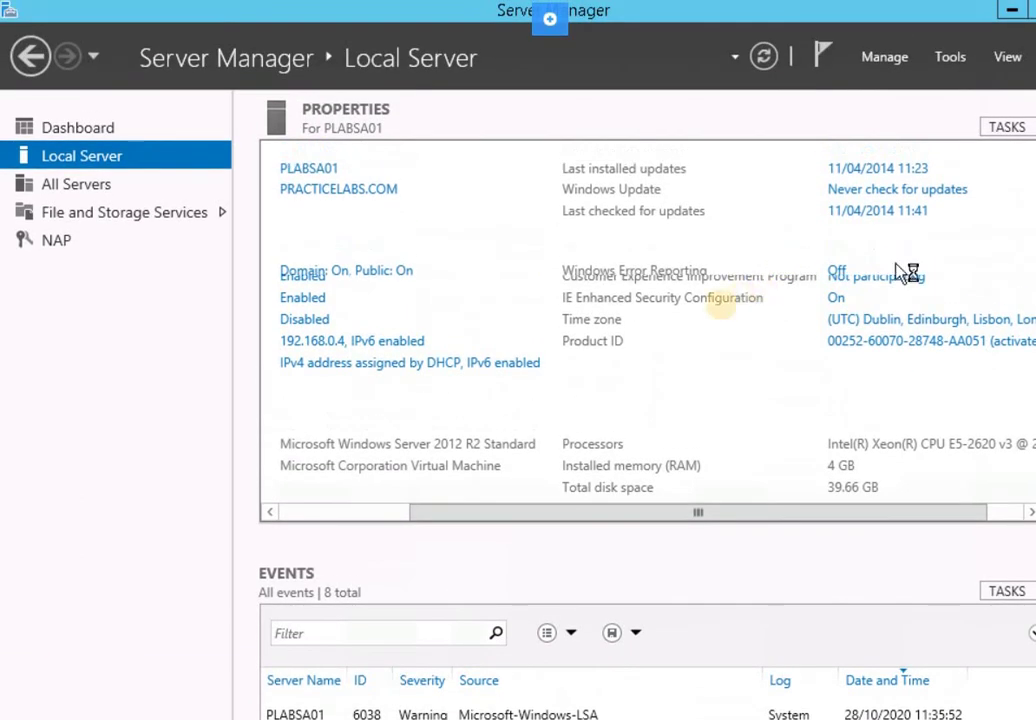
pyautogui.click(840, 316)
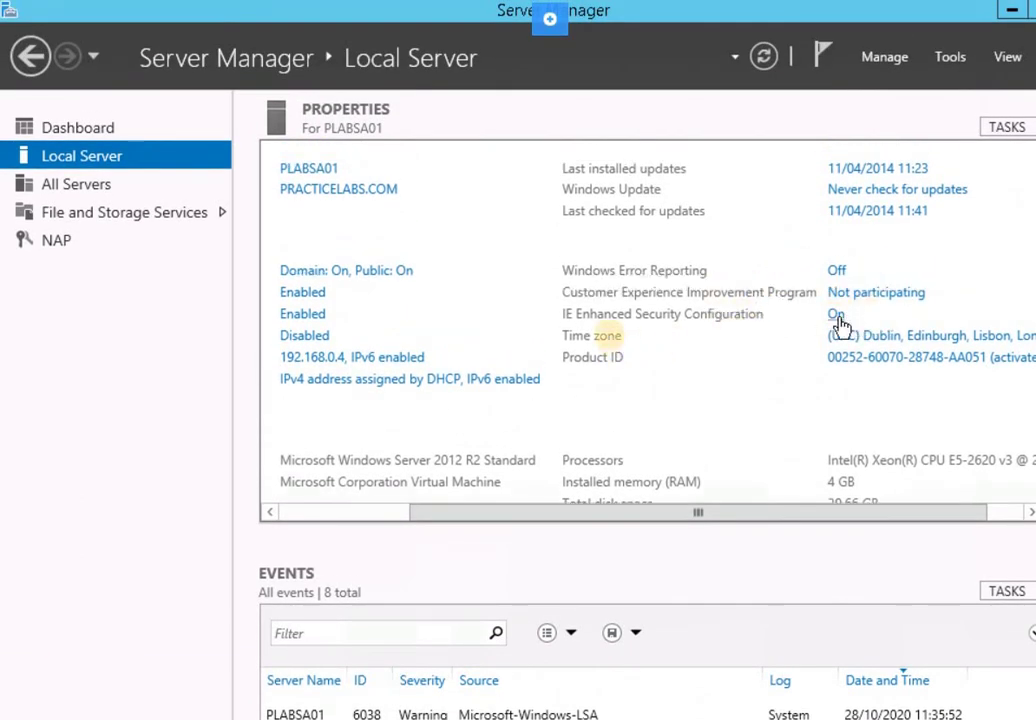
pyautogui.click(413, 372)
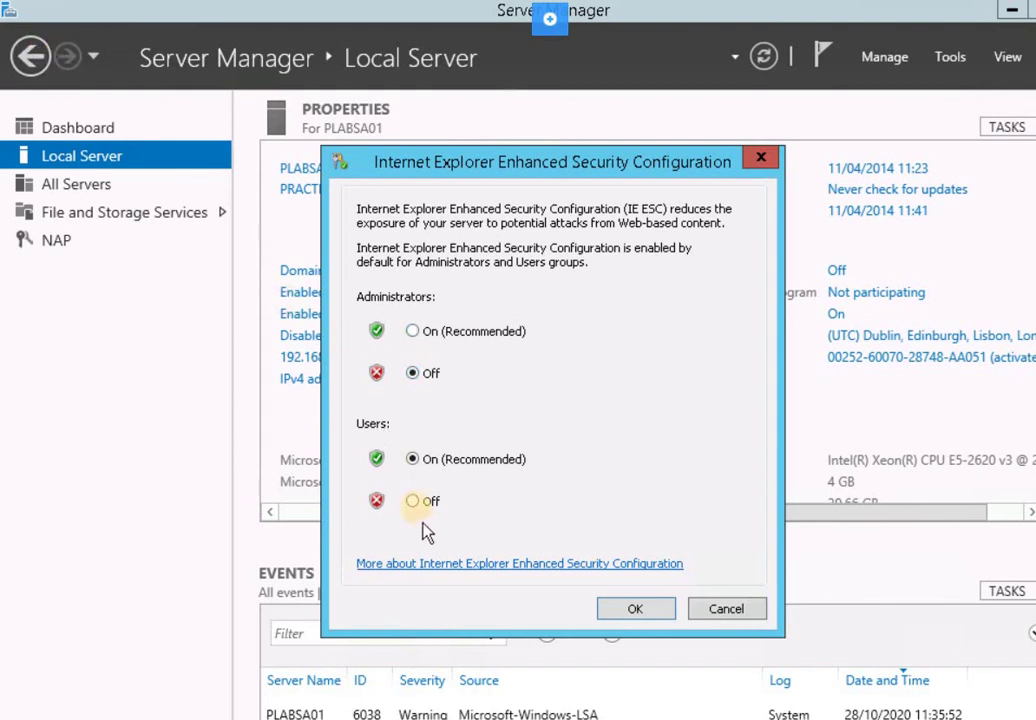
pyautogui.click(643, 607)
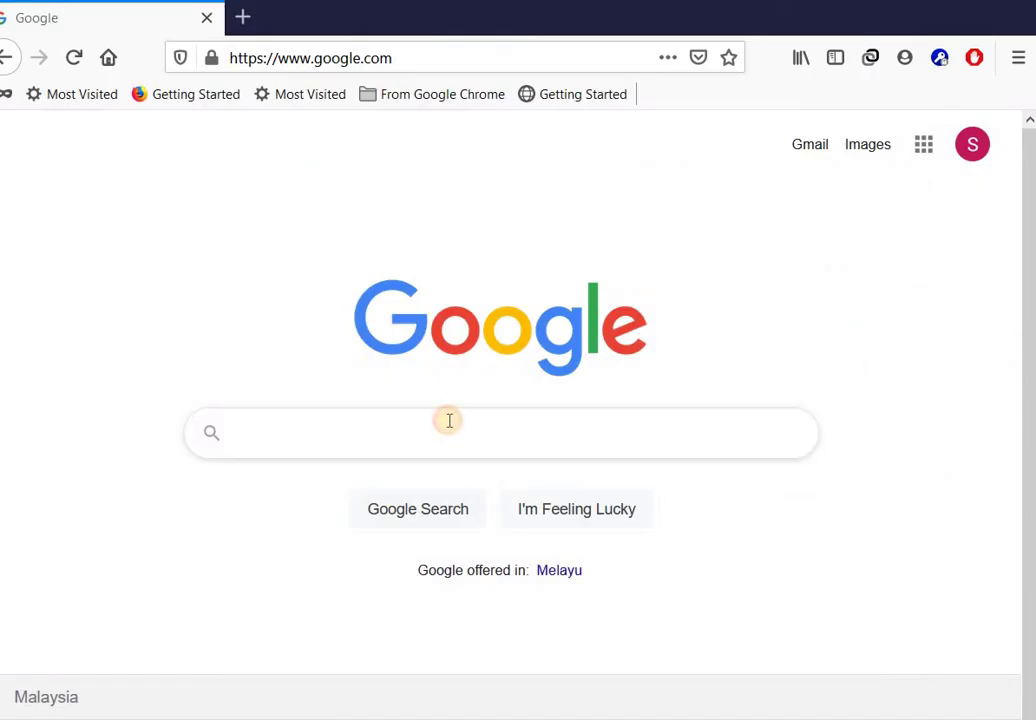
# Search Google for 'iasviewer free' and scroll through the results
pyautogui.click(449, 420)
pyautogui.write('ias')
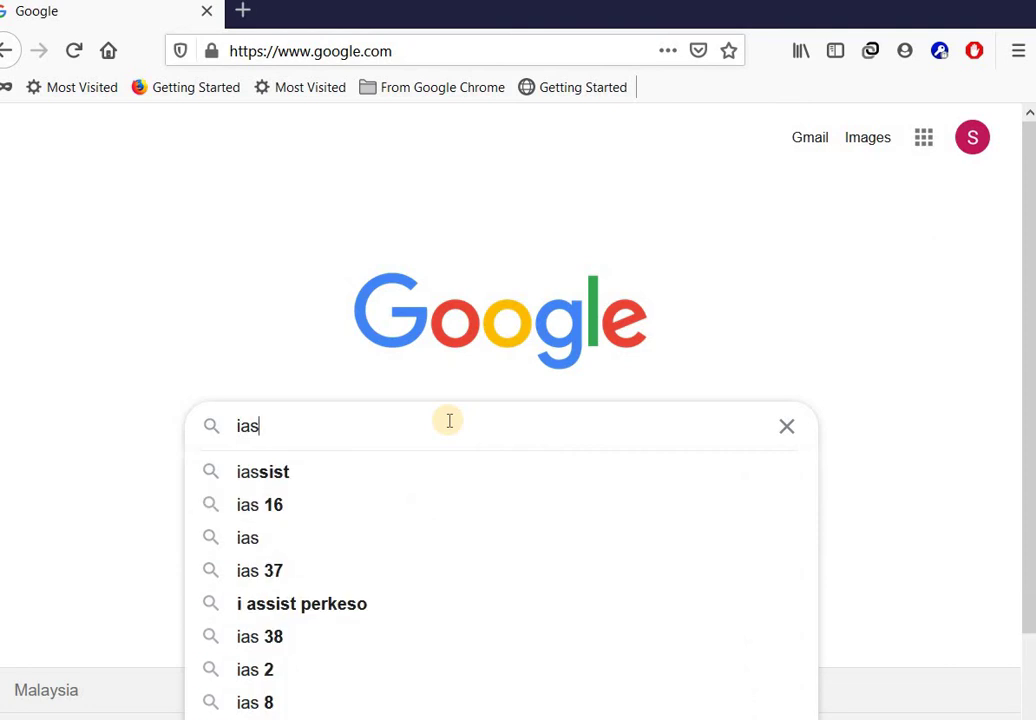
pyautogui.write('viewer')
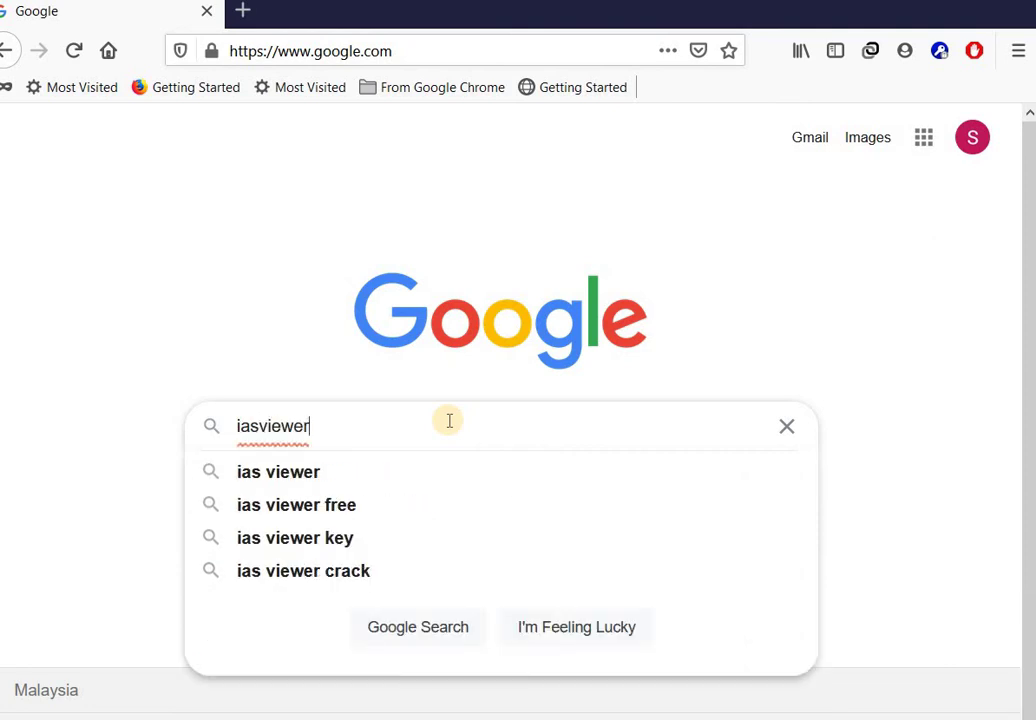
pyautogui.write(' free')
pyautogui.press('Return')
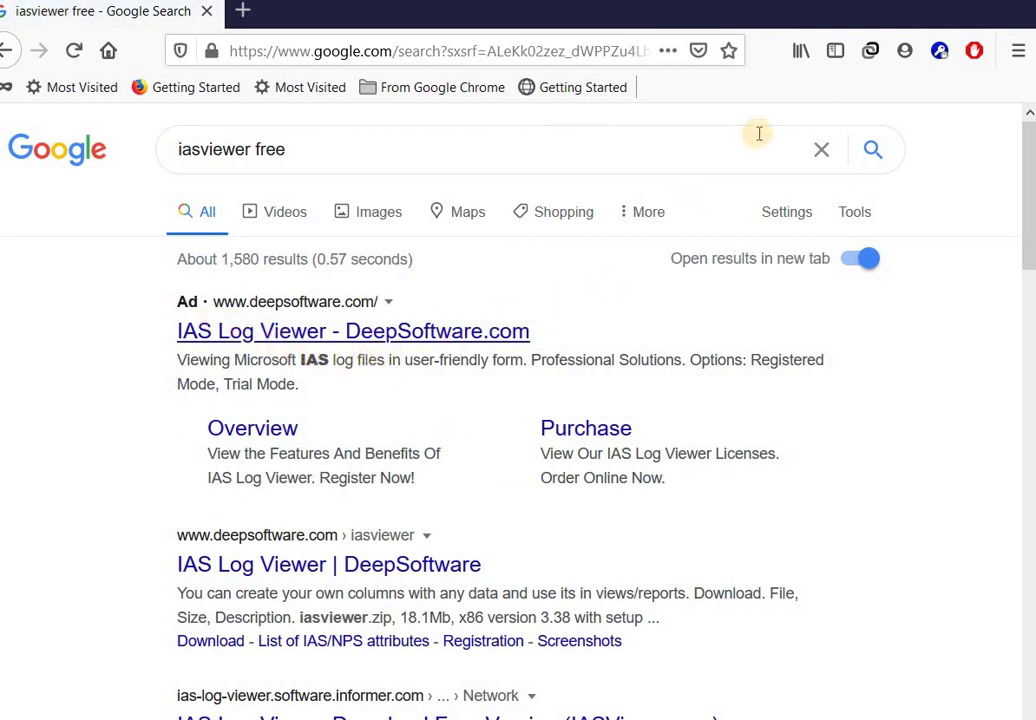
pyautogui.scroll(-5, 613, 474)
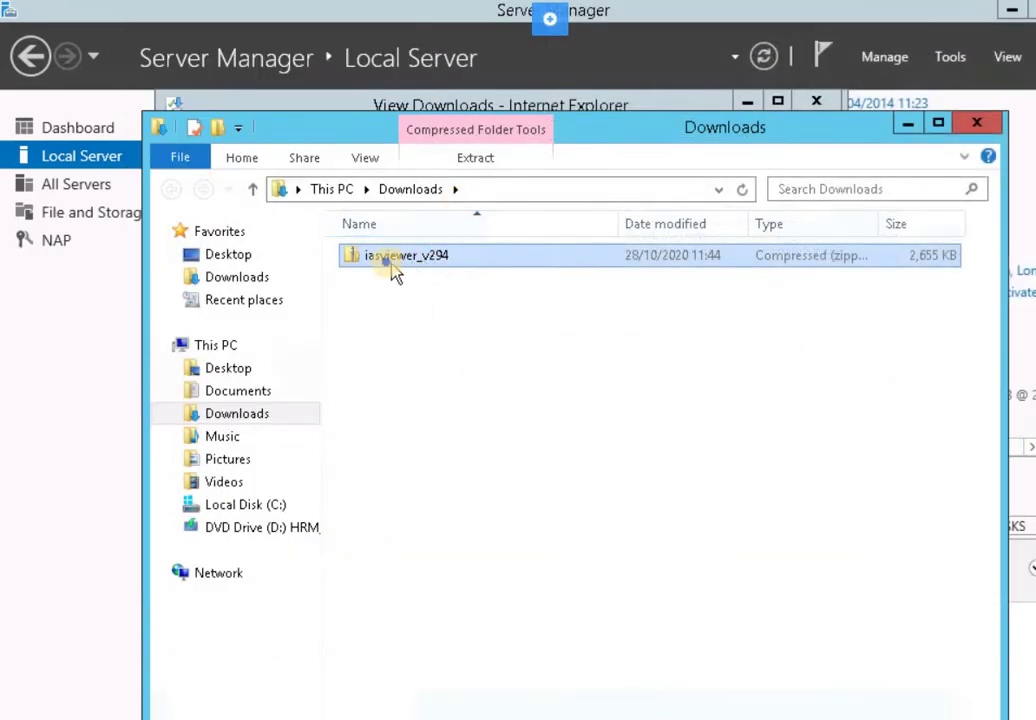
# Extract the iasviewer_v294.zip archive into the Downloads folder
pyautogui.rightClick(390, 265)
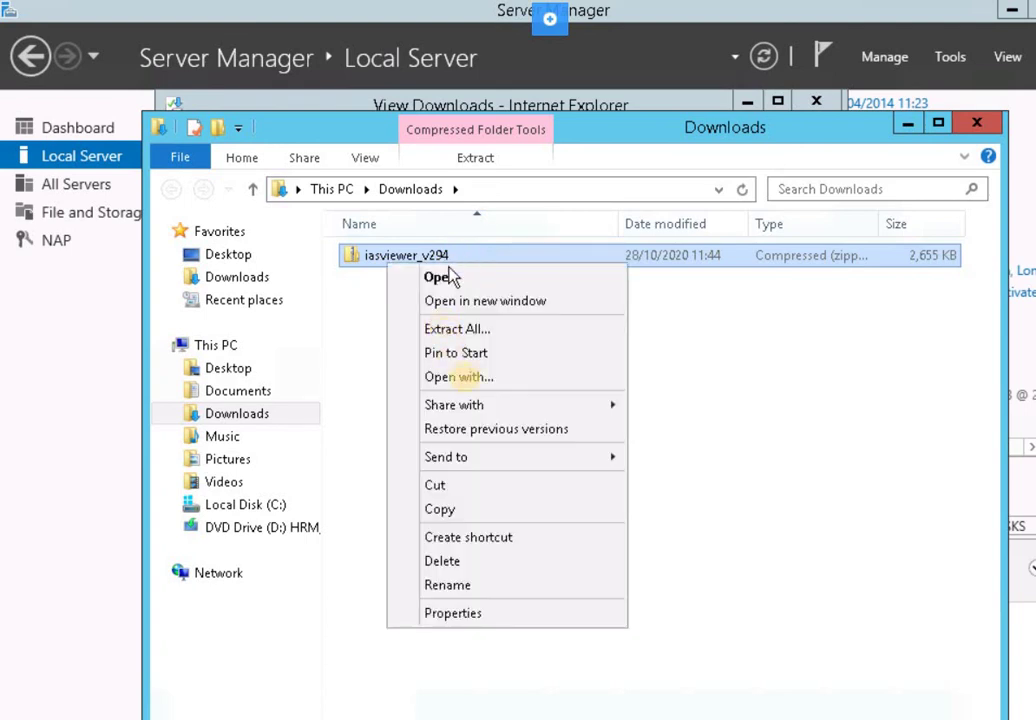
pyautogui.click(462, 332)
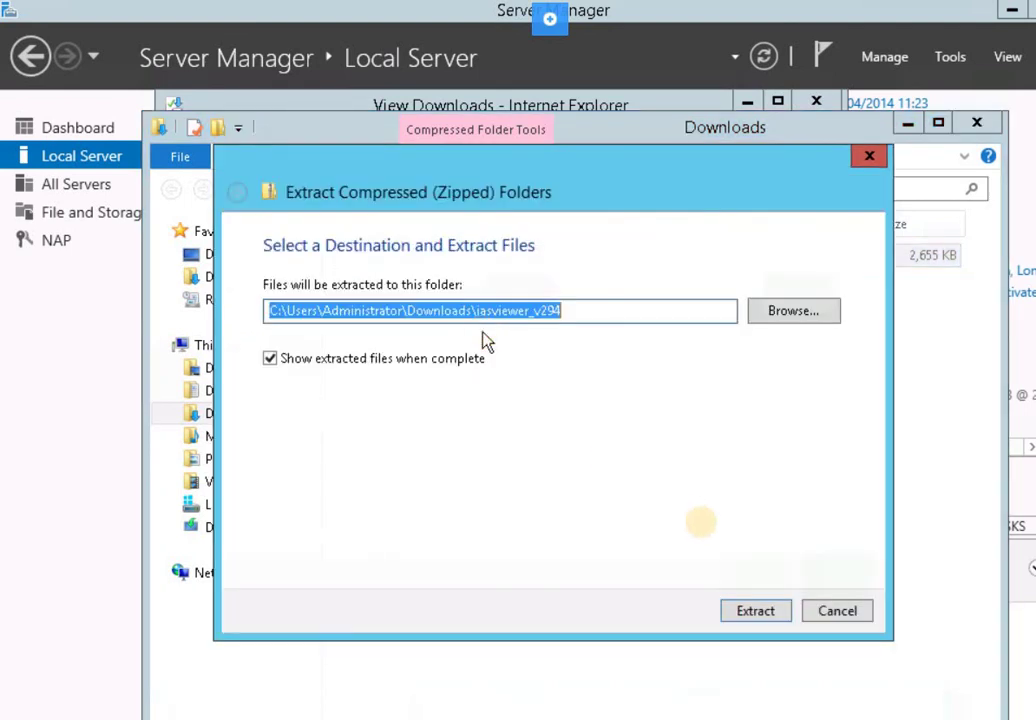
pyautogui.click(763, 612)
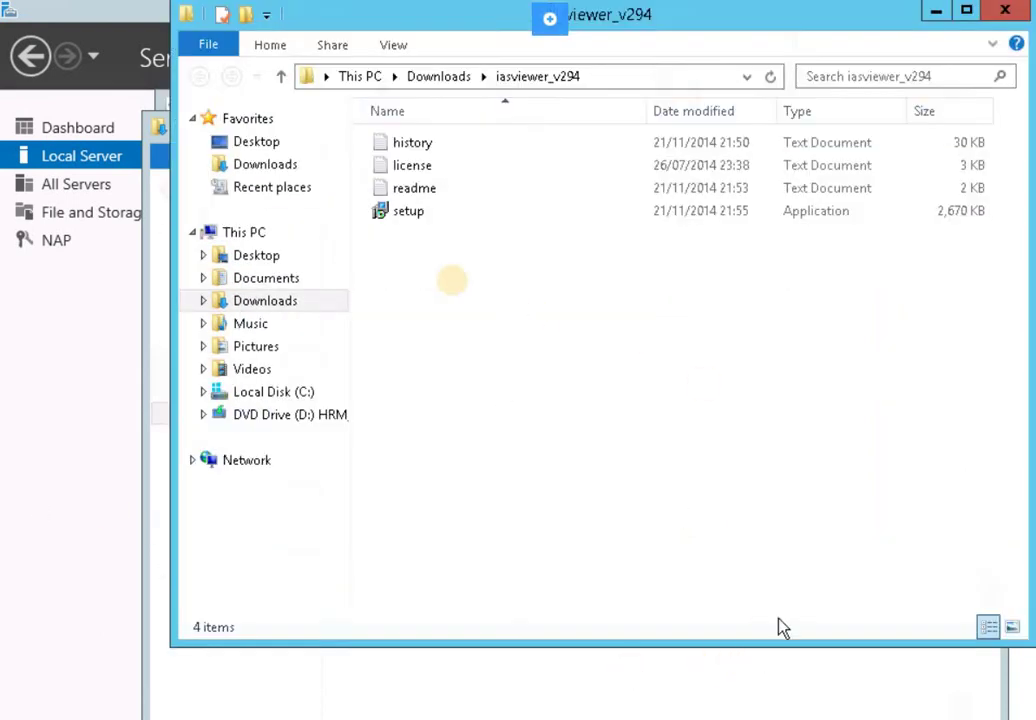
# Install IAS Log Viewer v2.94, accepting the license and default folders, with a desktop icon
pyautogui.doubleClick(398, 219)
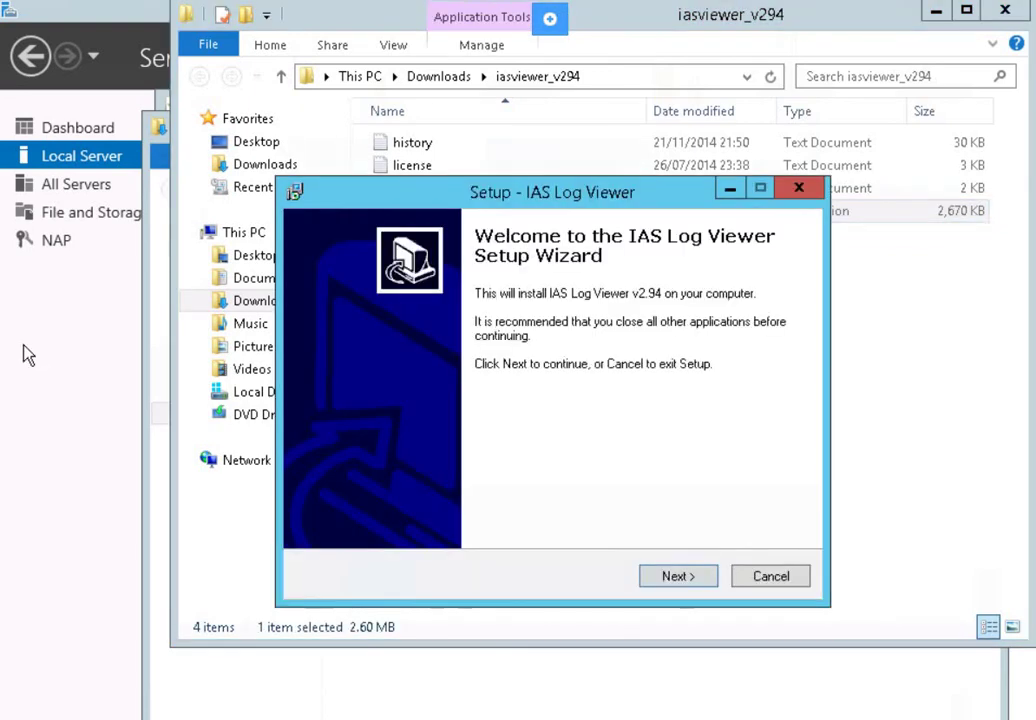
pyautogui.click(676, 577)
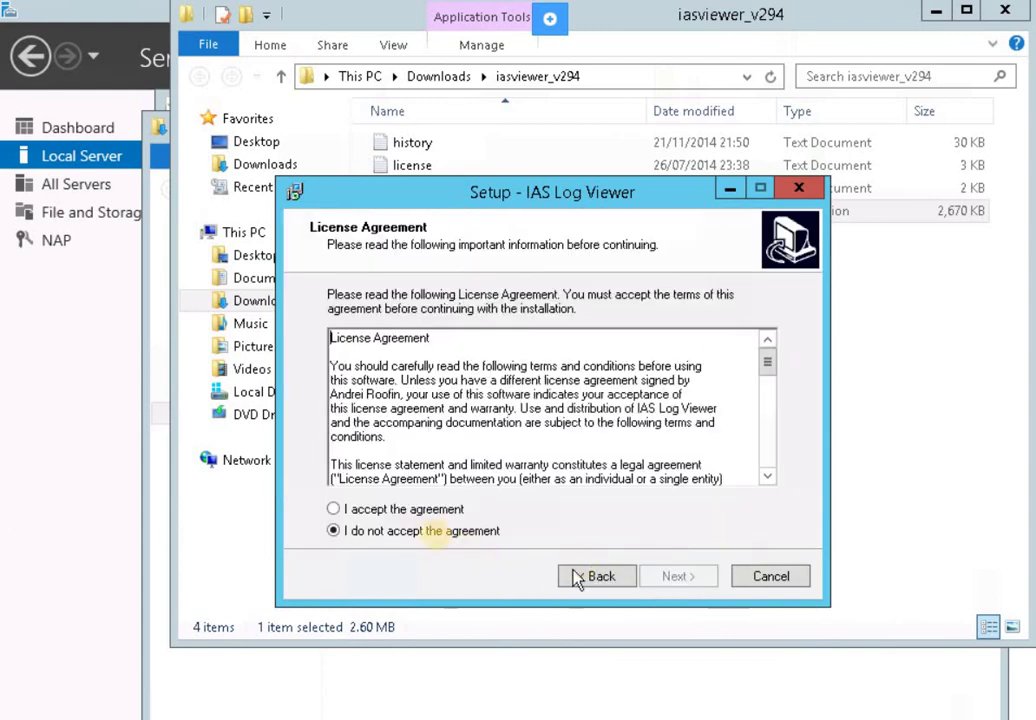
pyautogui.click(422, 512)
pyautogui.click(677, 576)
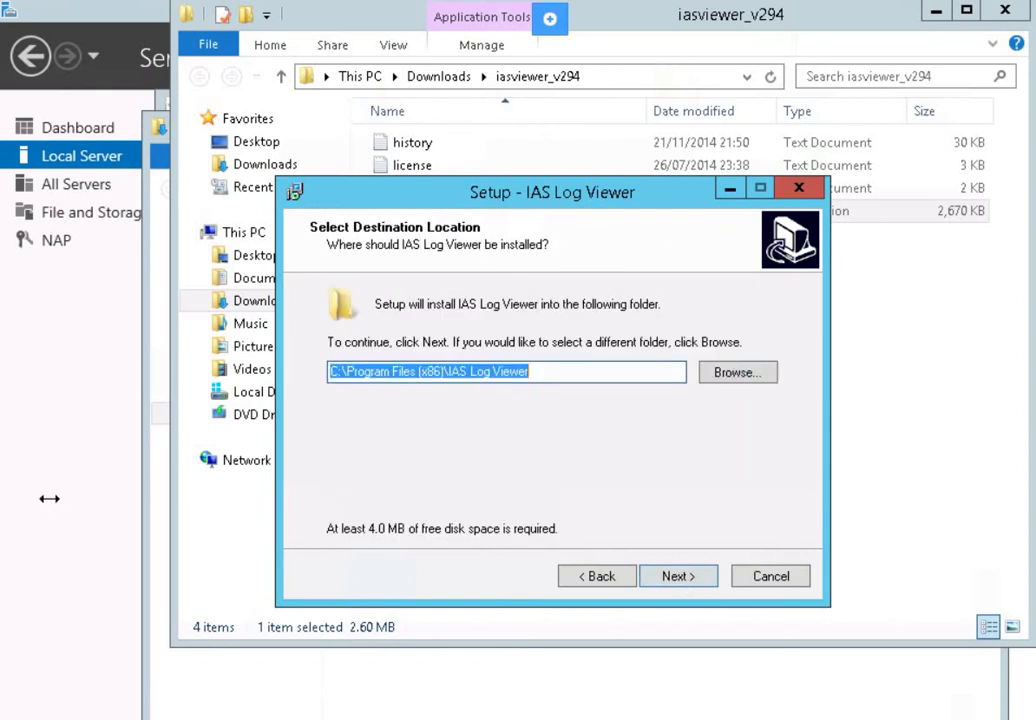
pyautogui.click(684, 580)
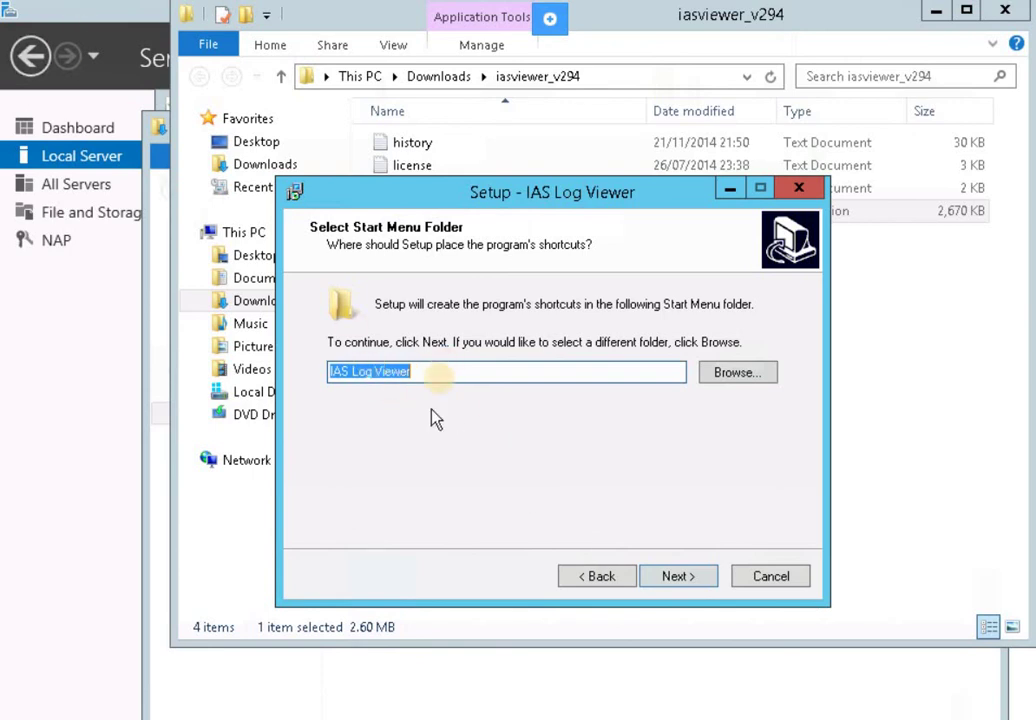
pyautogui.click(678, 577)
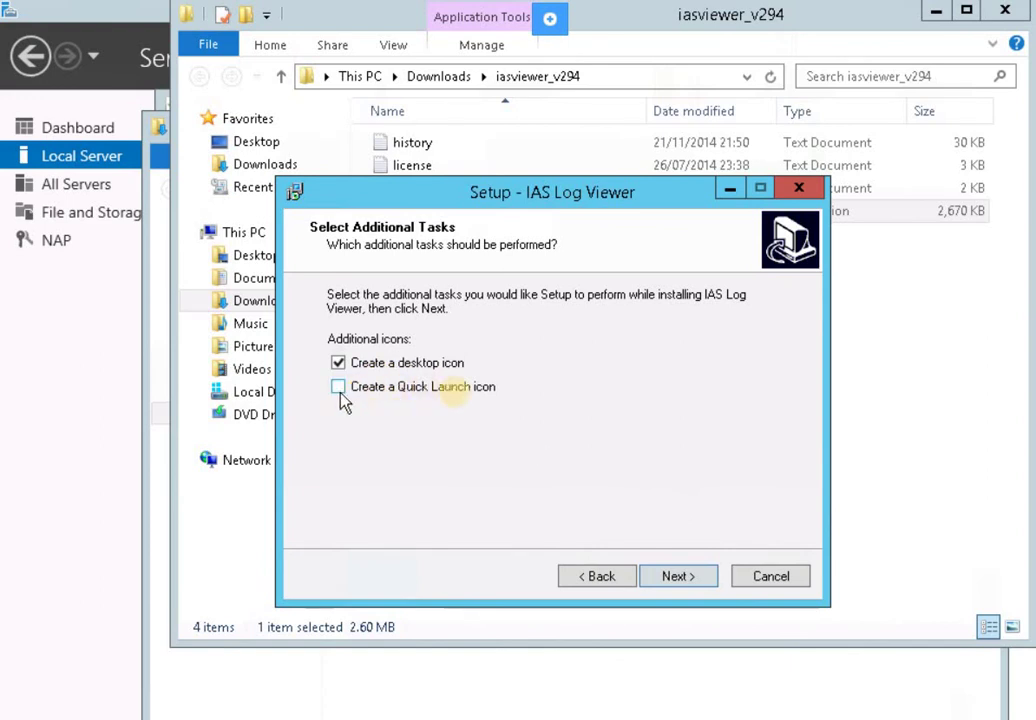
pyautogui.click(683, 580)
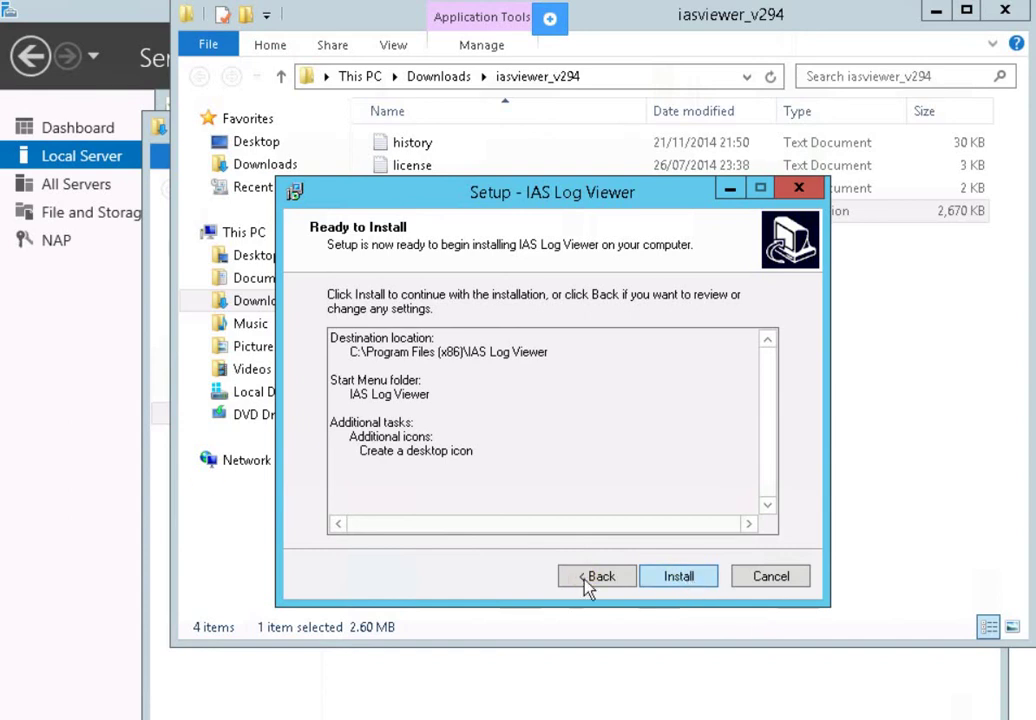
pyautogui.press('Return')
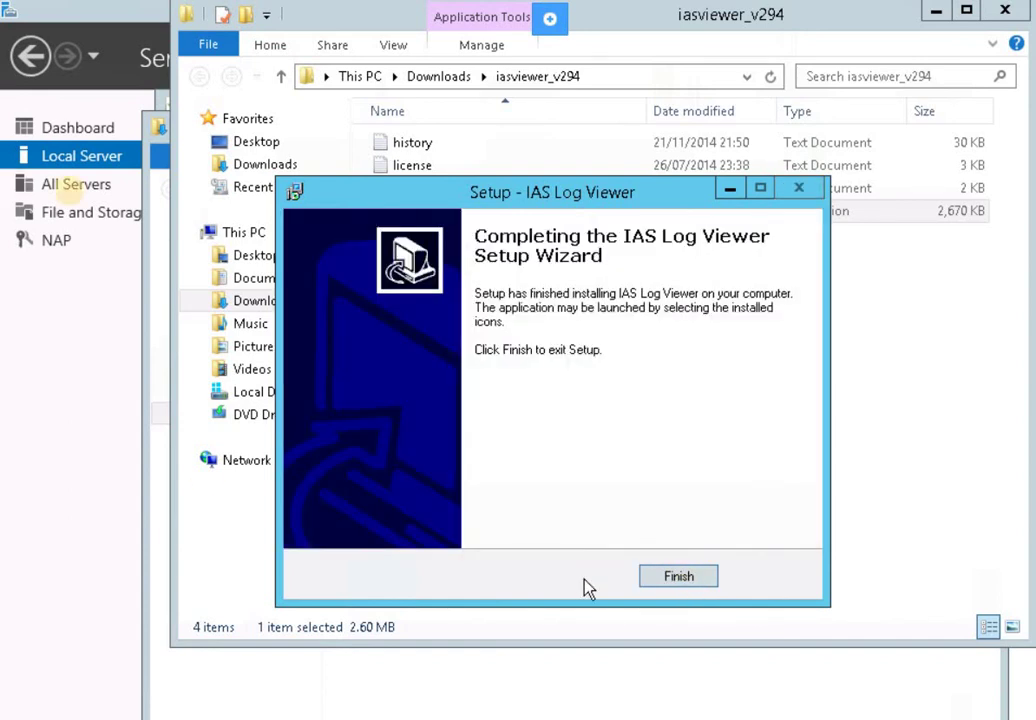
pyautogui.click(680, 577)
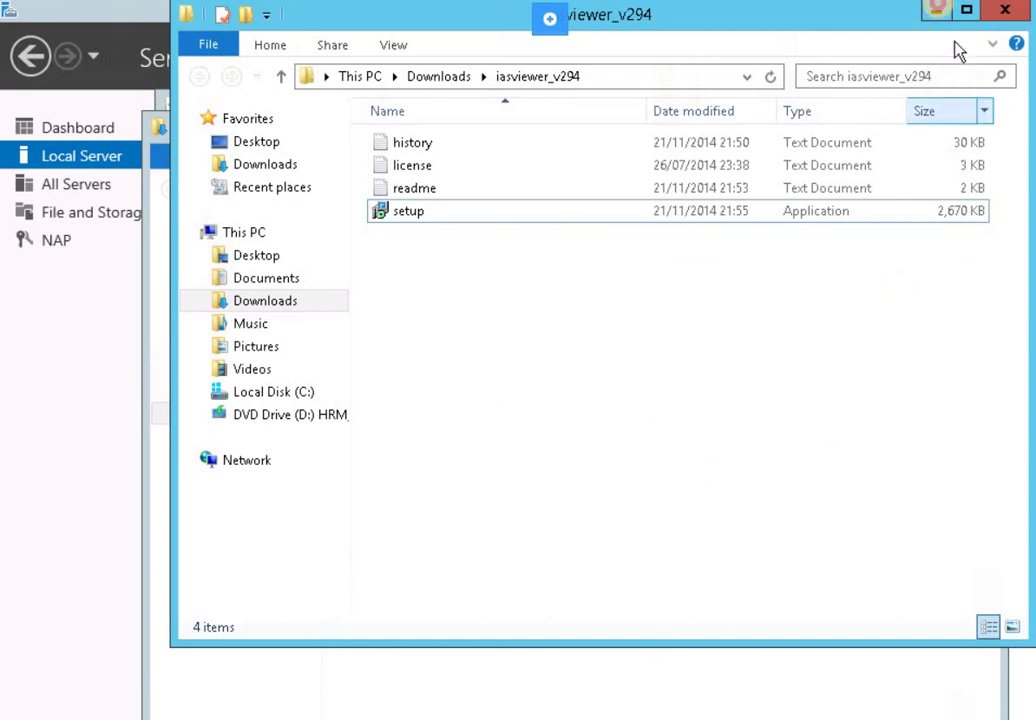
pyautogui.click(937, 11)
# Launch IAS Log Viewer from the desktop shortcut and open the NPS log file
pyautogui.click(1008, 12)
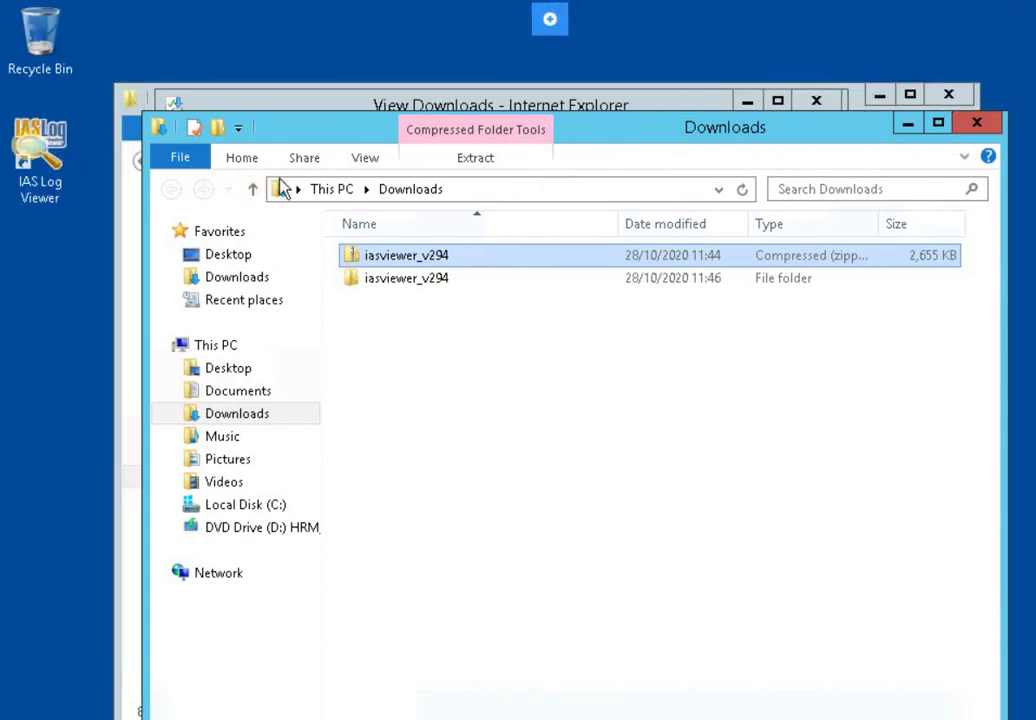
pyautogui.click(50, 190)
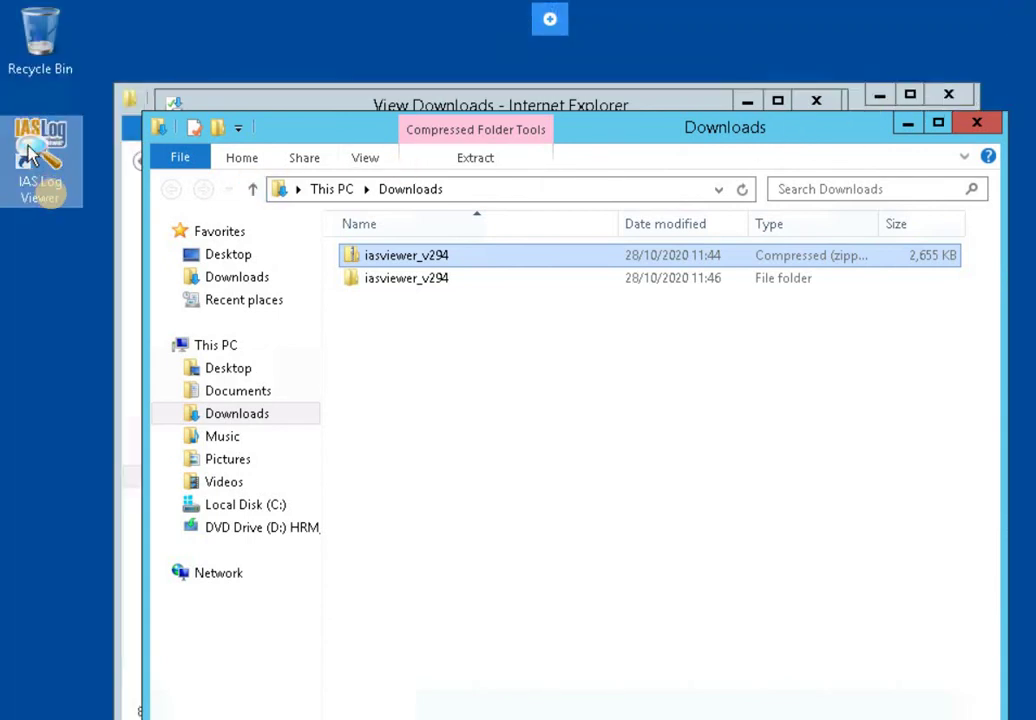
pyautogui.doubleClick(48, 192)
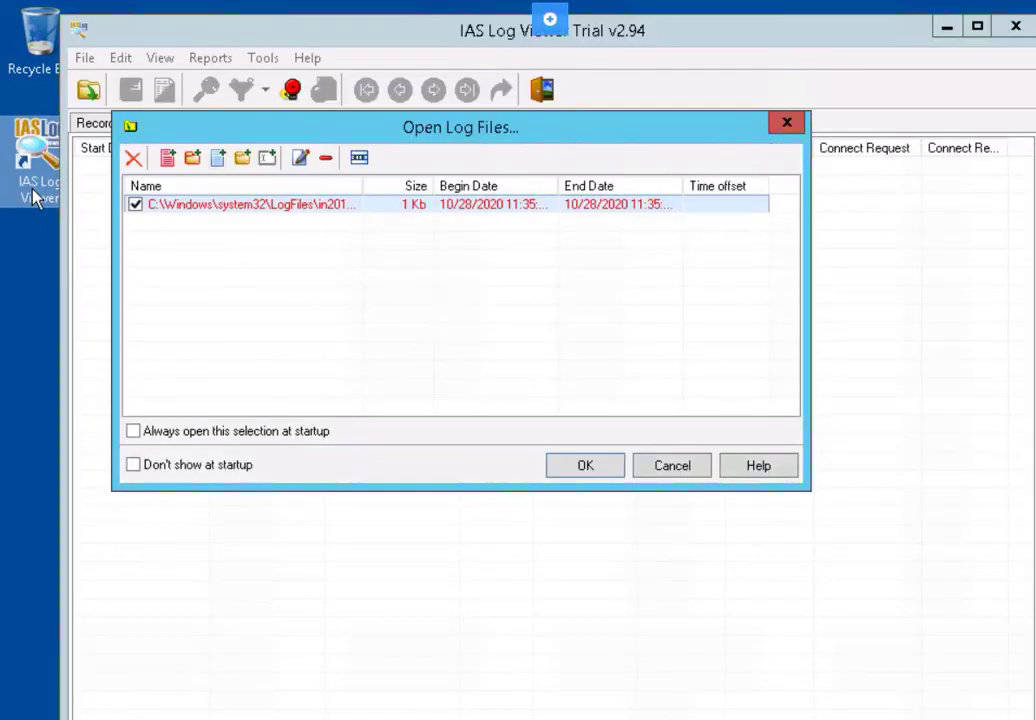
pyautogui.click(319, 204)
pyautogui.click(601, 466)
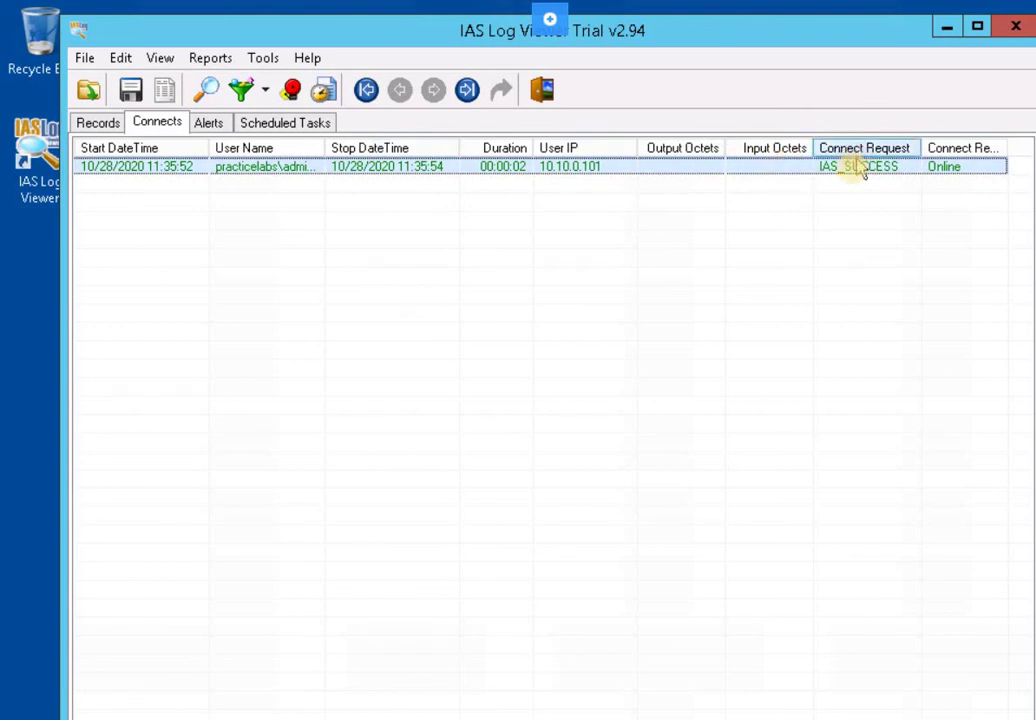
# In the Connects view, widen the User Name column and select the IAS_SUCCESS 10.10.0.101 record
pyautogui.click(160, 121)
pyautogui.click(280, 170)
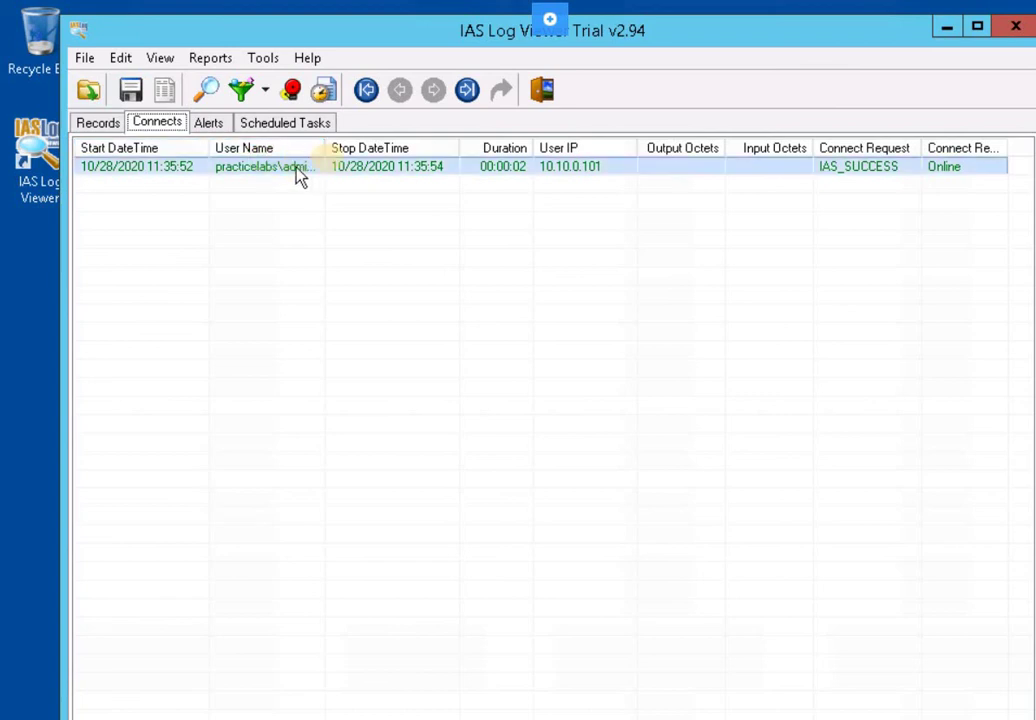
pyautogui.moveTo(328, 147); pyautogui.dragTo(353, 148)
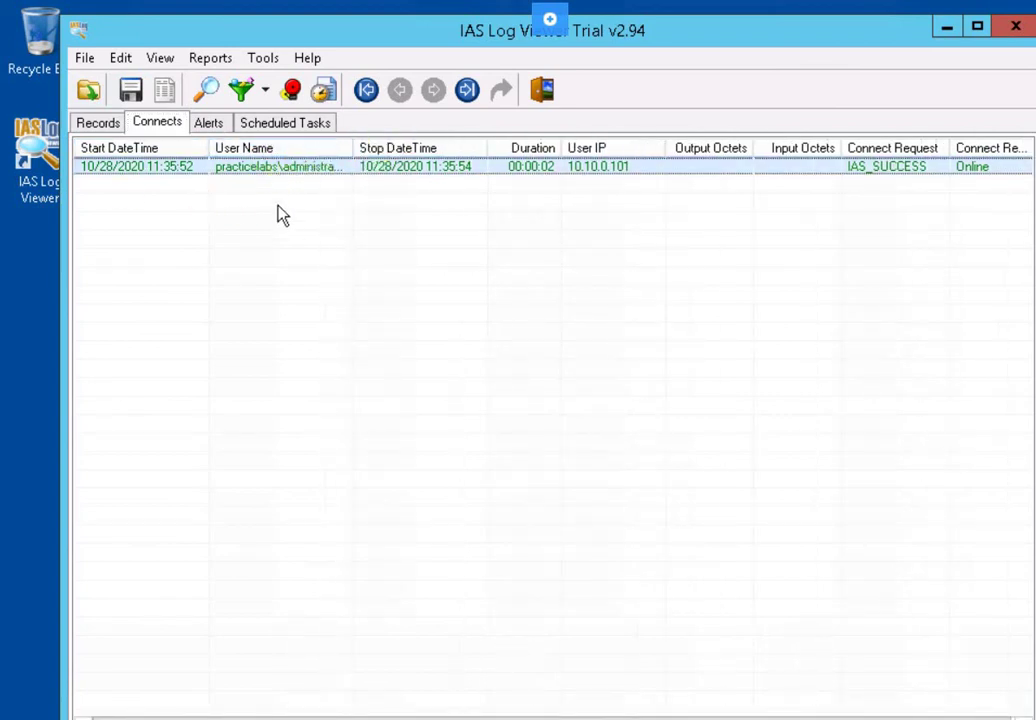
pyautogui.click(277, 214)
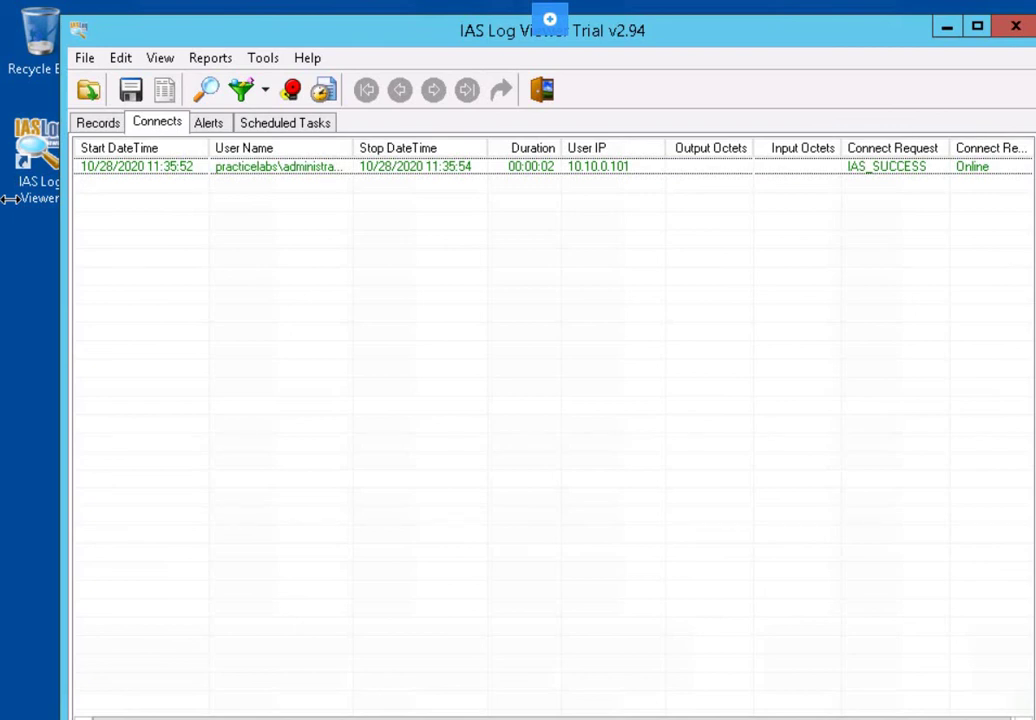
pyautogui.click(190, 201)
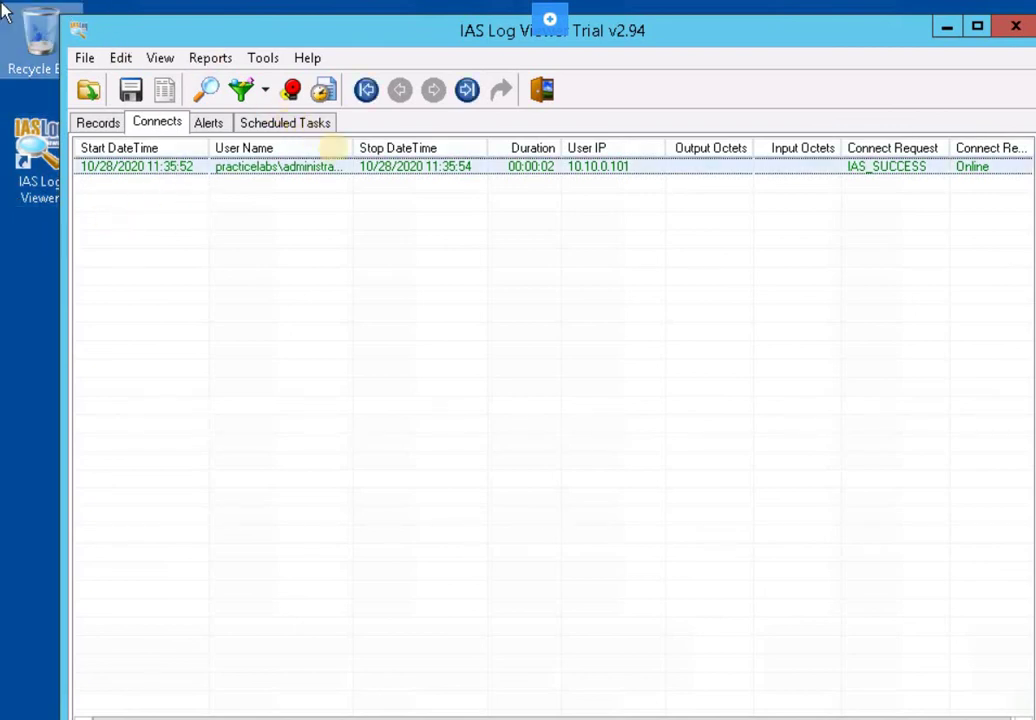
pyautogui.click(333, 170)
# Open Item Details for the 10.10.0.101 connection, scroll through its properties, then close them
pyautogui.rightClick(333, 172)
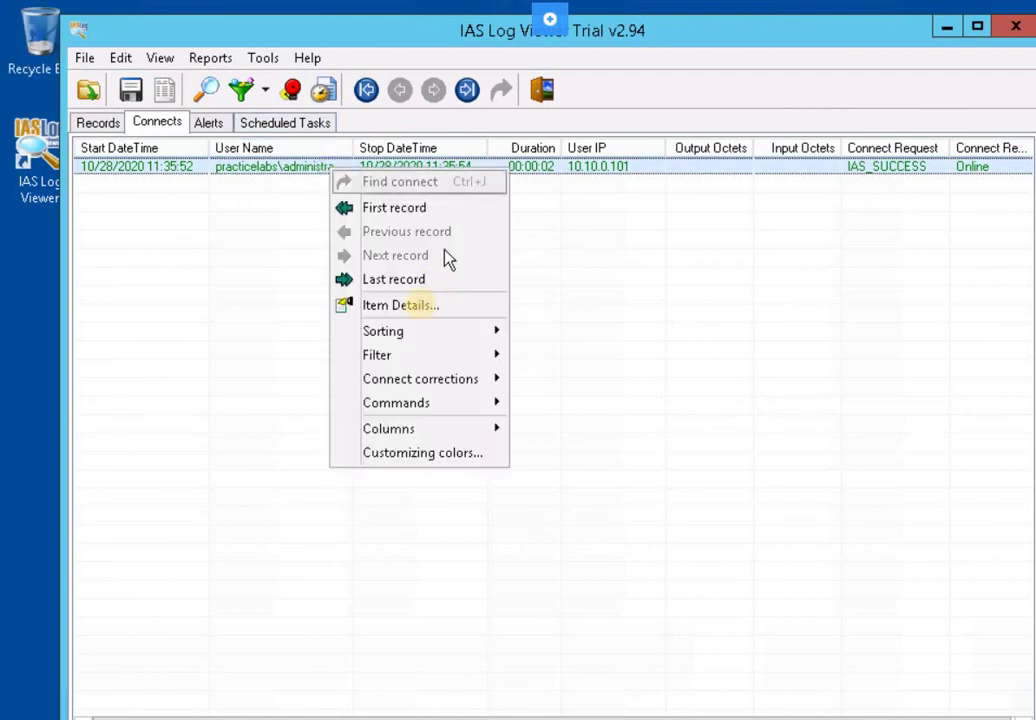
pyautogui.click(418, 305)
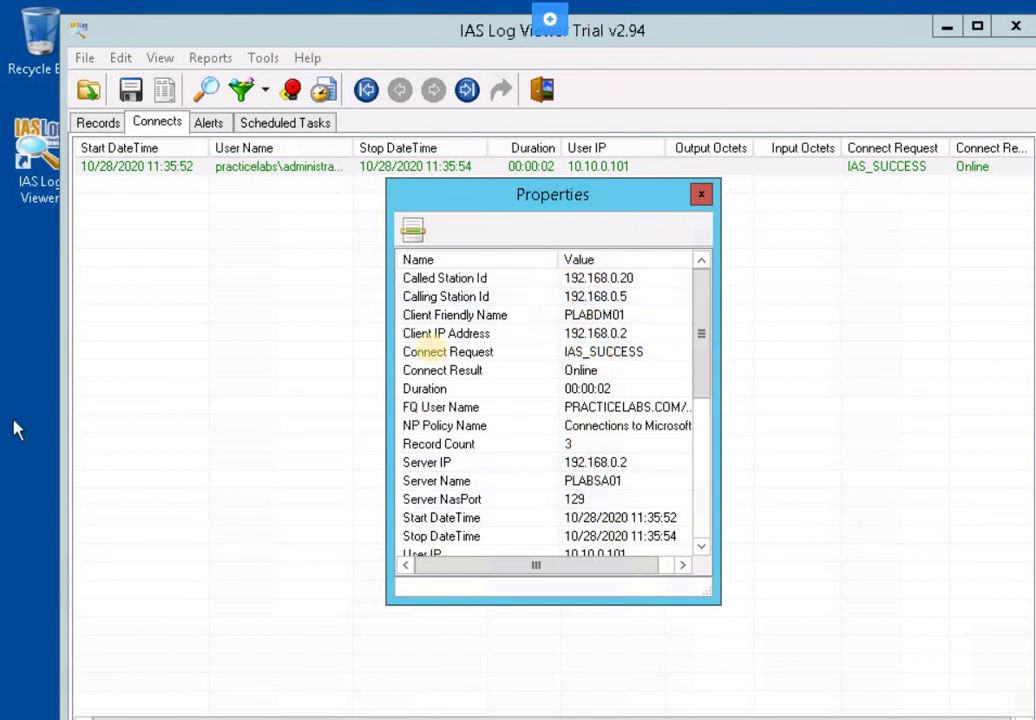
pyautogui.scroll(-4, 585, 333)
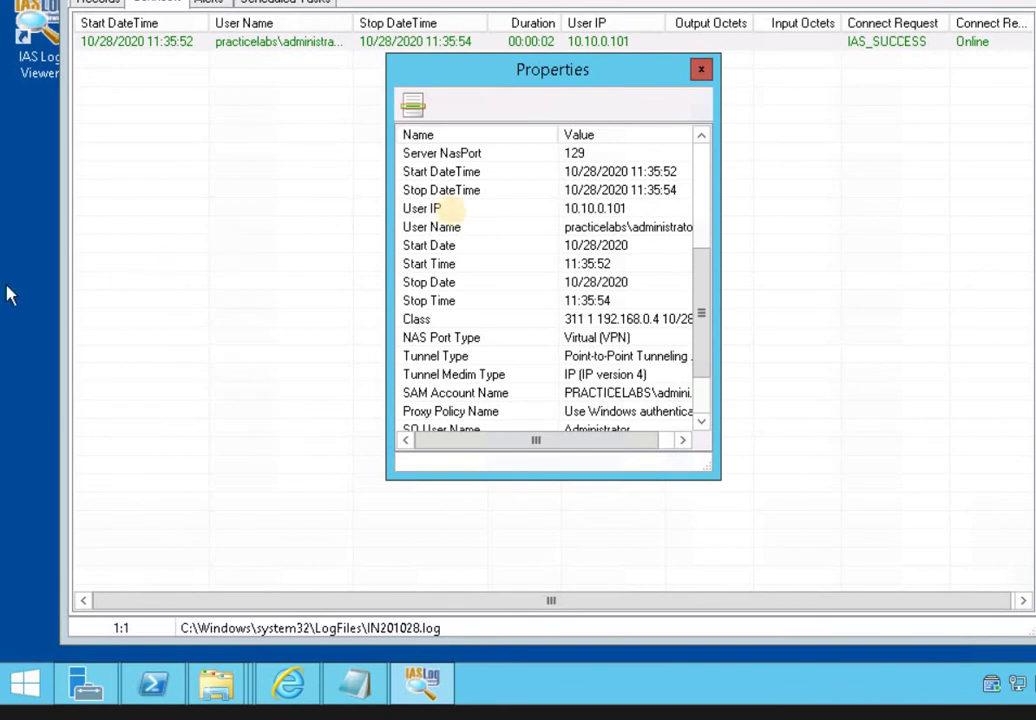
pyautogui.click(701, 73)
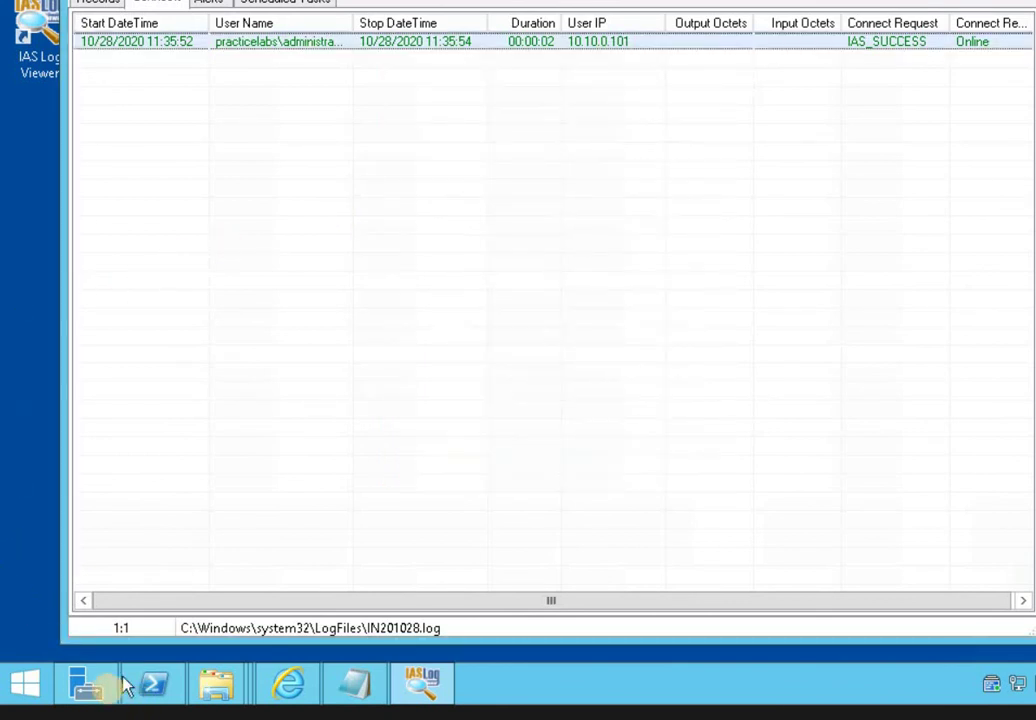
# Launch Network Policy Server from Server Manager Tools and bring up Templates Management's import/export options
pyautogui.click(97, 688)
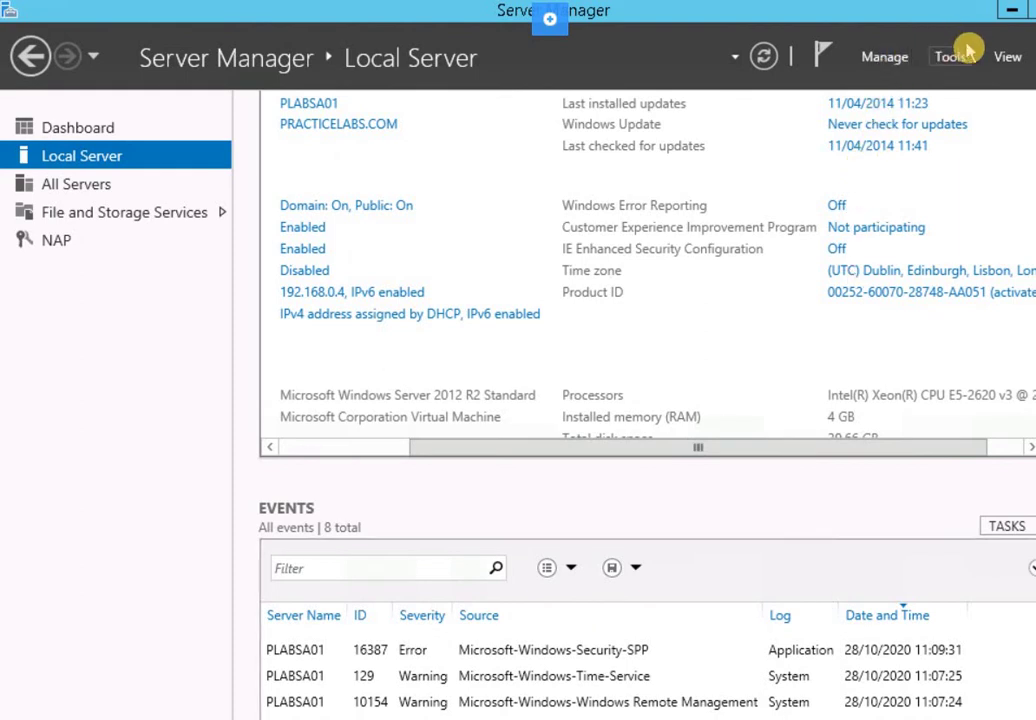
pyautogui.click(940, 62)
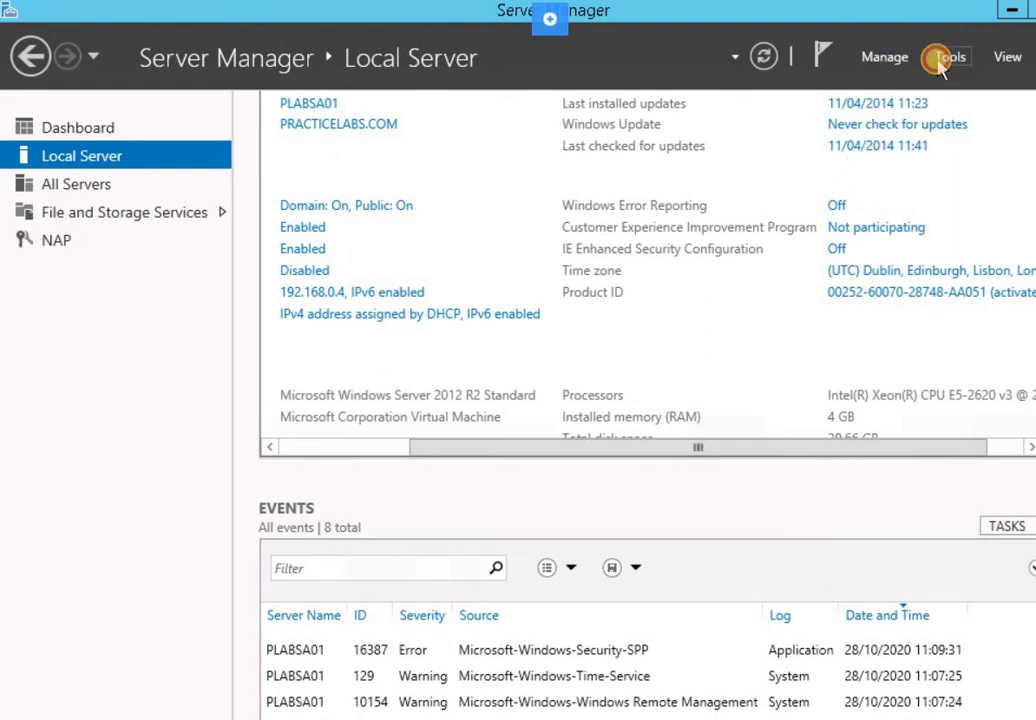
pyautogui.click(948, 60)
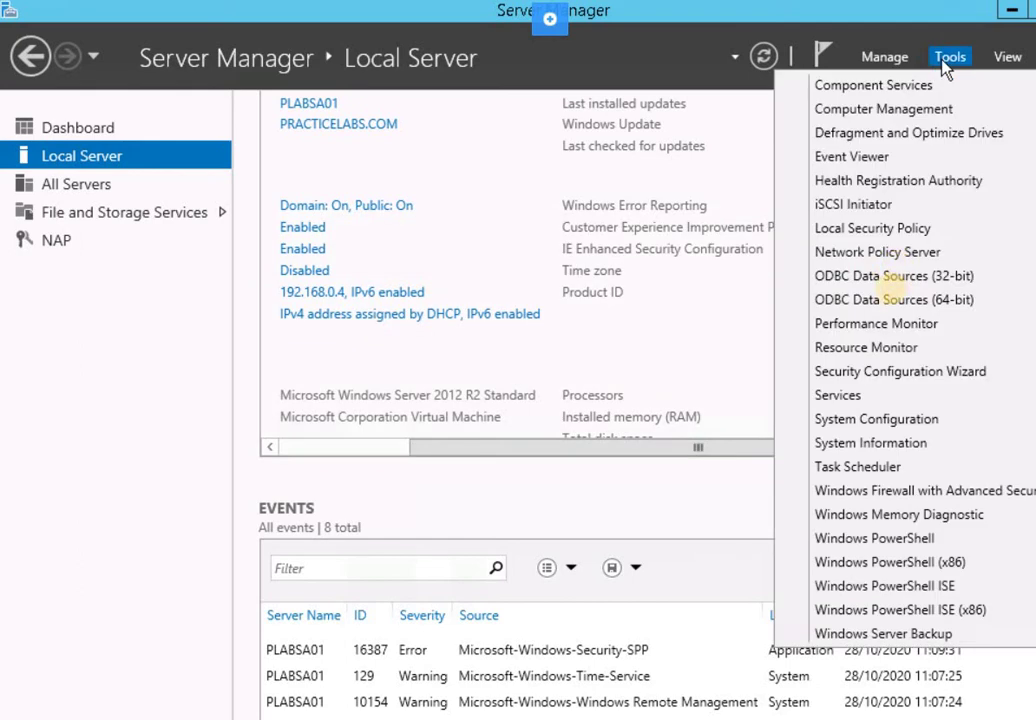
pyautogui.click(889, 254)
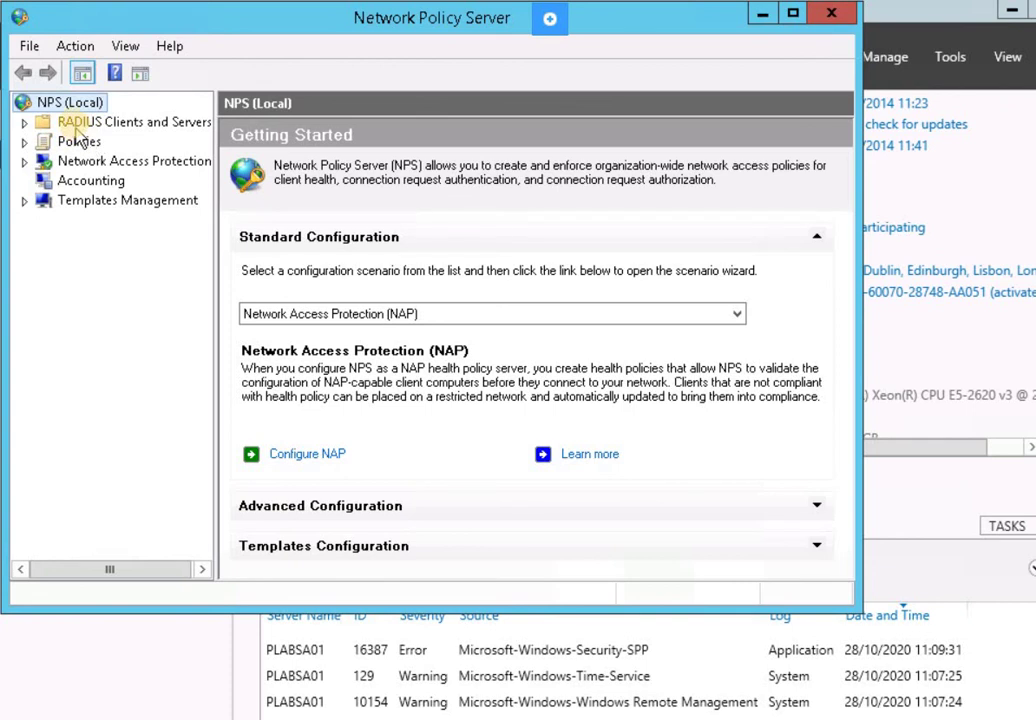
pyautogui.click(78, 205)
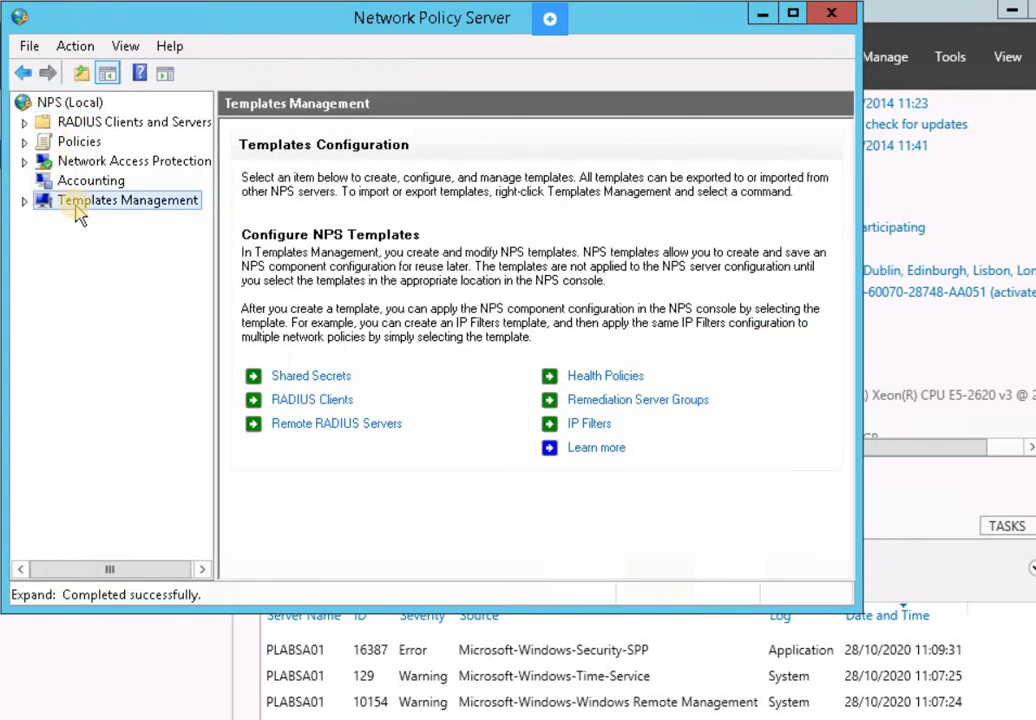
pyautogui.rightClick(77, 210)
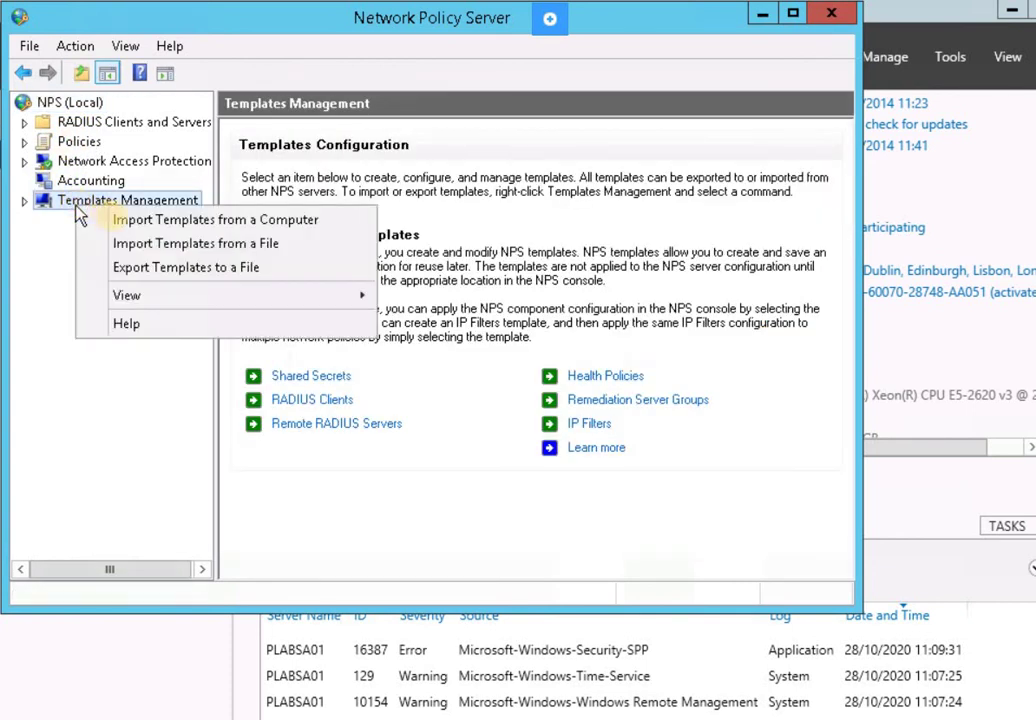
# Export the NPS templates to an XML file named PLABS in Windows\System32
pyautogui.click(146, 270)
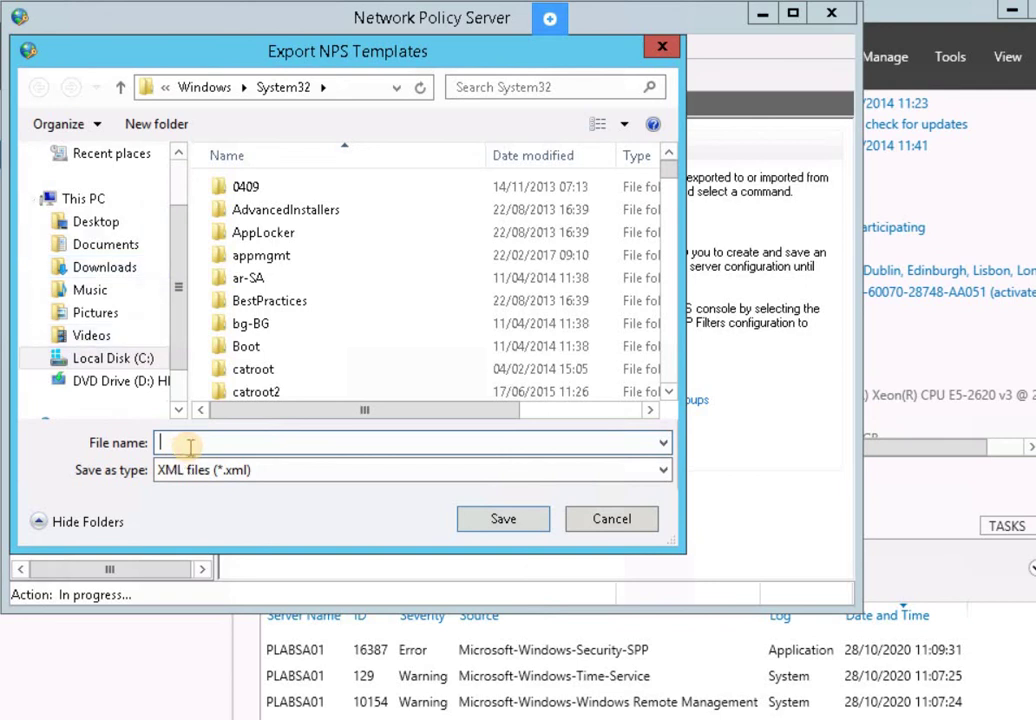
pyautogui.write('P')
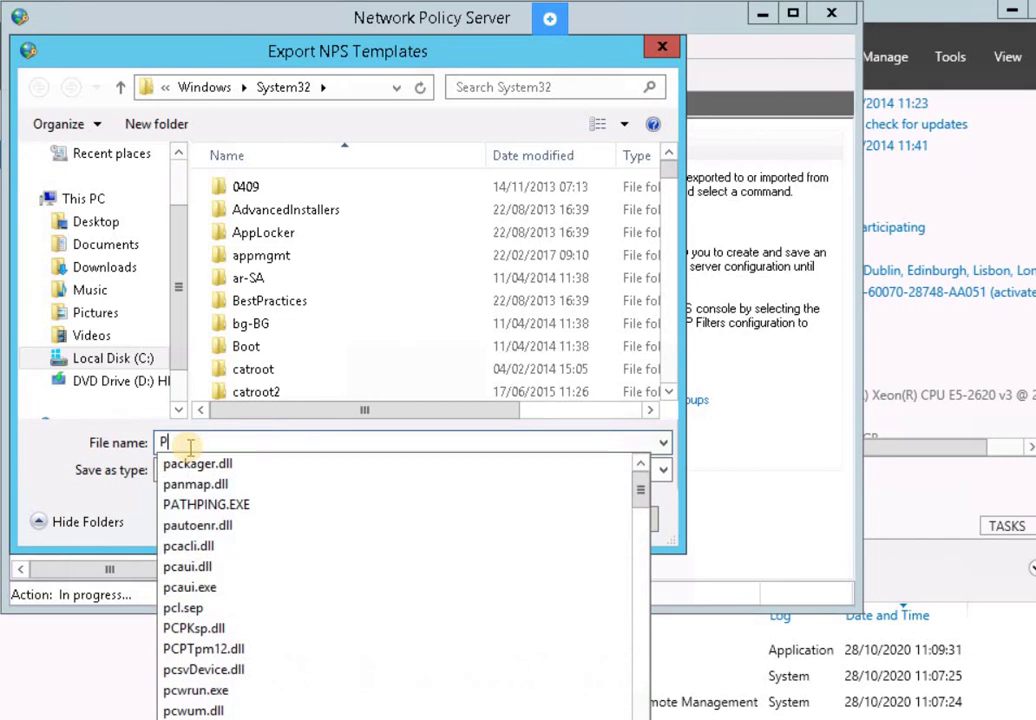
pyautogui.write('L')
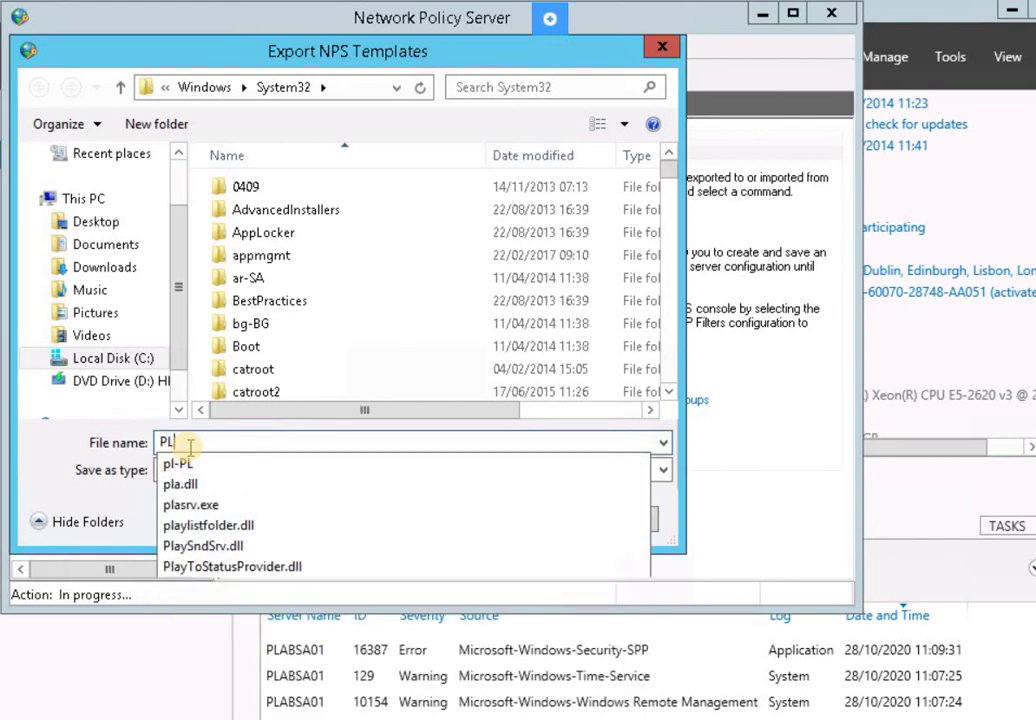
pyautogui.write('ABS')
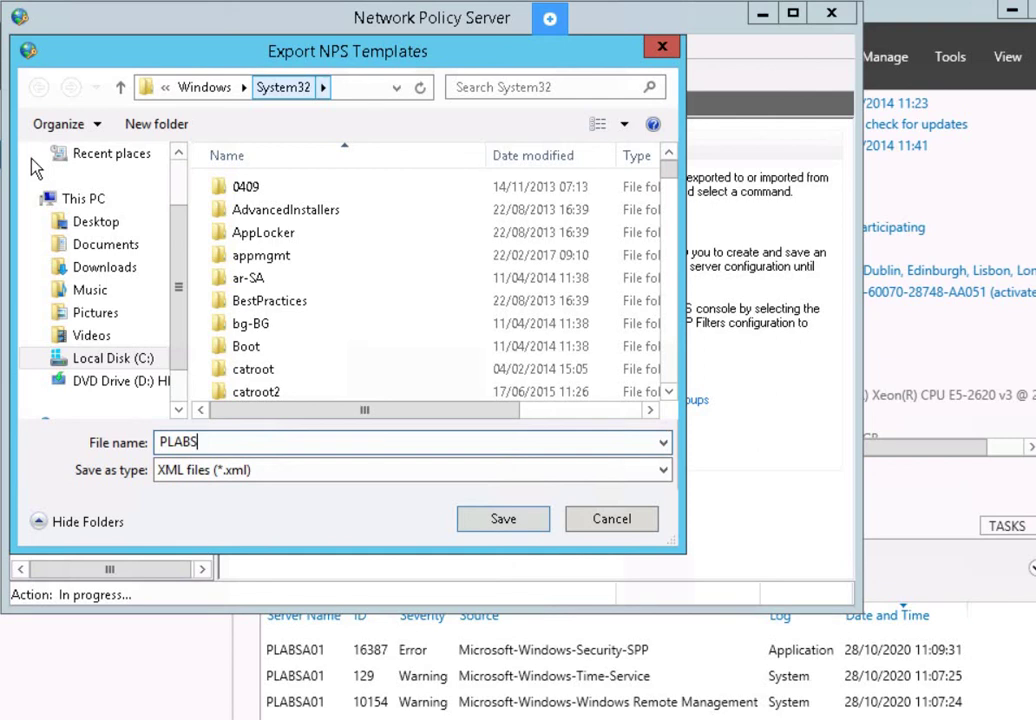
pyautogui.click(490, 516)
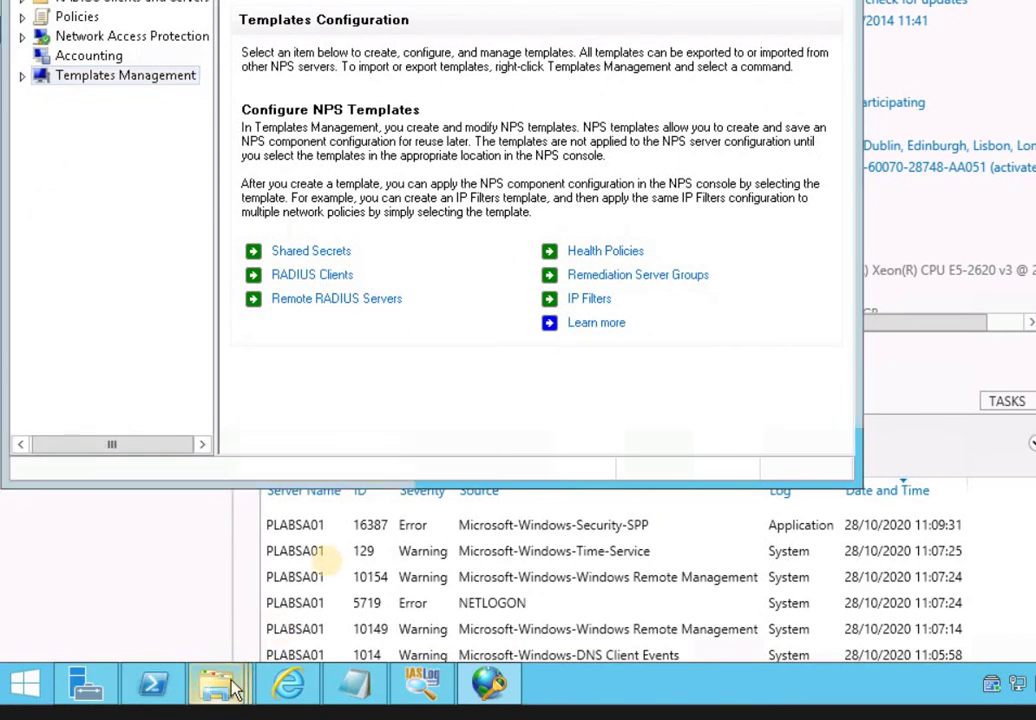
# Switch to the LogFiles Explorer window and move up to the System32 folder
pyautogui.moveTo(230, 688)
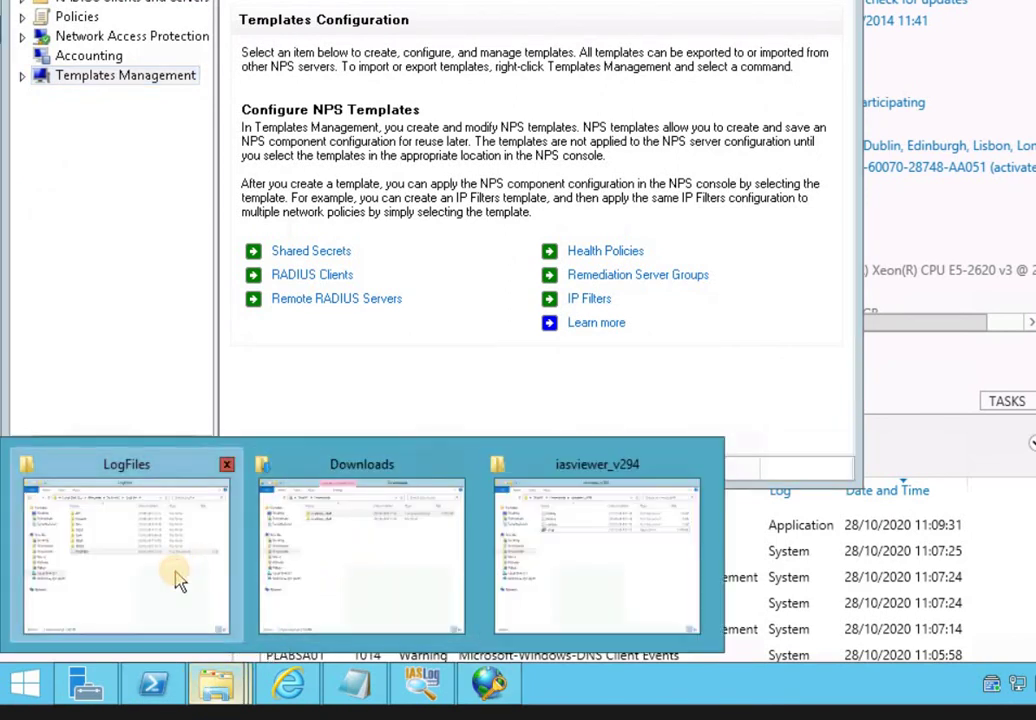
pyautogui.click(178, 580)
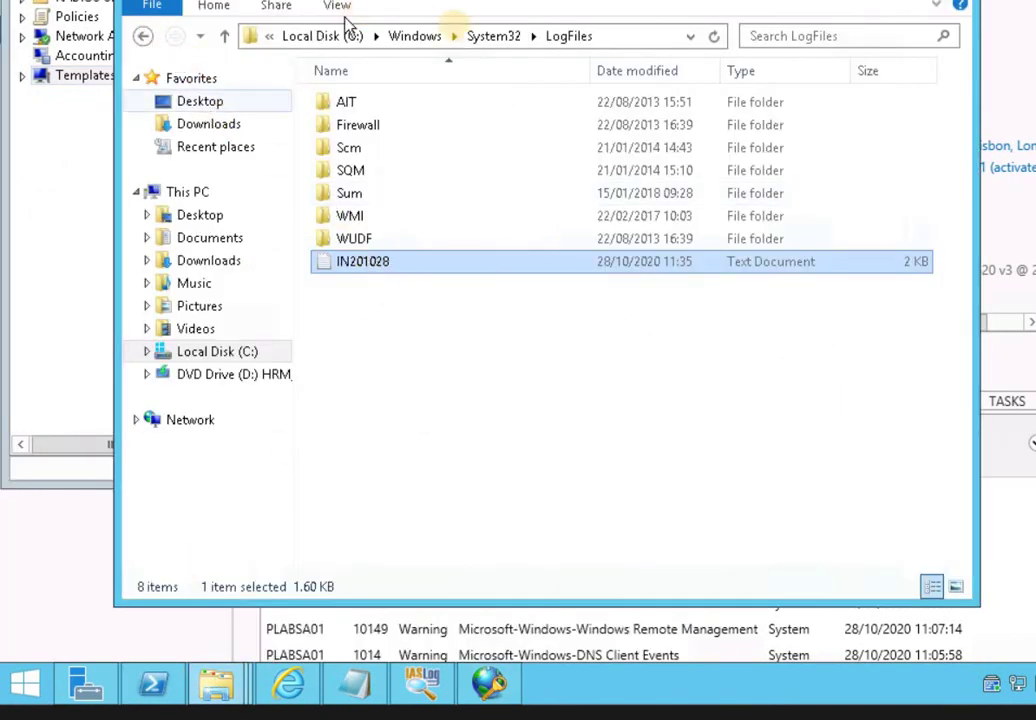
pyautogui.click(480, 37)
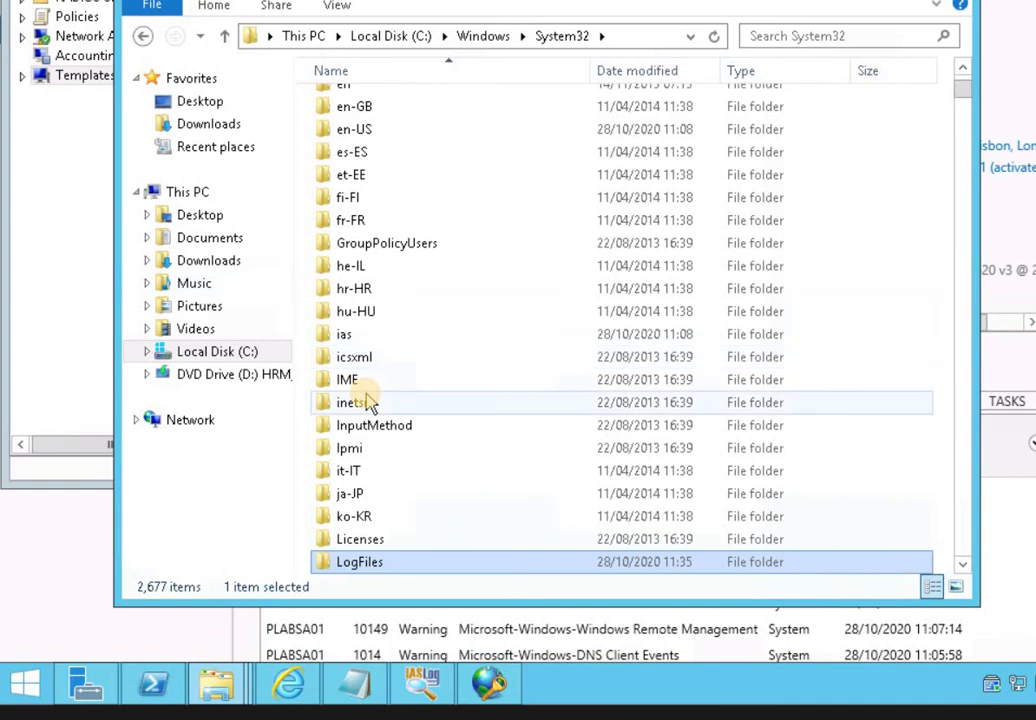
pyautogui.press('p')
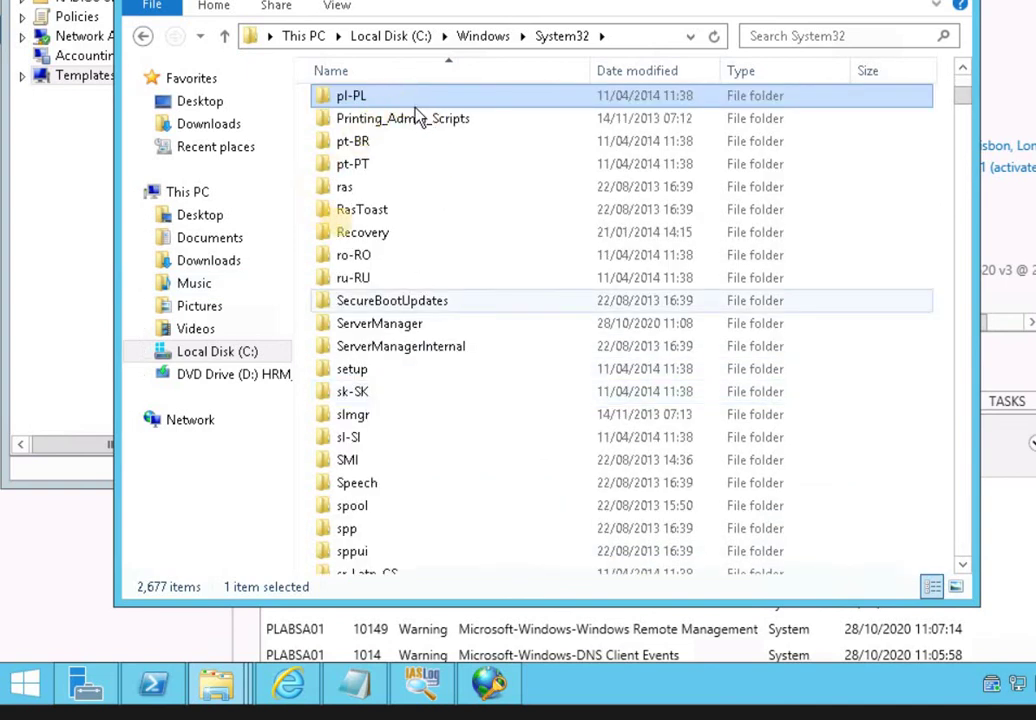
pyautogui.scroll(4, 352, 133)
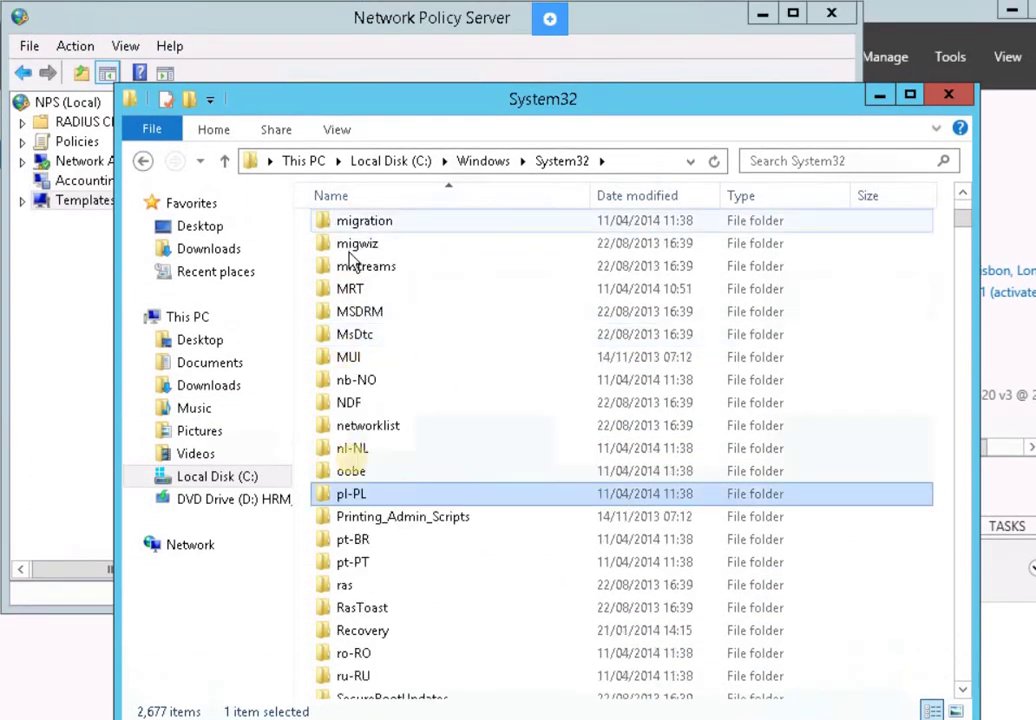
pyautogui.click(620, 163)
pyautogui.press('Escape')
pyautogui.scroll(3, 537, 248)
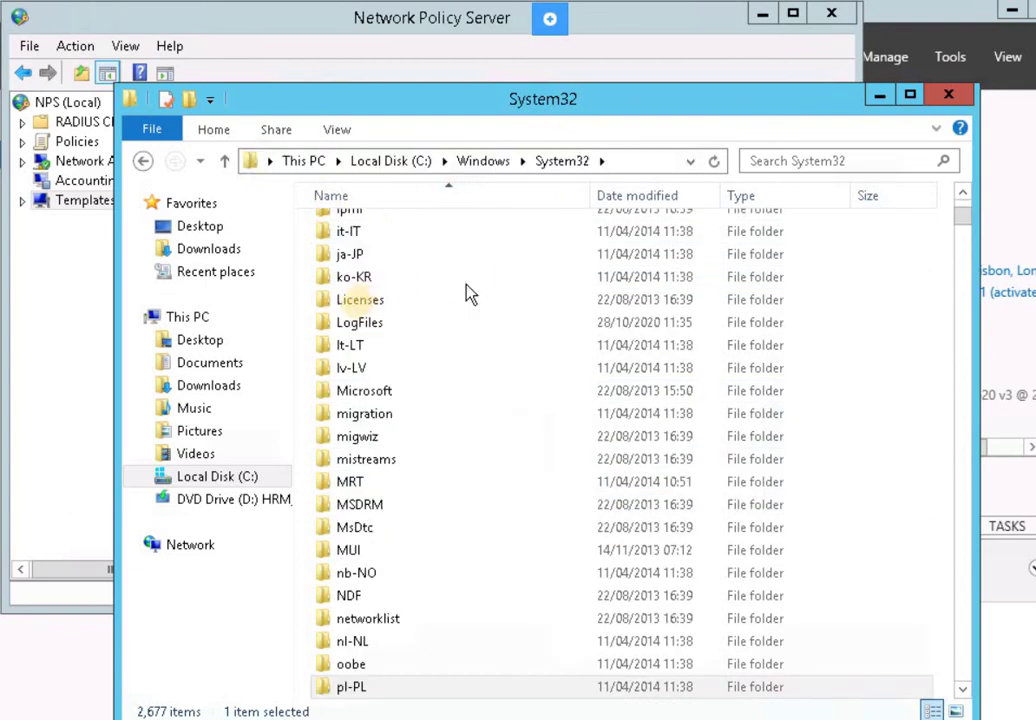
# Find the exported PLABS XML file and open it with Notepad
pyautogui.click(360, 299)
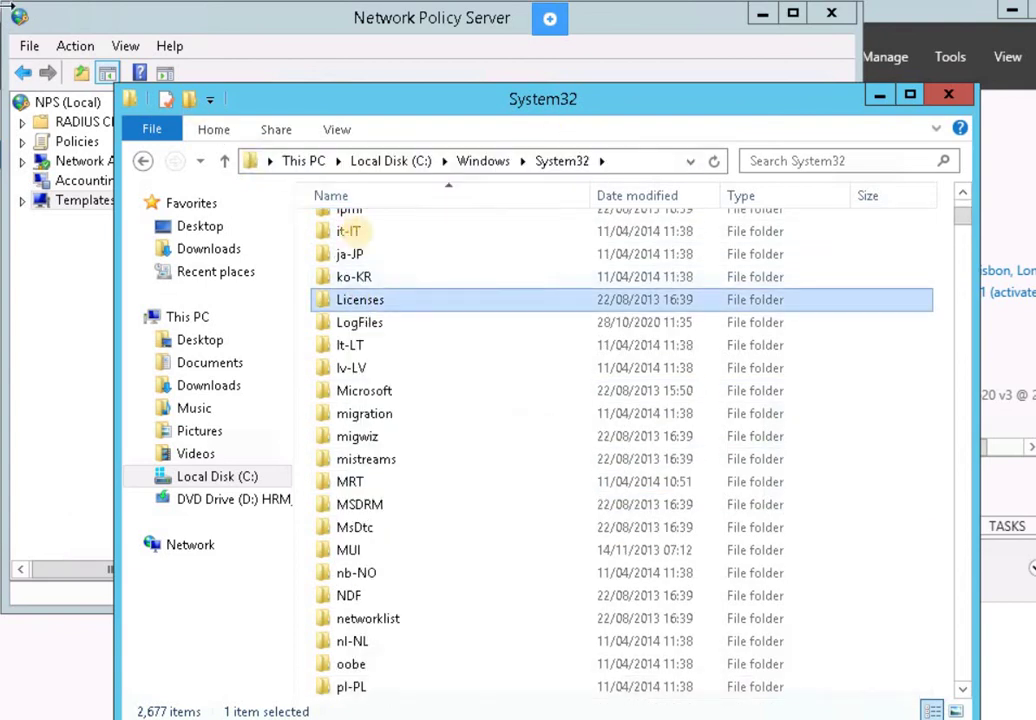
pyautogui.write('pla')
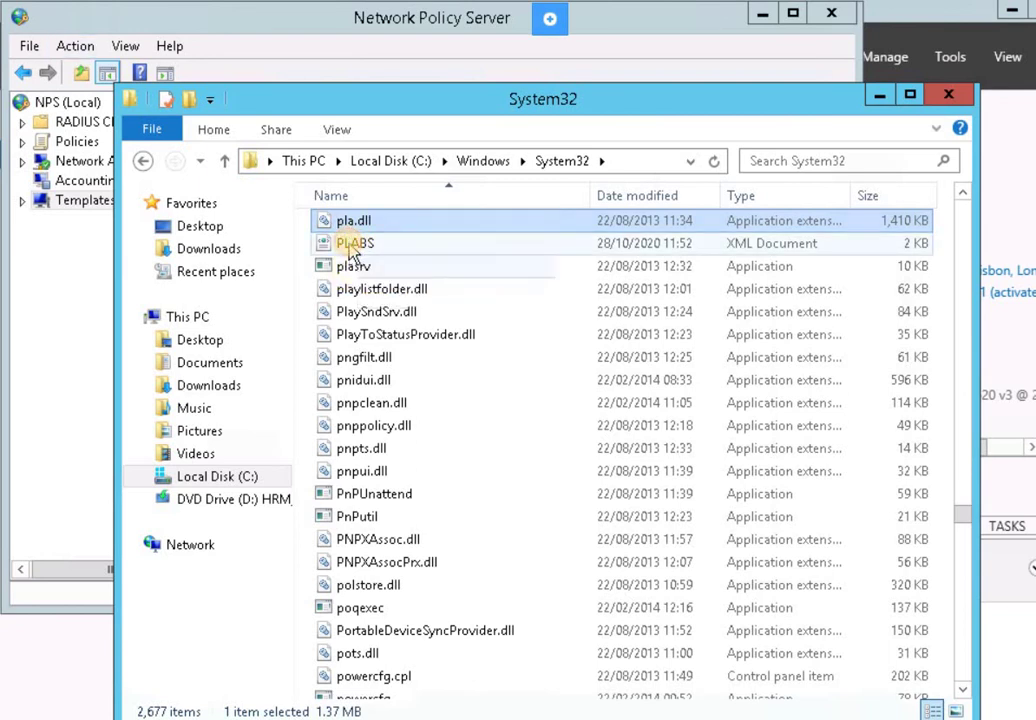
pyautogui.click(352, 250)
pyautogui.rightClick(356, 250)
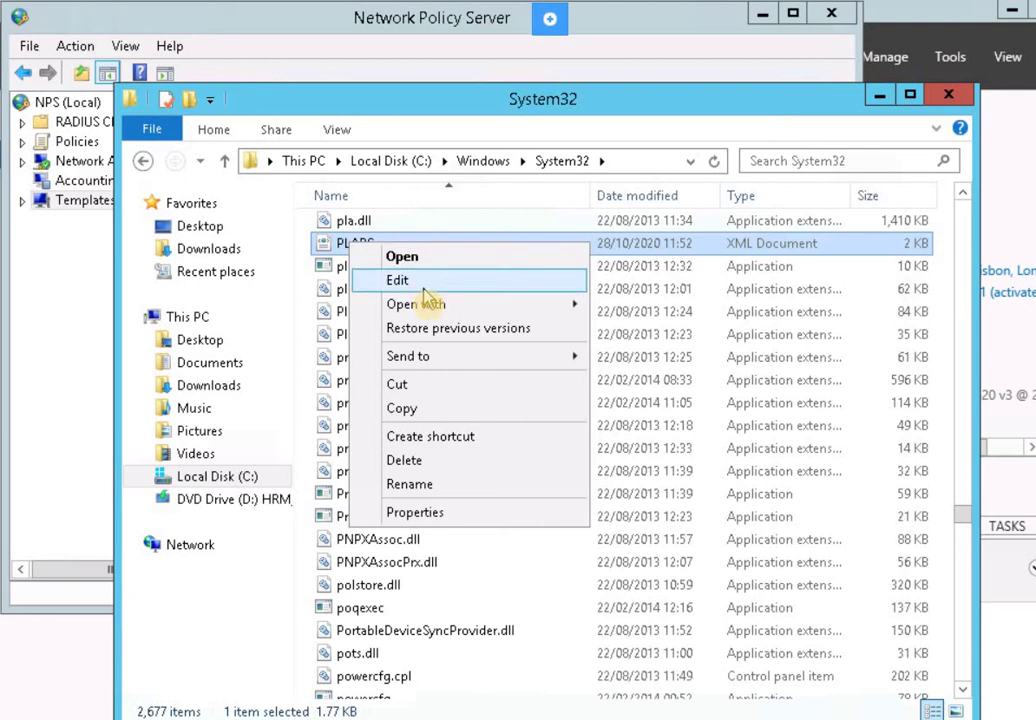
pyautogui.moveTo(513, 303)
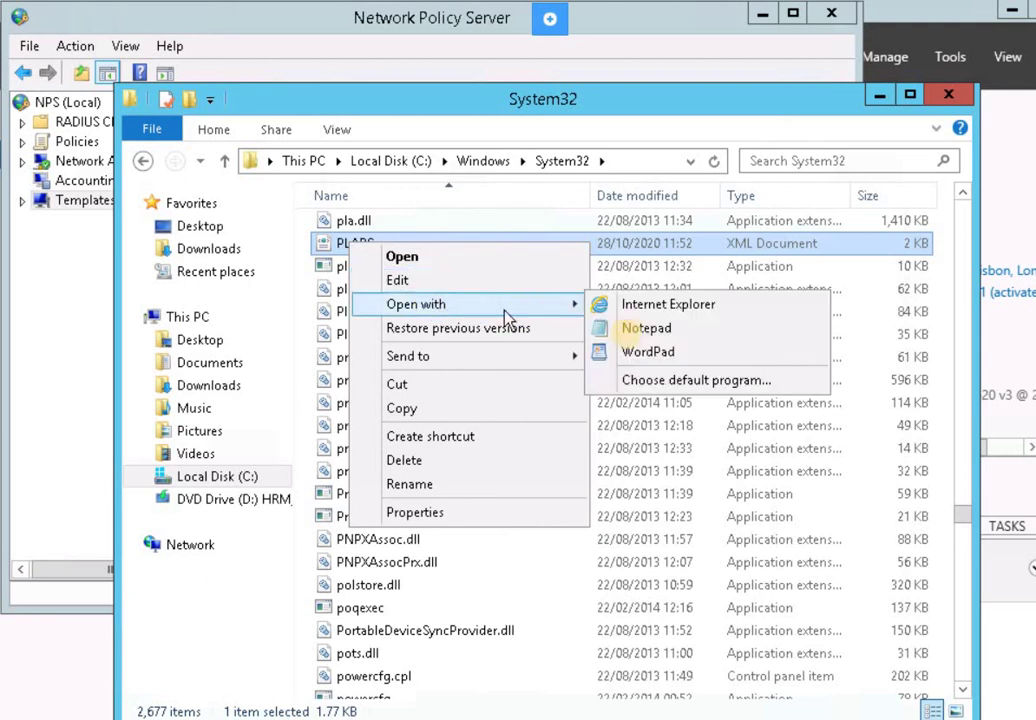
pyautogui.click(635, 330)
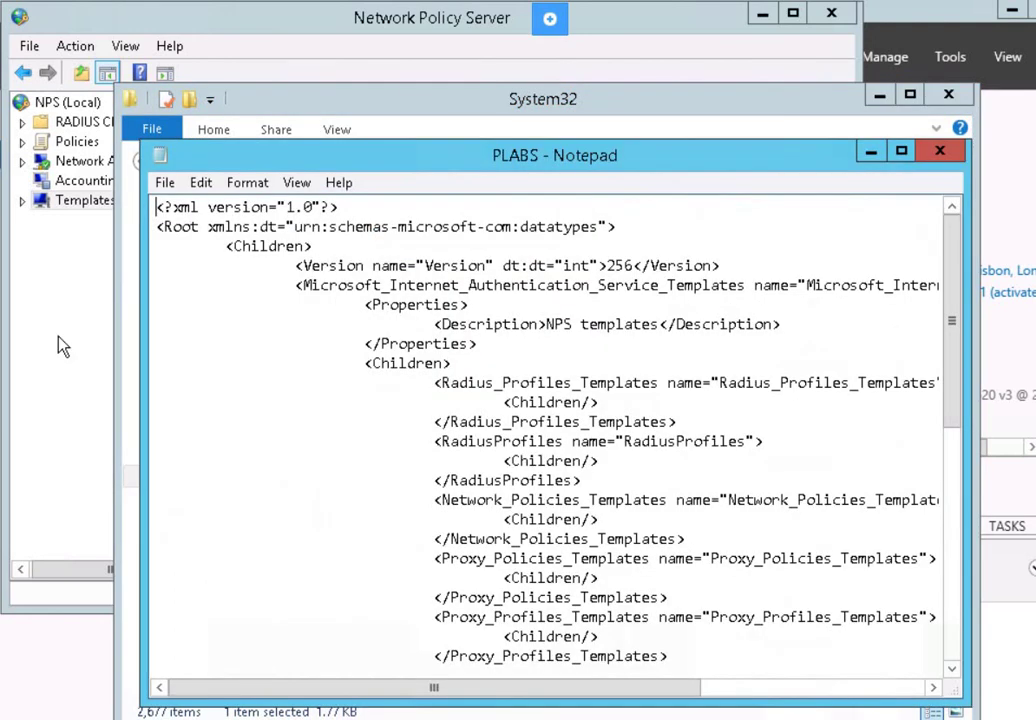